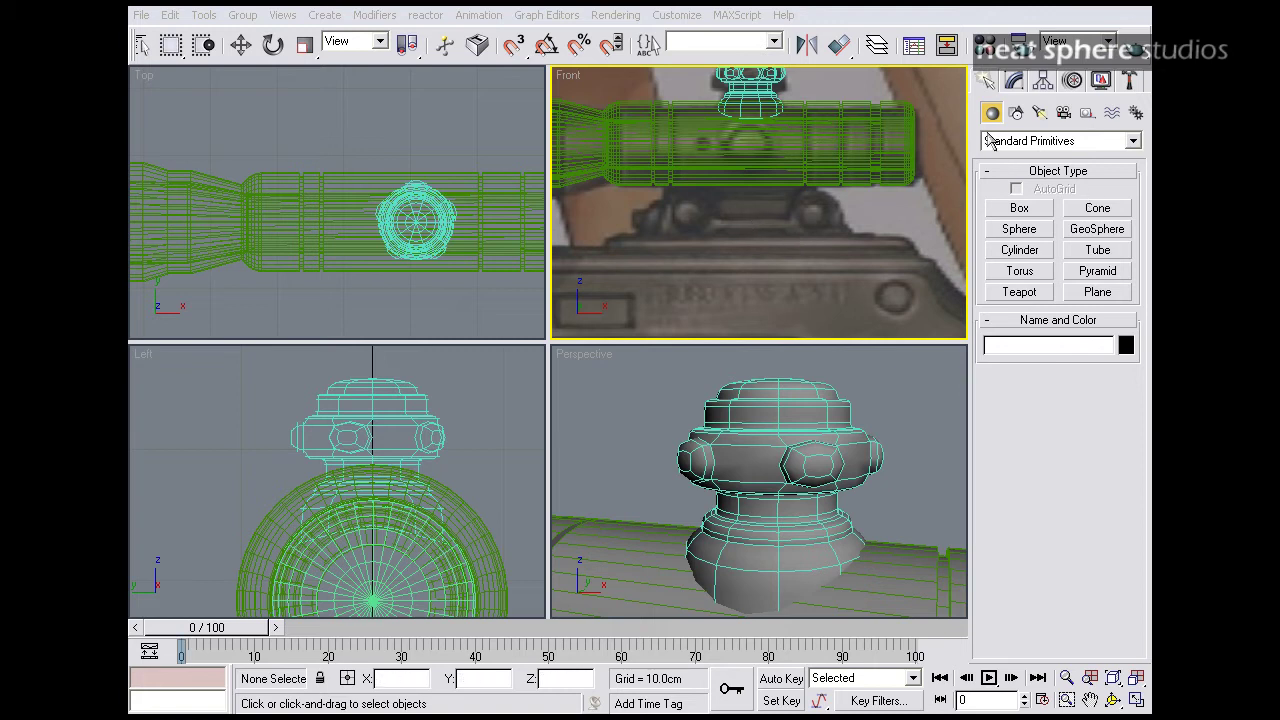
# - In the maximized Front view, start a Line spline along the scope mount's base, about 34 cm long, with a small step at its right end
pyautogui.click(1015, 112)
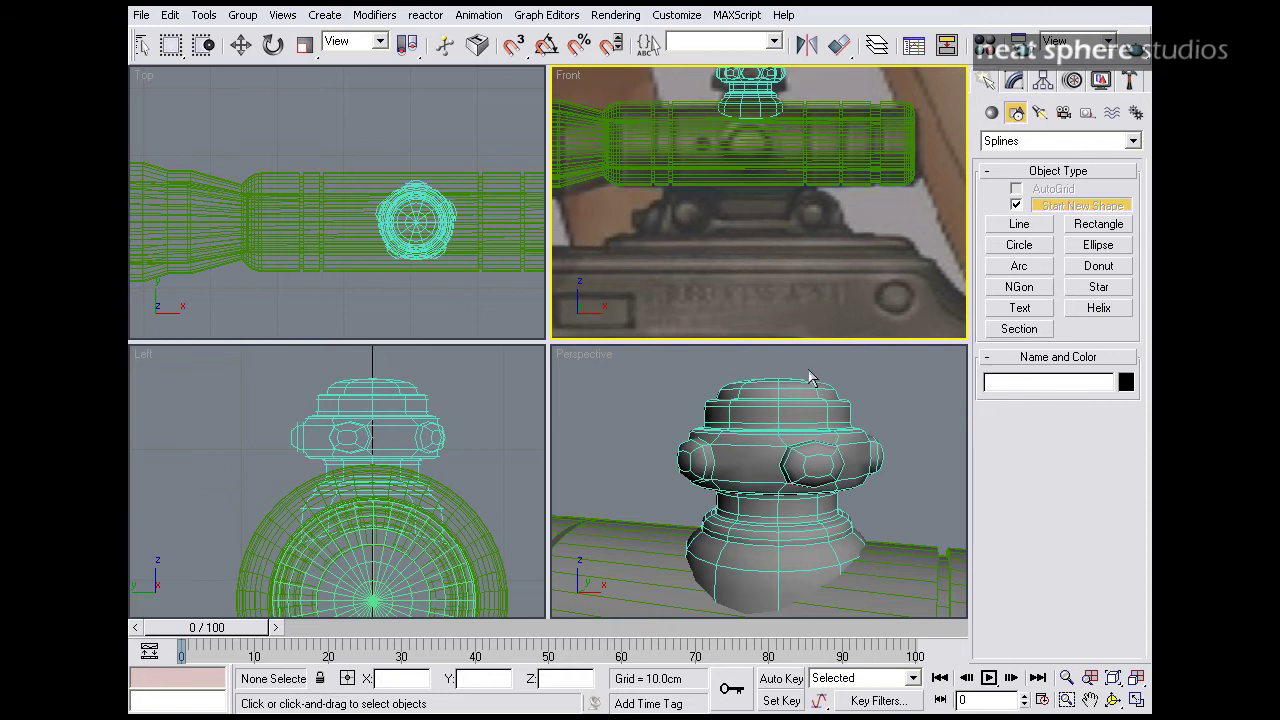
pyautogui.click(1137, 700)
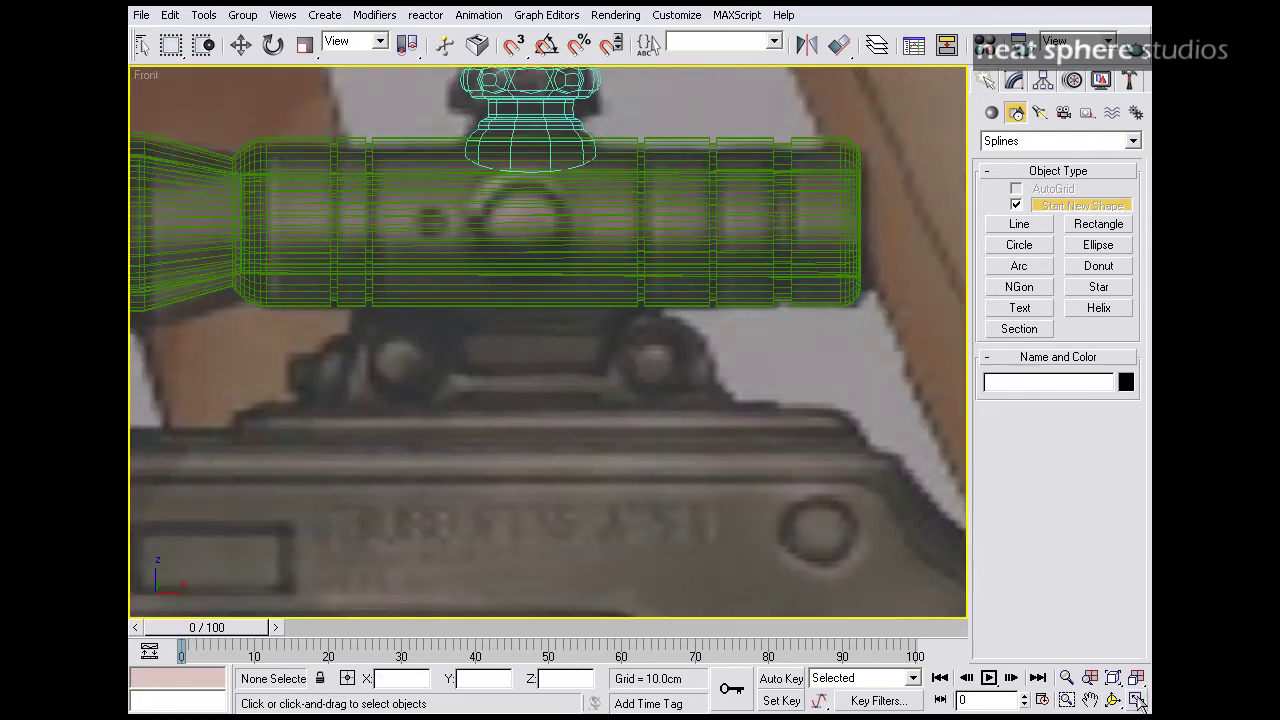
pyautogui.moveTo(523, 383); pyautogui.dragTo(558, 382, button='middle')
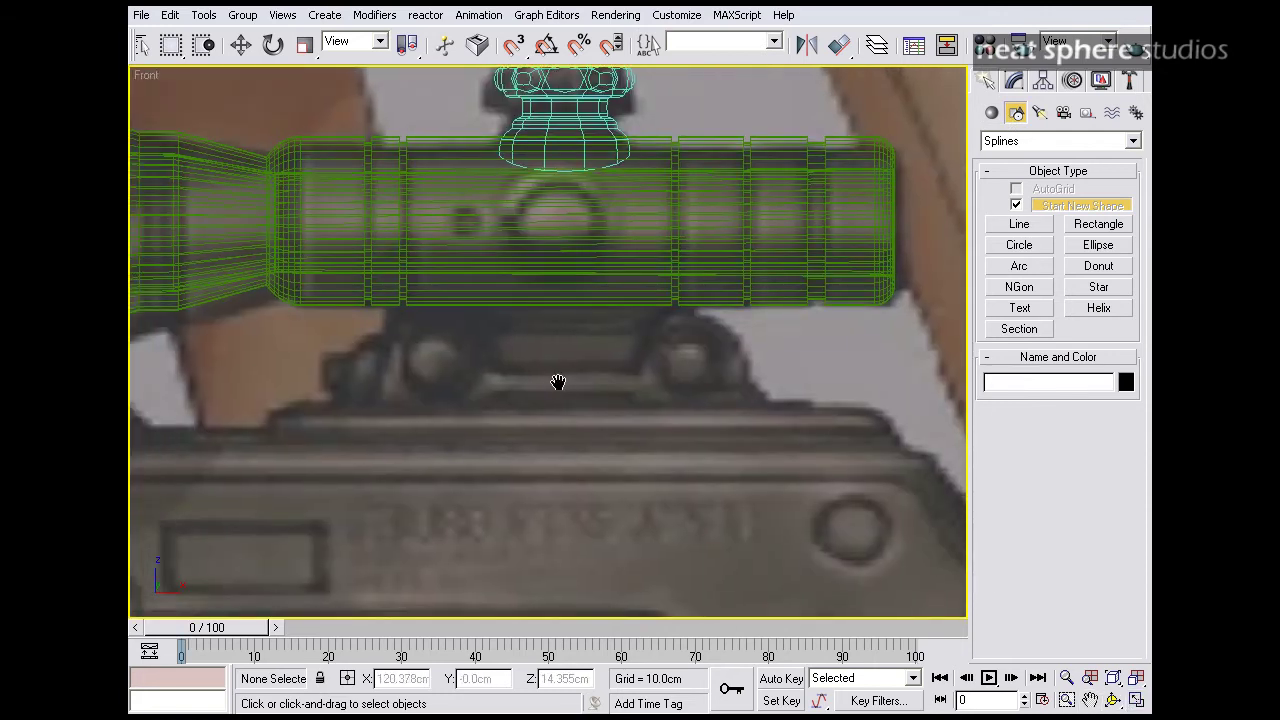
pyautogui.click(1003, 226)
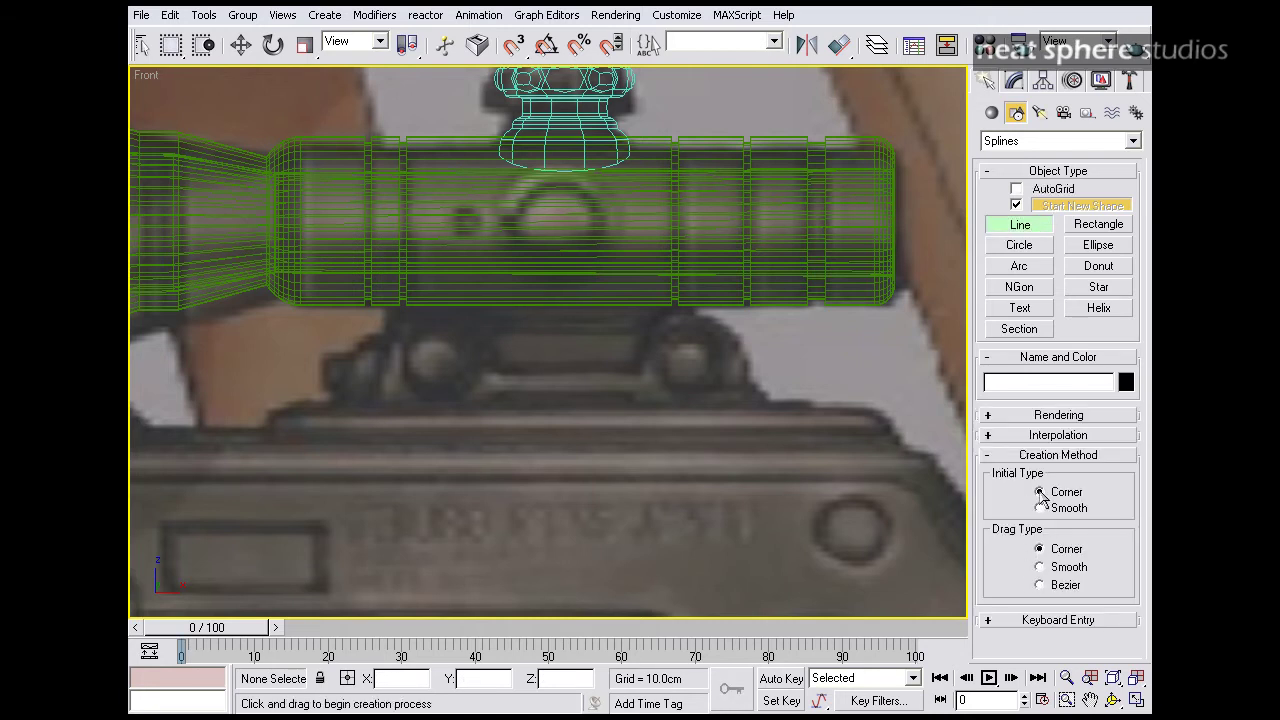
pyautogui.click(377, 410)
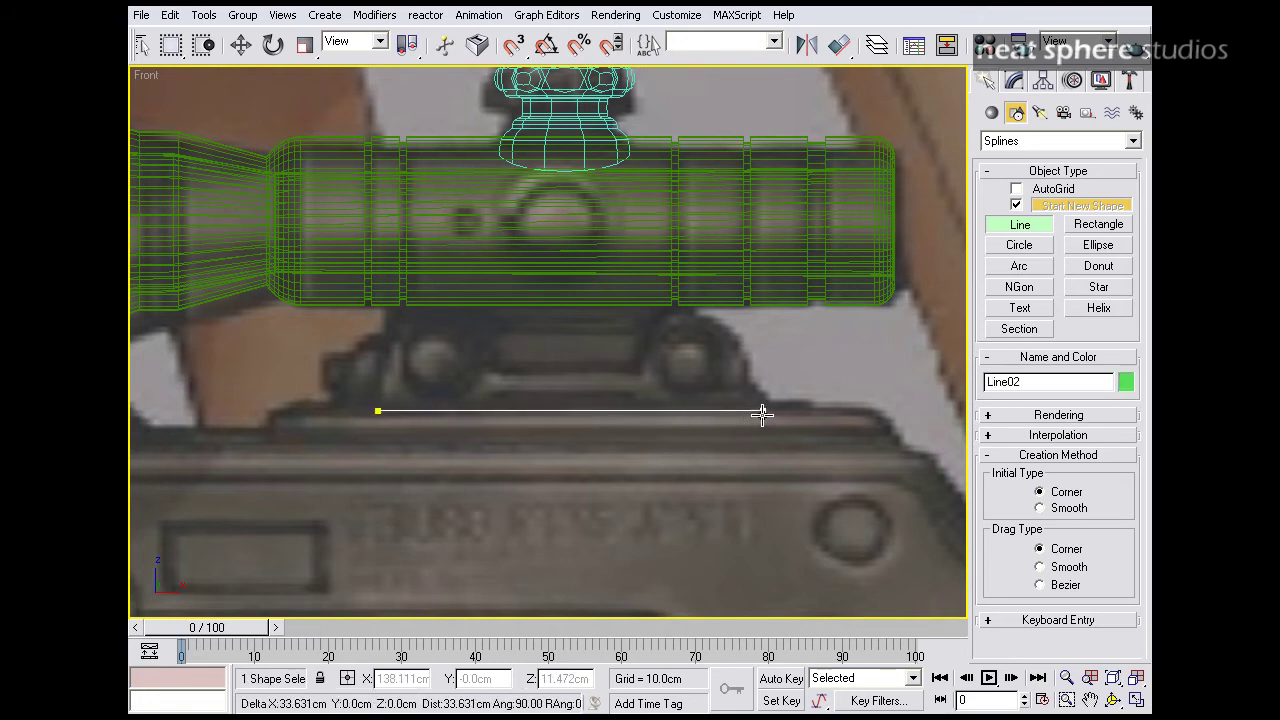
pyautogui.click(673, 411)
pyautogui.rightClick(680, 417)
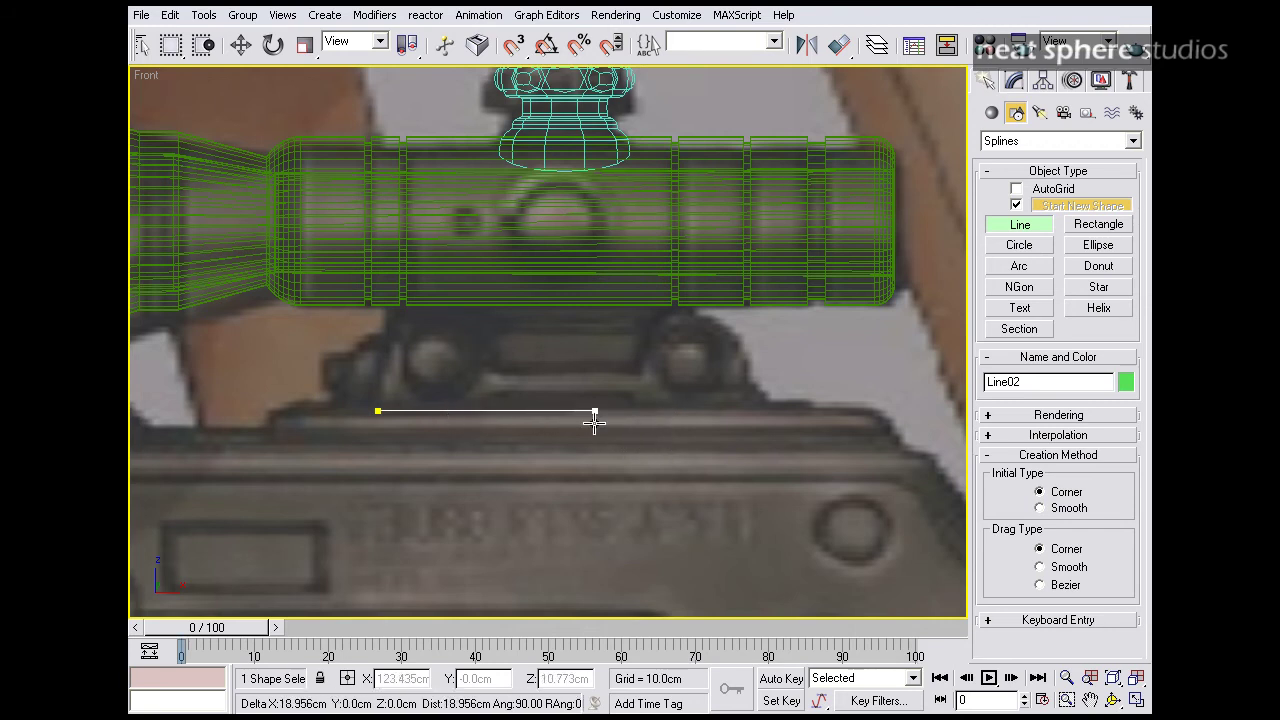
pyautogui.click(768, 428)
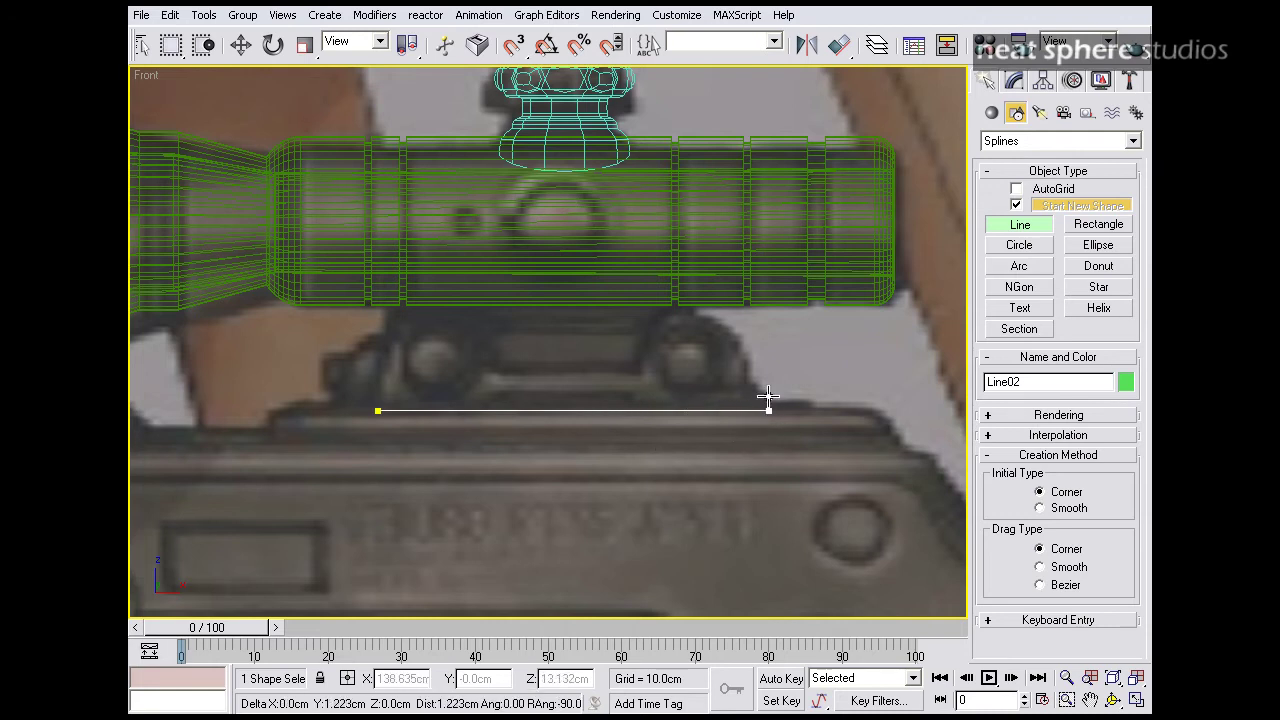
pyautogui.click(748, 382)
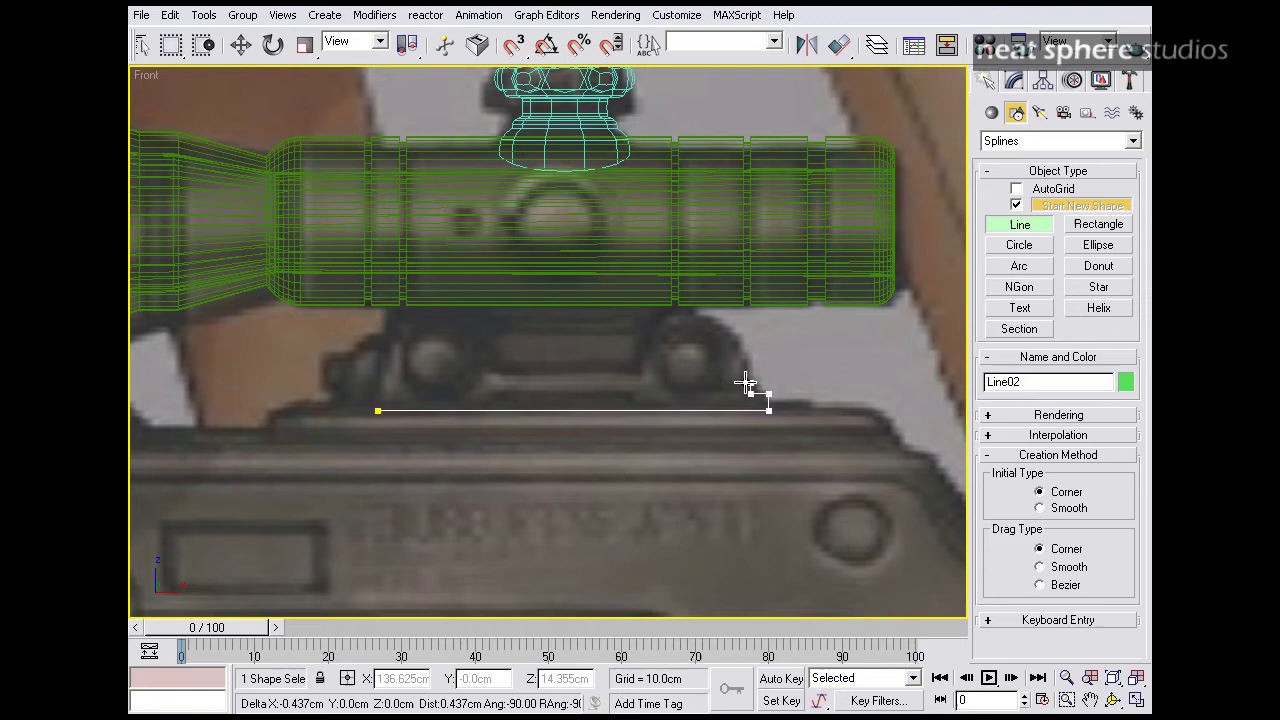
# - Continue the spline over the mount's right hump with corner points and down into the recess between the humps
pyautogui.click(750, 357)
pyautogui.click(688, 313)
pyautogui.click(640, 313)
pyautogui.press('BackSpace')
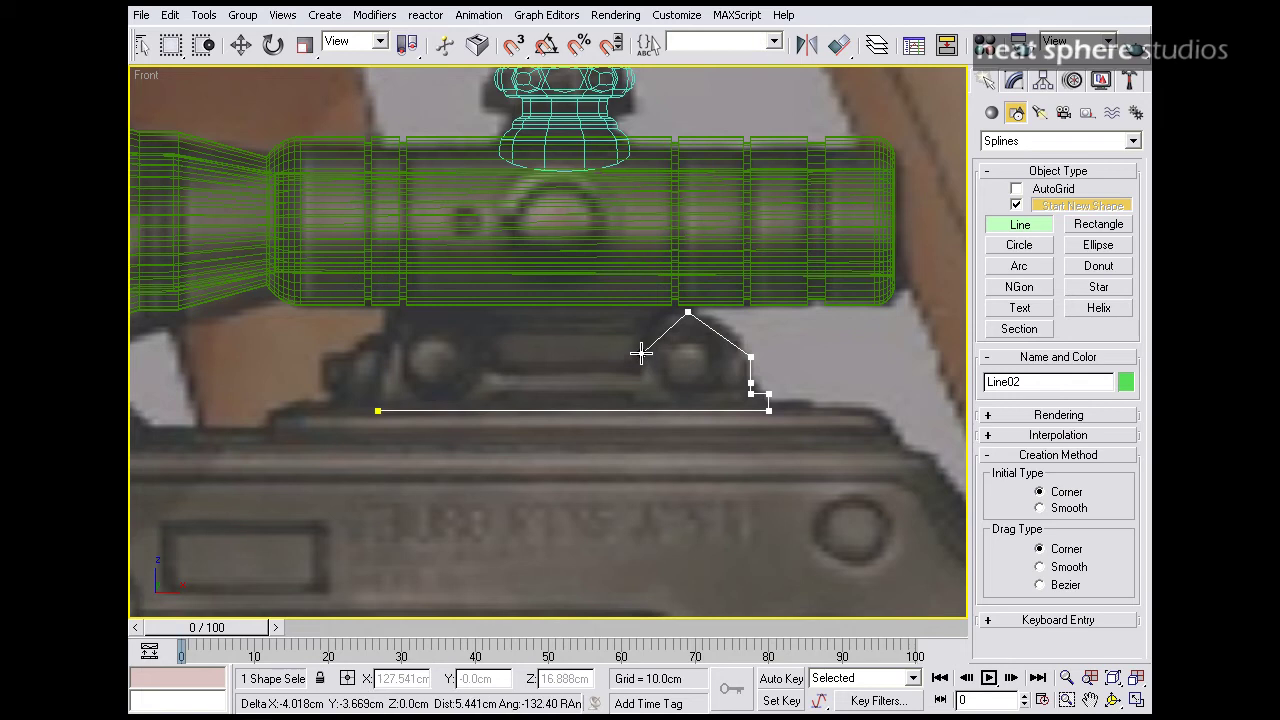
pyautogui.click(641, 353)
pyautogui.click(641, 373)
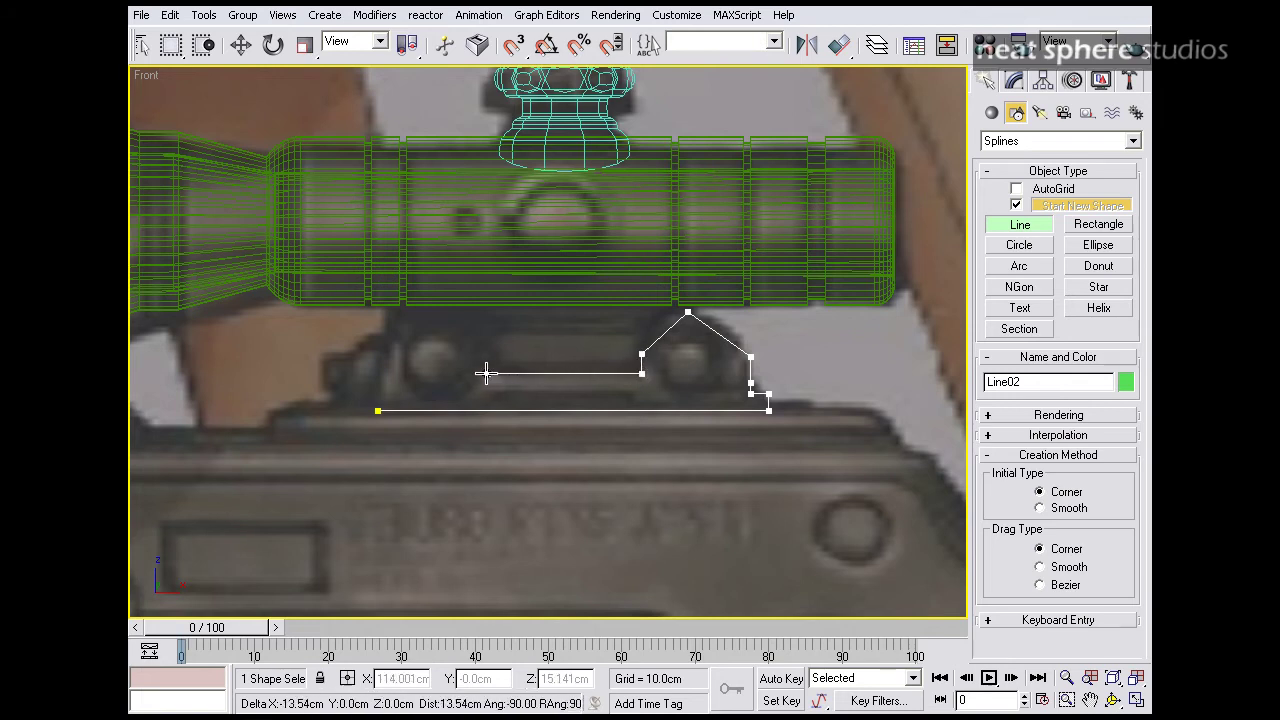
# - Trace the recess floor and the left hump with corner points, then close the spline at its starting point
pyautogui.click(486, 373)
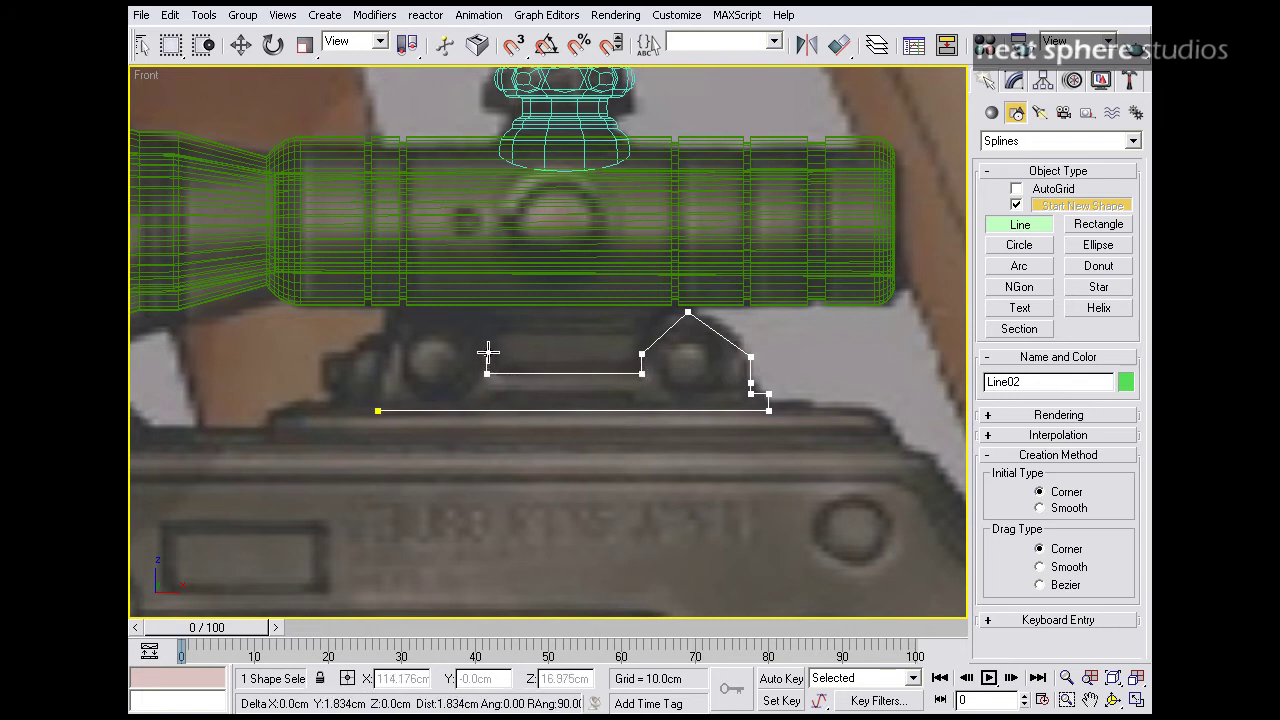
pyautogui.click(487, 353)
pyautogui.click(430, 302)
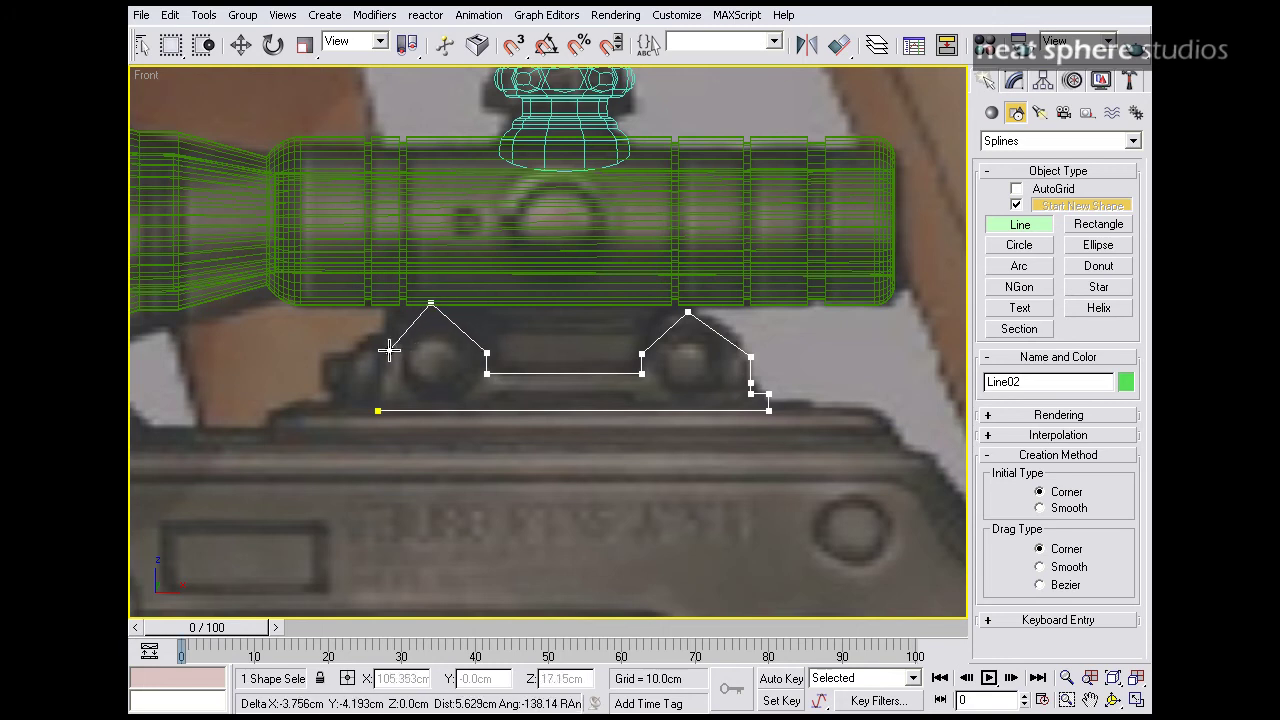
pyautogui.click(381, 351)
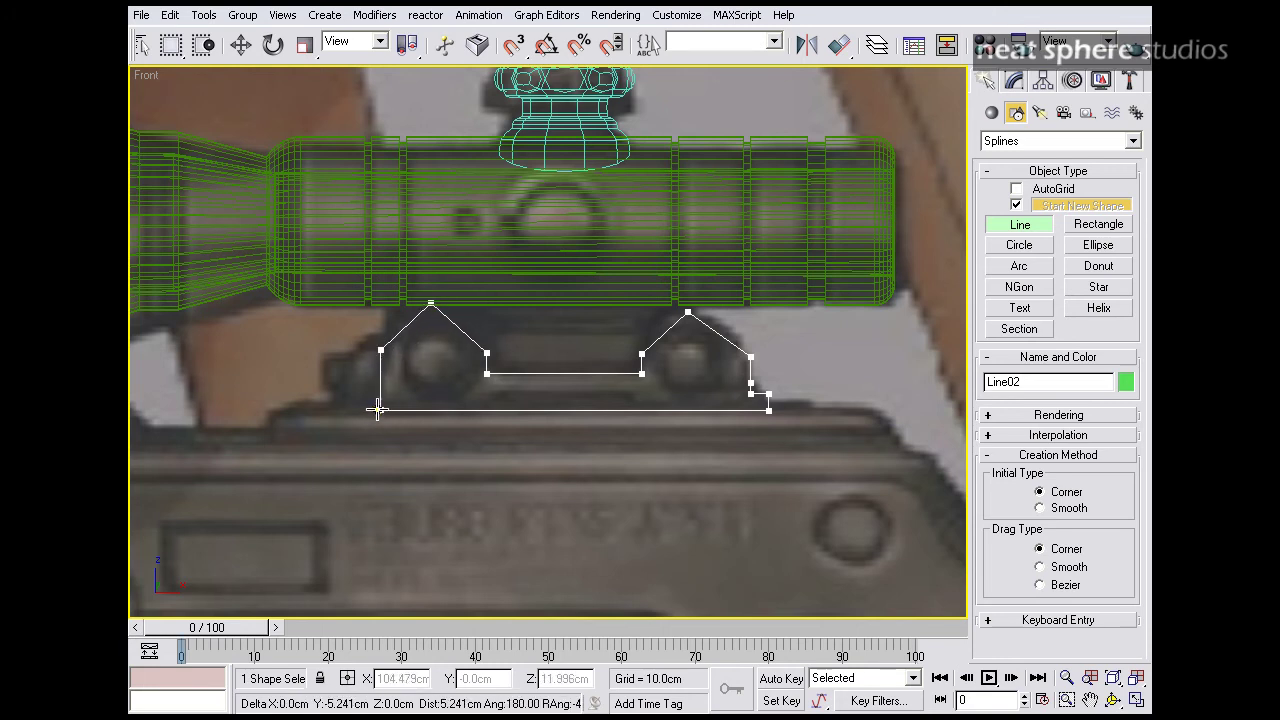
pyautogui.click(378, 409)
pyautogui.click(588, 400)
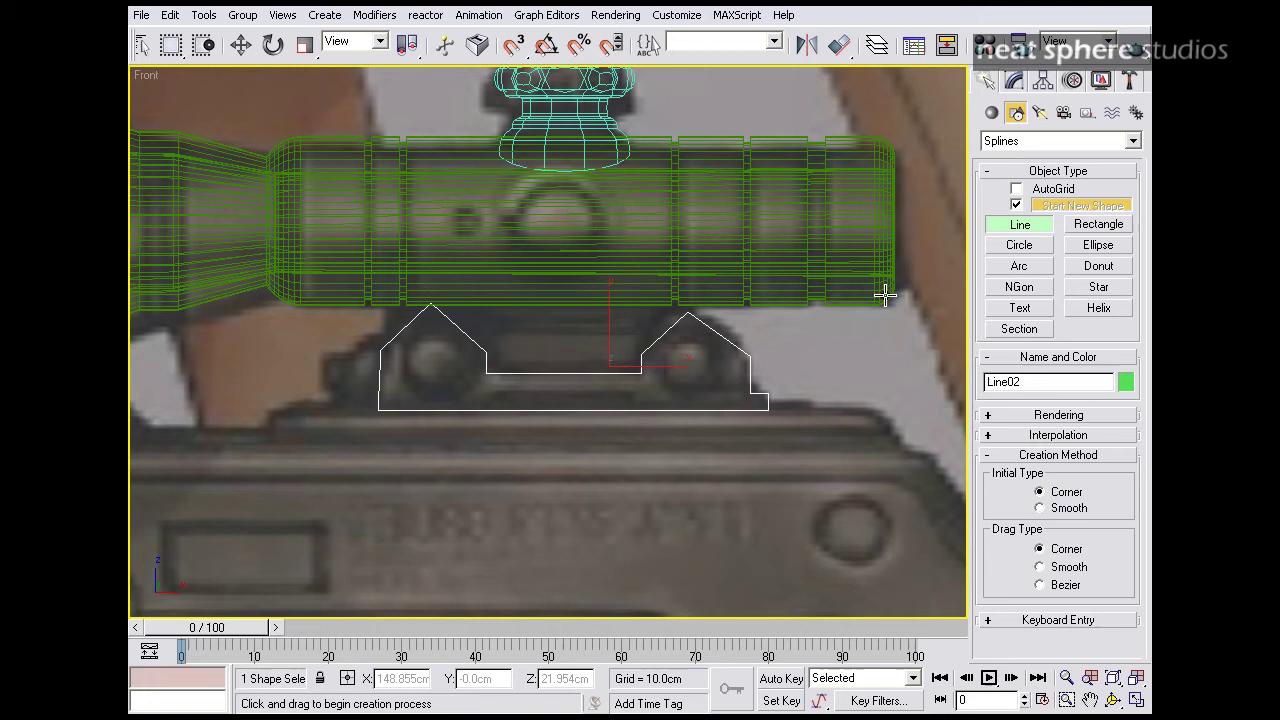
# - At vertex level, move the outline's lower-left vertex to X 104.74 cm so the left edge is vertical
pyautogui.click(1013, 80)
pyautogui.click(1033, 483)
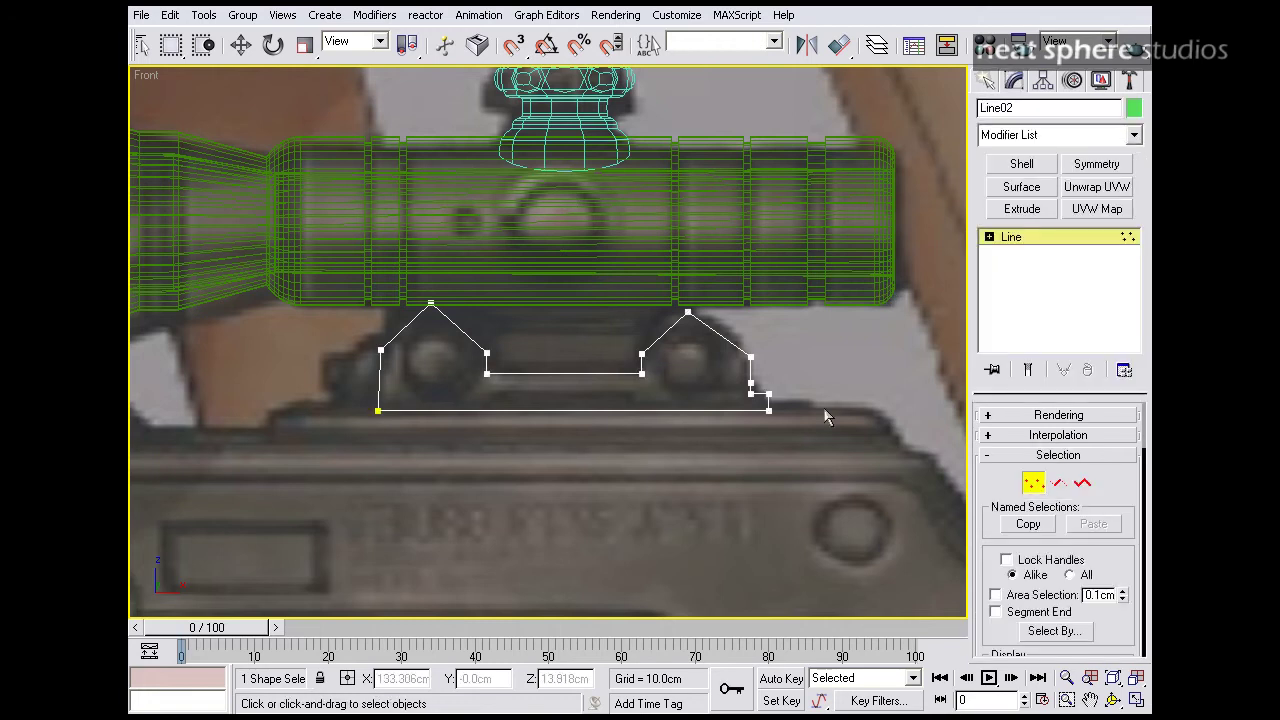
pyautogui.scroll(2, 459, 307)
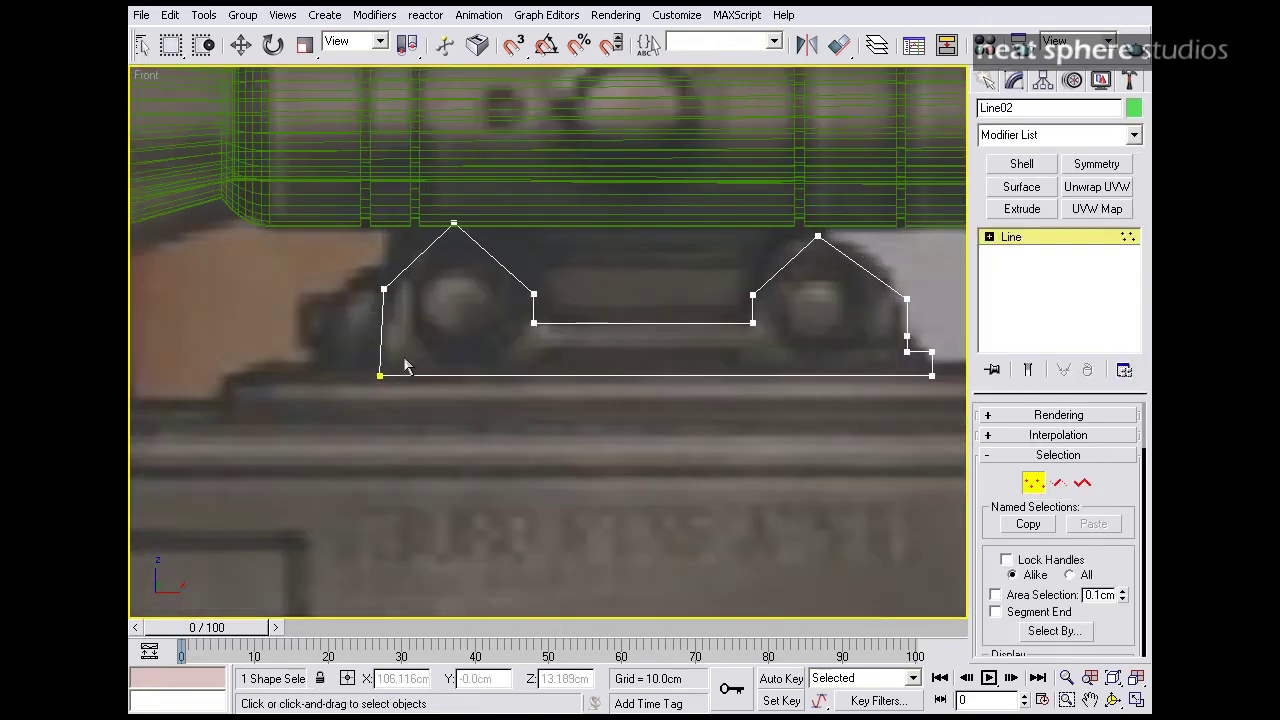
pyautogui.click(379, 376)
pyautogui.press('w')
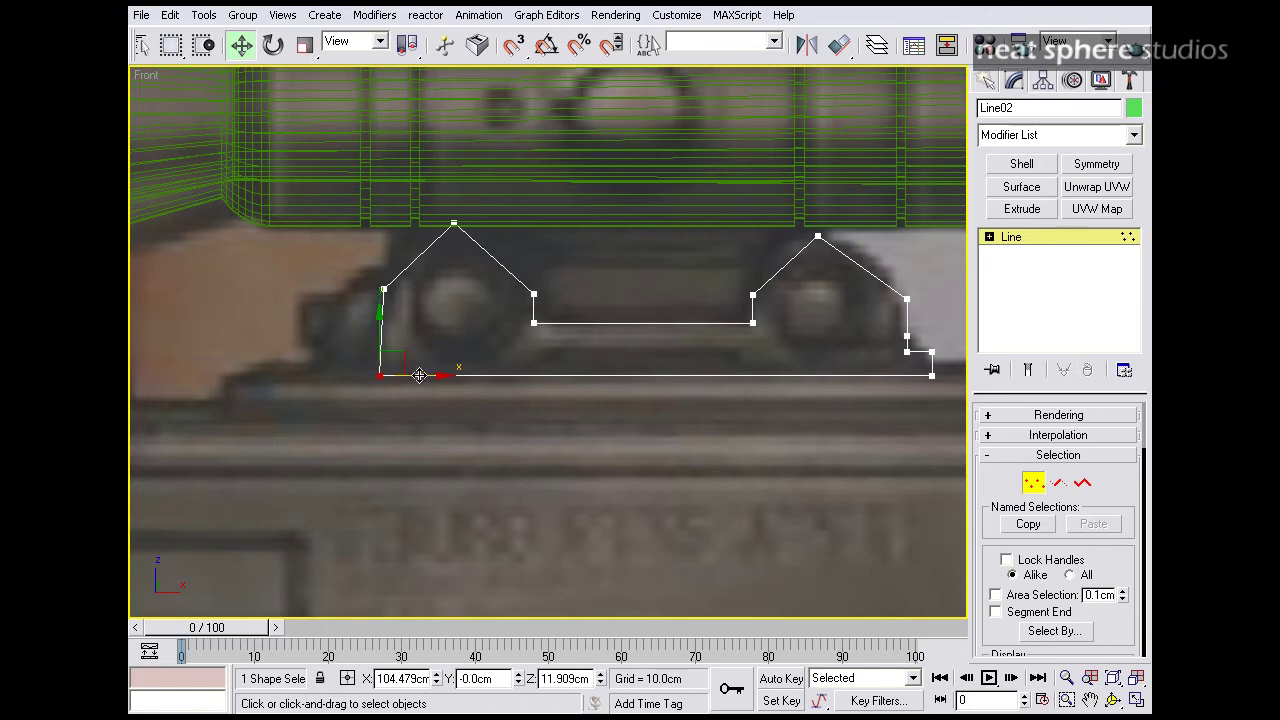
pyautogui.moveTo(420, 375); pyautogui.dragTo(424, 374)
# - Remove the redundant vertex on the outline's right vertical edge and shift that edge slightly inward to match the reference image
pyautogui.moveTo(714, 386); pyautogui.dragTo(642, 388, button='middle')
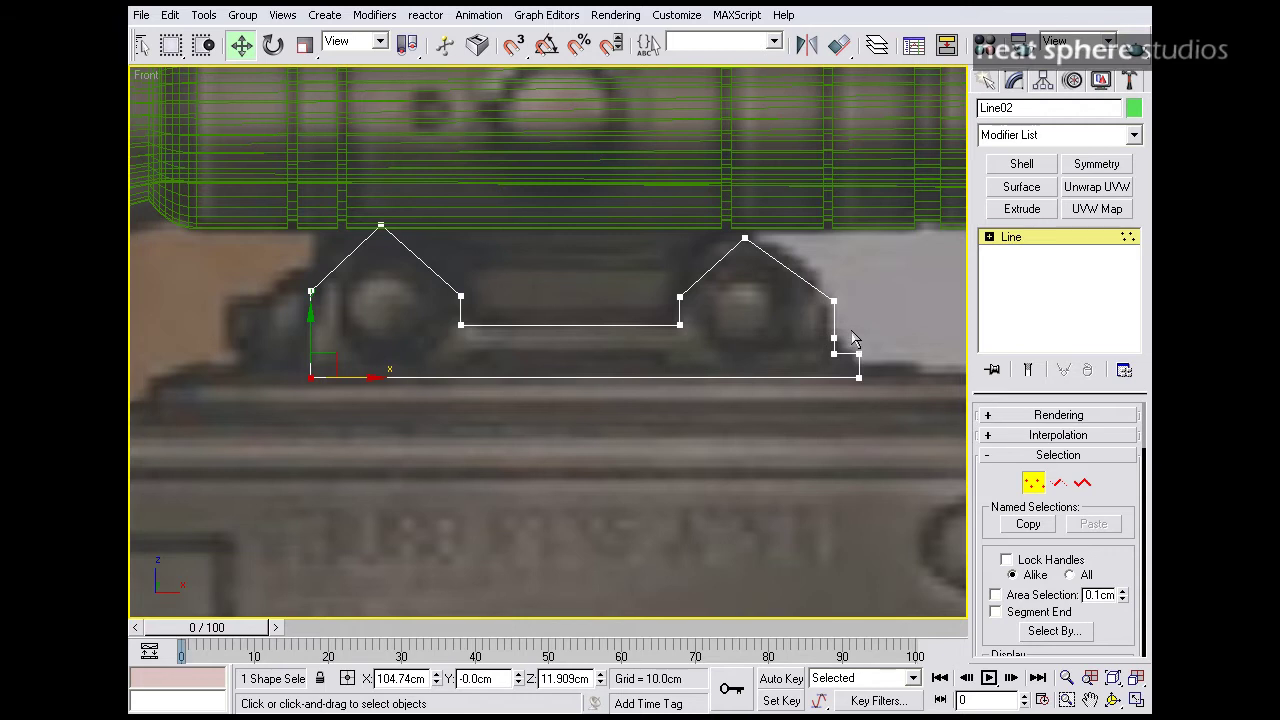
pyautogui.moveTo(812, 346); pyautogui.dragTo(875, 352)
pyautogui.click(867, 299)
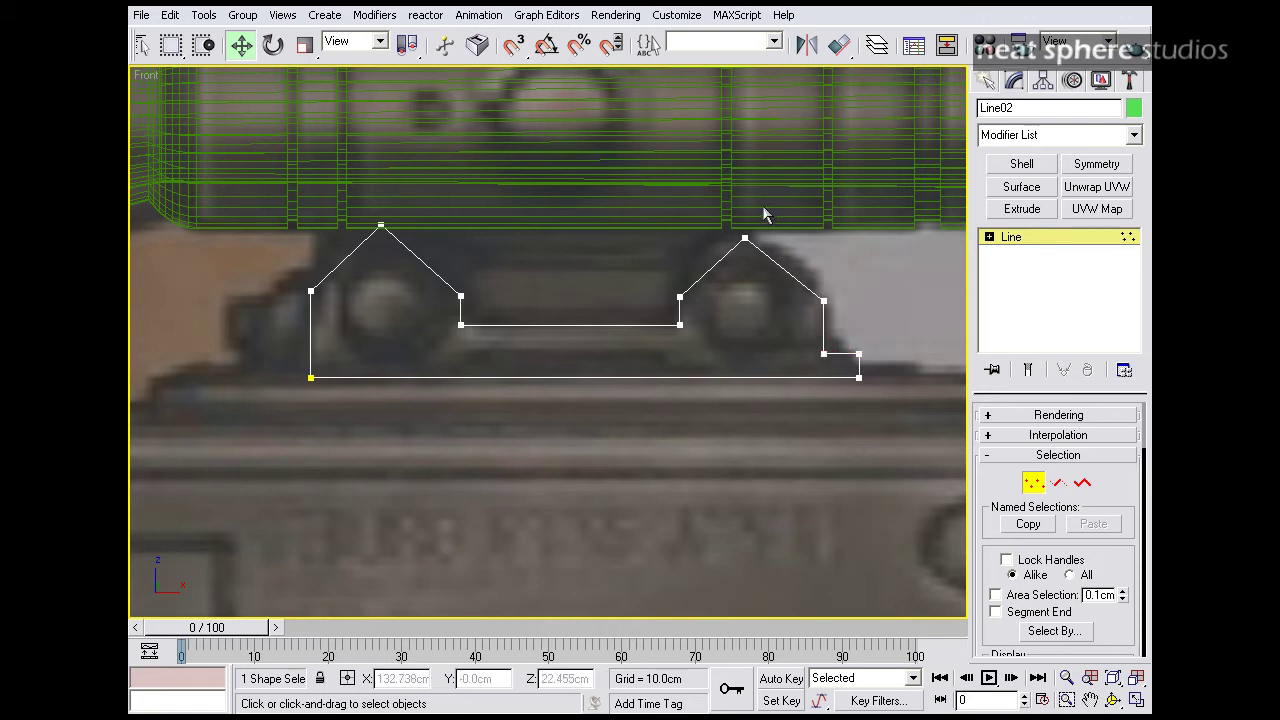
# - Fine-tune the right hump's peak and outer shoulder vertices, and raise the left hump's inner shoulder vertex to Z 17.157 cm
pyautogui.moveTo(764, 209)
pyautogui.mouseDown()
pyautogui.moveTo(728, 242)
pyautogui.moveTo(771, 215)
pyautogui.mouseUp()
pyautogui.moveTo(817, 305); pyautogui.dragTo(821, 254)
pyautogui.click(461, 296)
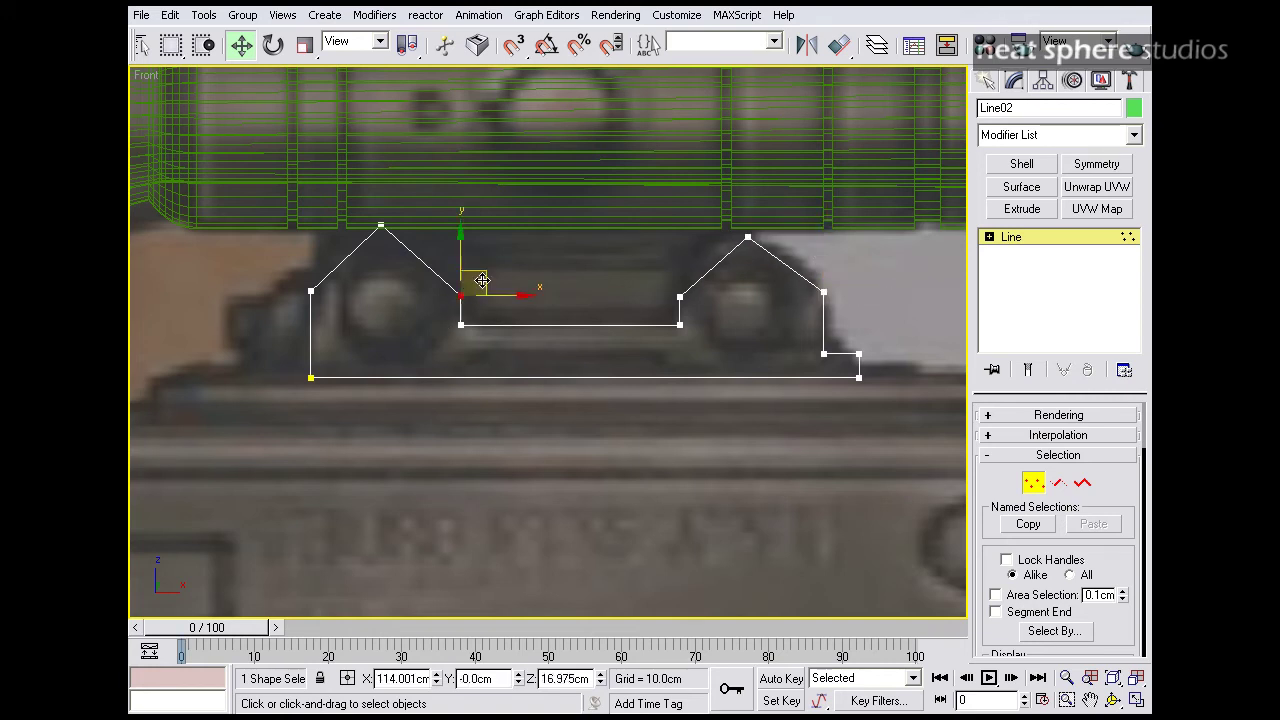
pyautogui.moveTo(460, 258); pyautogui.dragTo(460, 252)
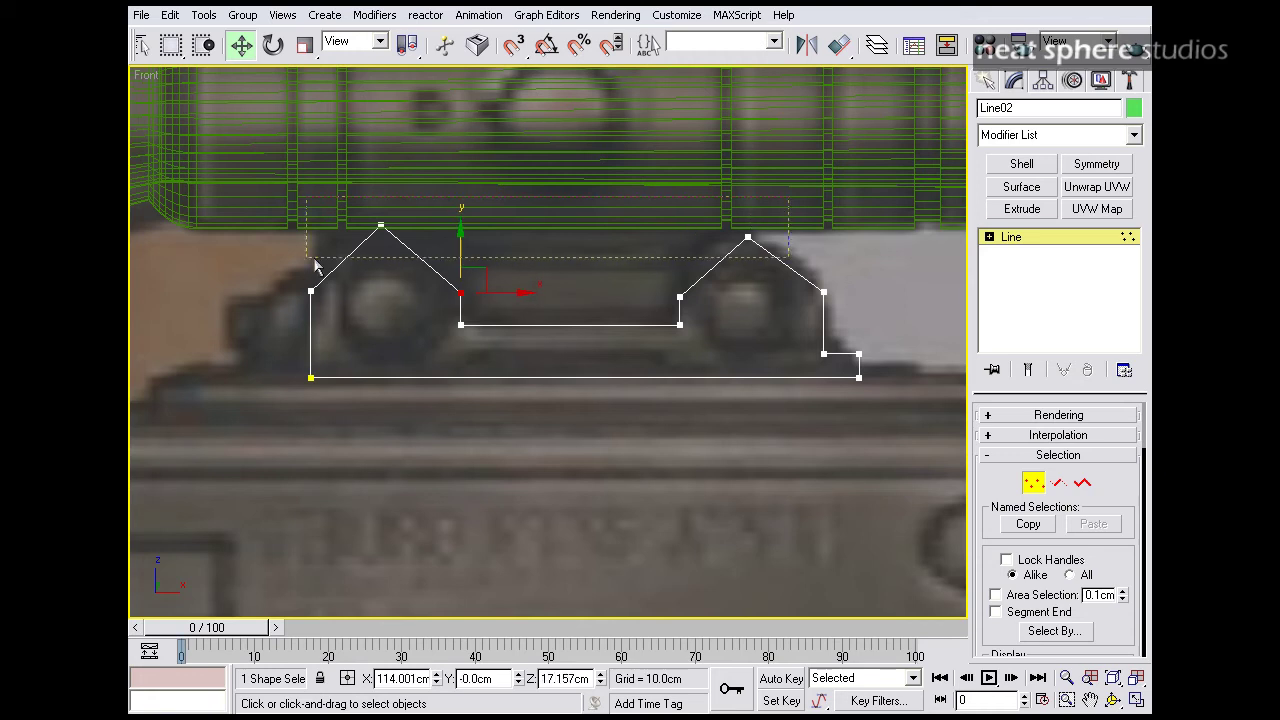
# - Raise the peak and shoulder vertices of both humps together, and lower the right hump's outer shoulder vertex level with its inner one
pyautogui.moveTo(313, 260); pyautogui.dragTo(300, 258)
pyautogui.moveTo(855, 312); pyautogui.dragTo(617, 283)
pyautogui.click(483, 253)
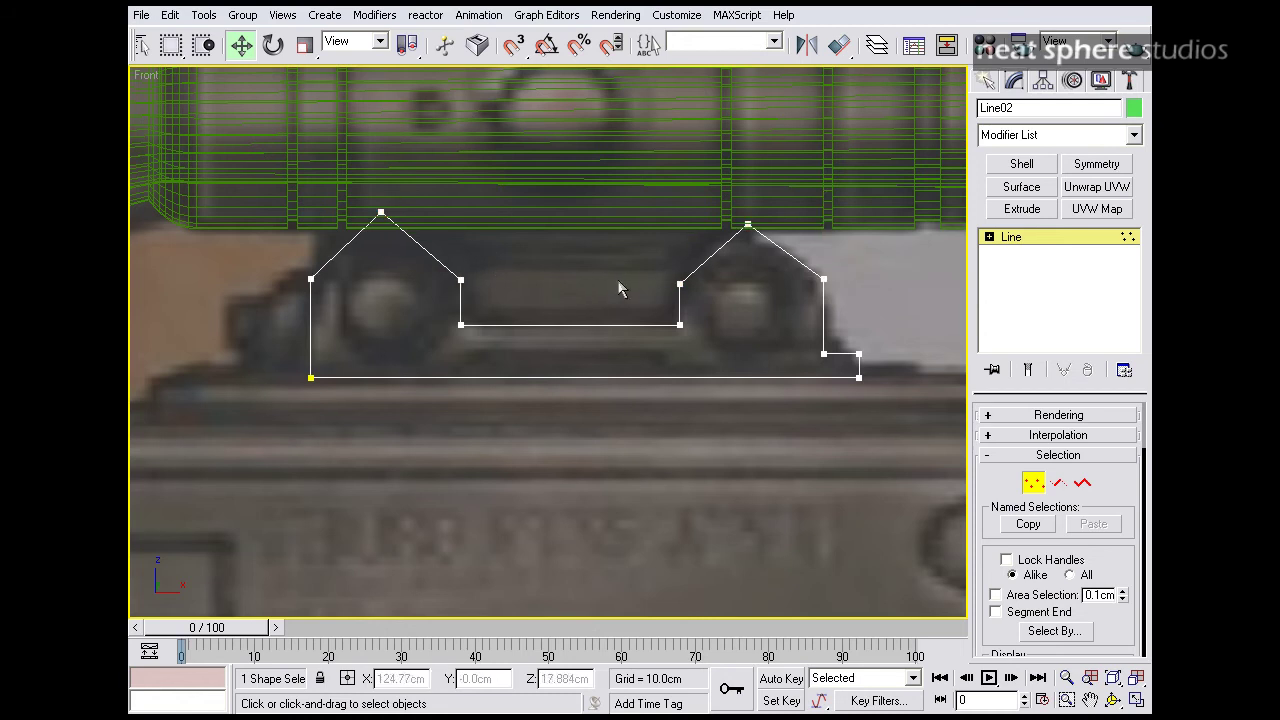
pyautogui.click(823, 279)
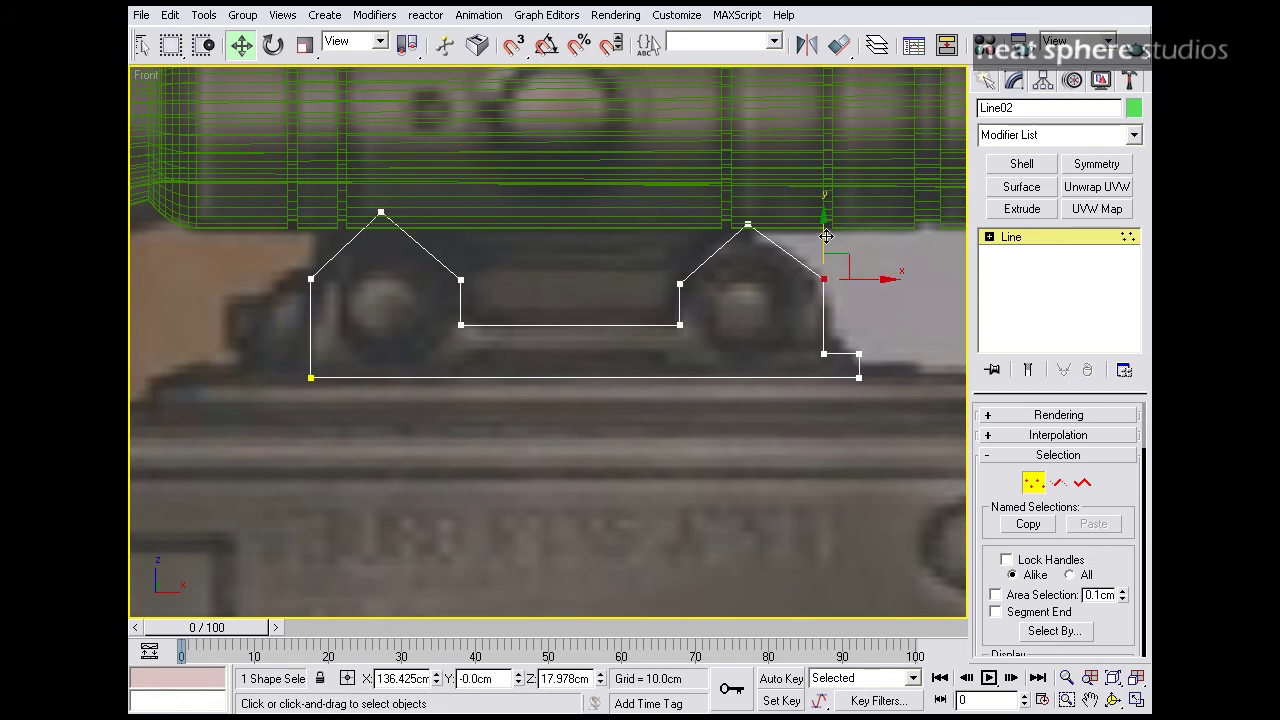
# - Convert the shoulder vertices of both humps to Bezier Corner
pyautogui.moveTo(860, 262); pyautogui.dragTo(651, 306)
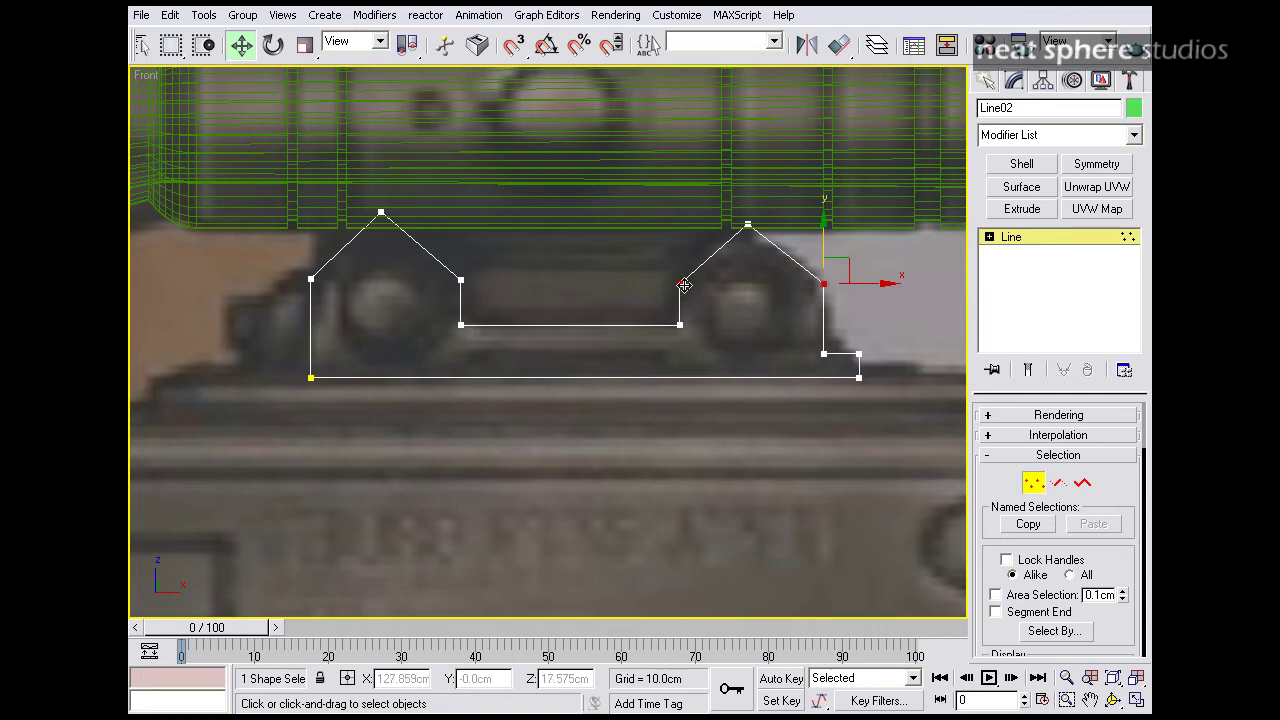
pyautogui.rightClick(686, 292)
pyautogui.click(629, 128)
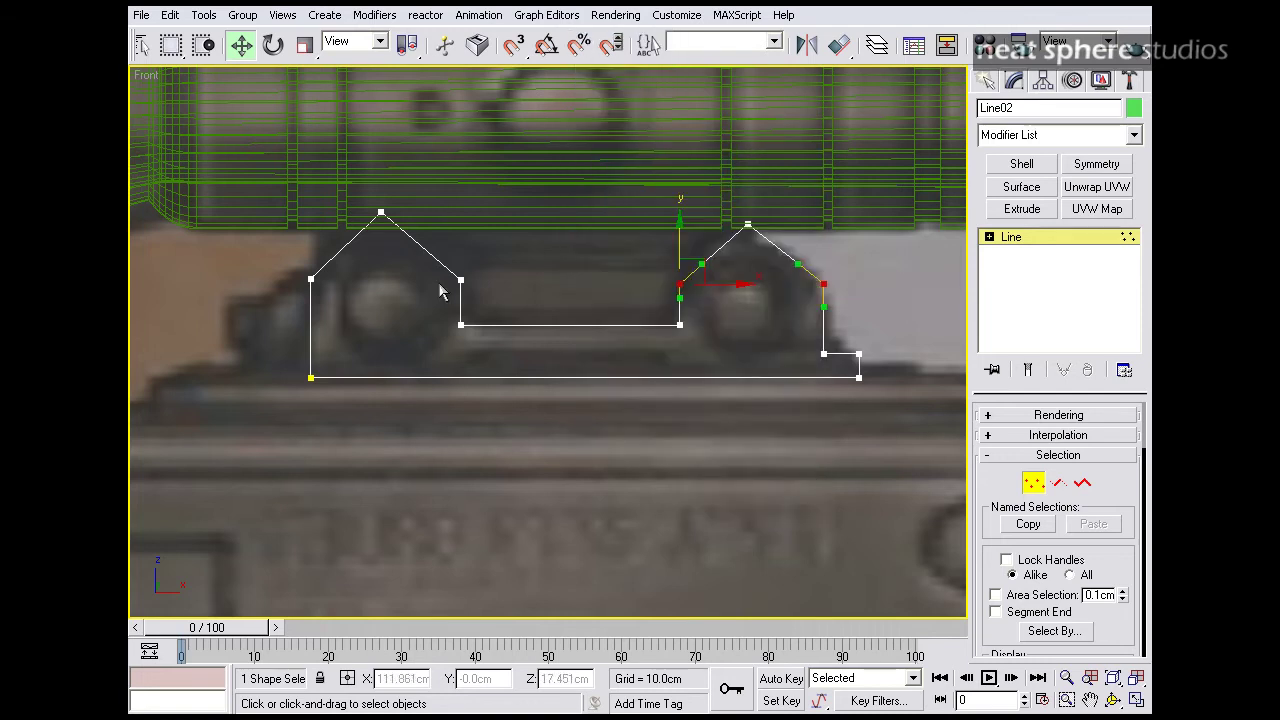
pyautogui.moveTo(418, 302); pyautogui.dragTo(305, 284)
pyautogui.rightClick(304, 280)
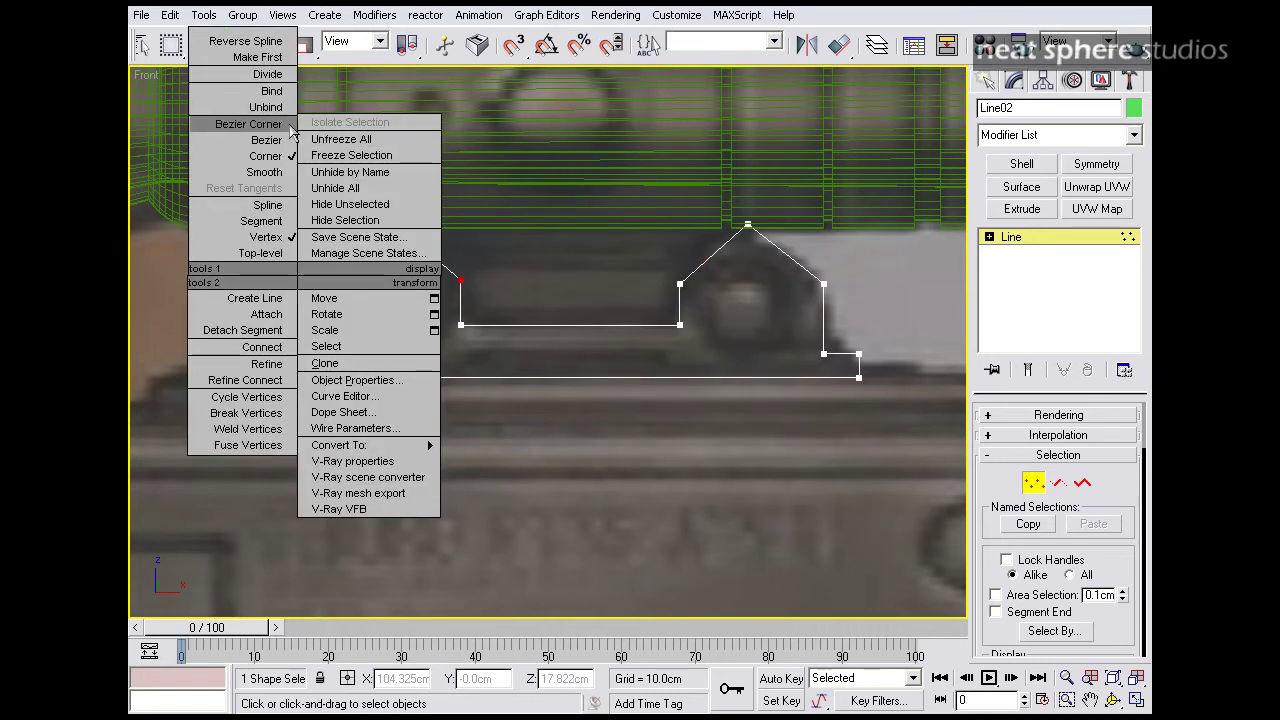
pyautogui.click(285, 127)
# - Convert both hump peak vertices to Bezier and level their tangent handles to curve the peaks
pyautogui.click(874, 238)
pyautogui.click(747, 224)
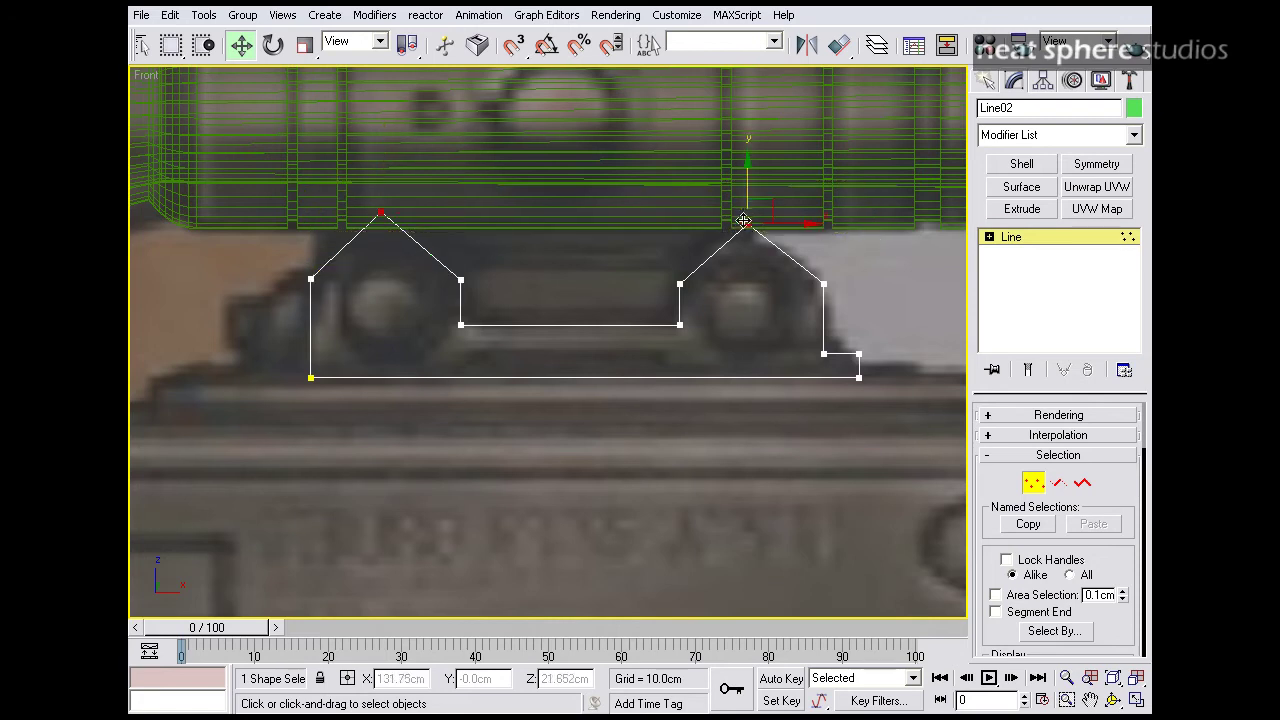
pyautogui.rightClick(745, 228)
pyautogui.click(712, 94)
pyautogui.moveTo(410, 240); pyautogui.dragTo(435, 217)
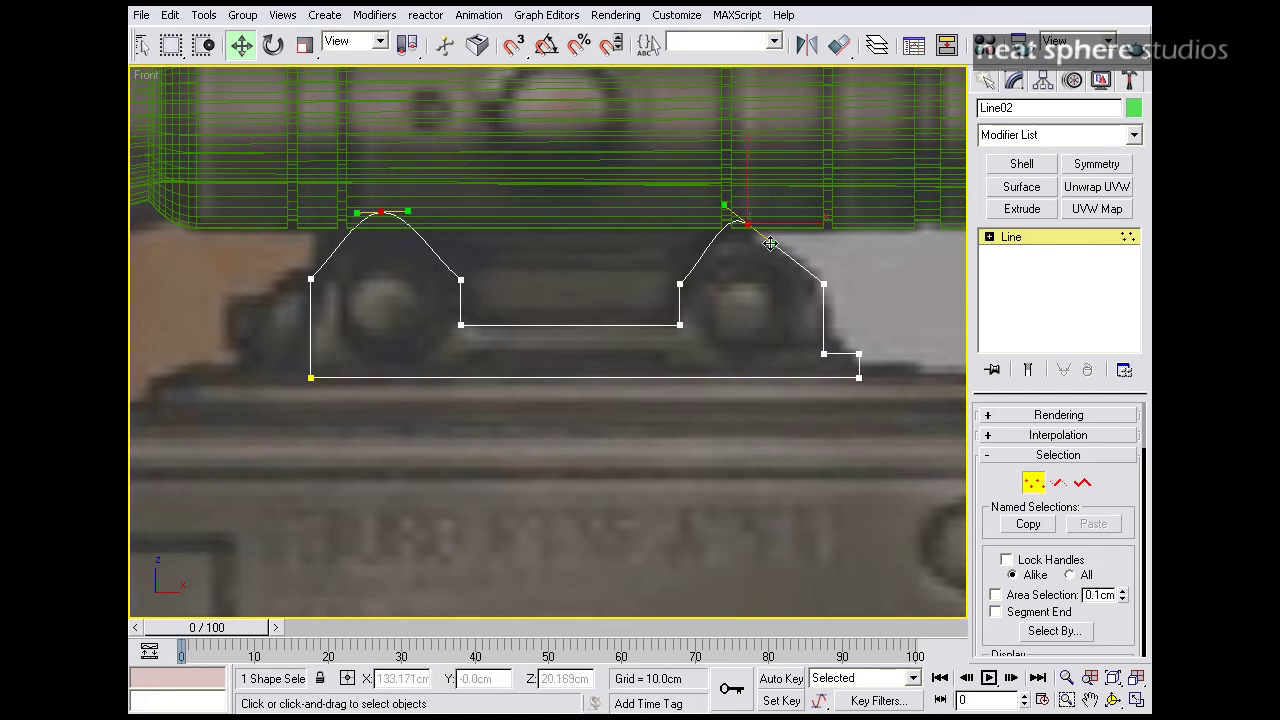
pyautogui.moveTo(770, 244); pyautogui.dragTo(793, 225)
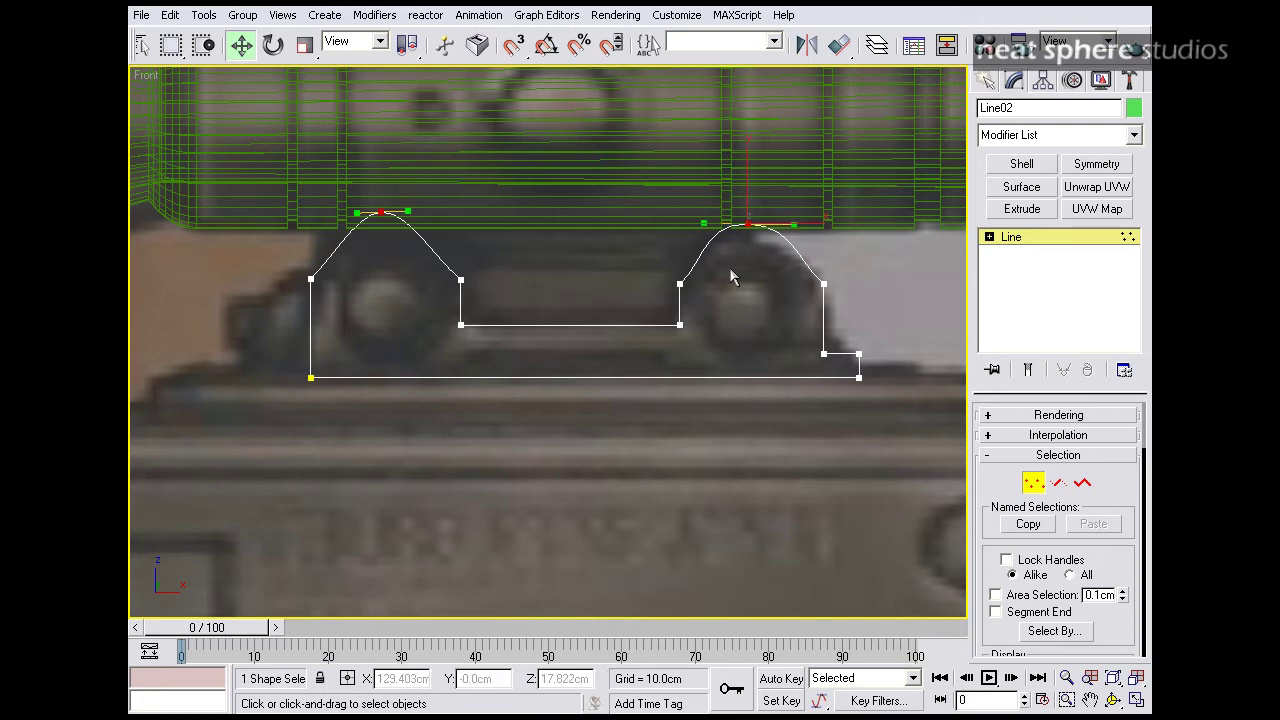
# - Round the right hump by adjusting its shoulder tangent handles and moving its peak vertex to Z 20.891 cm
pyautogui.moveTo(680, 260)
pyautogui.mouseDown()
pyautogui.moveTo(845, 298)
pyautogui.moveTo(814, 260)
pyautogui.moveTo(687, 264)
pyautogui.mouseUp()
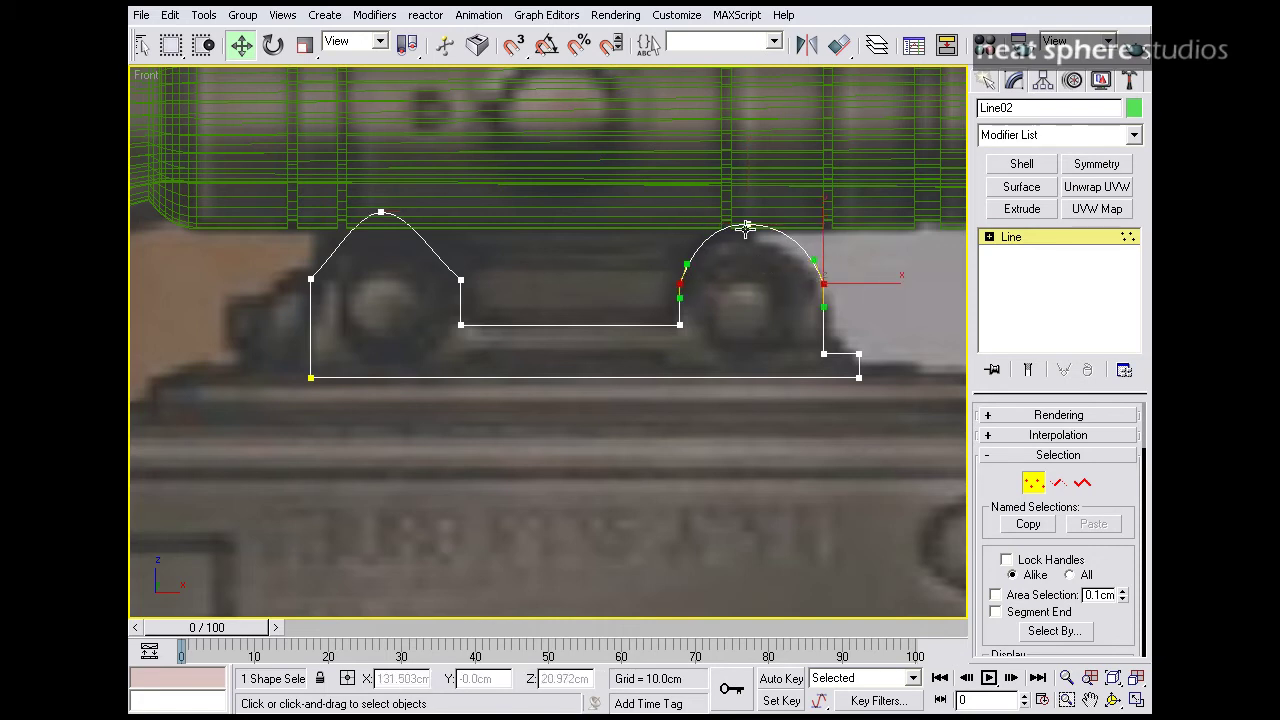
pyautogui.moveTo(747, 226); pyautogui.dragTo(748, 236)
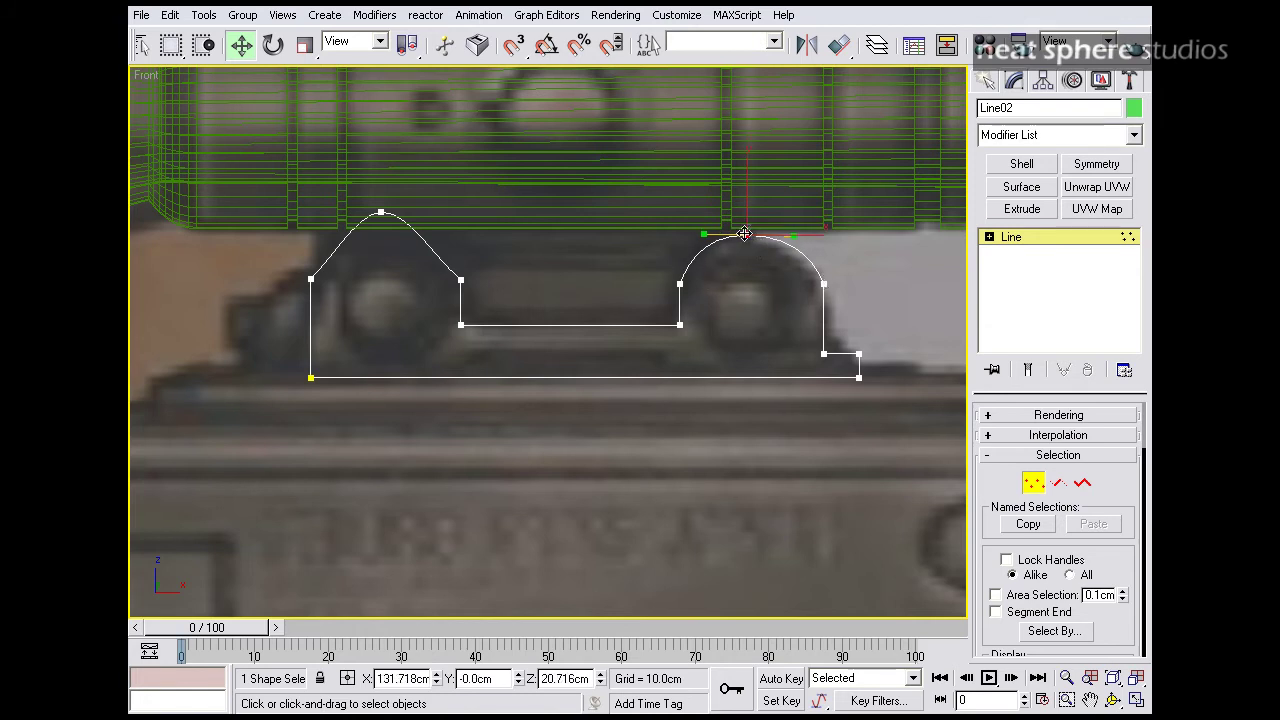
pyautogui.moveTo(745, 233); pyautogui.dragTo(747, 231)
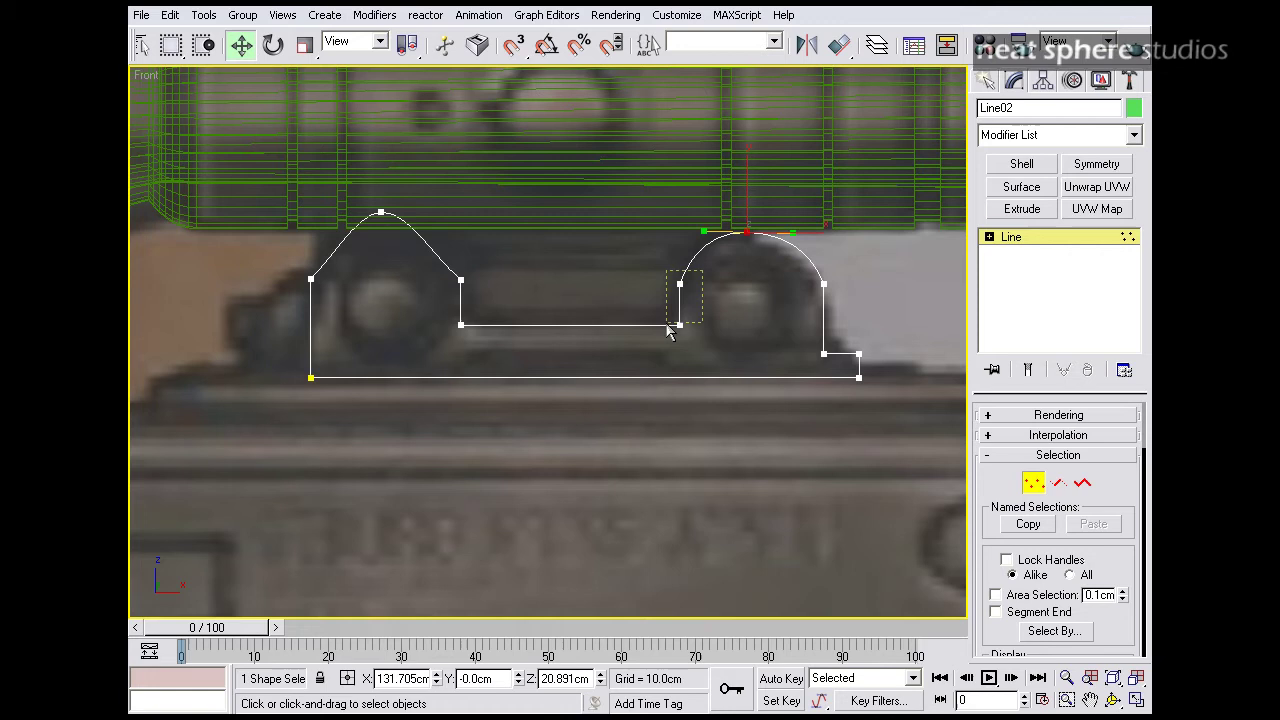
# - Round the left hump by adjusting its shoulder and peak tangent handles, placing the peak vertex at X 109.322 cm, Z 21.191 cm
pyautogui.click(386, 216)
pyautogui.moveTo(380, 212); pyautogui.dragTo(408, 229)
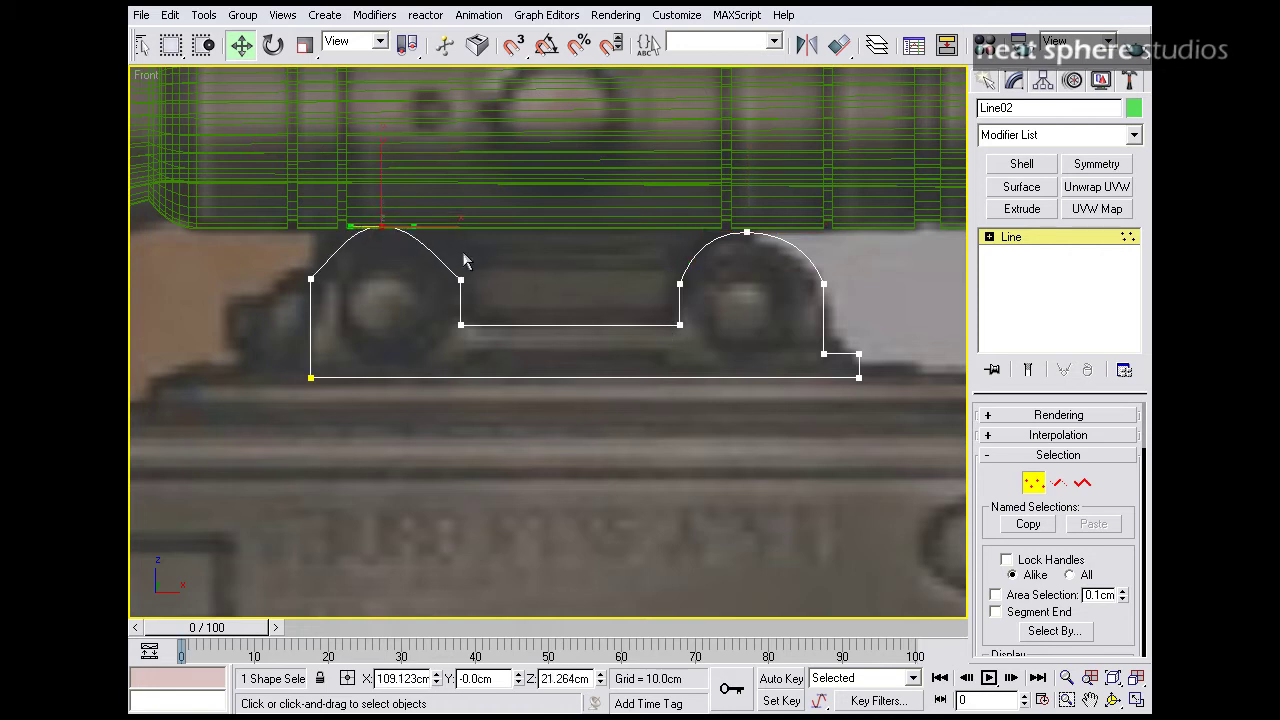
pyautogui.moveTo(338, 293); pyautogui.dragTo(314, 248)
pyautogui.moveTo(433, 257); pyautogui.dragTo(456, 252)
pyautogui.click(388, 230)
pyautogui.moveTo(384, 226); pyautogui.dragTo(429, 229)
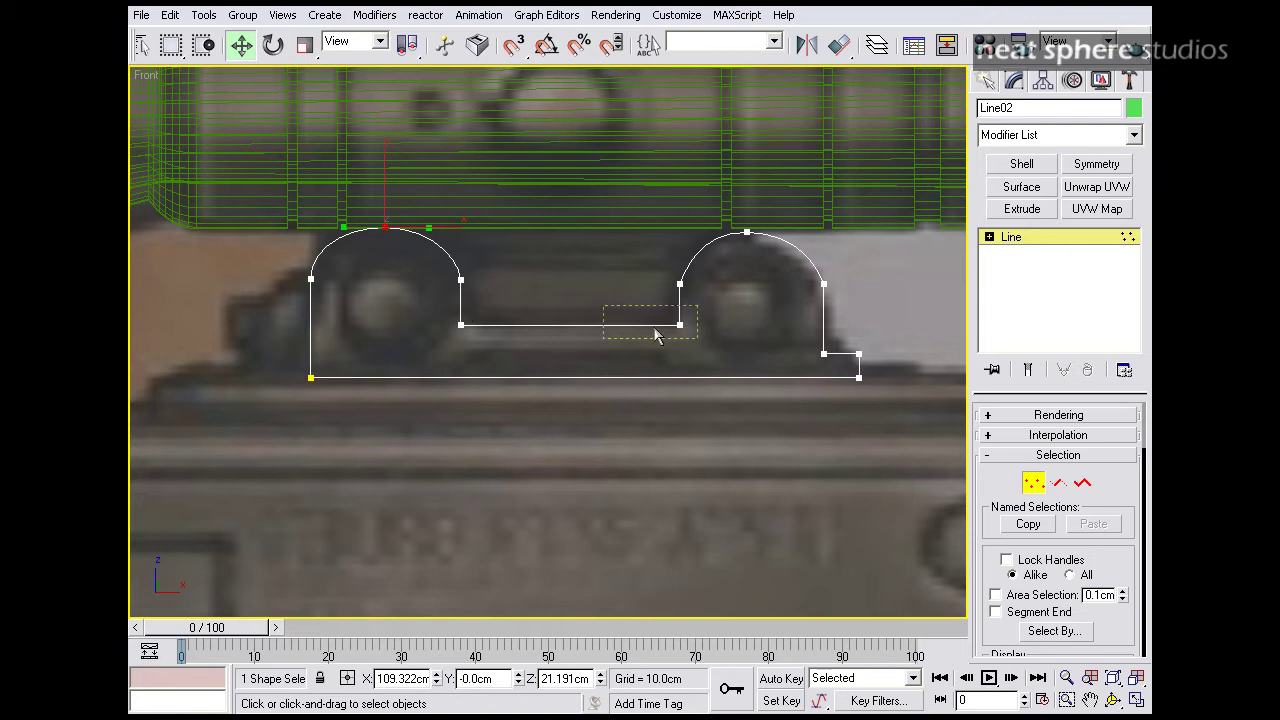
# - Fillet the two corner vertices at the base of the dip between the humps
pyautogui.moveTo(656, 337); pyautogui.dragTo(447, 339)
pyautogui.scroll(-5, 1000, 473)
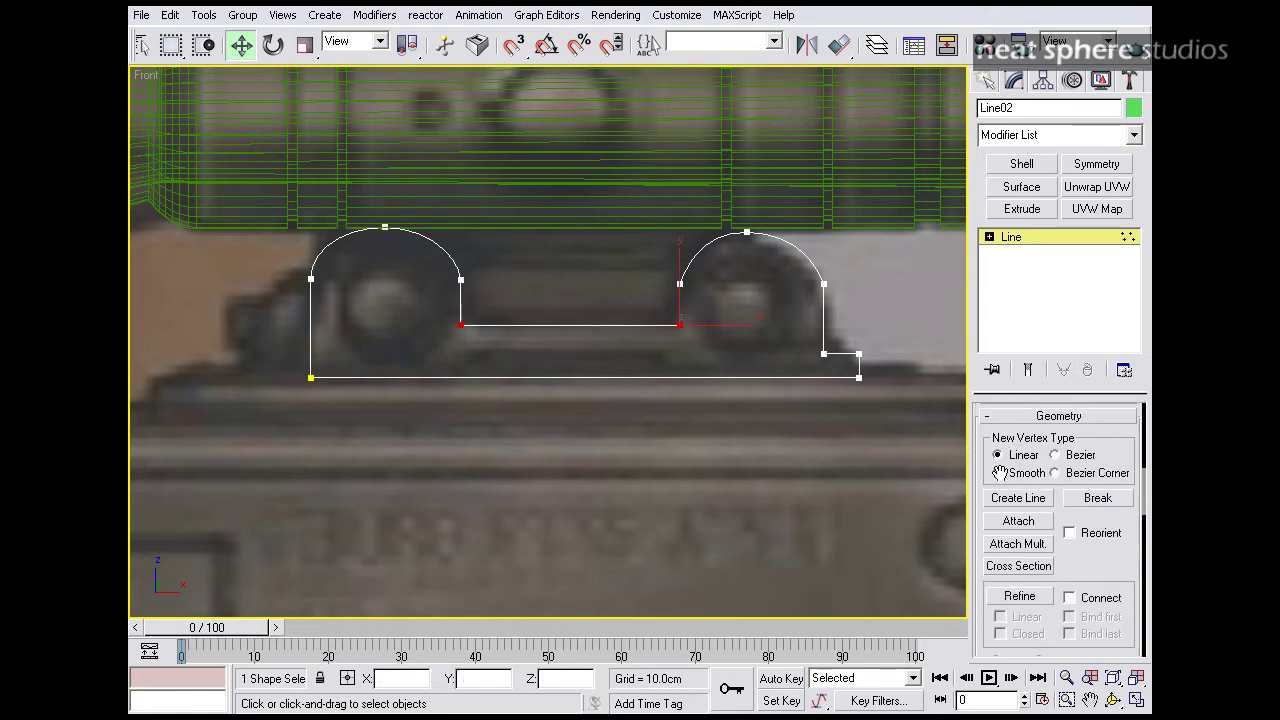
pyautogui.scroll(-5, 1000, 473)
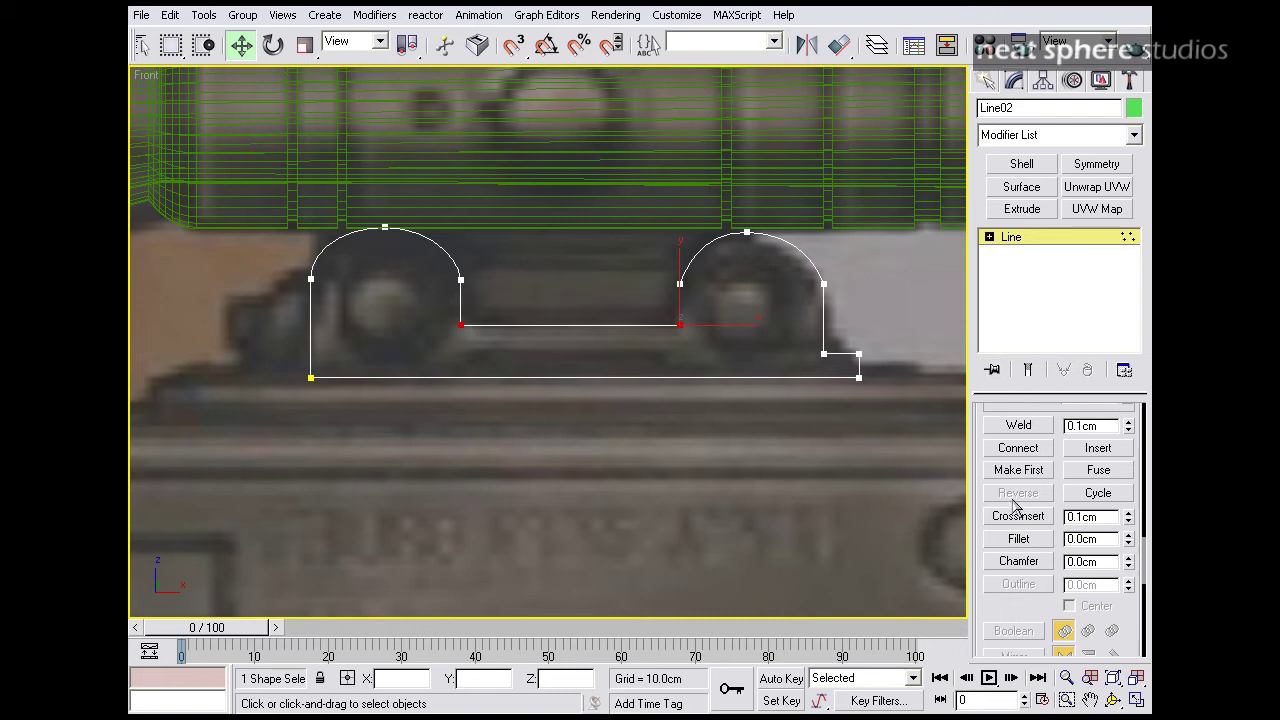
pyautogui.click(1018, 539)
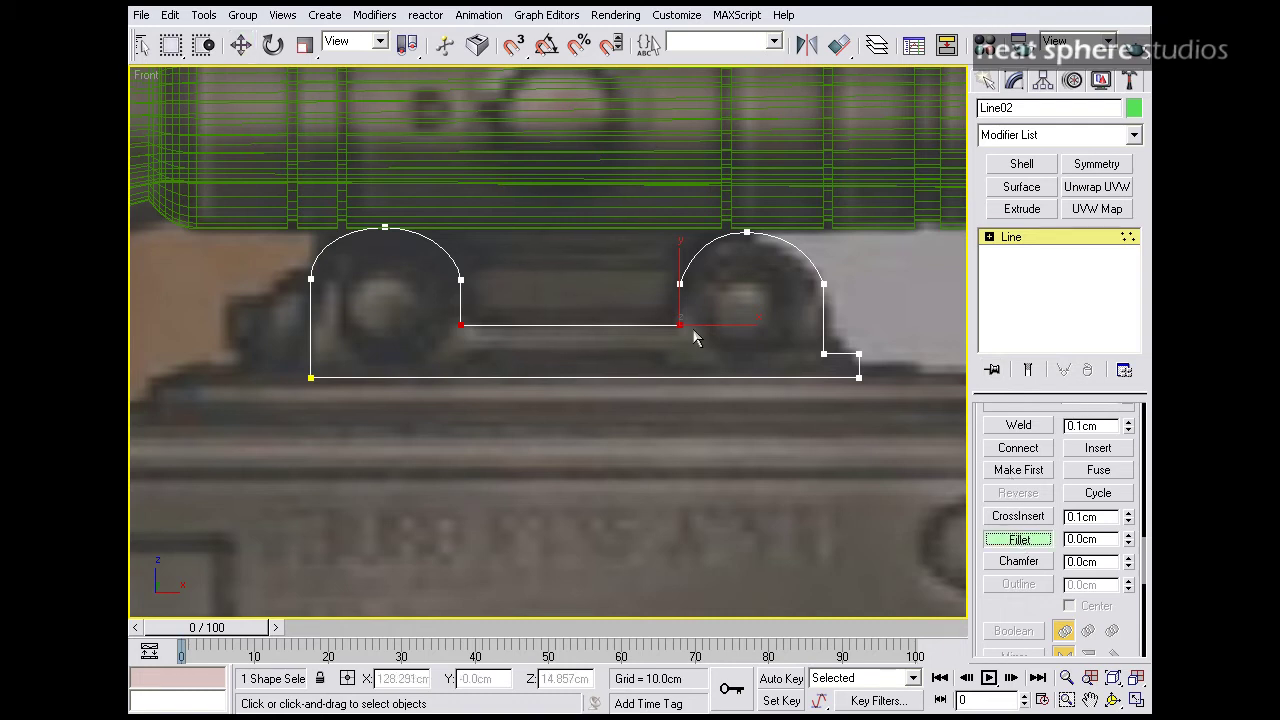
pyautogui.moveTo(686, 323); pyautogui.dragTo(702, 304)
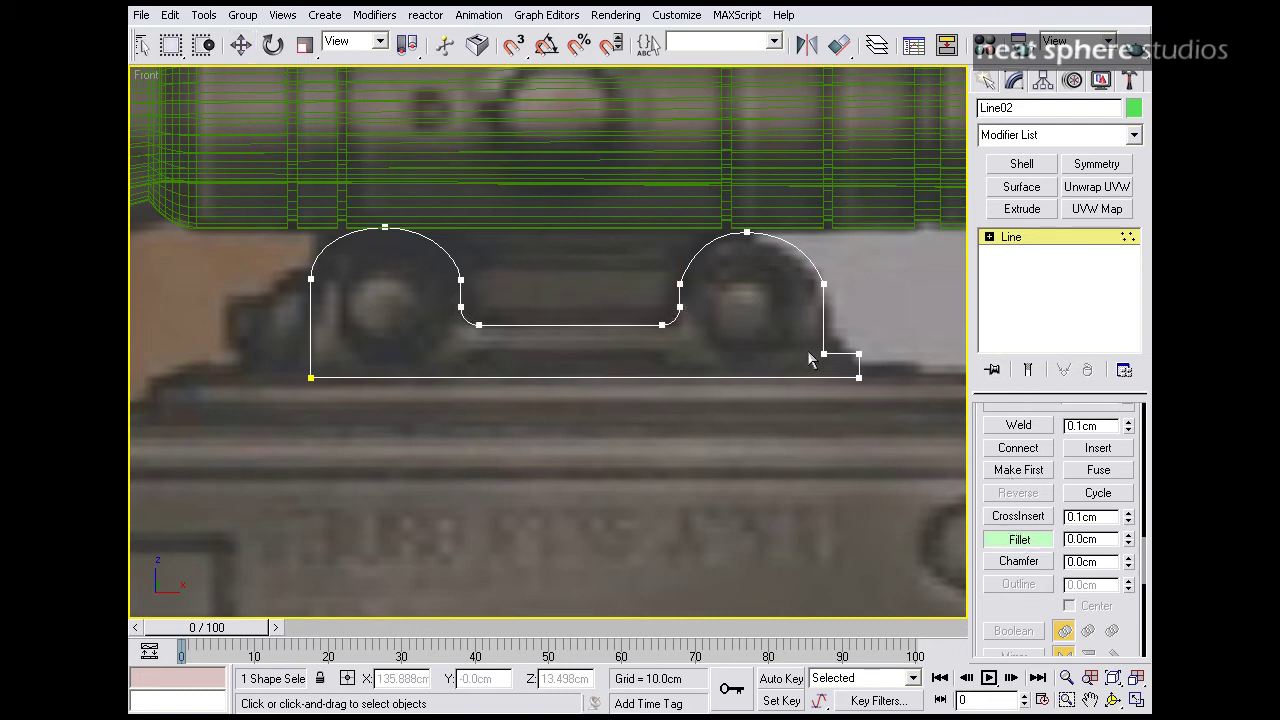
# - Fillet the inner and outer corners of the small step beside the right hump
pyautogui.moveTo(826, 352); pyautogui.dragTo(863, 346)
pyautogui.press('w')
pyautogui.moveTo(753, 404); pyautogui.dragTo(721, 422, button='middle')
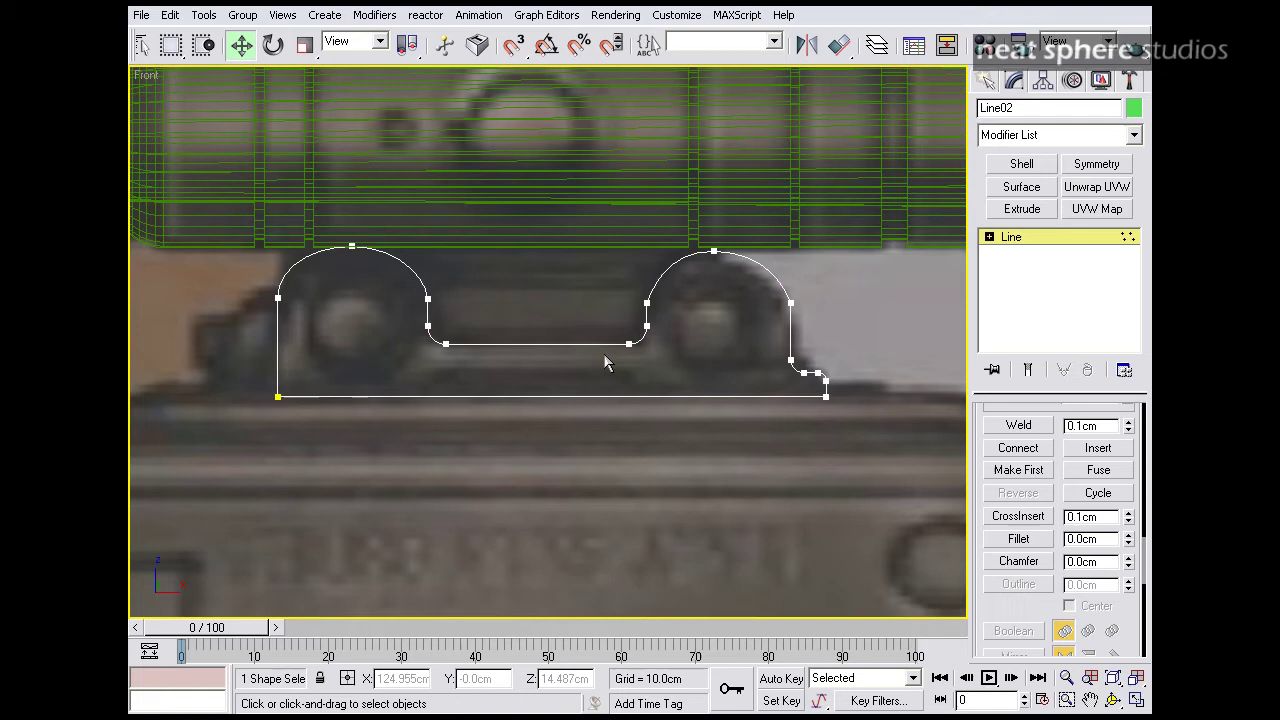
# - Leave vertex editing and extrude the mount profile by 9 cm
pyautogui.click(1136, 700)
pyautogui.click(1113, 700)
pyautogui.moveTo(874, 570); pyautogui.dragTo(771, 480, button='middle')
pyautogui.scroll(-5, 771, 482)
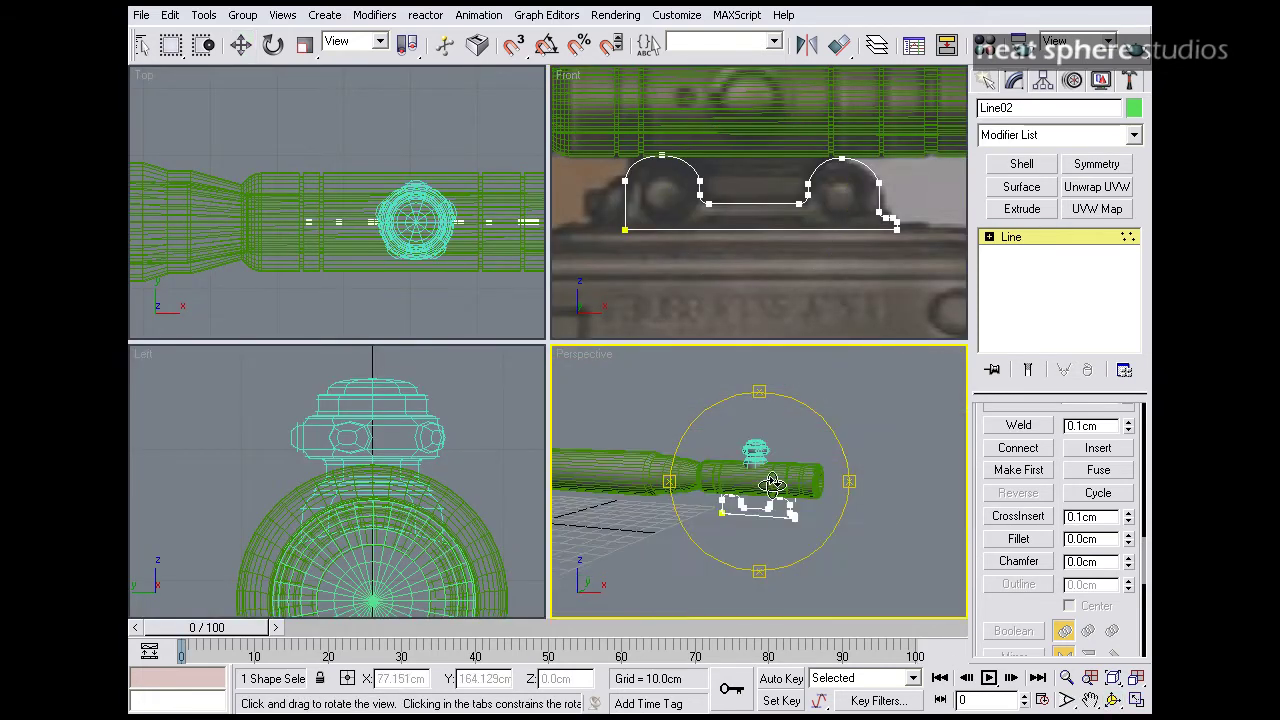
pyautogui.scroll(2, 771, 486)
pyautogui.hotkey('alt', 'w')
pyautogui.moveTo(699, 409); pyautogui.dragTo(629, 395)
pyautogui.click(1028, 238)
pyautogui.click(1022, 209)
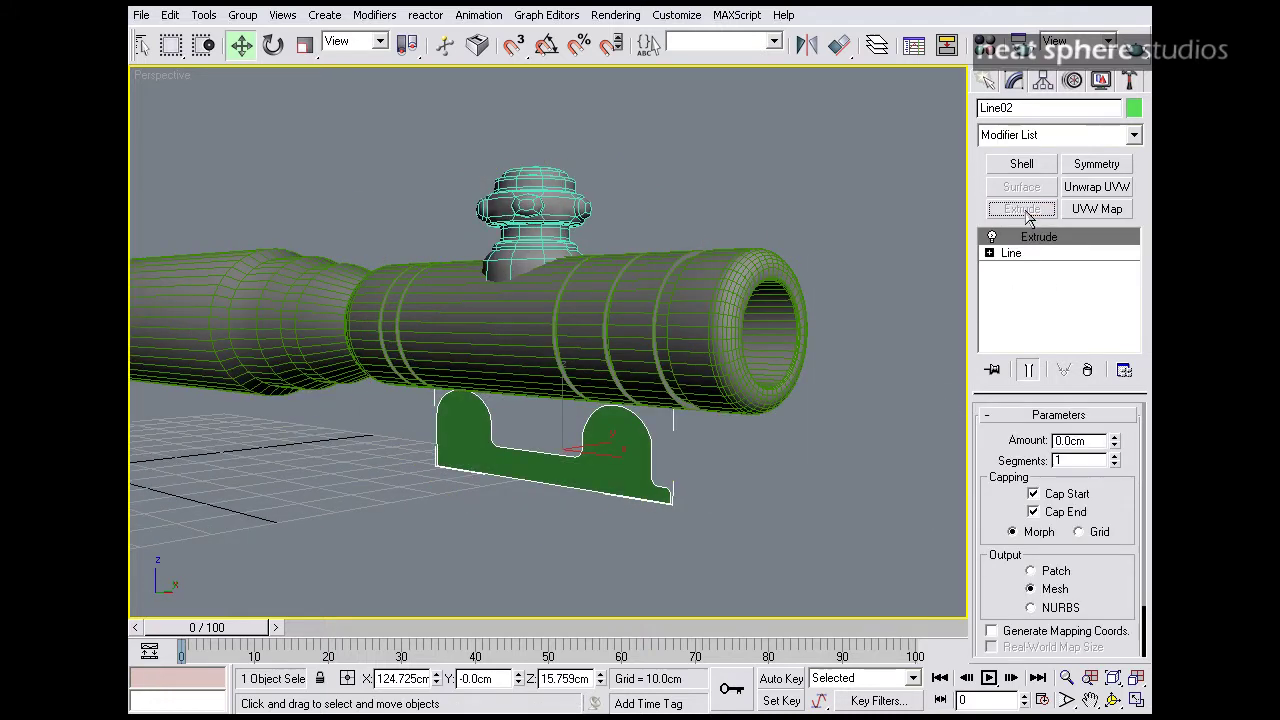
pyautogui.moveTo(1114, 441); pyautogui.dragTo(1114, 427)
# - Move the extruded mount sideways beneath the scope tube to Y 4.427 cm
pyautogui.keyDown('alt'); pyautogui.moveTo(645, 462); pyautogui.dragTo(591, 464, button='middle'); pyautogui.keyUp('alt')
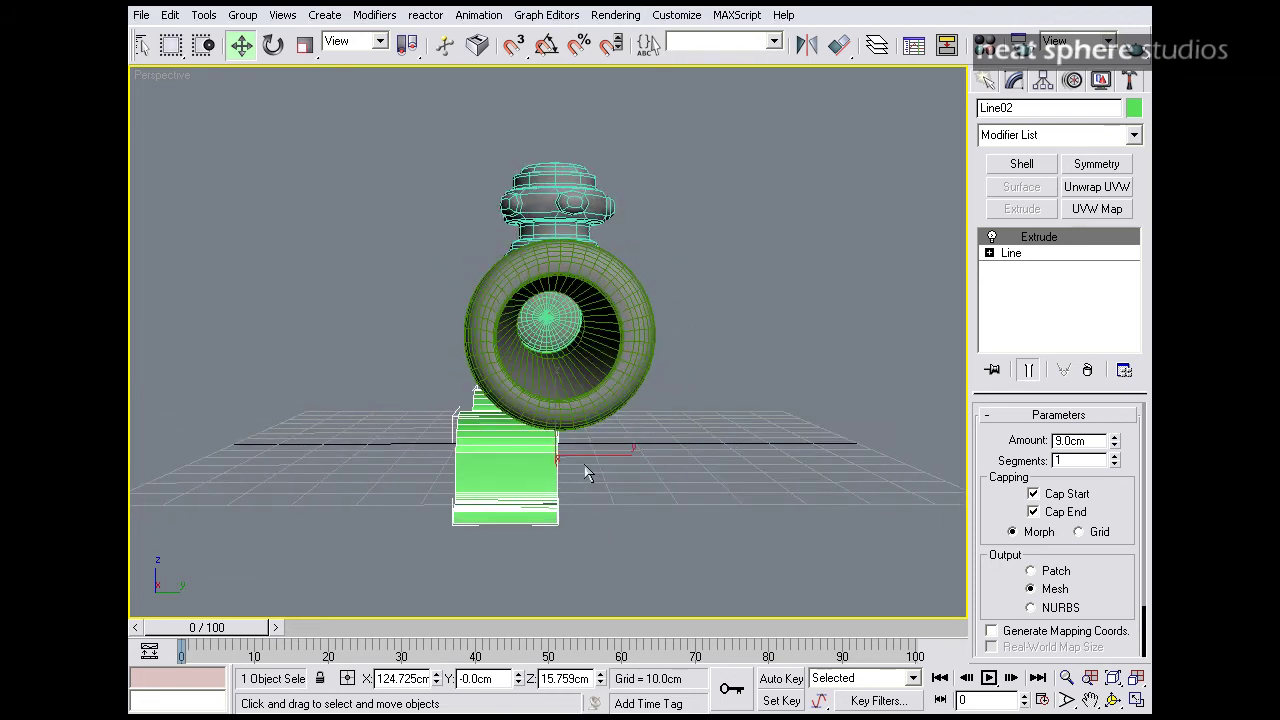
pyautogui.rightClick(591, 463)
pyautogui.press('Escape')
pyautogui.moveTo(591, 462); pyautogui.dragTo(670, 460)
# - Check the mount against the scope from the left side and convert it to an Editable Poly
pyautogui.hotkey('alt', 'w')
pyautogui.moveTo(388, 510); pyautogui.dragTo(377, 446, button='middle')
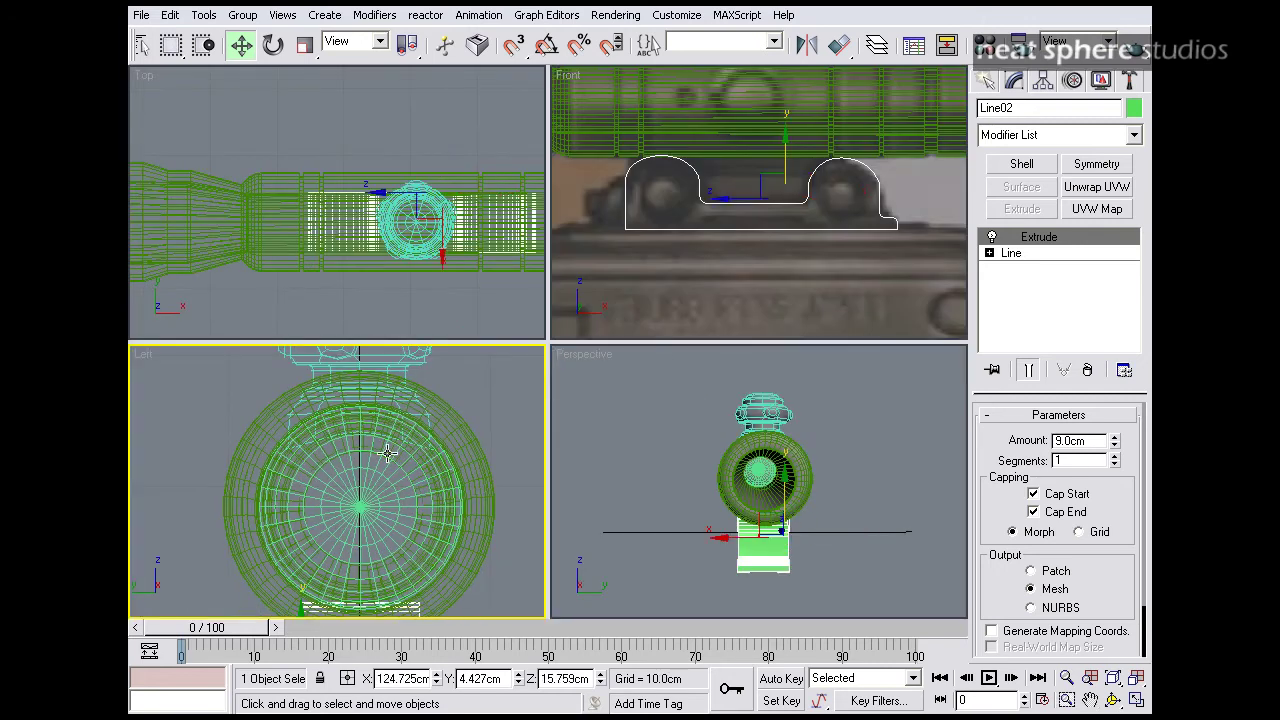
pyautogui.scroll(-4, 420, 522)
pyautogui.moveTo(424, 519); pyautogui.dragTo(430, 468, button='middle')
pyautogui.hotkey('alt', 'w')
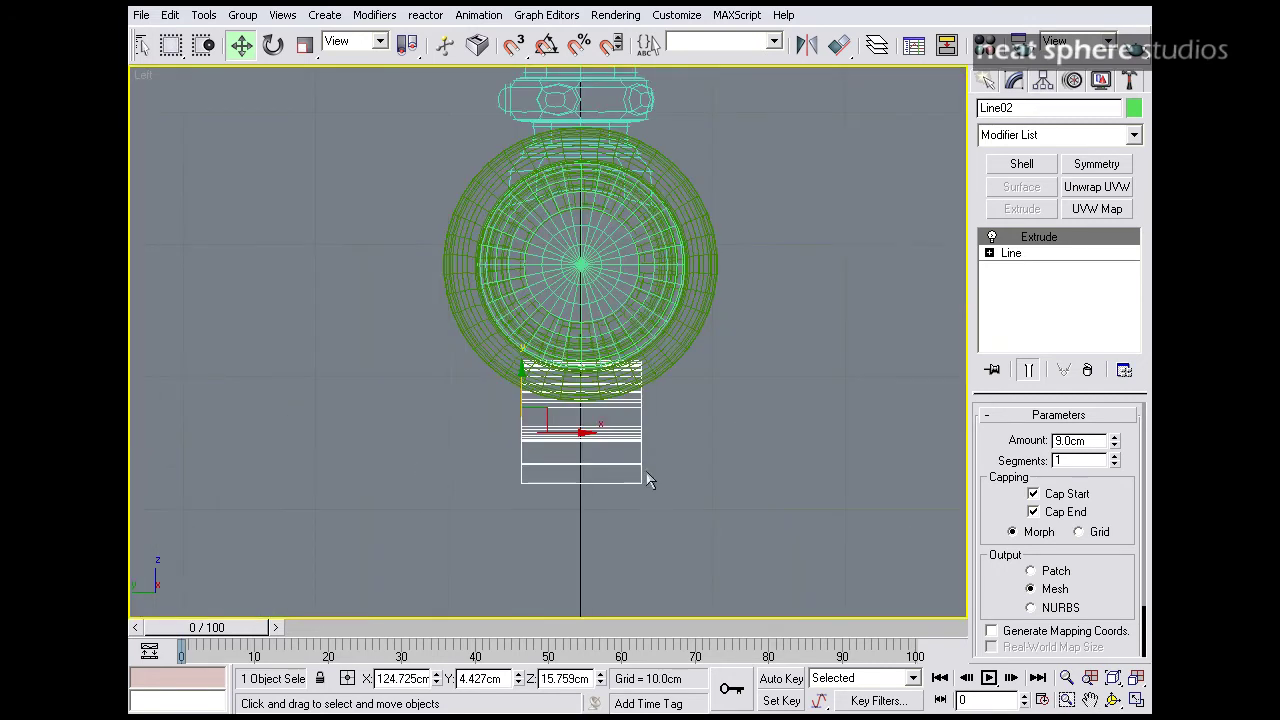
pyautogui.rightClick(610, 400)
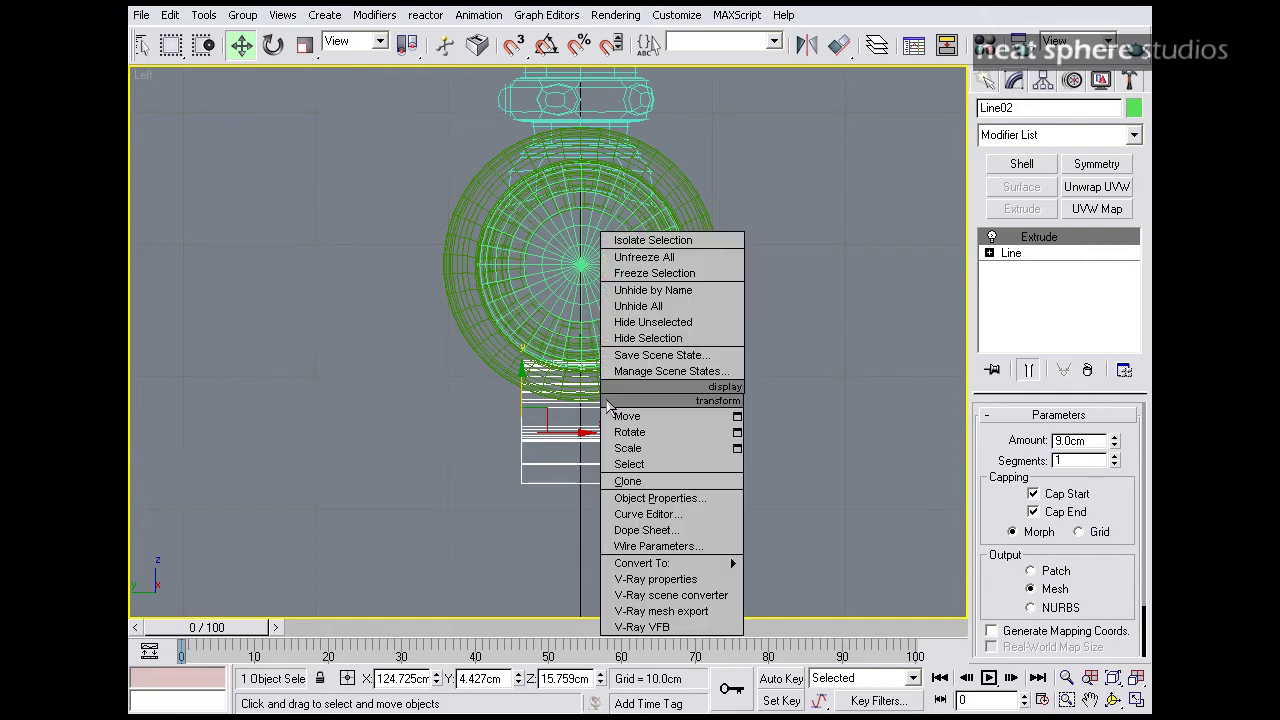
pyautogui.click(803, 578)
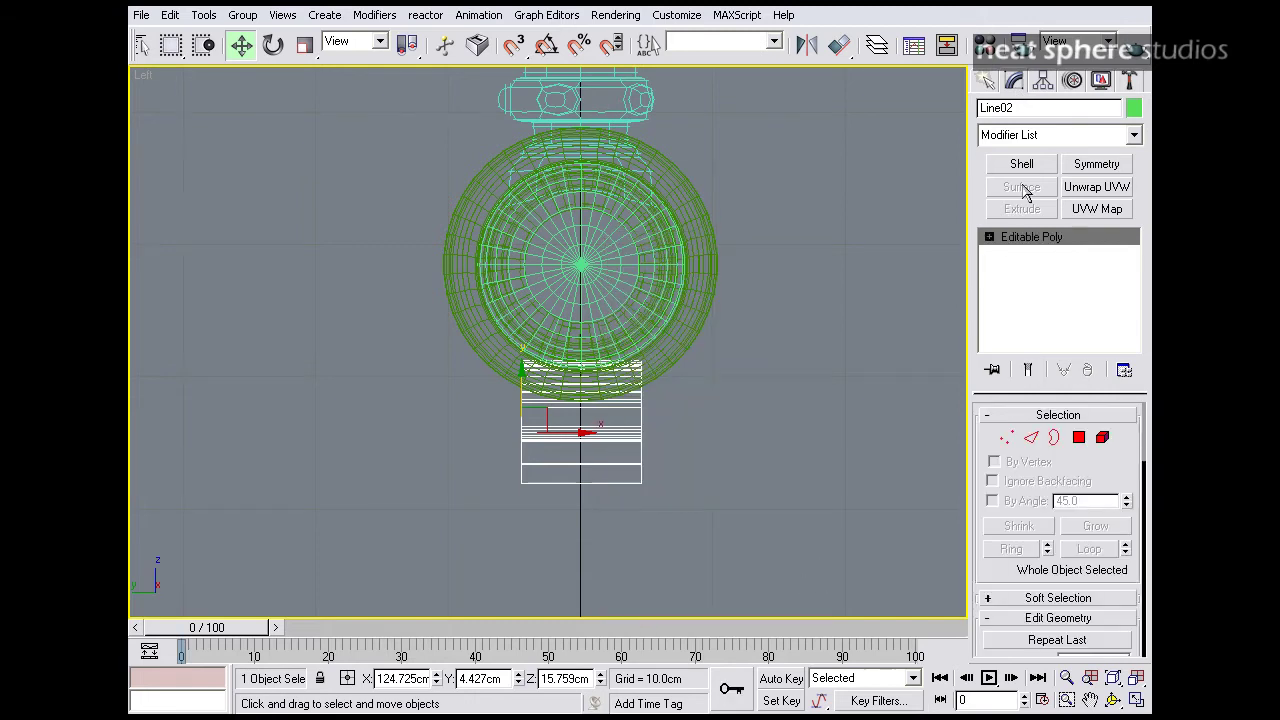
# - Center the mount's pivot on the object and align the pivot to the world axes
pyautogui.click(1043, 80)
pyautogui.click(1072, 207)
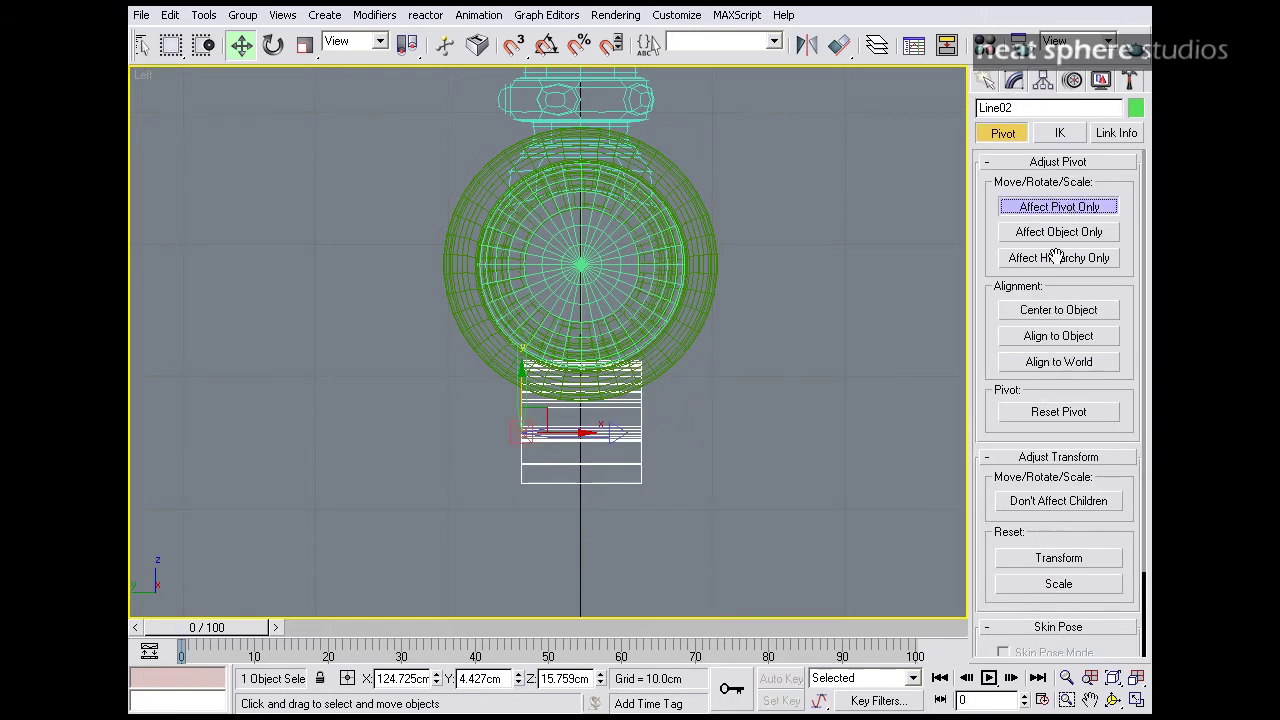
pyautogui.click(1058, 310)
pyautogui.click(1061, 363)
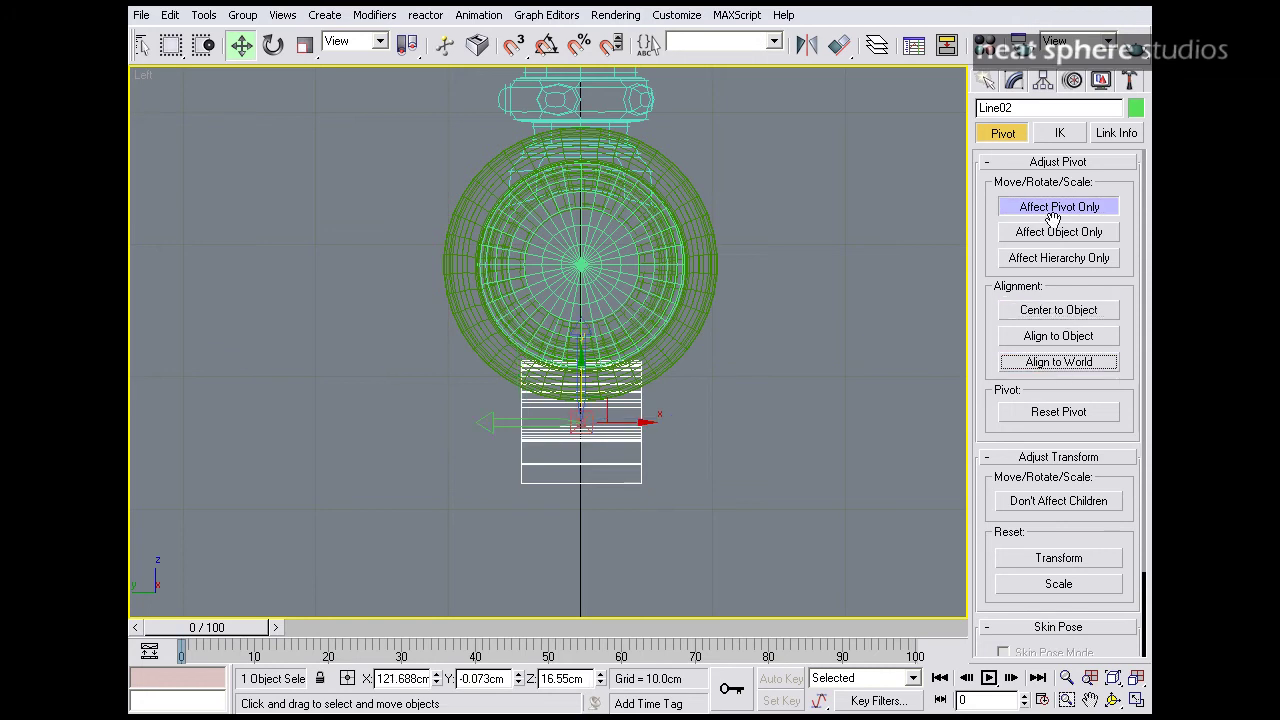
pyautogui.click(1058, 207)
# - Shift the mount sideways to Y 0.043 cm to line it up with the scope's centerline
pyautogui.scroll(3, 634, 428)
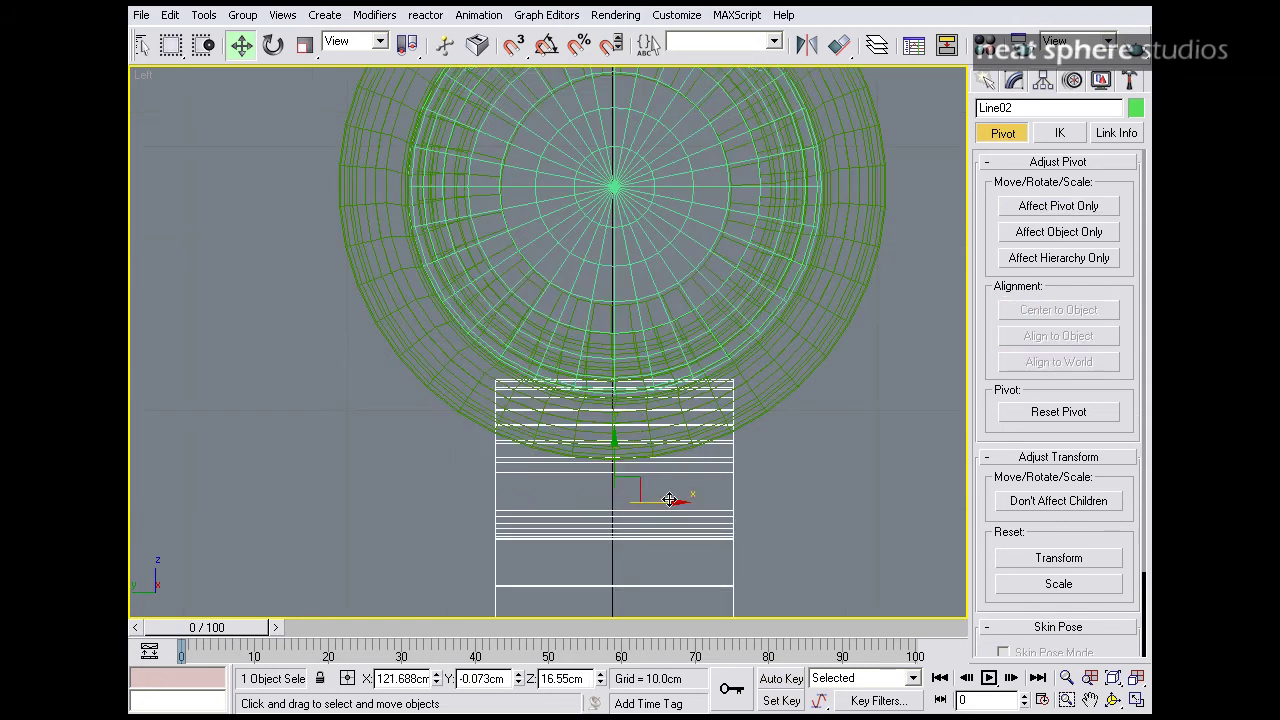
pyautogui.moveTo(669, 507); pyautogui.dragTo(666, 507)
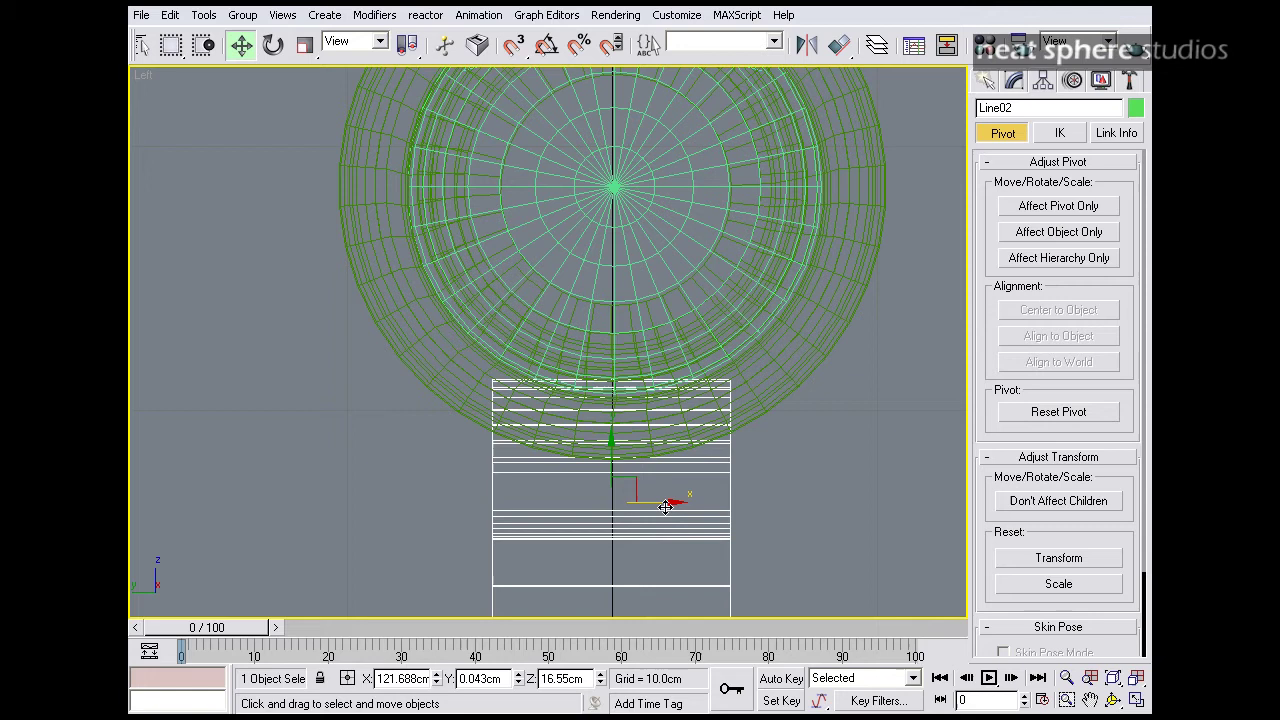
pyautogui.moveTo(733, 528); pyautogui.dragTo(719, 422, button='middle')
pyautogui.hotkey('alt', 'w')
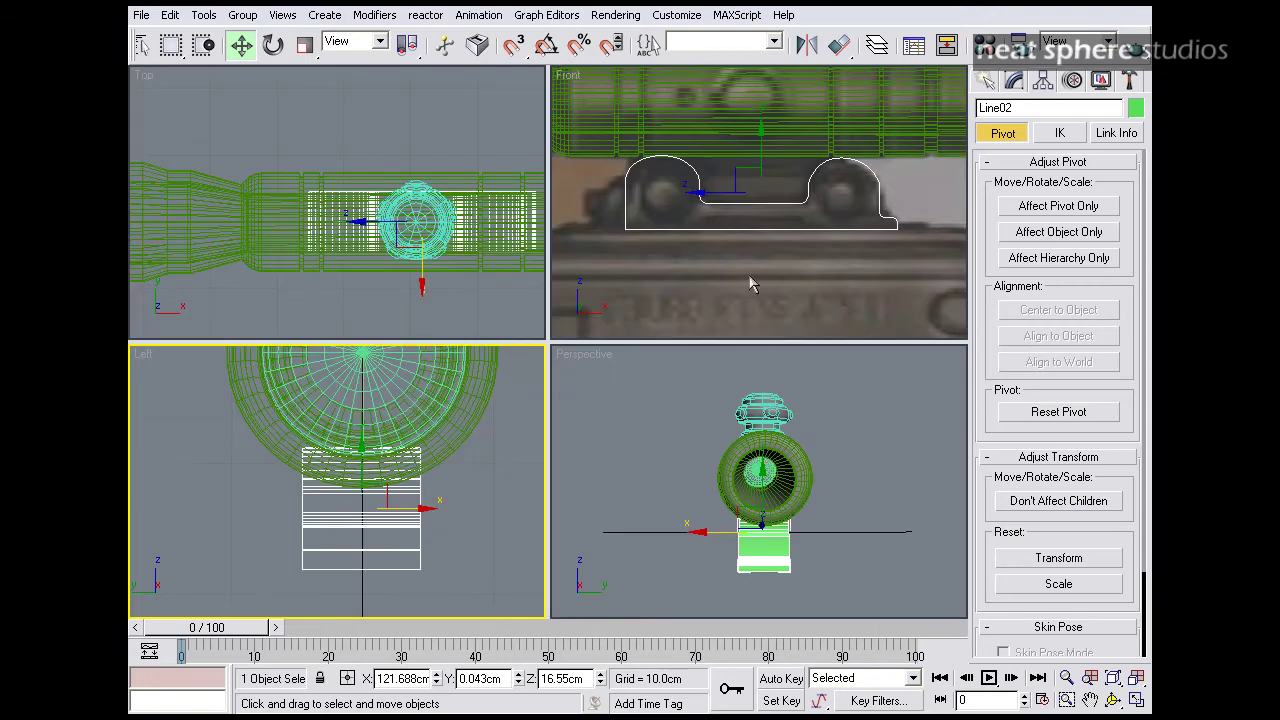
# - Lower the mount beneath the scope tube to Z 16.138 cm
pyautogui.keyDown('alt'); pyautogui.moveTo(696, 474); pyautogui.dragTo(951, 465, button='middle'); pyautogui.keyUp('alt')
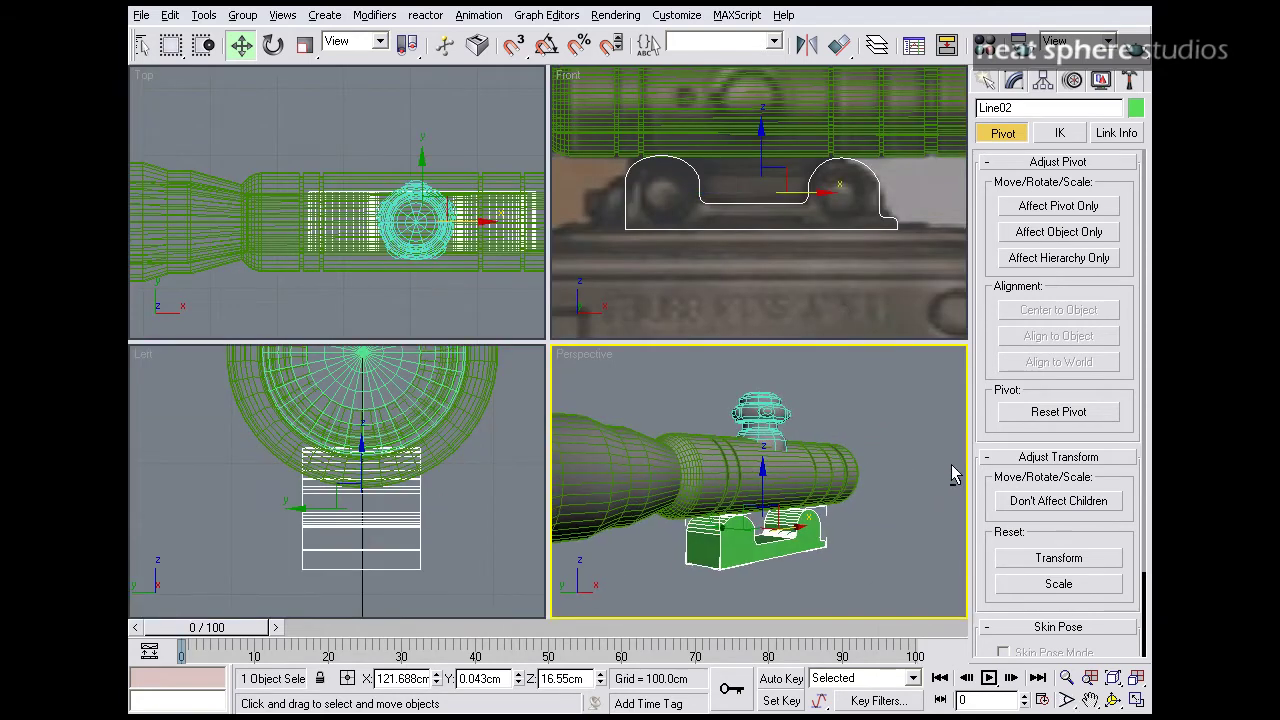
pyautogui.hotkey('alt', 'z')
pyautogui.keyDown('ctrl'); pyautogui.keyDown('alt'); pyautogui.moveTo(815, 545); pyautogui.dragTo(770, 453, button='middle'); pyautogui.keyUp('alt'); pyautogui.keyUp('ctrl')
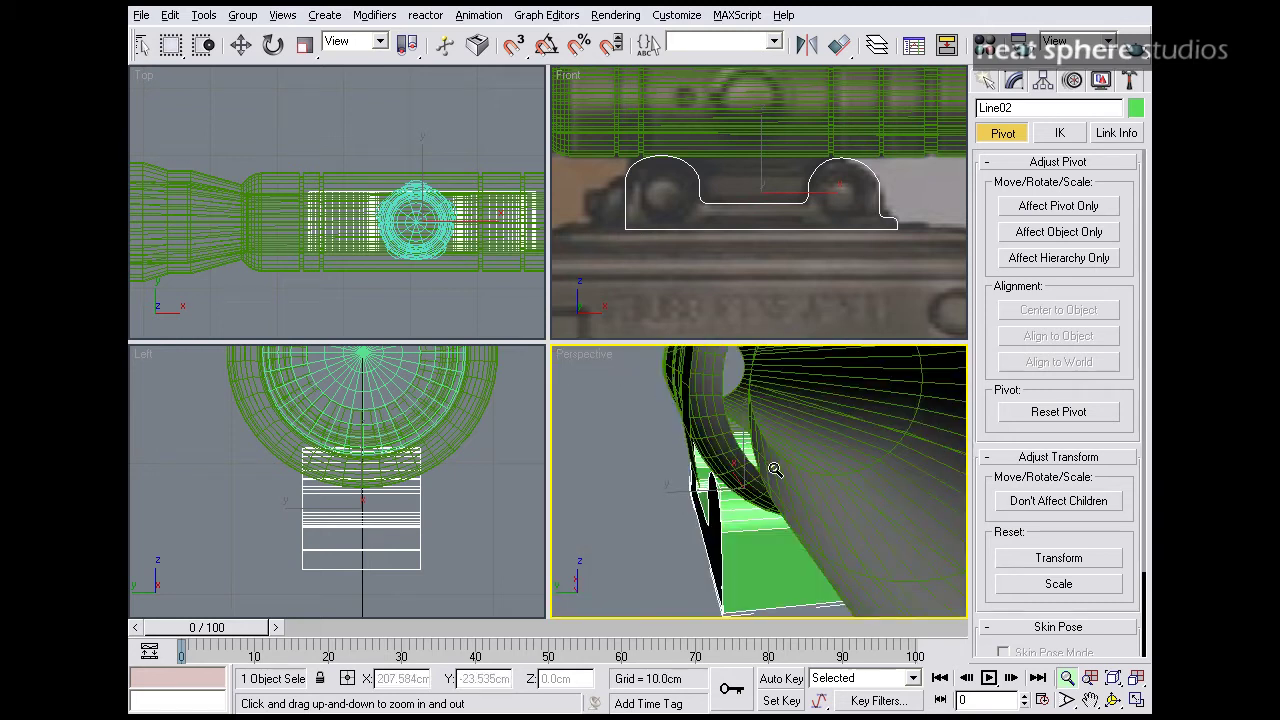
pyautogui.scroll(-10, 775, 469)
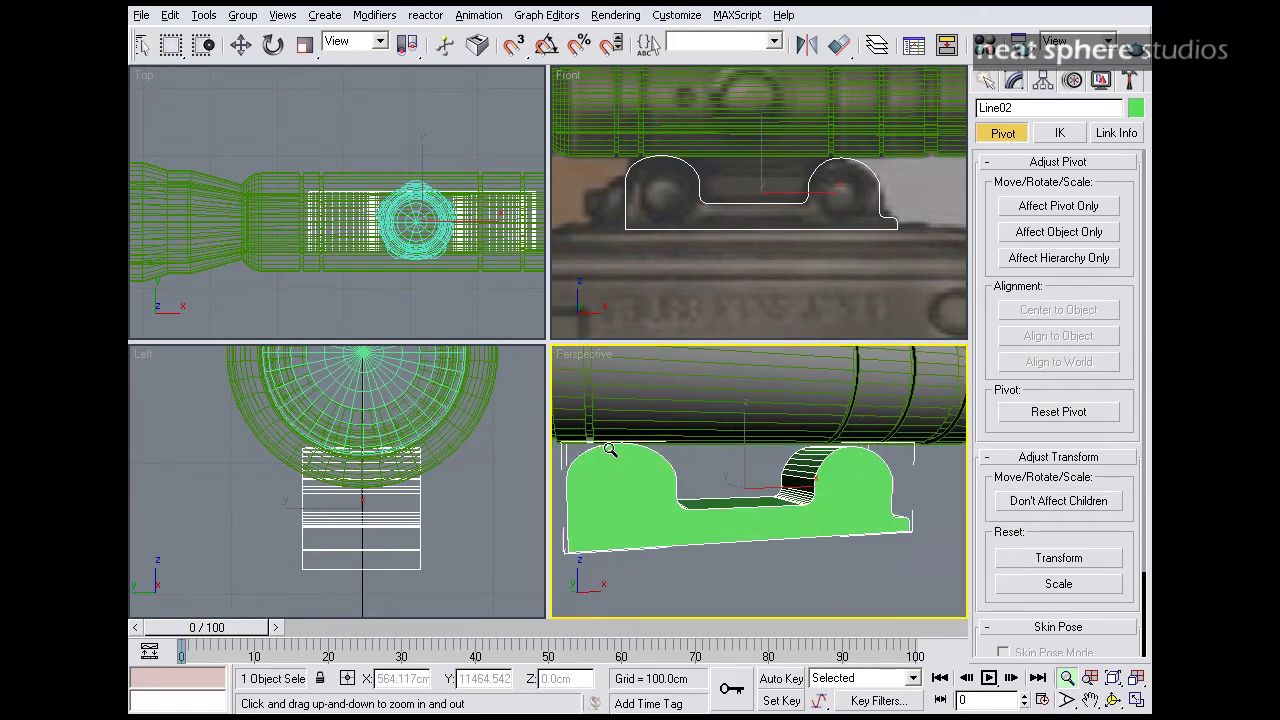
pyautogui.scroll(2, 610, 450)
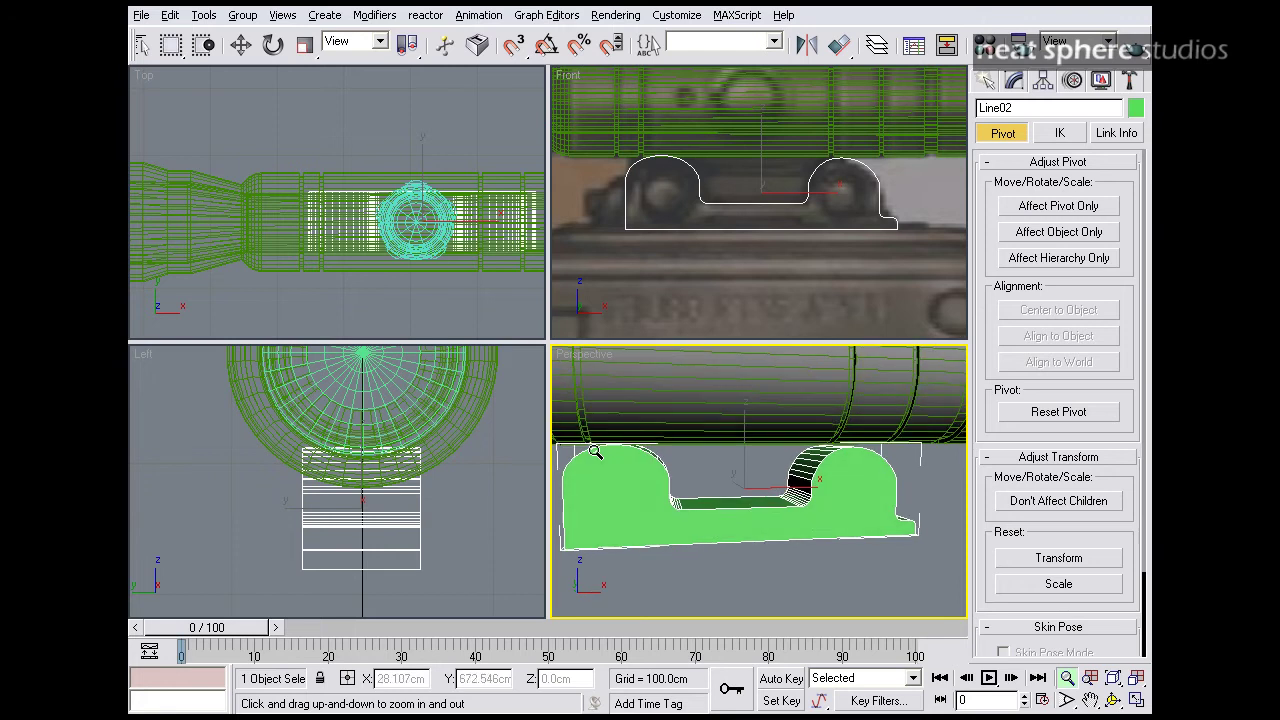
pyautogui.press('w')
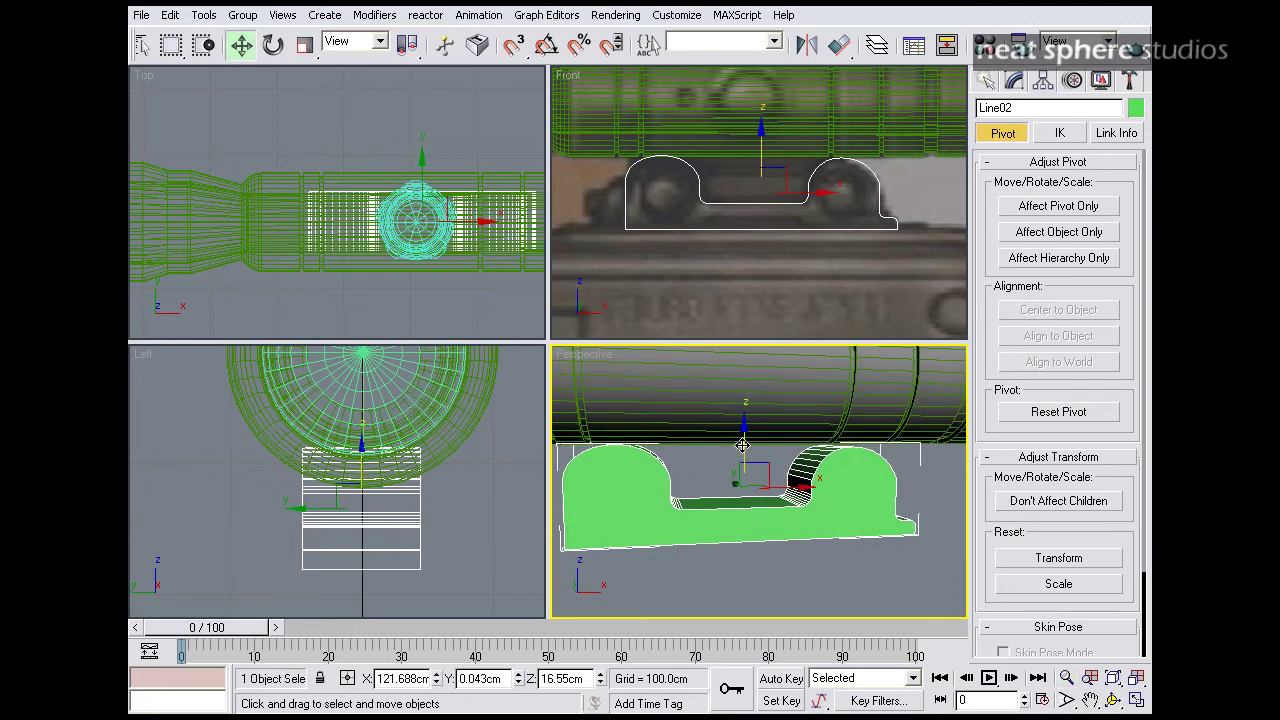
pyautogui.moveTo(745, 443); pyautogui.dragTo(742, 446)
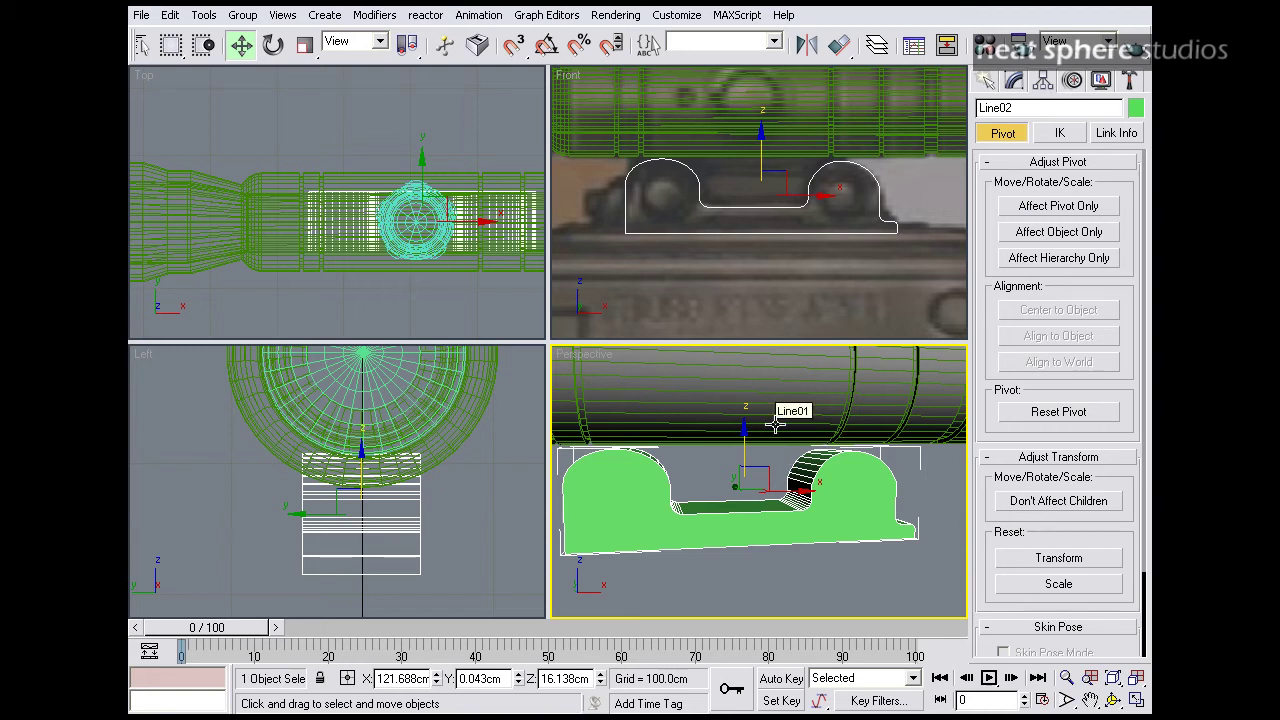
# - Extrude the flat polygon between the mount's two humps upward to just below the scope tube
pyautogui.keyDown('alt'); pyautogui.moveTo(788, 474); pyautogui.dragTo(762, 508, button='middle'); pyautogui.keyUp('alt')
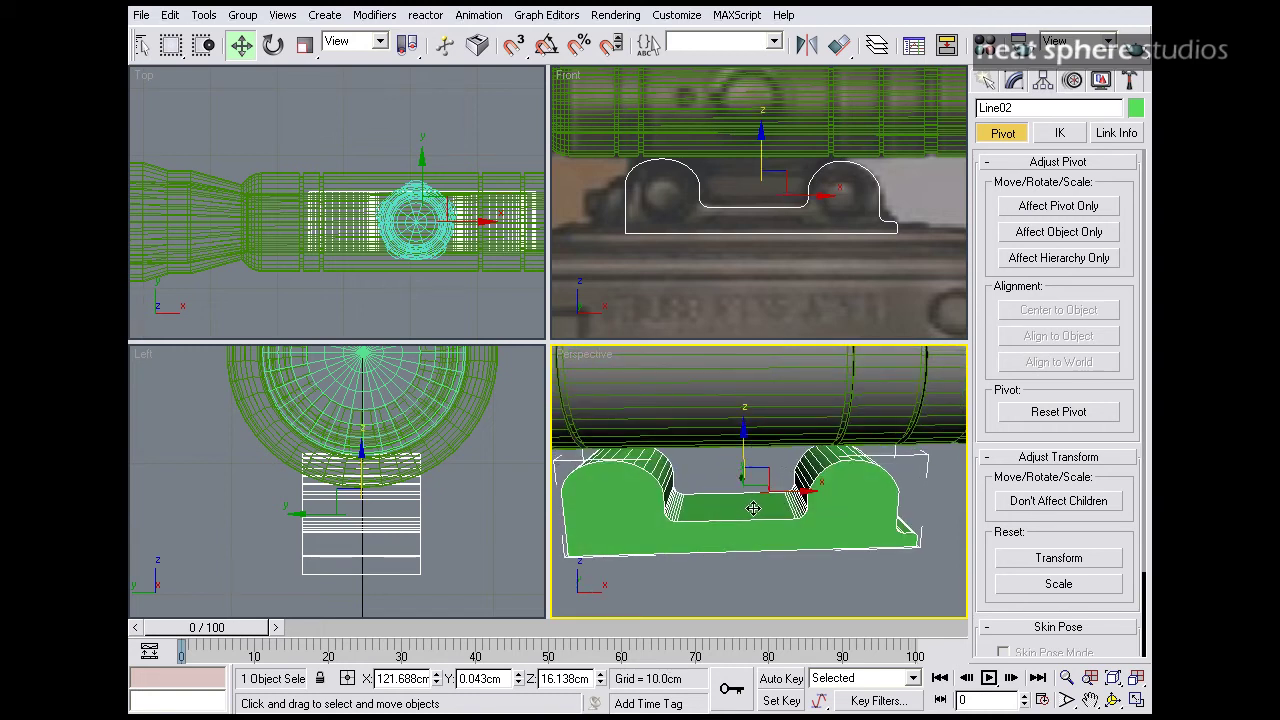
pyautogui.hotkey('alt', 'w')
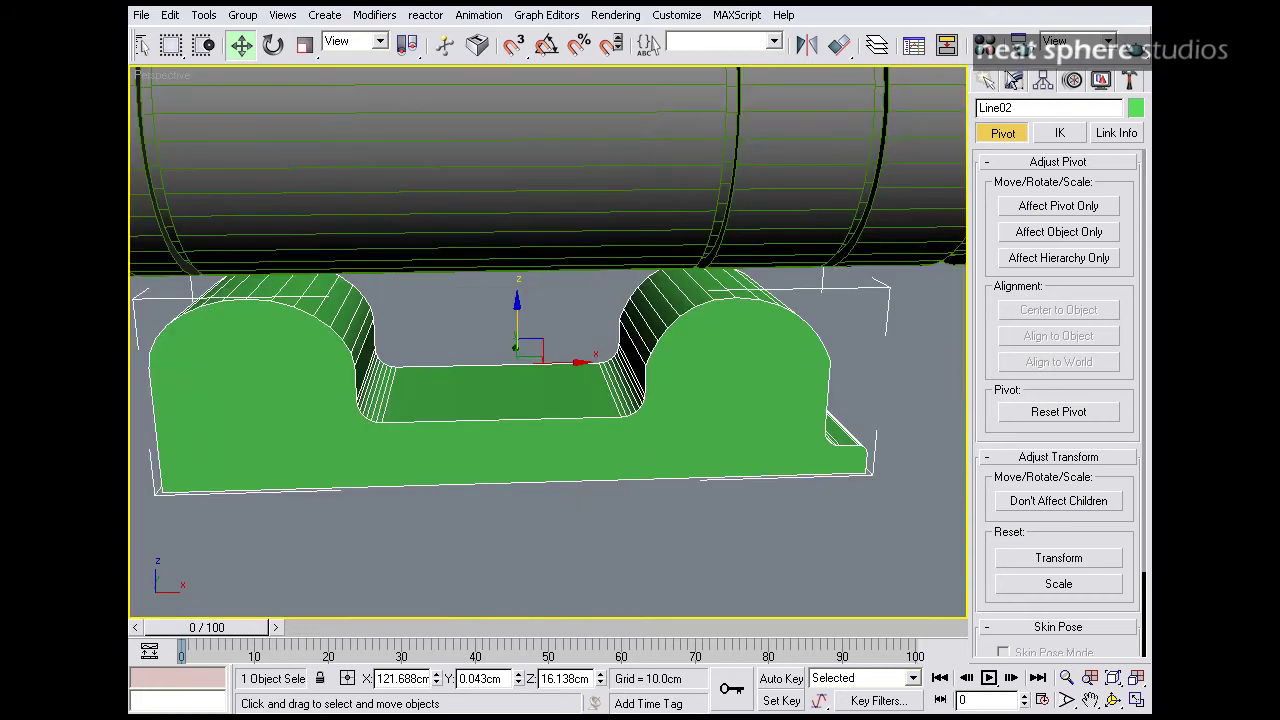
pyautogui.click(1015, 82)
pyautogui.click(1079, 437)
pyautogui.click(502, 402)
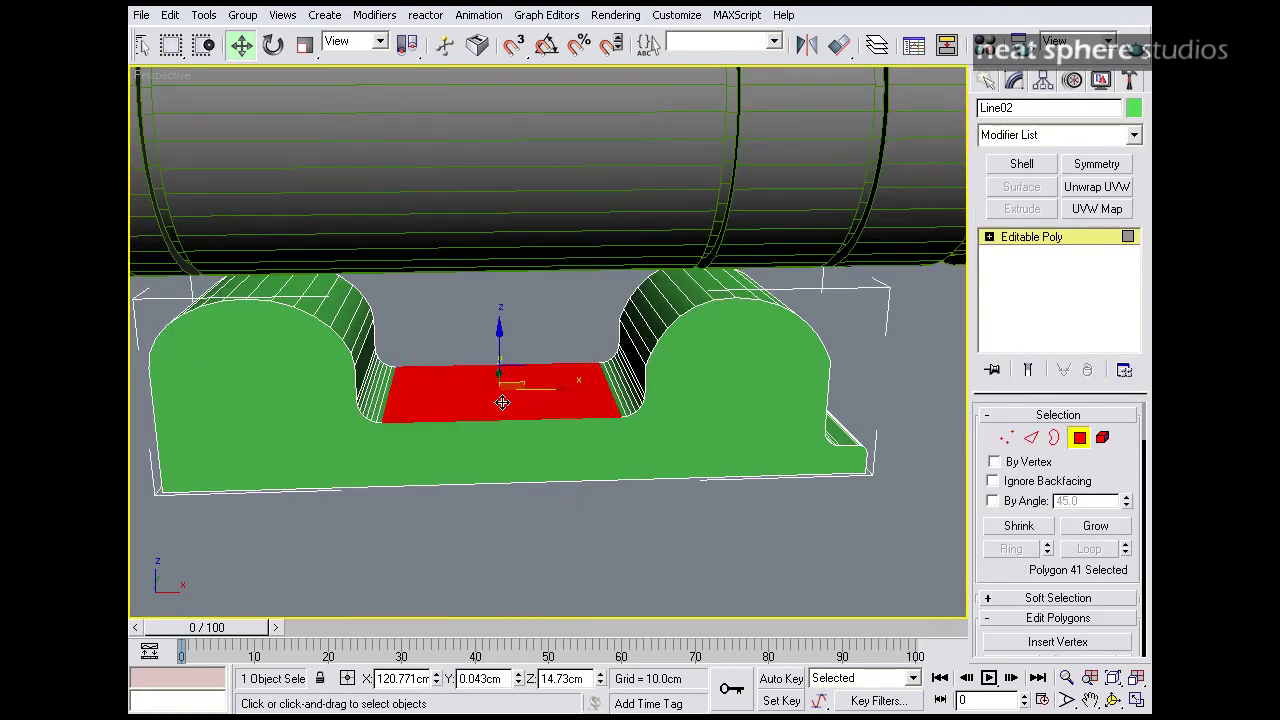
pyautogui.moveTo(528, 318); pyautogui.dragTo(589, 407, button='middle')
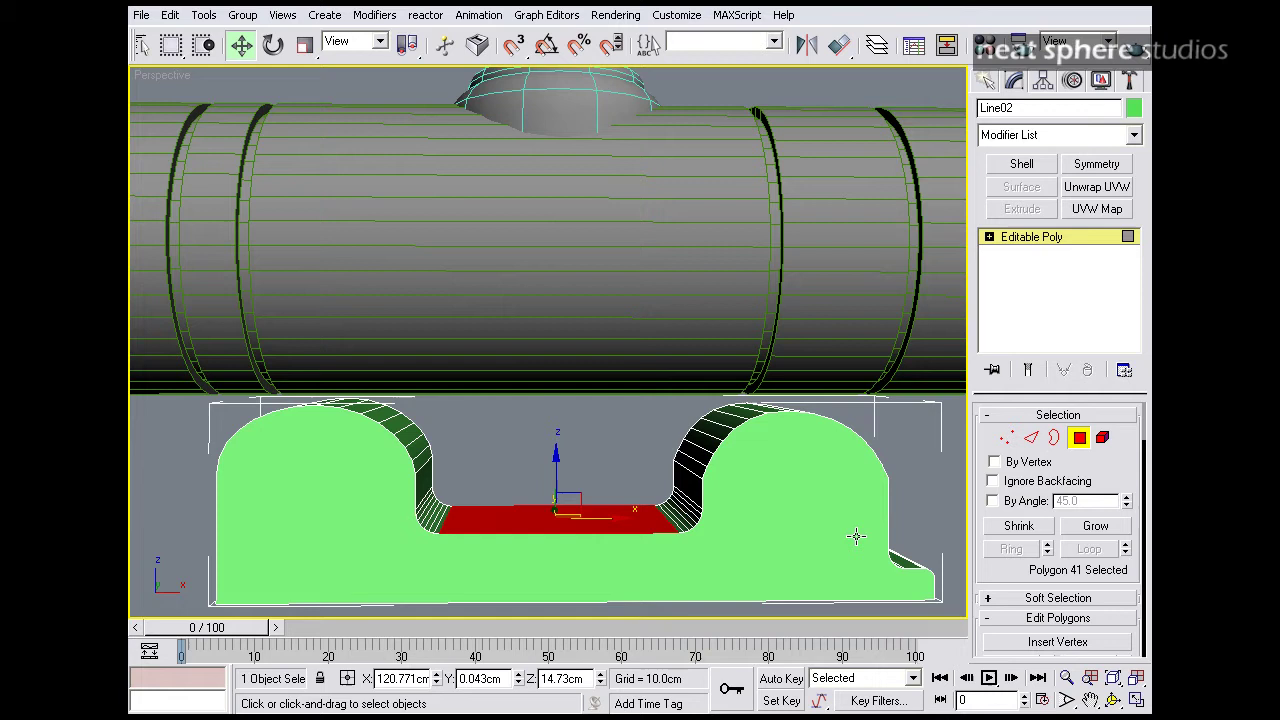
pyautogui.scroll(-5, 978, 569)
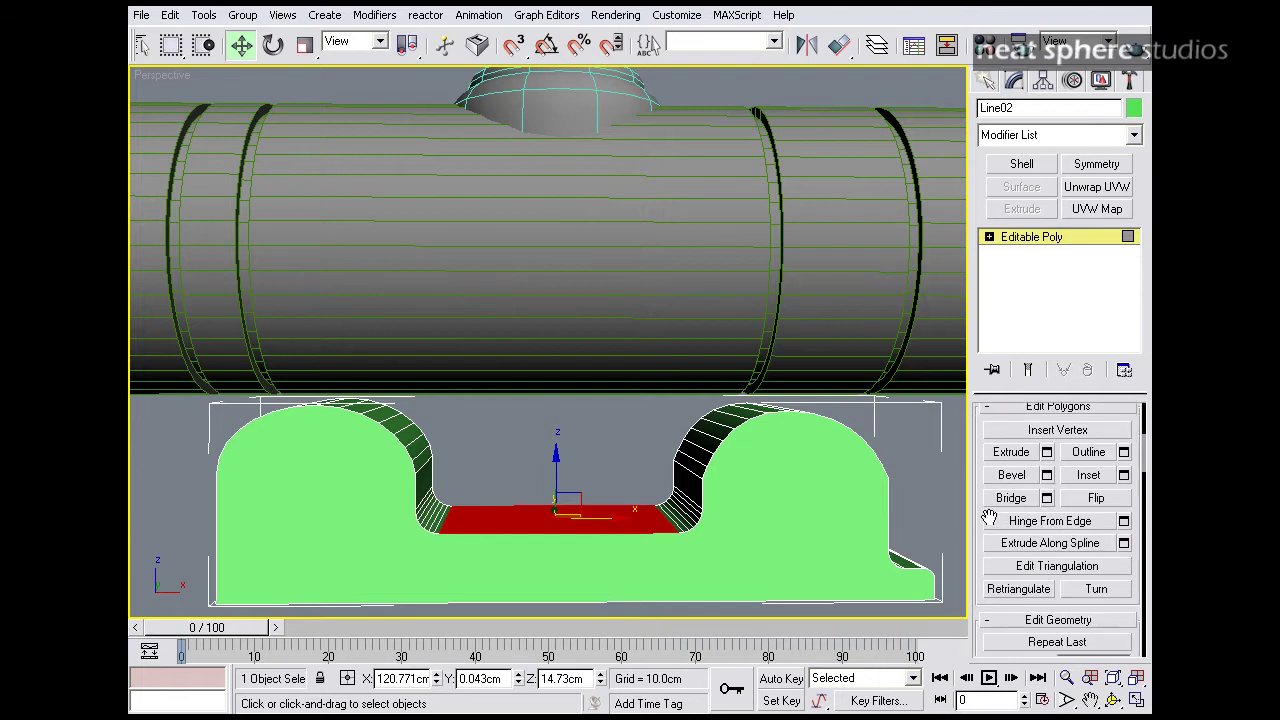
pyautogui.click(1010, 453)
pyautogui.moveTo(603, 523); pyautogui.dragTo(605, 492)
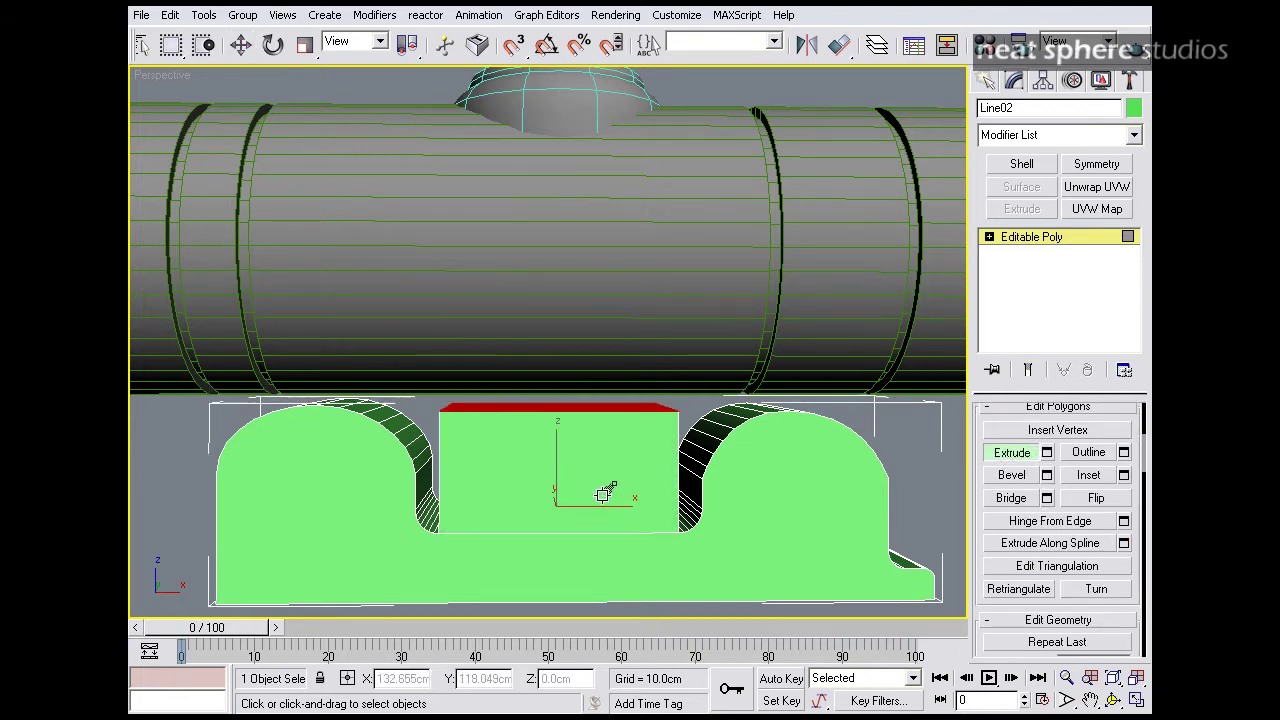
# - Lower the top face of the extruded center block to Z 20.03 cm, checking it against the front reference image
pyautogui.hotkey('alt', 'w')
pyautogui.middleClick(760, 225)
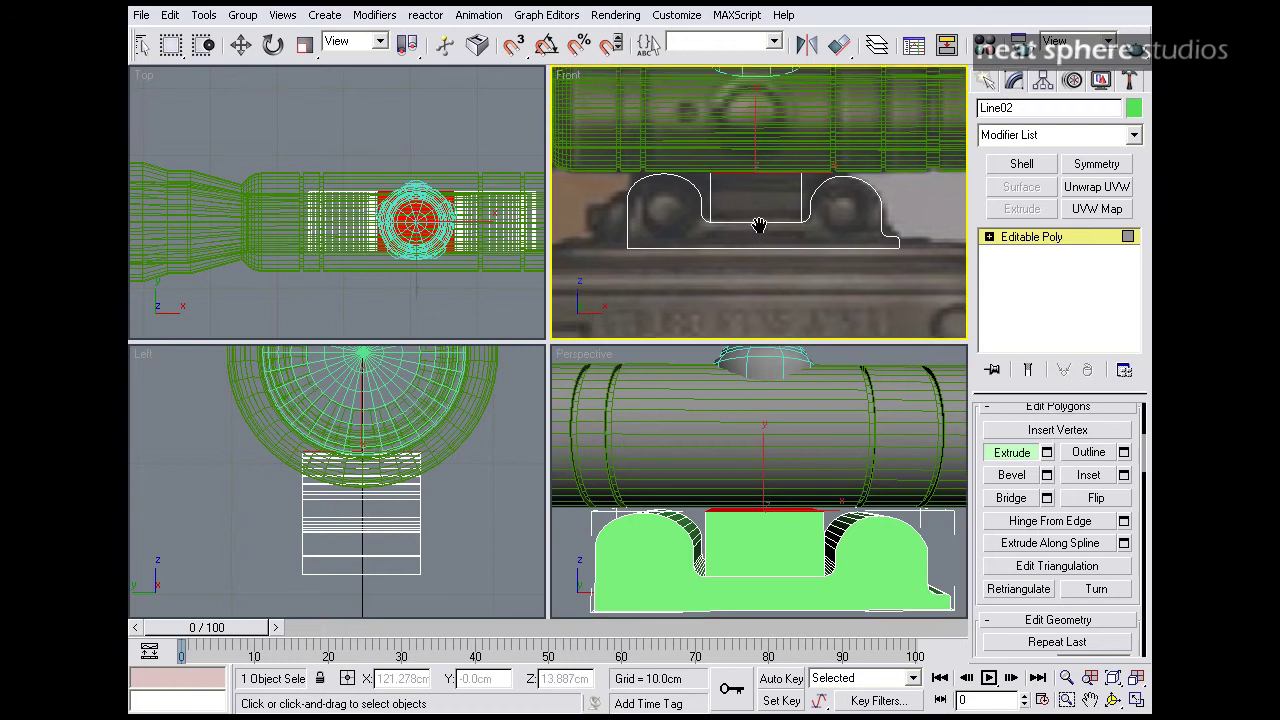
pyautogui.moveTo(760, 226); pyautogui.dragTo(751, 236, button='middle')
pyautogui.hotkey('alt', 'w')
pyautogui.press('w')
pyautogui.moveTo(649, 379); pyautogui.dragTo(663, 373, button='middle')
pyautogui.hotkey('alt', 'z')
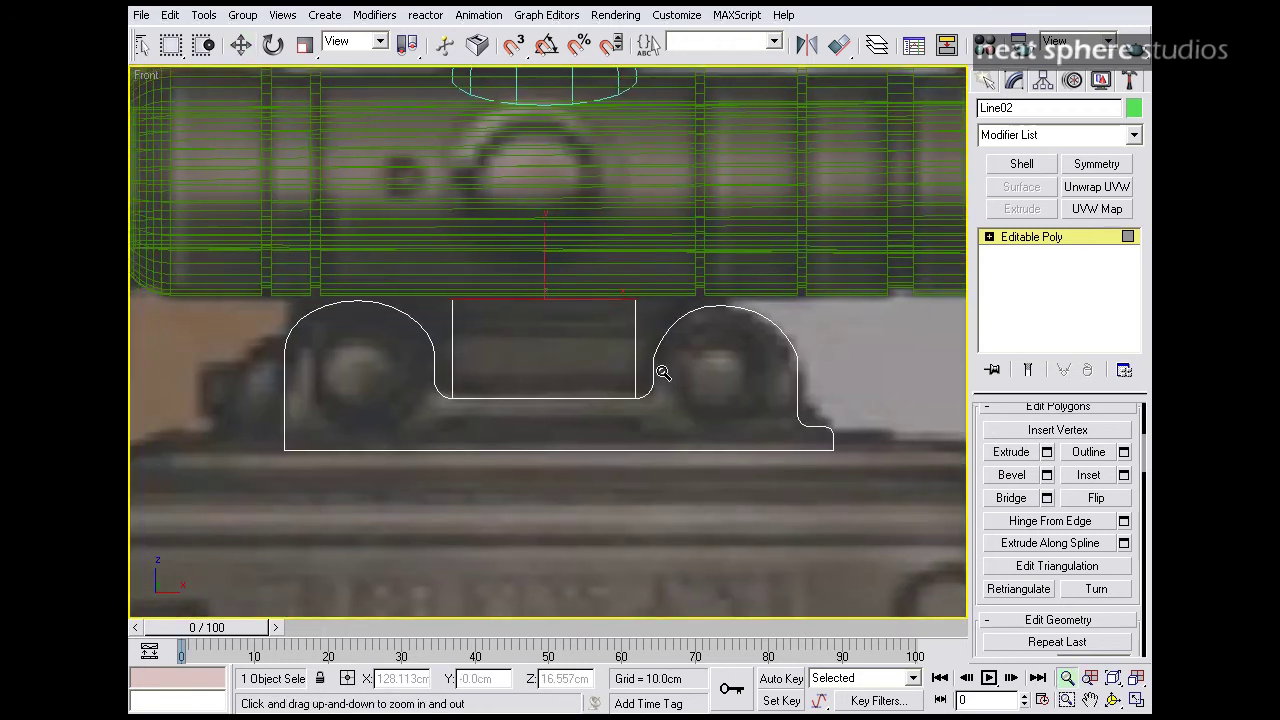
pyautogui.moveTo(663, 372); pyautogui.dragTo(643, 323)
pyautogui.press('w')
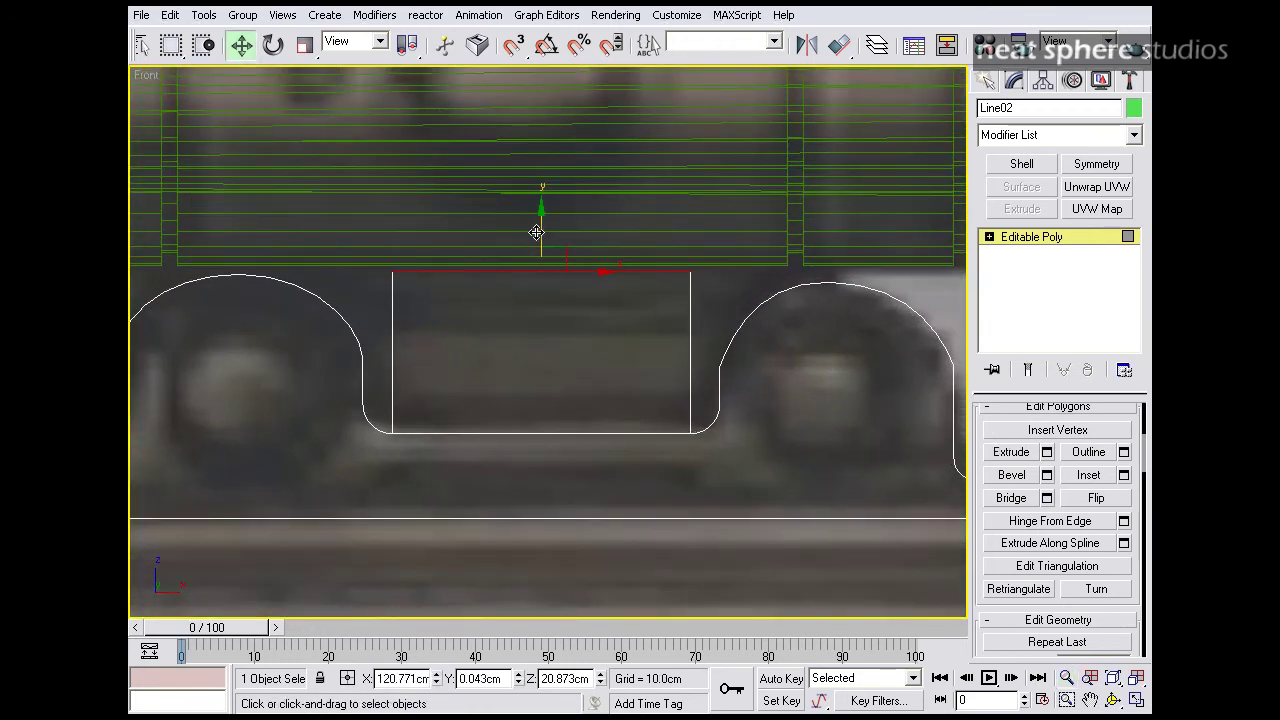
pyautogui.moveTo(540, 230); pyautogui.dragTo(540, 236)
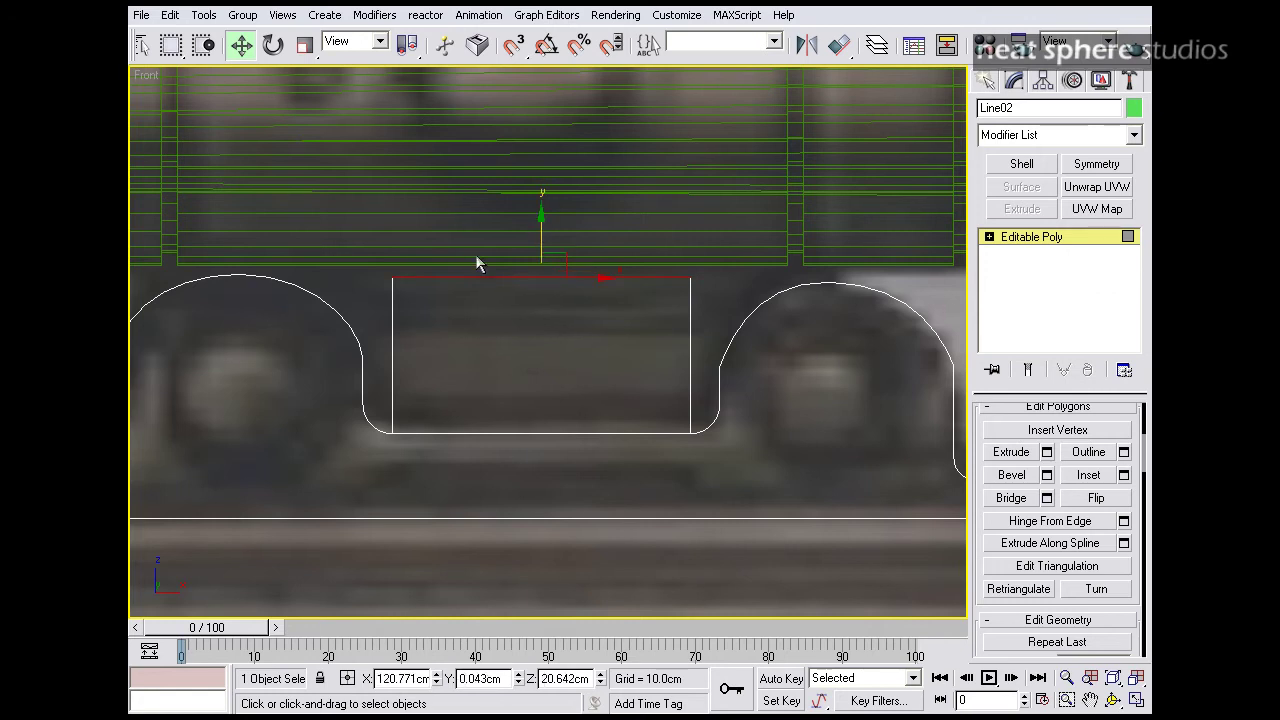
pyautogui.moveTo(417, 297); pyautogui.dragTo(440, 286, button='middle')
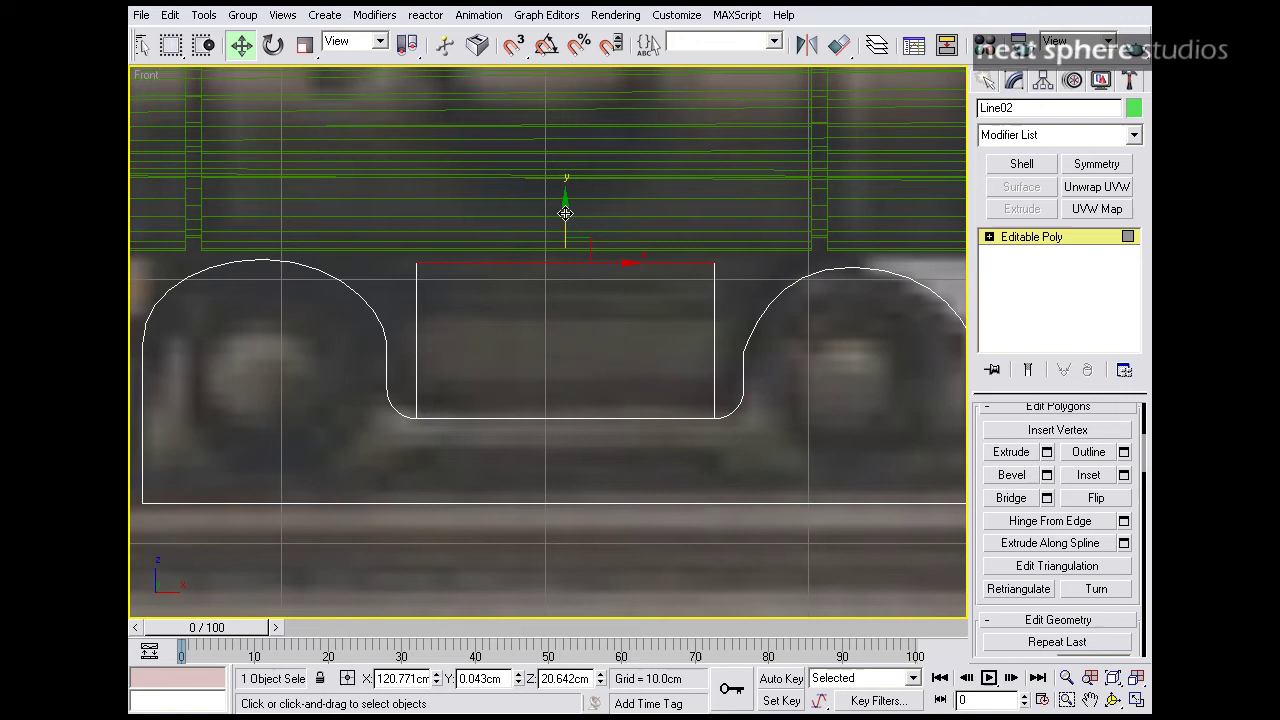
pyautogui.moveTo(566, 221); pyautogui.dragTo(565, 227)
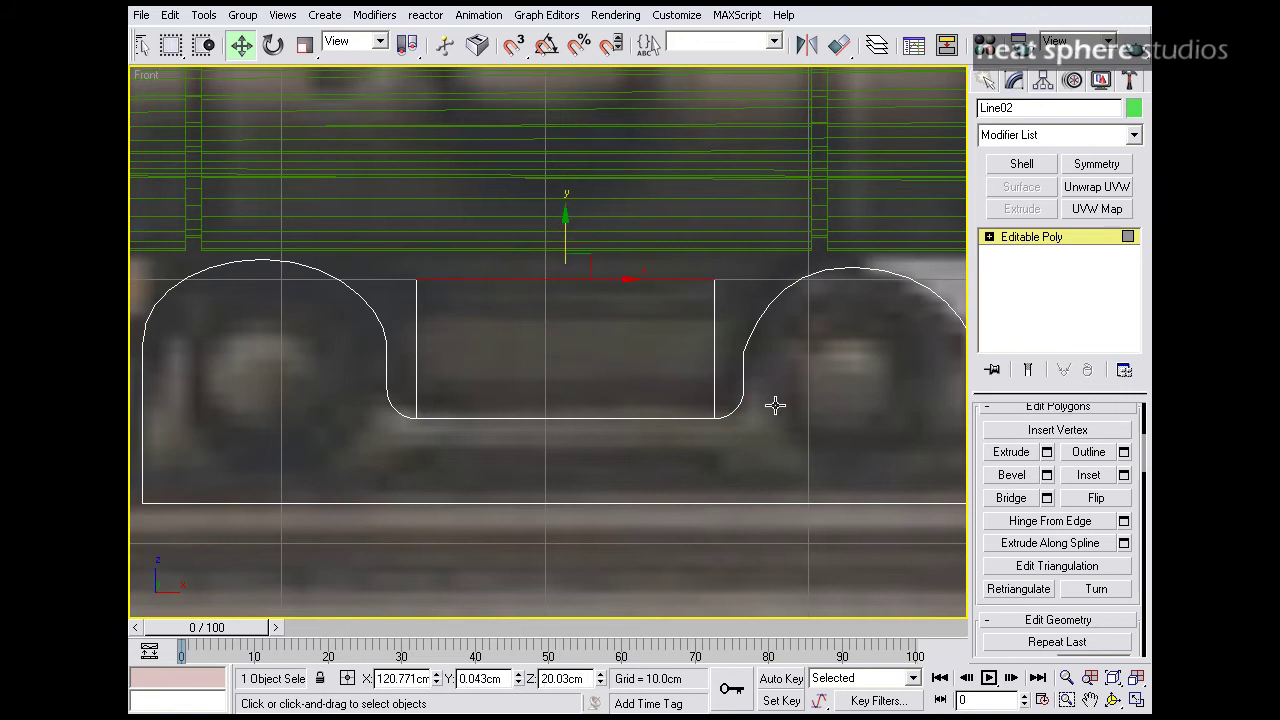
# - Lower the arch vertices of the mount's hump beside the stepped foot to Z 18.631 cm, about level with the center block
pyautogui.moveTo(816, 420); pyautogui.dragTo(676, 402, button='middle')
pyautogui.click(990, 236)
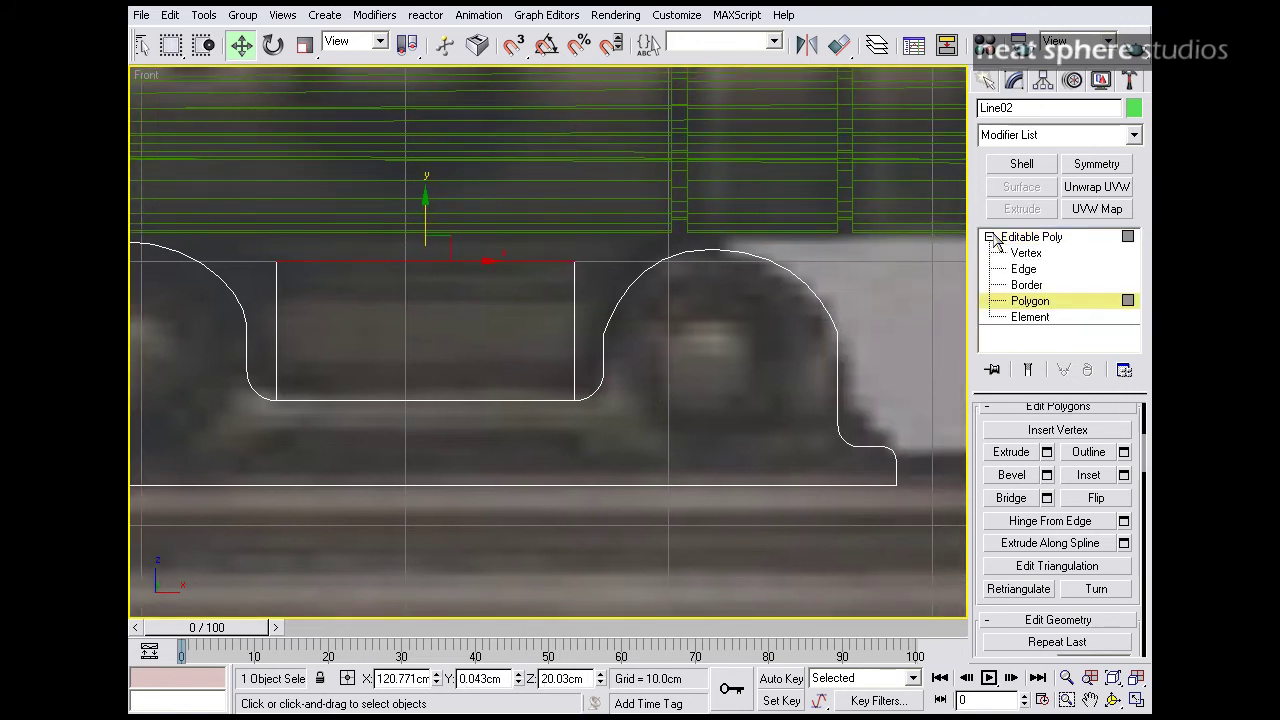
pyautogui.click(1025, 253)
pyautogui.moveTo(853, 203); pyautogui.dragTo(588, 362)
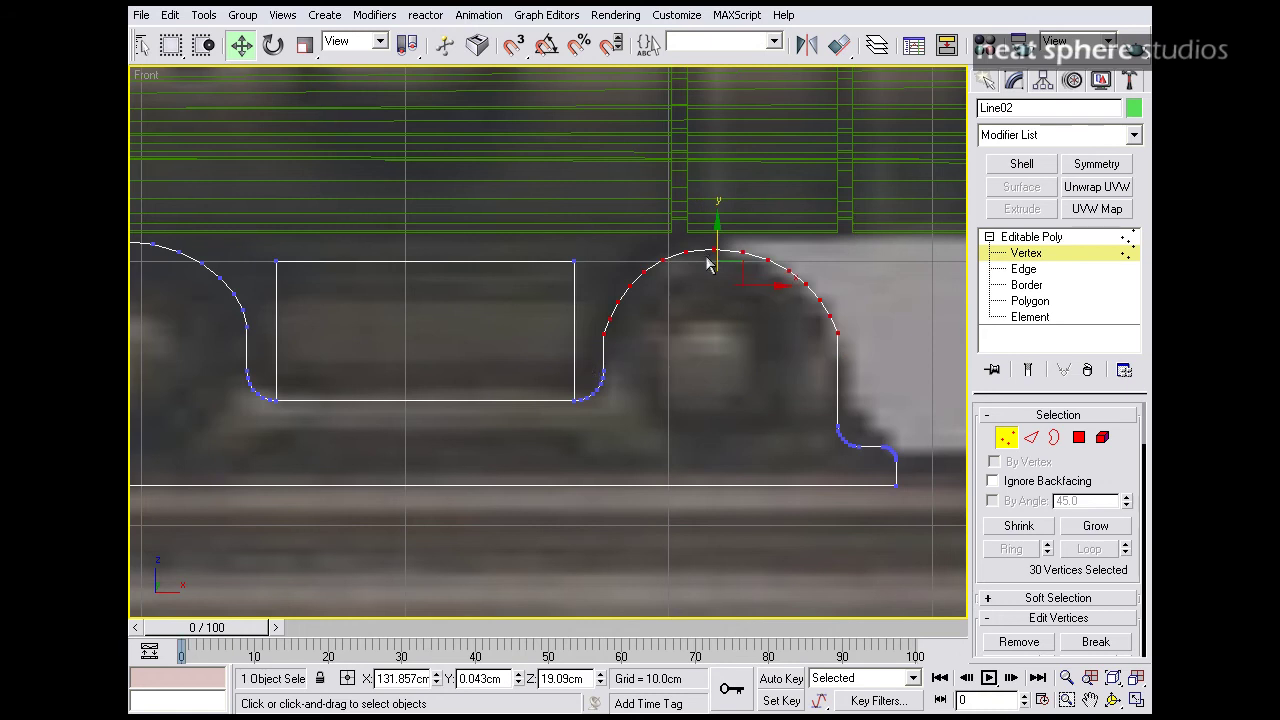
pyautogui.moveTo(718, 245); pyautogui.dragTo(720, 257)
# - Lower the arch vertices of the mount's opposite hump to Z 18.639 cm so both humps match in height
pyautogui.moveTo(358, 306); pyautogui.dragTo(640, 311, button='middle')
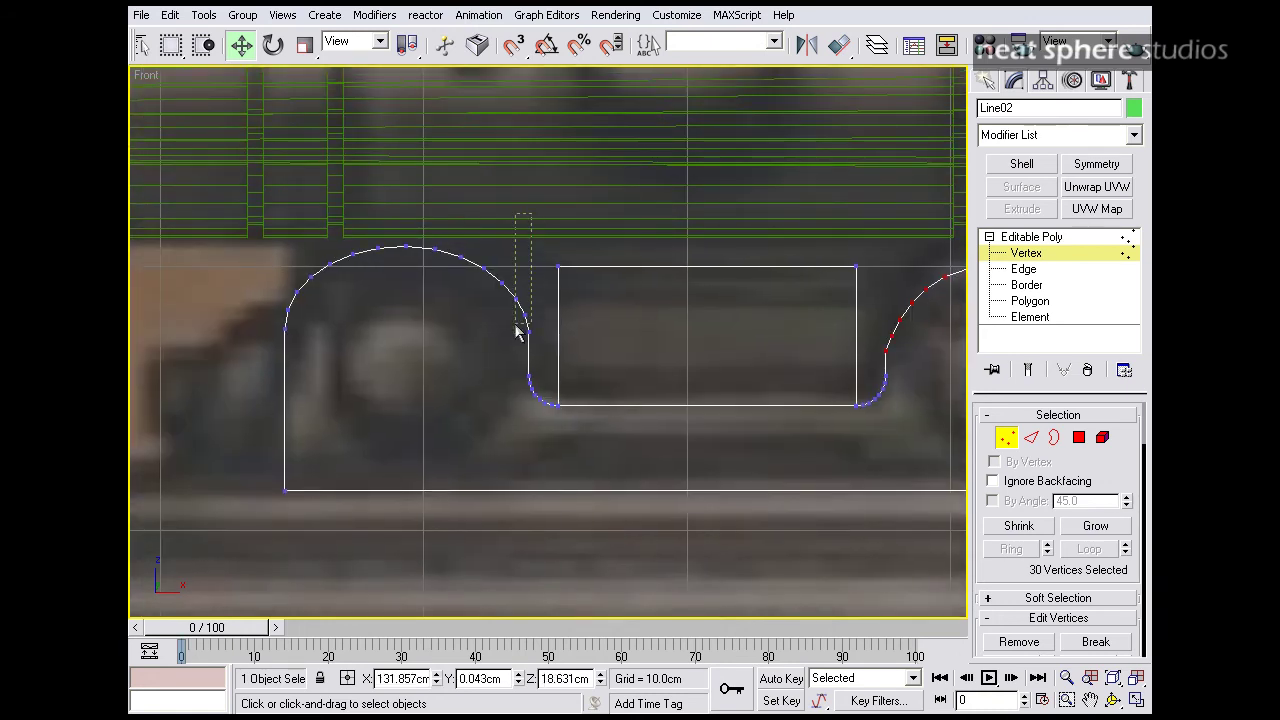
pyautogui.moveTo(518, 333); pyautogui.dragTo(312, 352)
pyautogui.moveTo(408, 245); pyautogui.dragTo(405, 253)
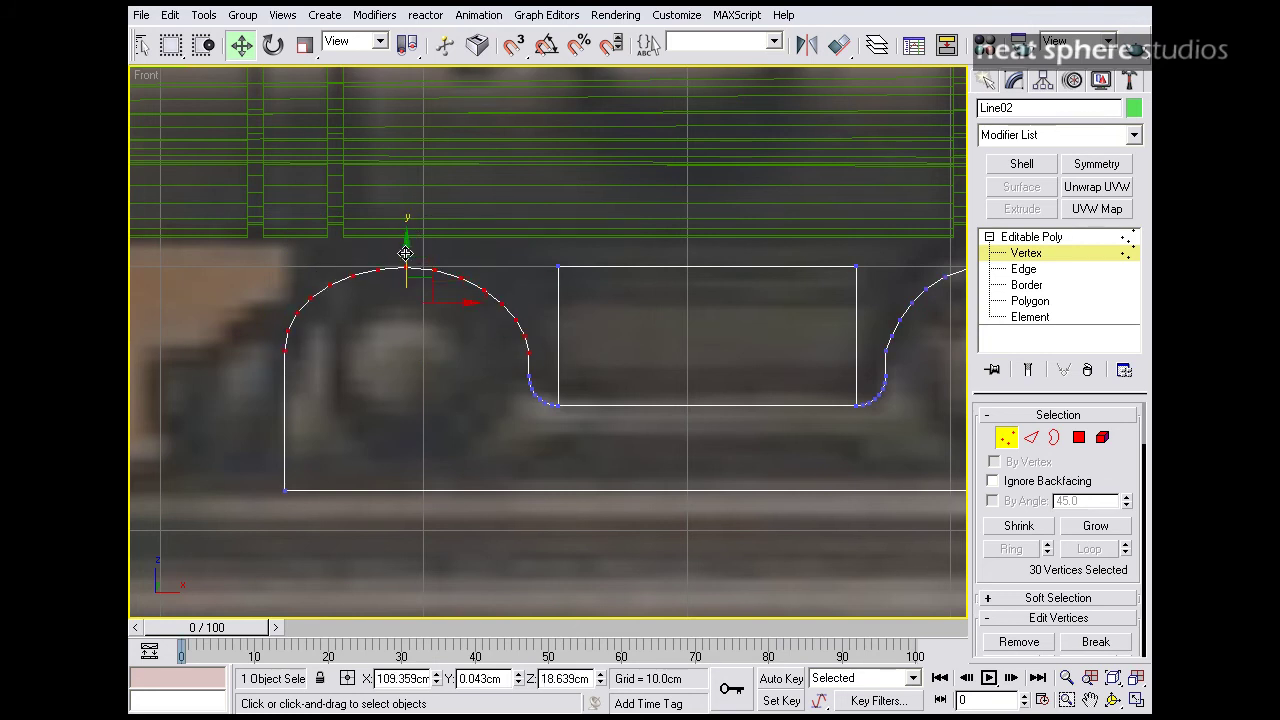
pyautogui.moveTo(604, 330); pyautogui.dragTo(461, 333, button='middle')
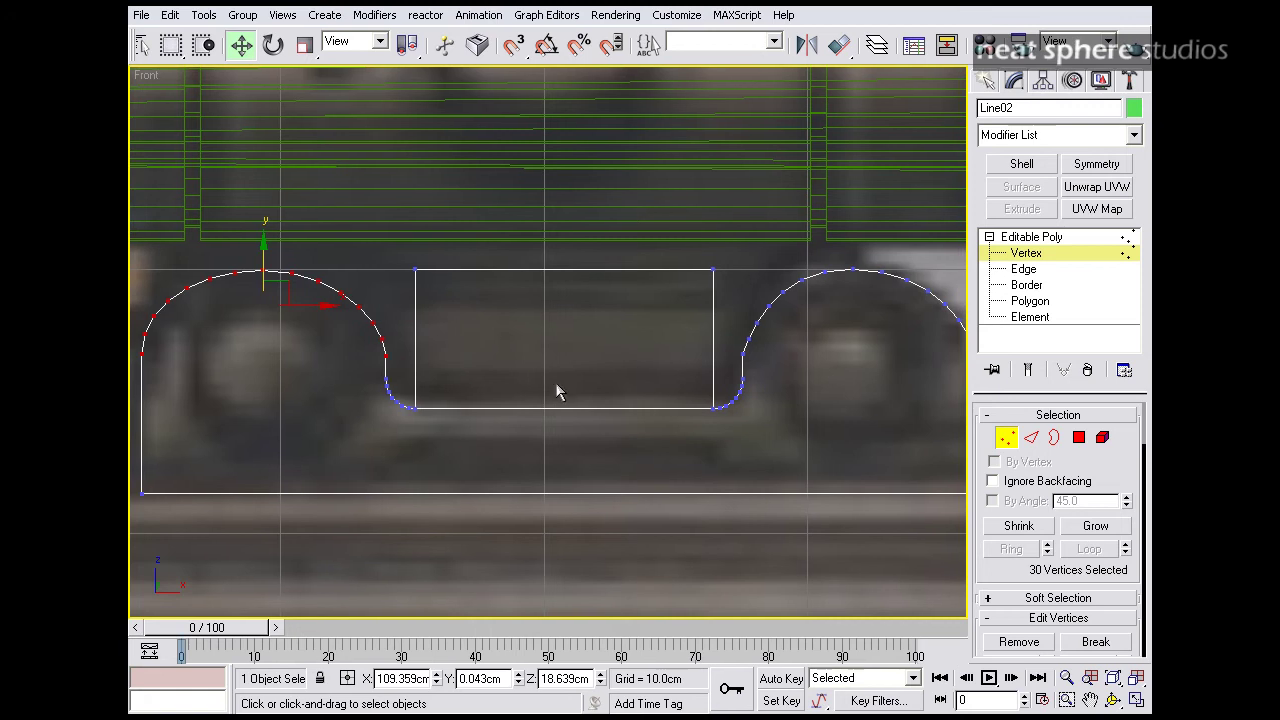
pyautogui.click(1008, 439)
# - Bevel the center block's top polygon slightly upward and outward into a wider flared face beneath the scope tube
pyautogui.hotkey('alt', 'w')
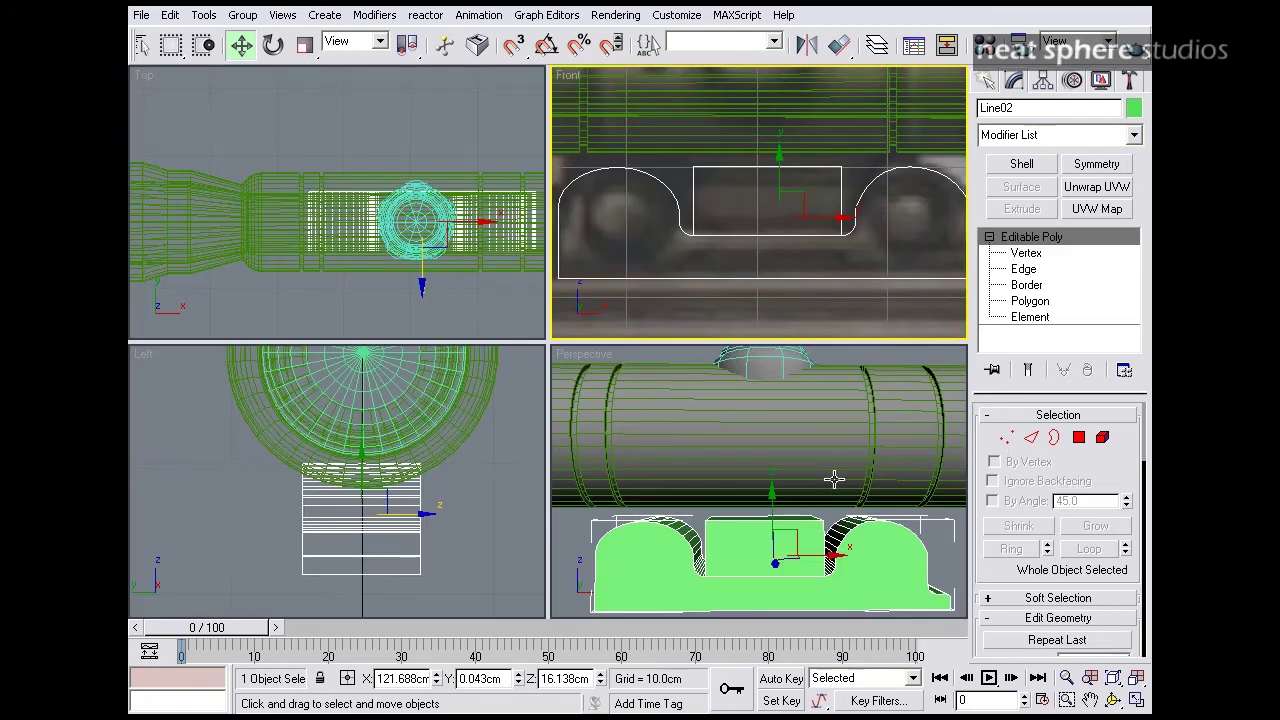
pyautogui.rightClick(823, 477)
pyautogui.hotkey('alt', 'w')
pyautogui.scroll(4, 613, 378)
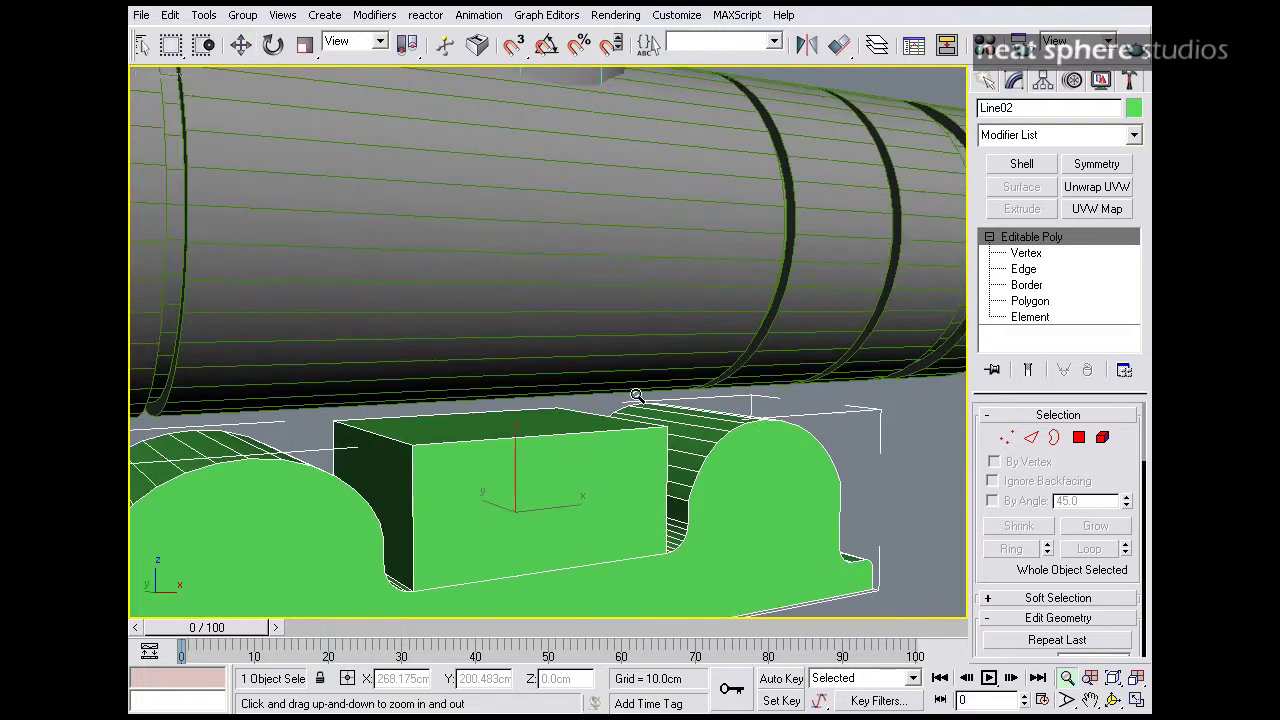
pyautogui.click(1079, 437)
pyautogui.click(543, 432)
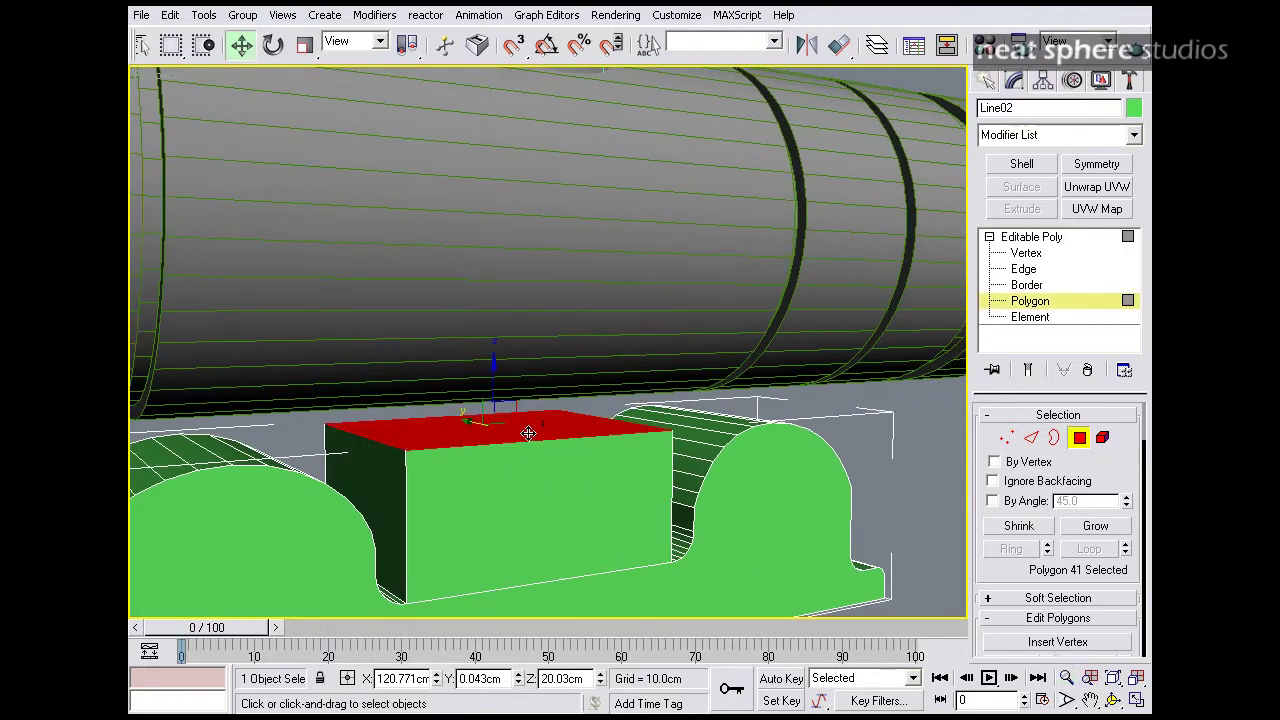
pyautogui.scroll(-3, 988, 583)
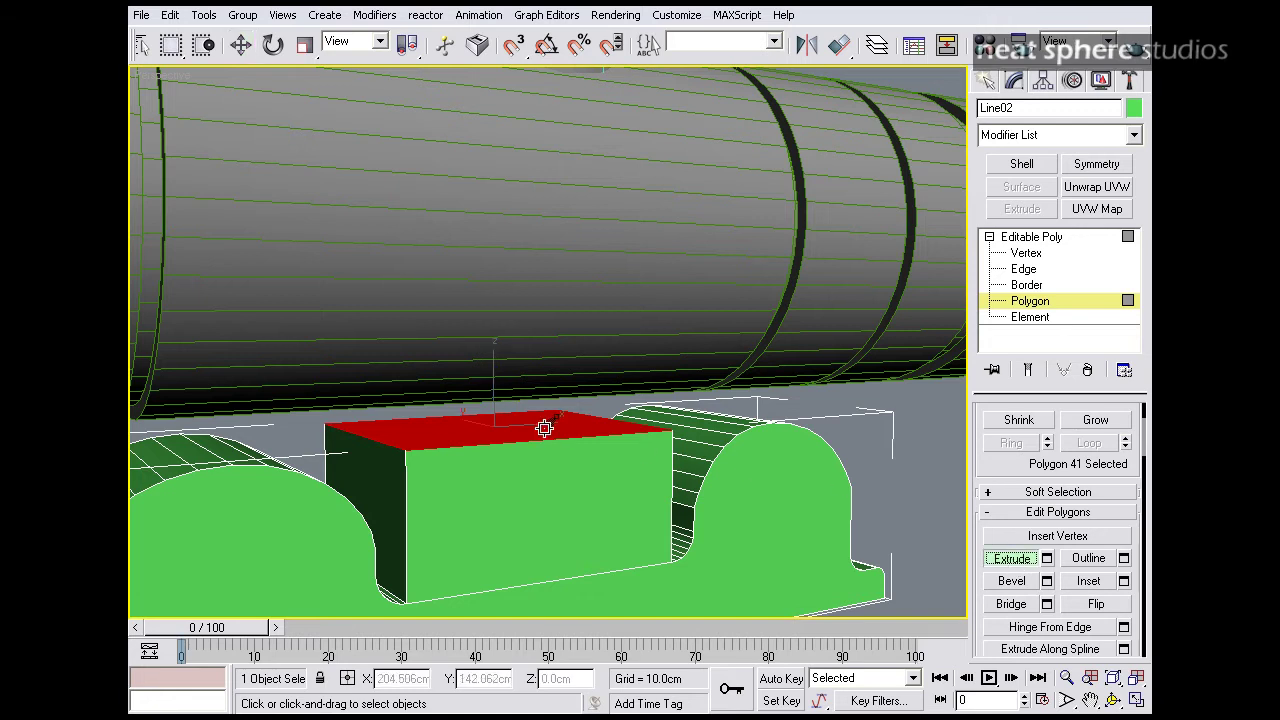
pyautogui.click(1011, 581)
pyautogui.moveTo(548, 432); pyautogui.dragTo(550, 428)
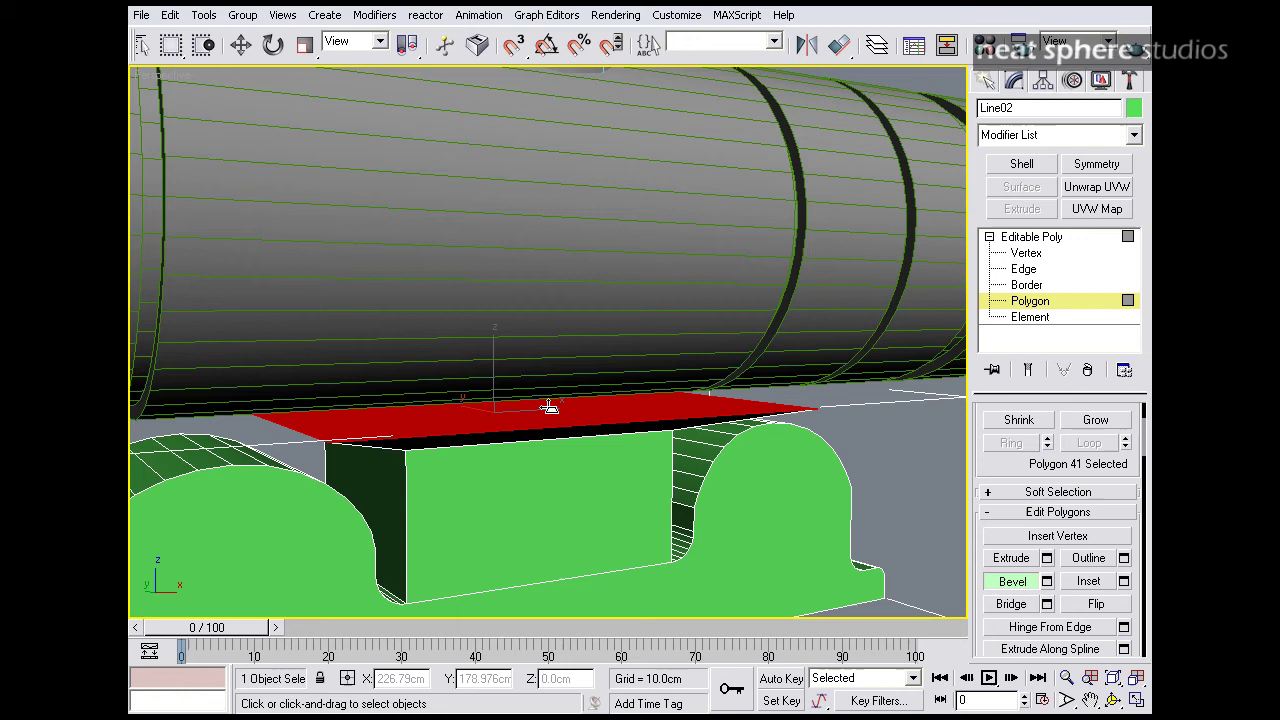
pyautogui.click(548, 407)
pyautogui.press('w')
# - Scale the flared top face narrower along Y
pyautogui.keyDown('alt'); pyautogui.moveTo(523, 397); pyautogui.dragTo(548, 362, button='middle'); pyautogui.keyUp('alt')
pyautogui.press('r')
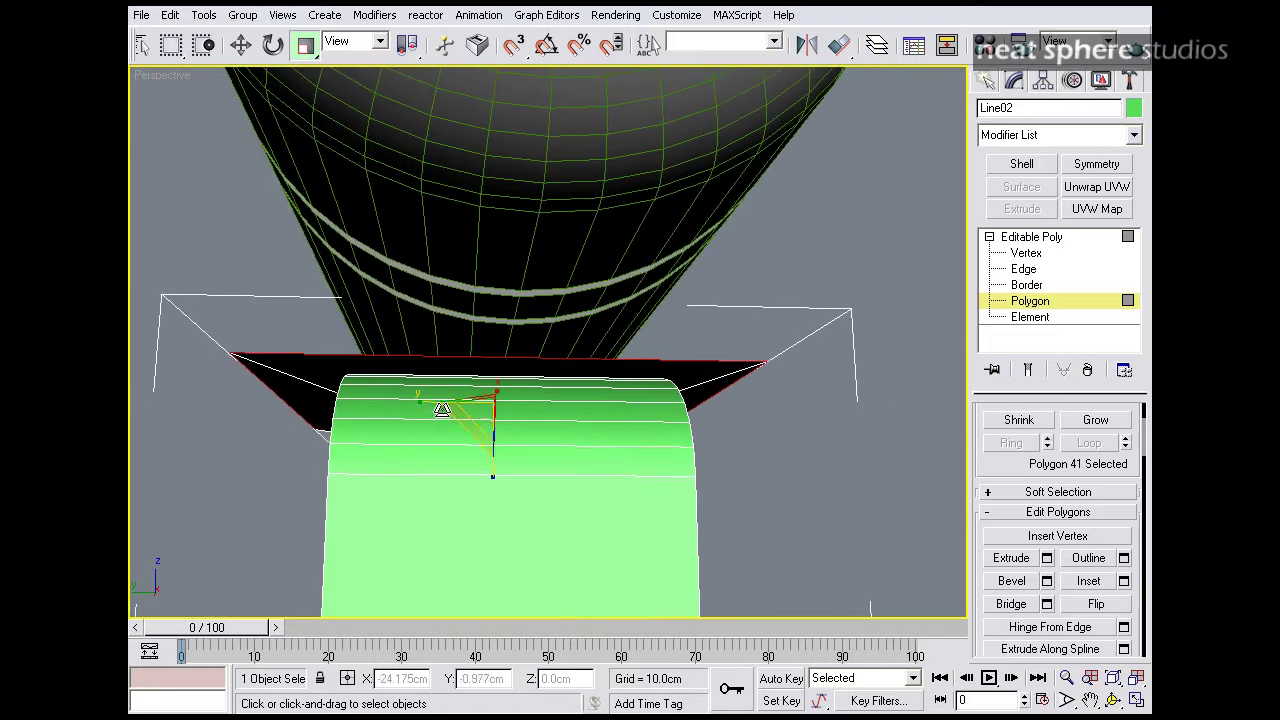
pyautogui.moveTo(417, 405); pyautogui.dragTo(443, 402)
pyautogui.keyDown('alt'); pyautogui.moveTo(437, 363); pyautogui.dragTo(445, 290, button='middle'); pyautogui.keyUp('alt')
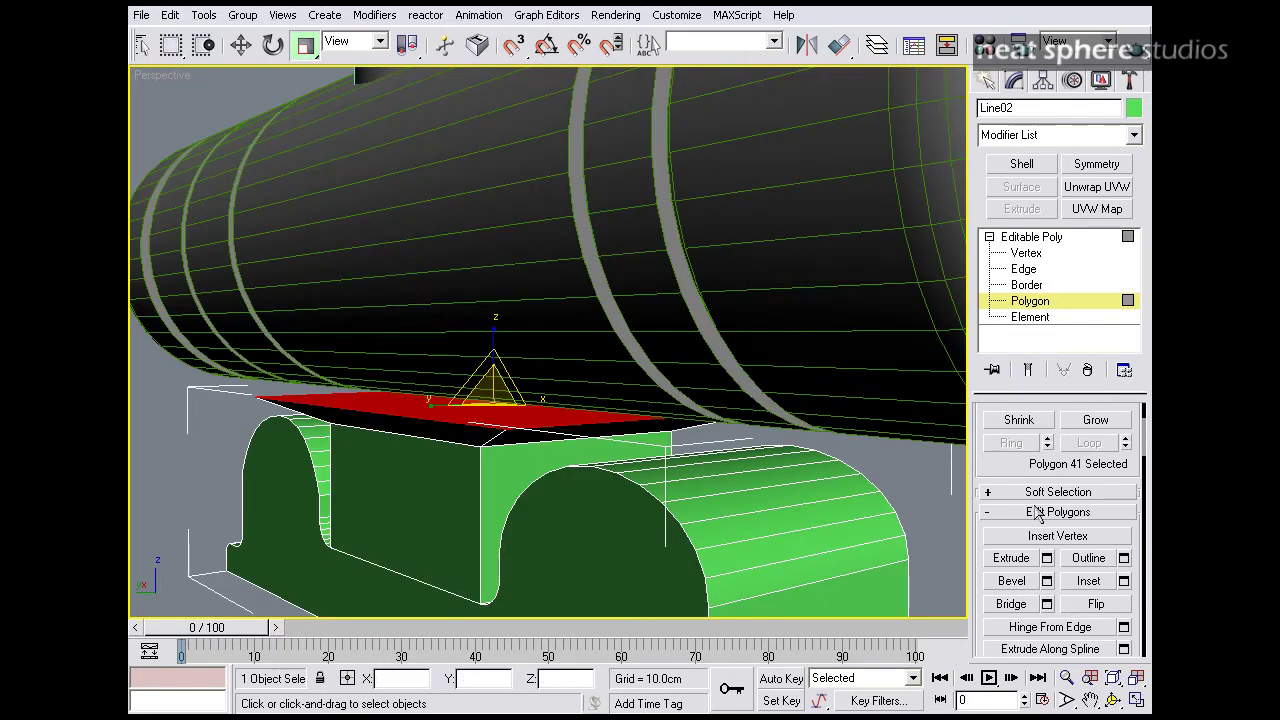
# - Extrude the flared top face upward so that it cuts into the scope tube
pyautogui.click(1020, 562)
pyautogui.moveTo(526, 423); pyautogui.dragTo(526, 398)
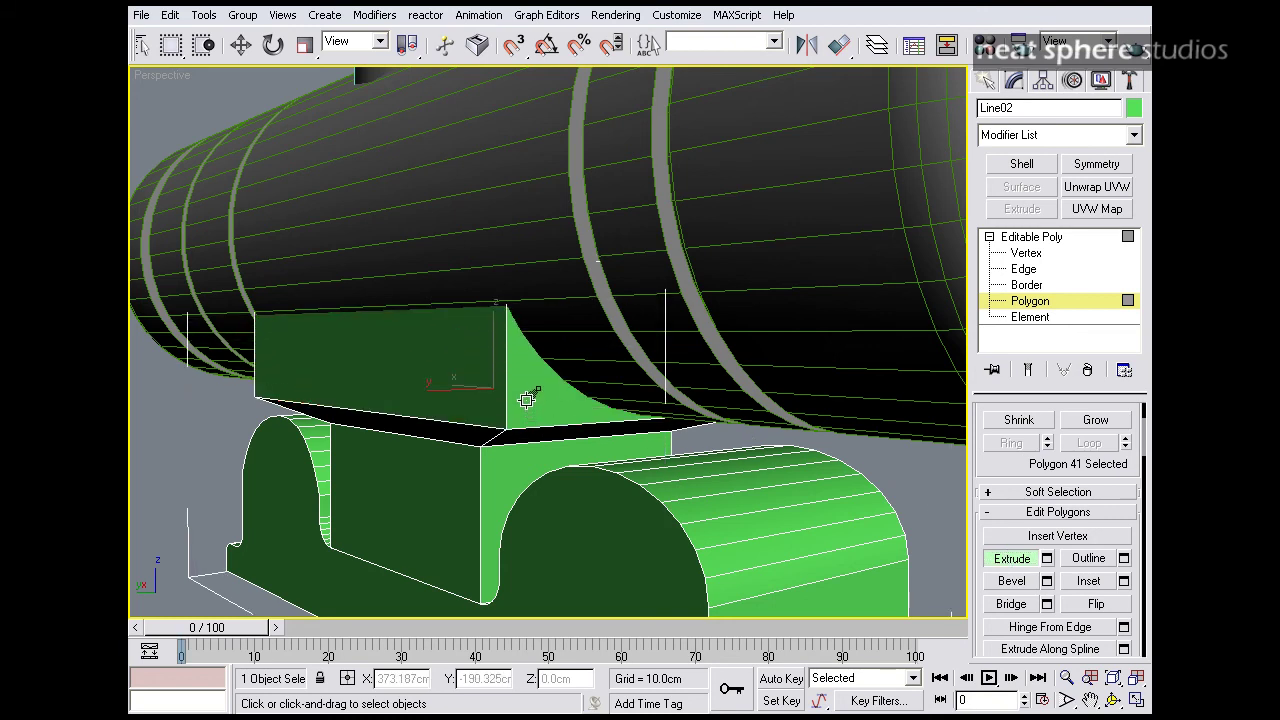
pyautogui.keyDown('alt'); pyautogui.moveTo(758, 438); pyautogui.dragTo(594, 444, button='middle'); pyautogui.keyUp('alt')
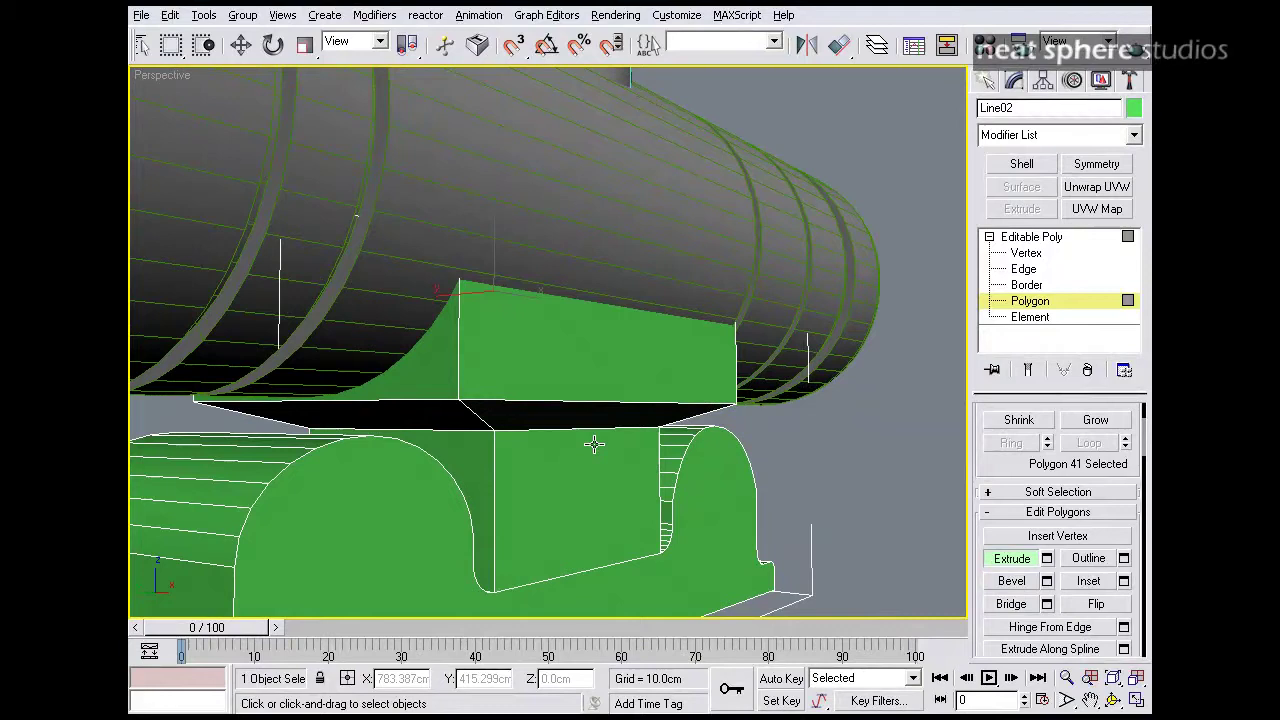
# - From inside the scope tube, connect the two end edges of the block's top face with 3 segments
pyautogui.hotkey('alt', 'z')
pyautogui.moveTo(729, 277); pyautogui.dragTo(725, 320)
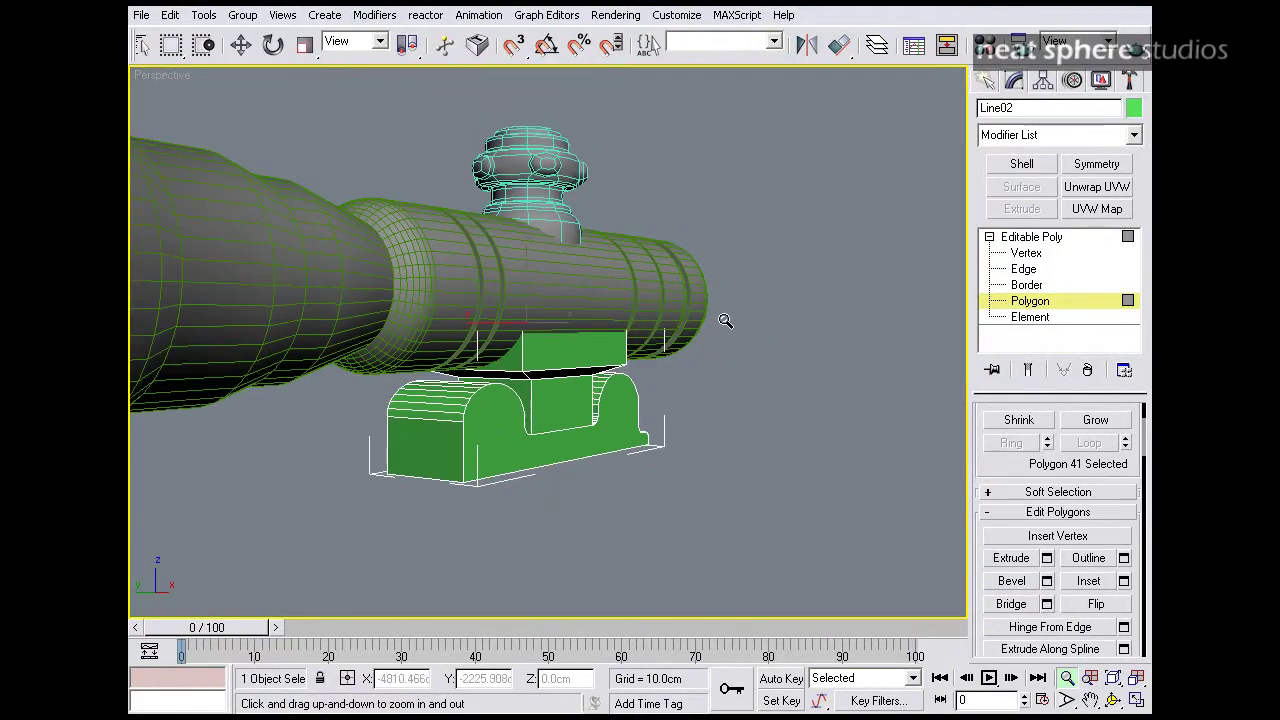
pyautogui.keyDown('alt'); pyautogui.moveTo(725, 320); pyautogui.dragTo(518, 386, button='middle'); pyautogui.keyUp('alt')
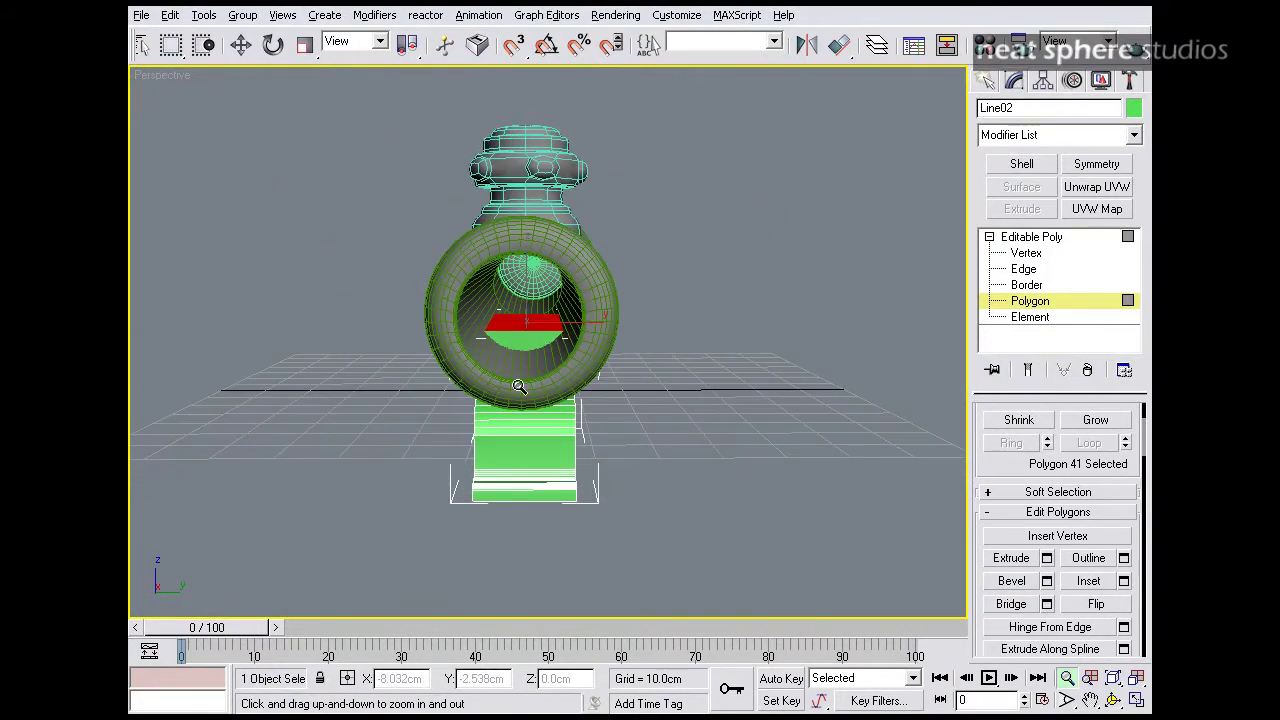
pyautogui.moveTo(617, 379); pyautogui.dragTo(614, 353)
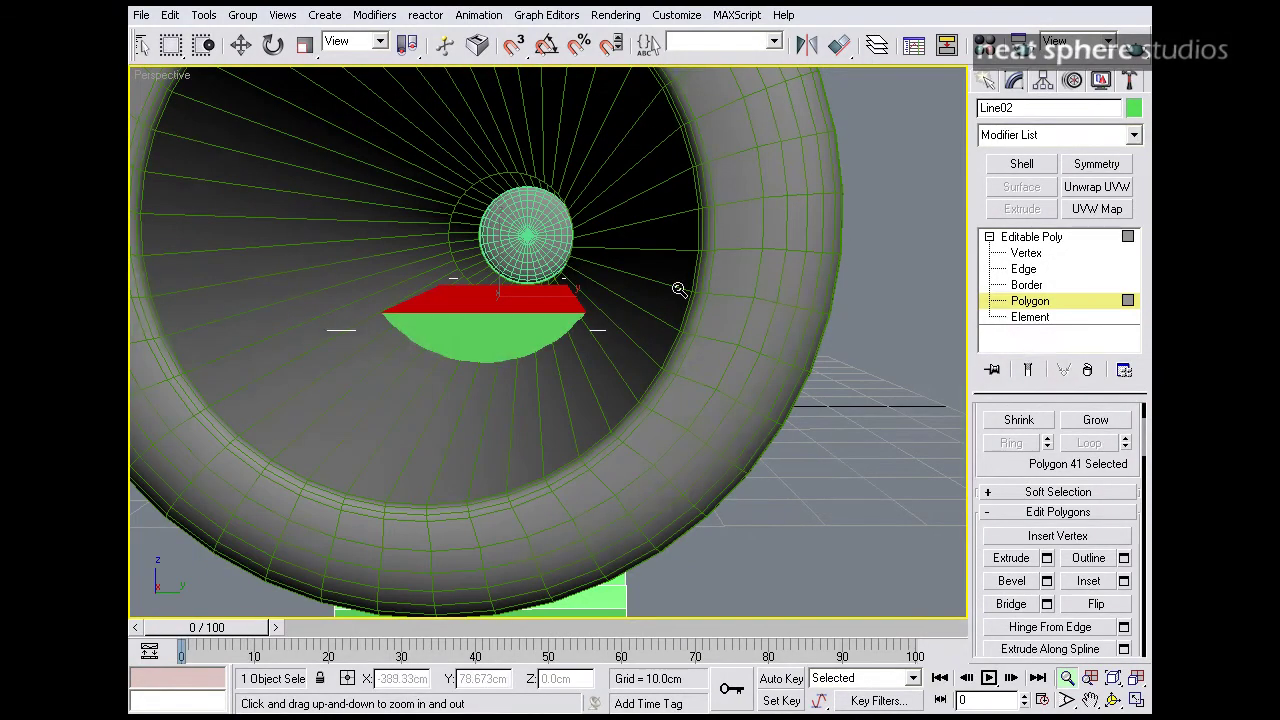
pyautogui.scroll(-6, 495, 287)
pyautogui.keyDown('alt'); pyautogui.moveTo(554, 332); pyautogui.dragTo(560, 277, button='middle'); pyautogui.keyUp('alt')
pyautogui.scroll(6, 564, 304)
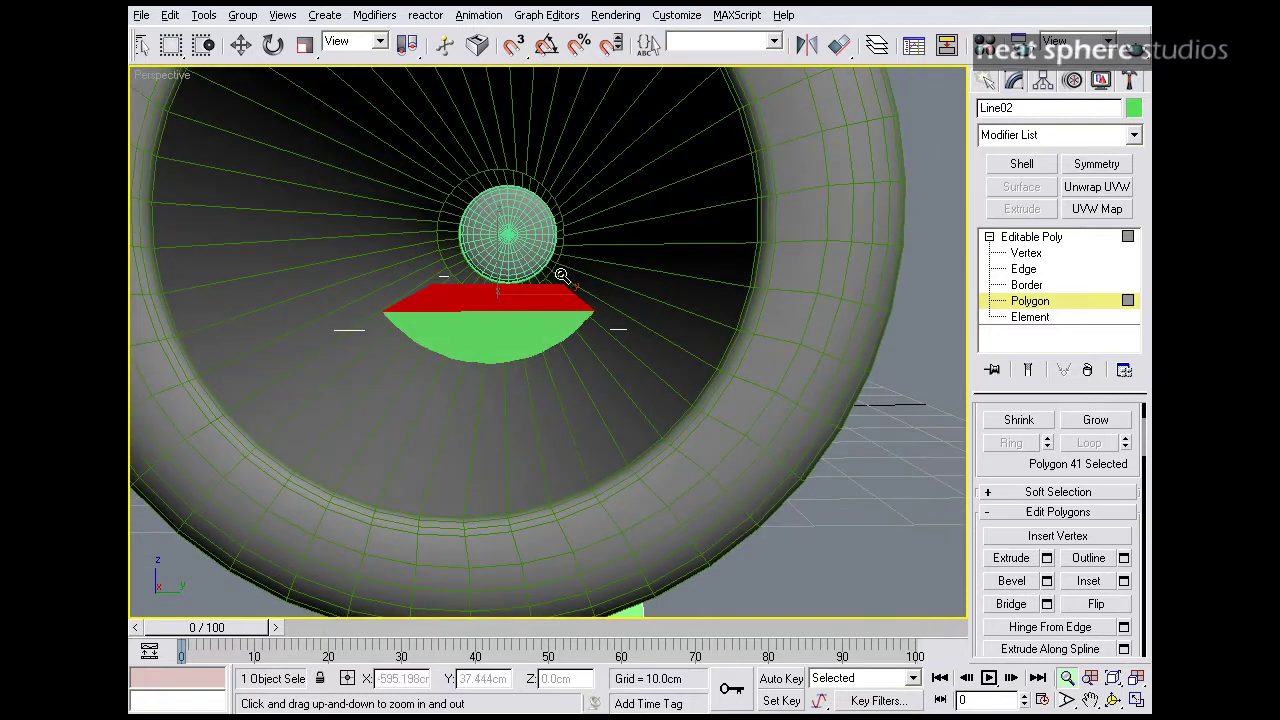
pyautogui.click(1024, 269)
pyautogui.click(486, 311)
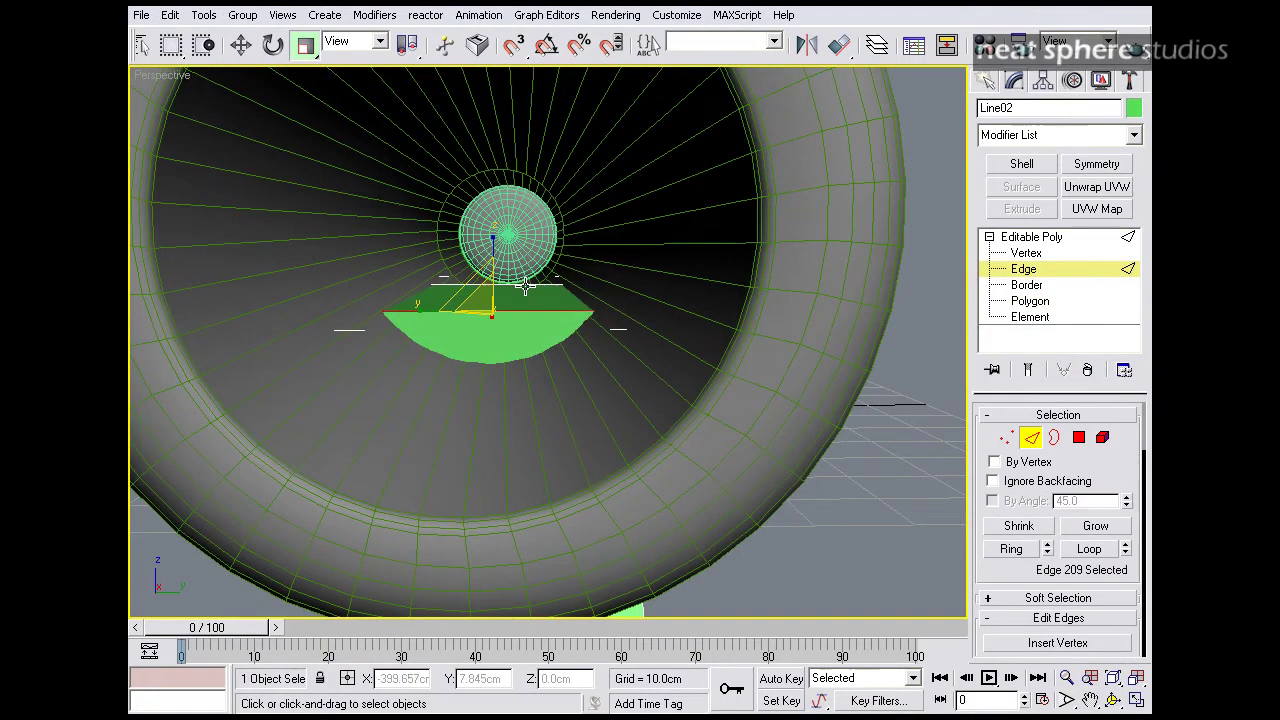
pyautogui.keyDown('ctrl'); pyautogui.click(525, 287); pyautogui.keyUp('ctrl')
pyautogui.press('w')
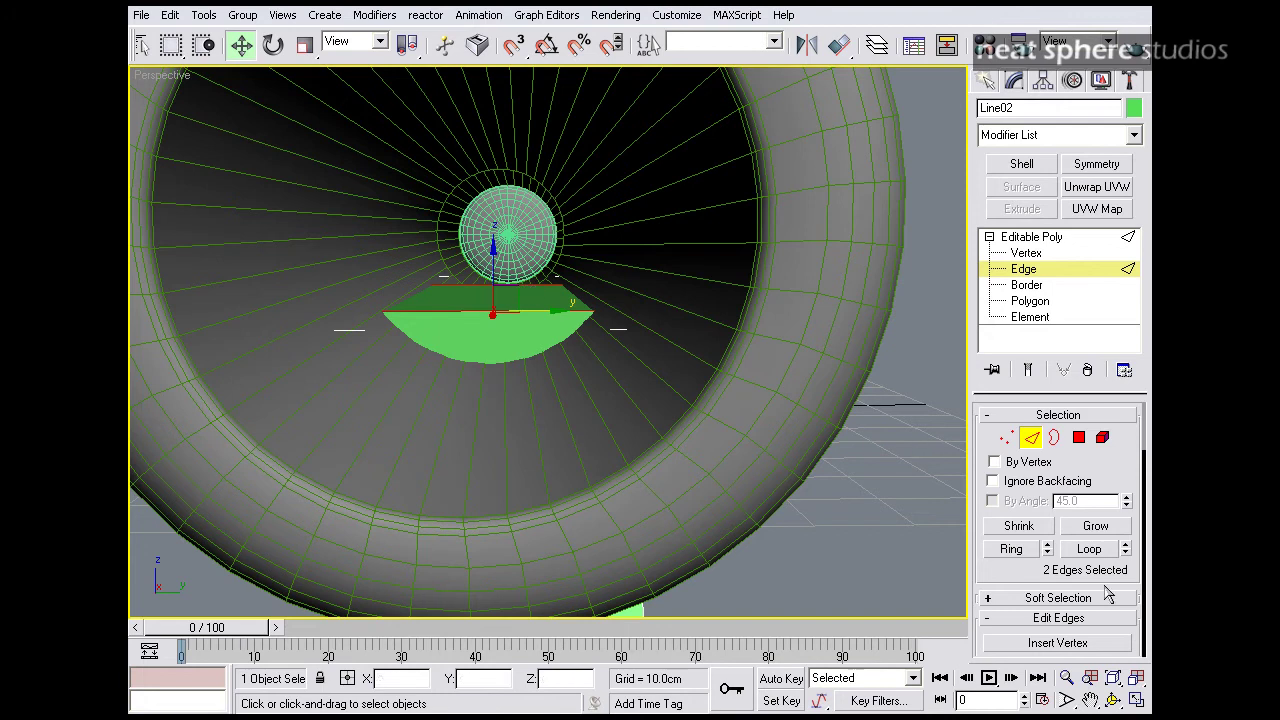
pyautogui.scroll(-4, 1019, 573)
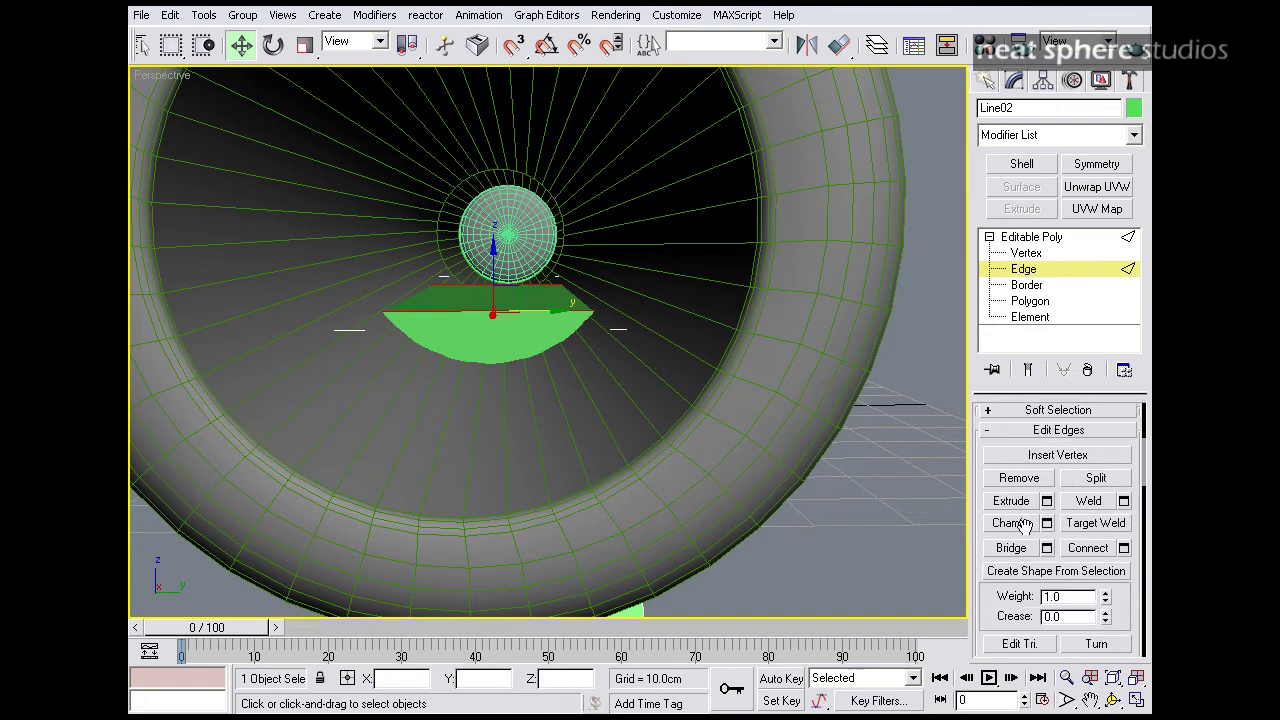
pyautogui.click(1123, 549)
pyautogui.moveTo(634, 274); pyautogui.dragTo(724, 235)
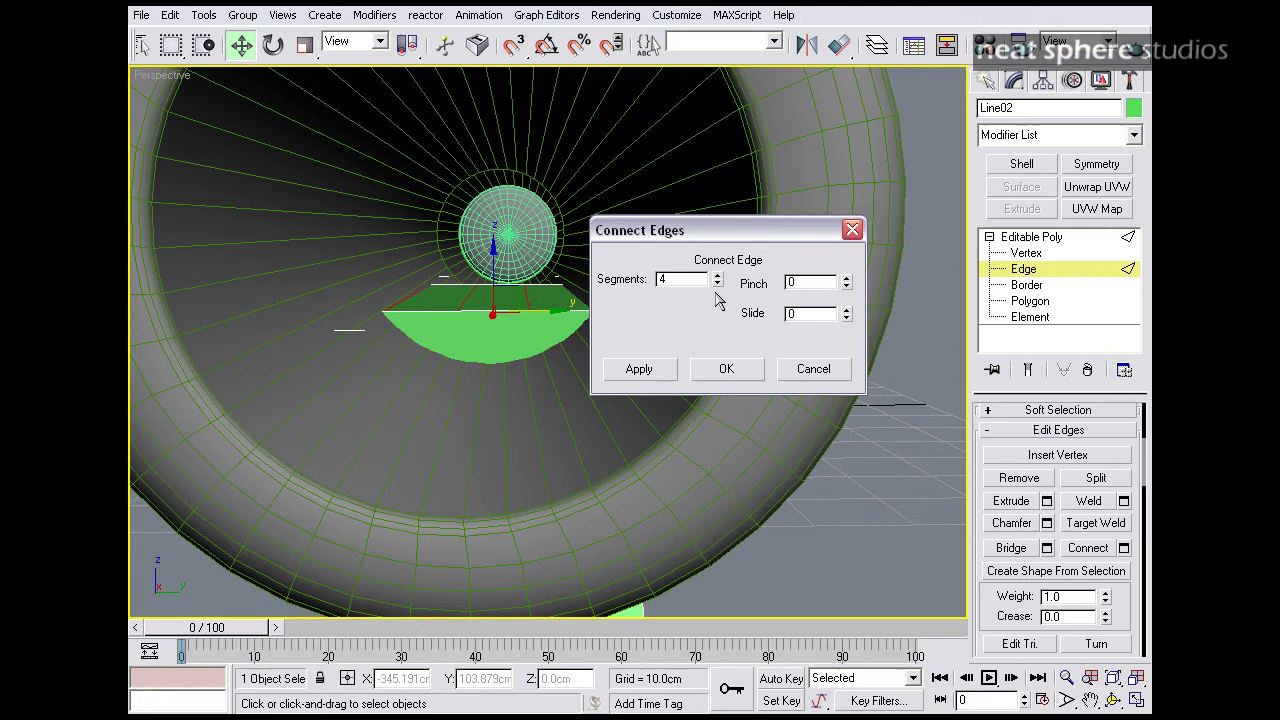
pyautogui.click(717, 284)
pyautogui.click(732, 372)
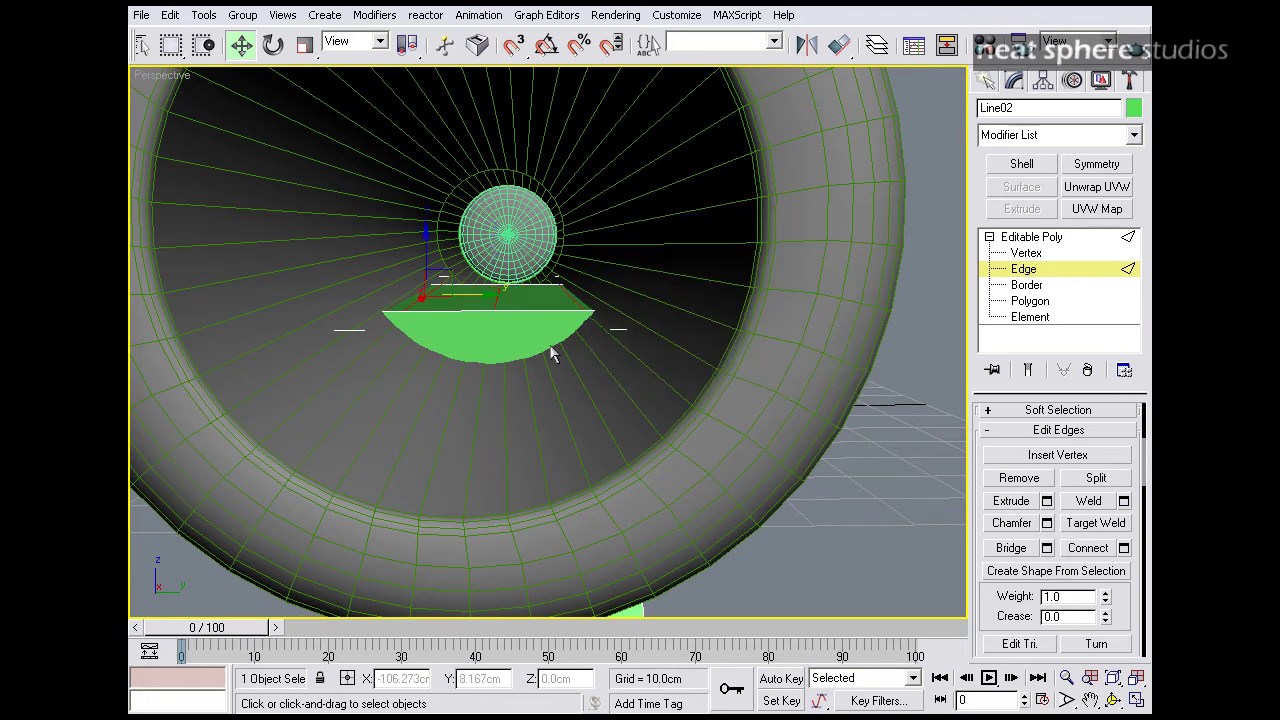
# - Lower the three new lengthwise edges toward the tube's inner curve, with the middle edge sunk below the tube wall
pyautogui.scroll(8, 449, 394)
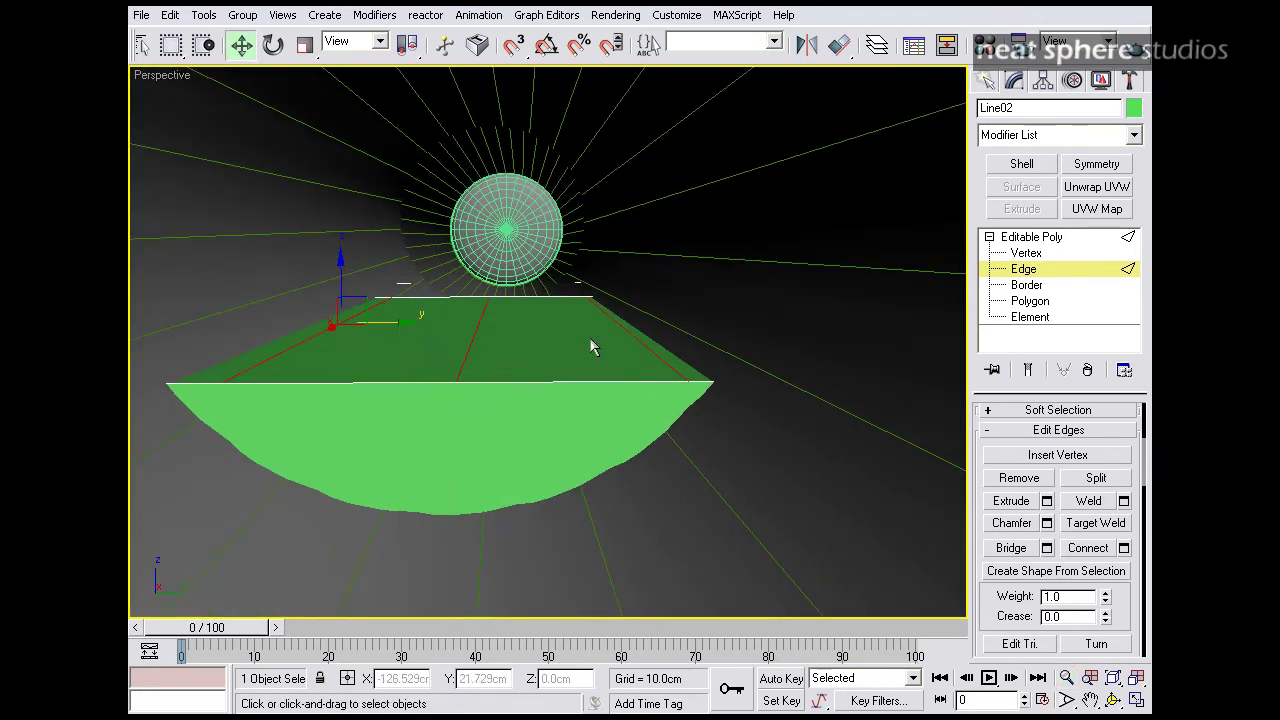
pyautogui.click(610, 329)
pyautogui.click(616, 321)
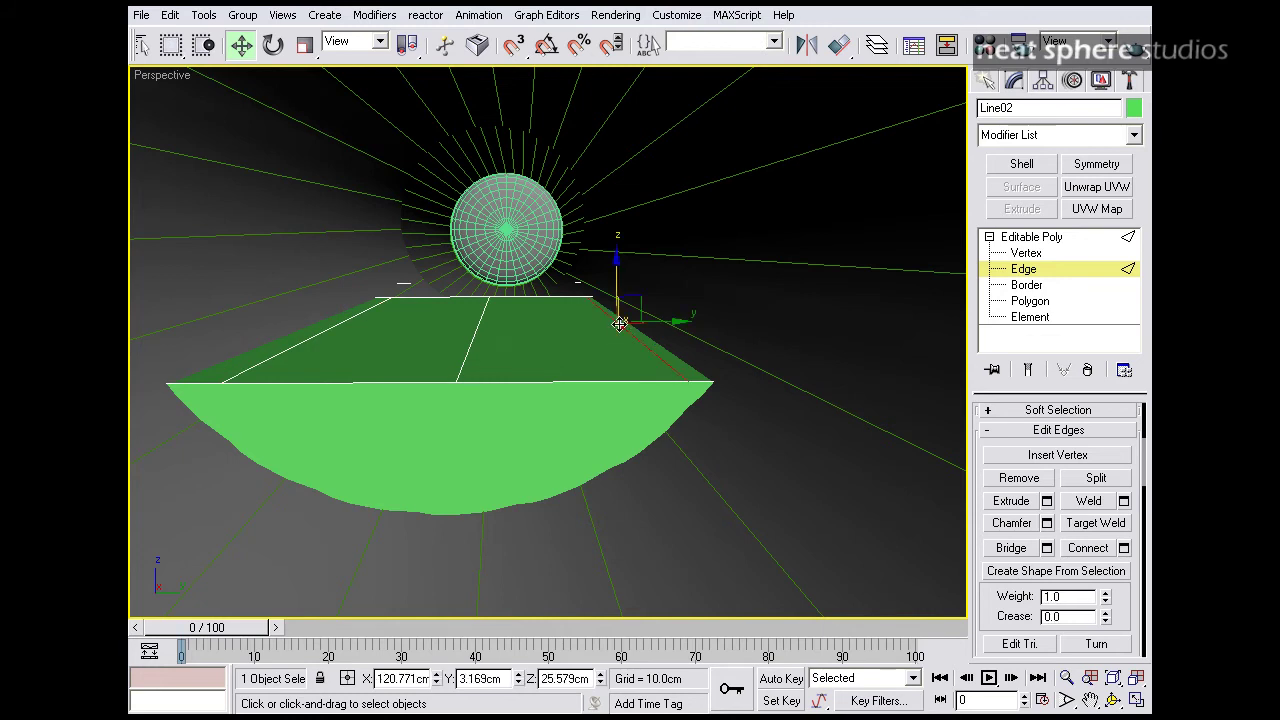
pyautogui.moveTo(617, 286); pyautogui.dragTo(561, 323)
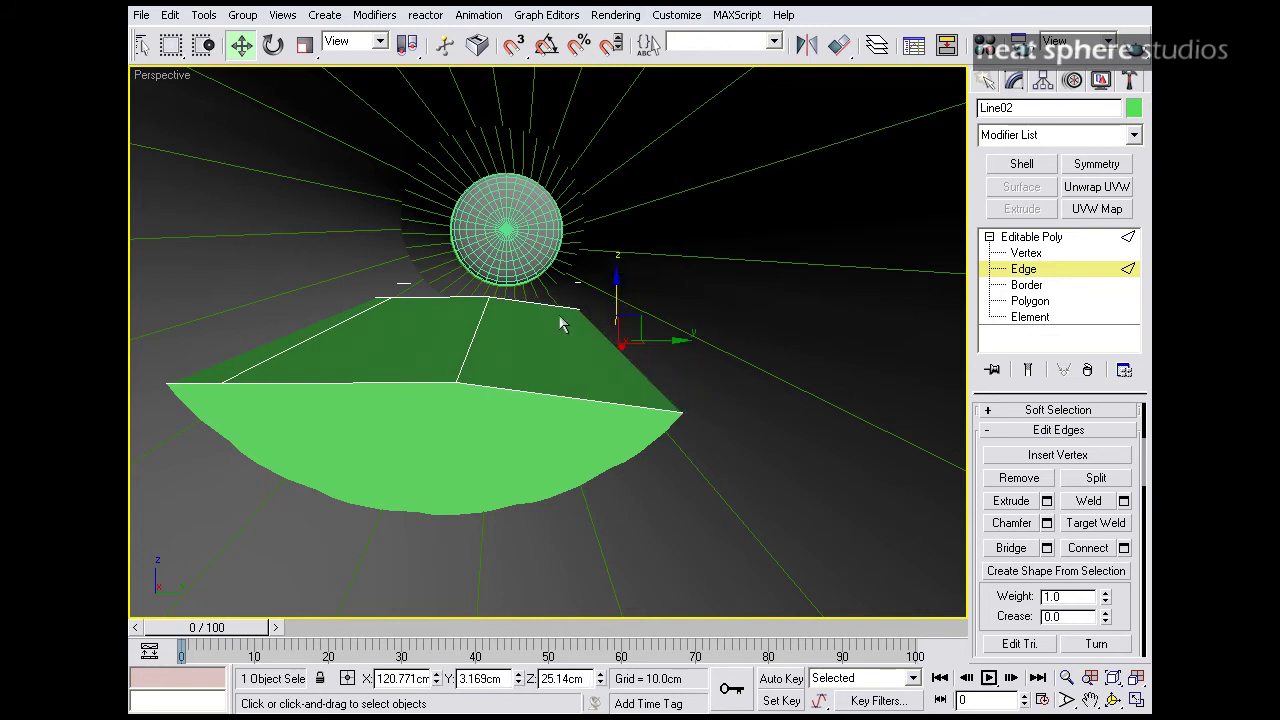
pyautogui.click(335, 325)
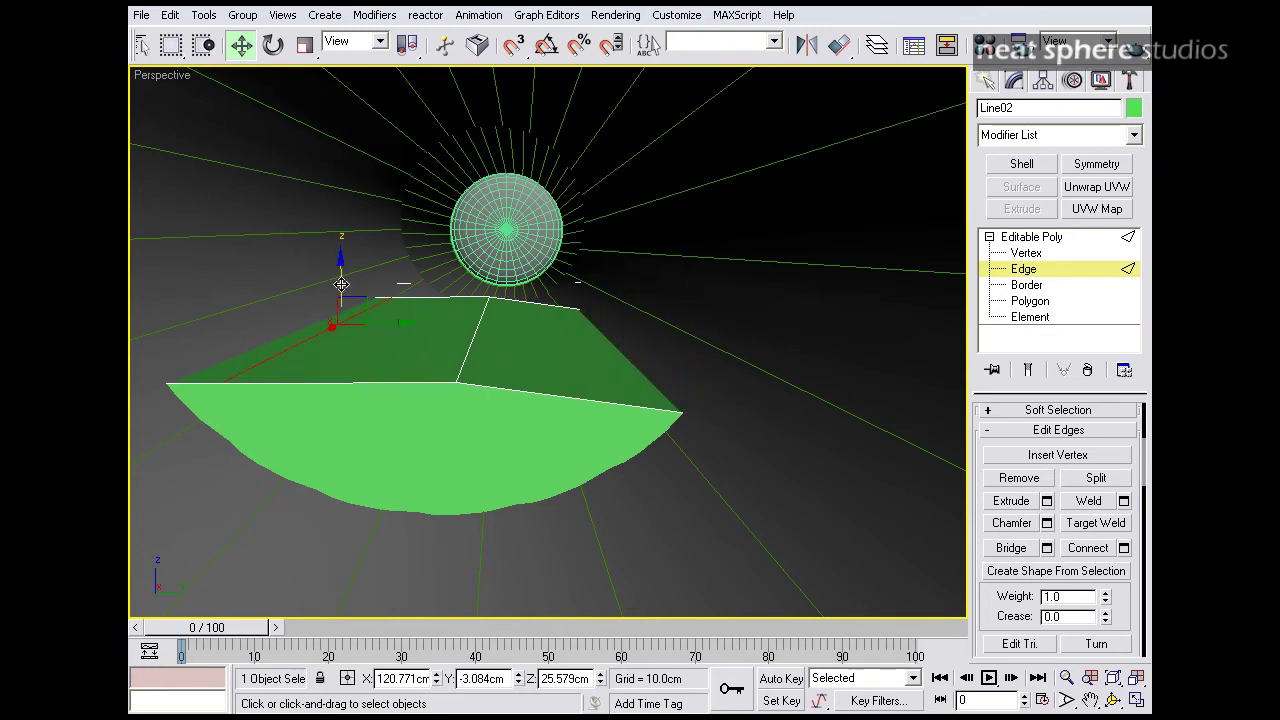
pyautogui.moveTo(341, 285); pyautogui.dragTo(331, 318)
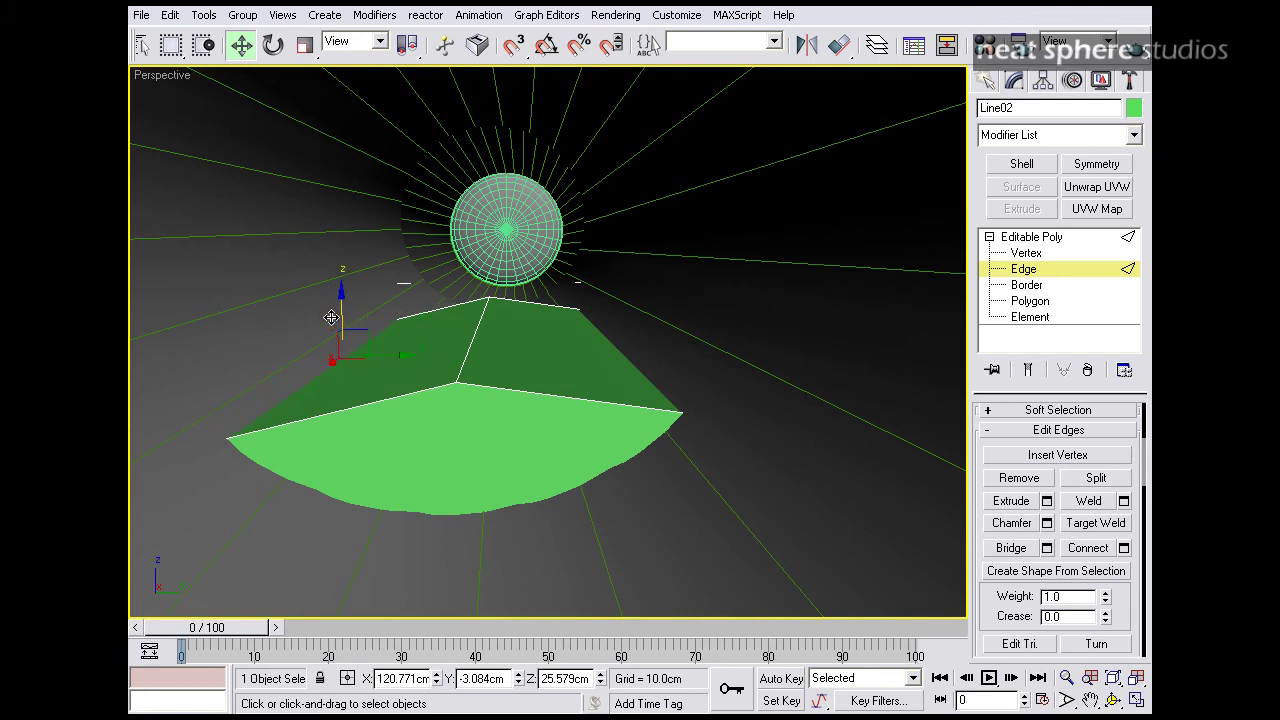
pyautogui.click(476, 328)
pyautogui.moveTo(476, 291); pyautogui.dragTo(476, 376)
# - Connect the two end edges of the top strip beside the sunken middle edge, on its positive Y side, with 1 segment
pyautogui.hotkey('alt', 'z')
pyautogui.moveTo(494, 320); pyautogui.dragTo(514, 420)
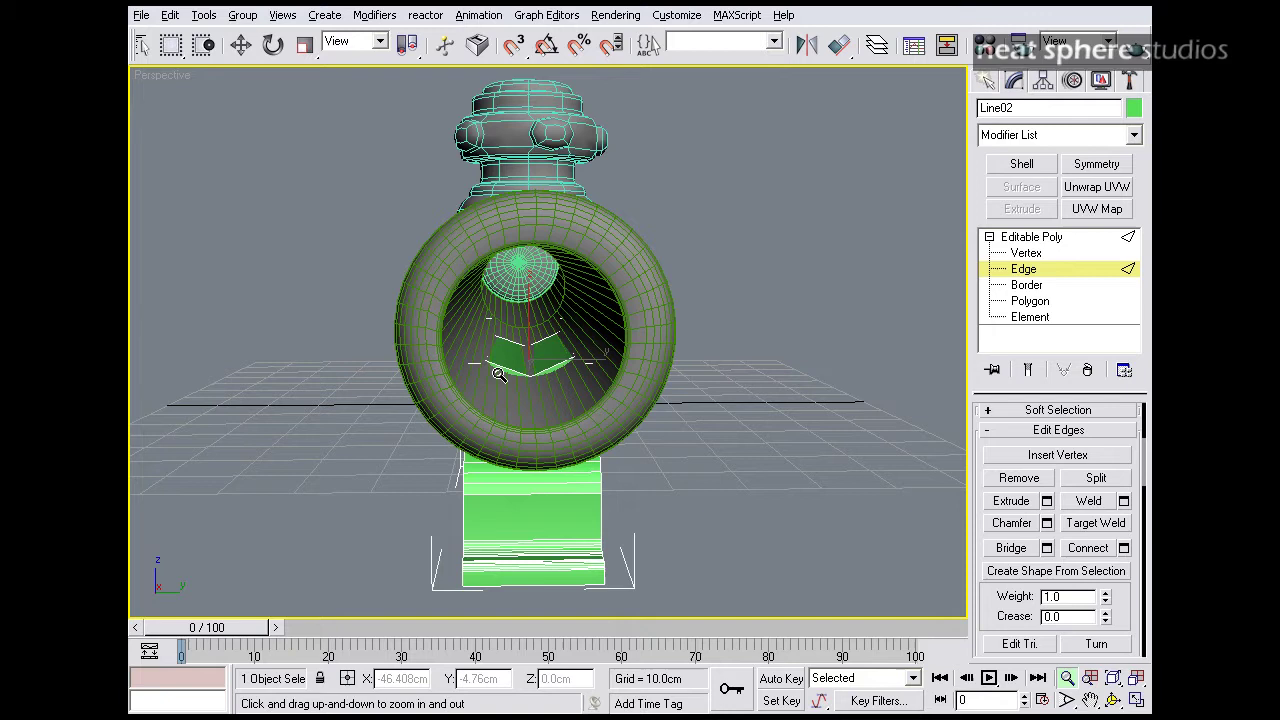
pyautogui.keyDown('alt'); pyautogui.moveTo(514, 420); pyautogui.dragTo(498, 366, button='middle'); pyautogui.keyUp('alt')
pyautogui.scroll(5, 557, 381)
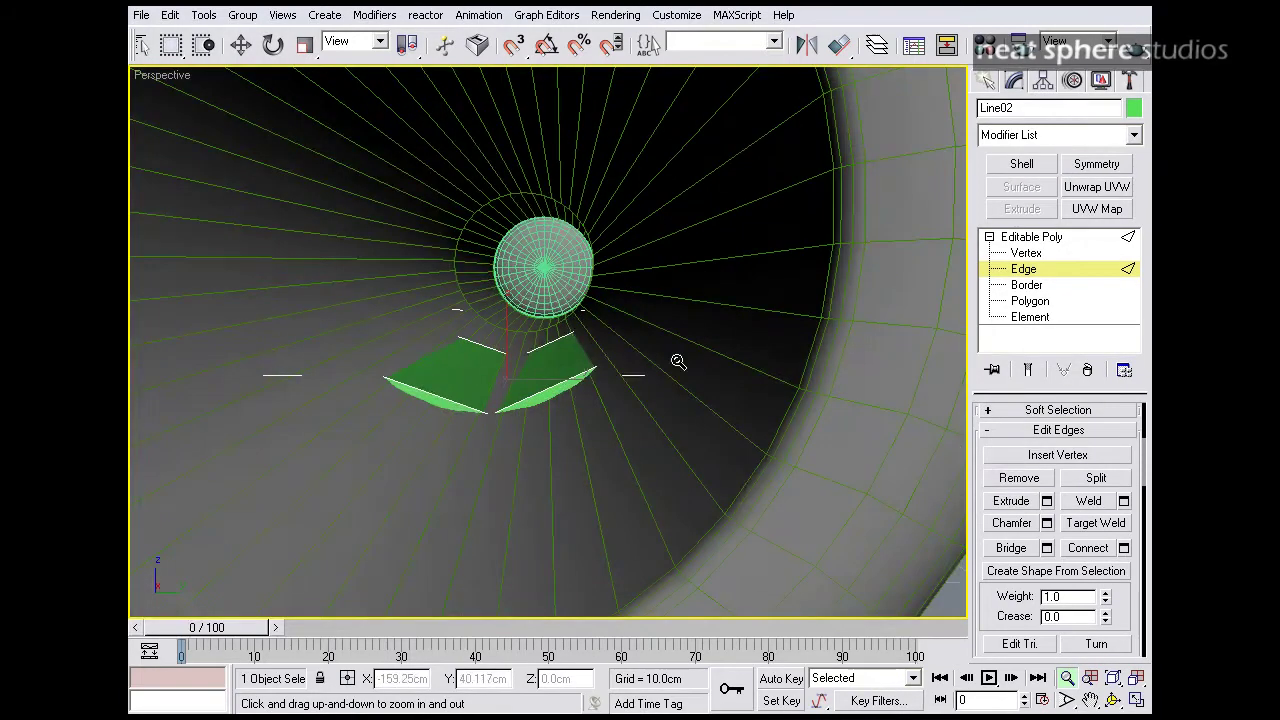
pyautogui.press('w')
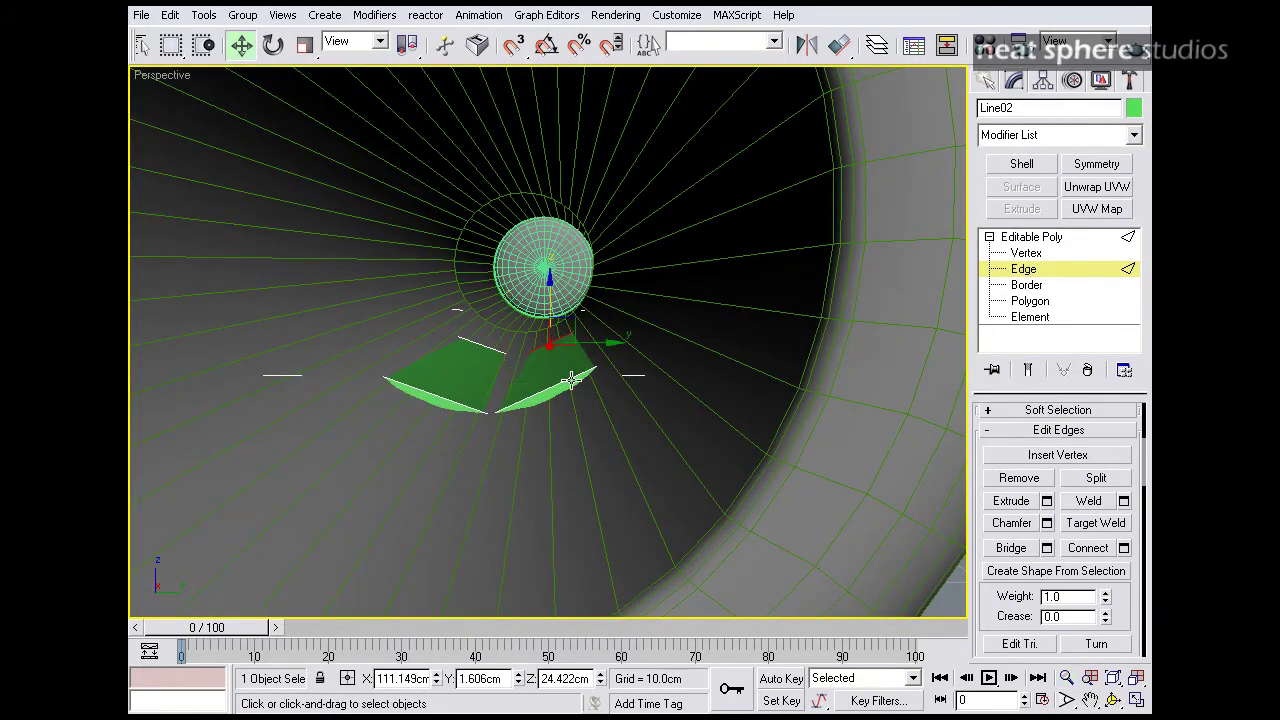
pyautogui.click(575, 380)
pyautogui.click(1124, 548)
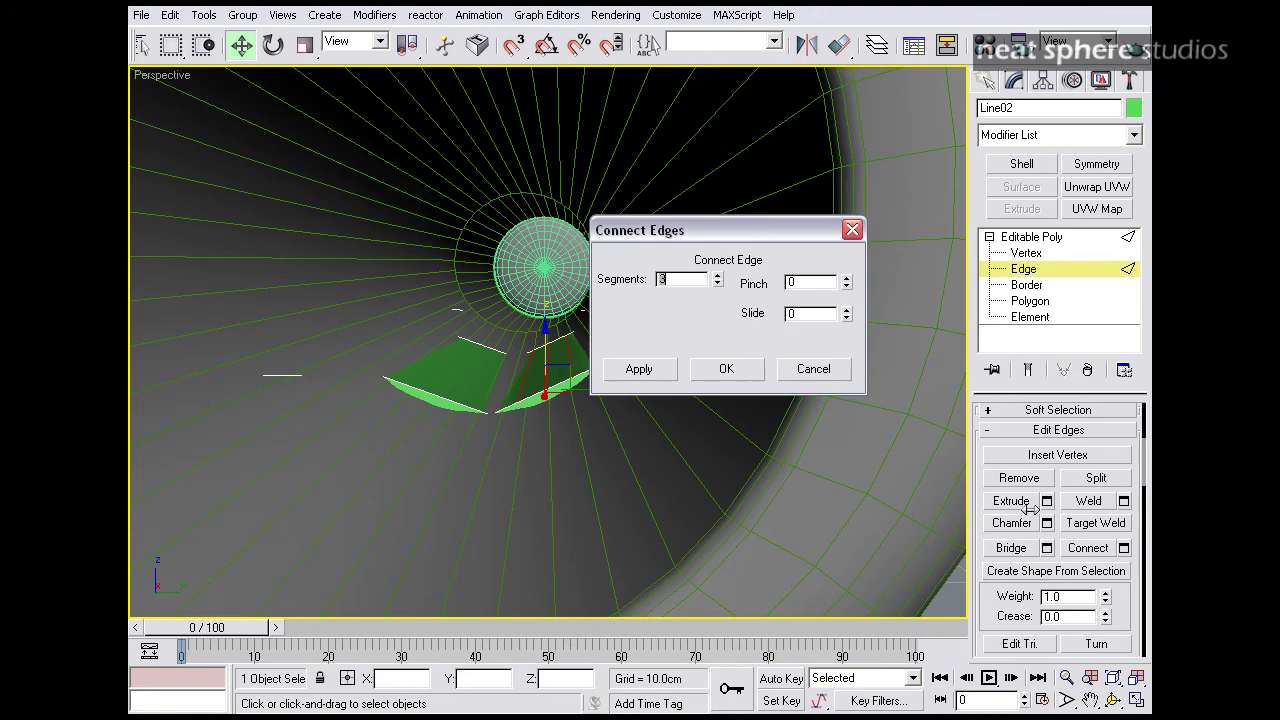
pyautogui.click(717, 279)
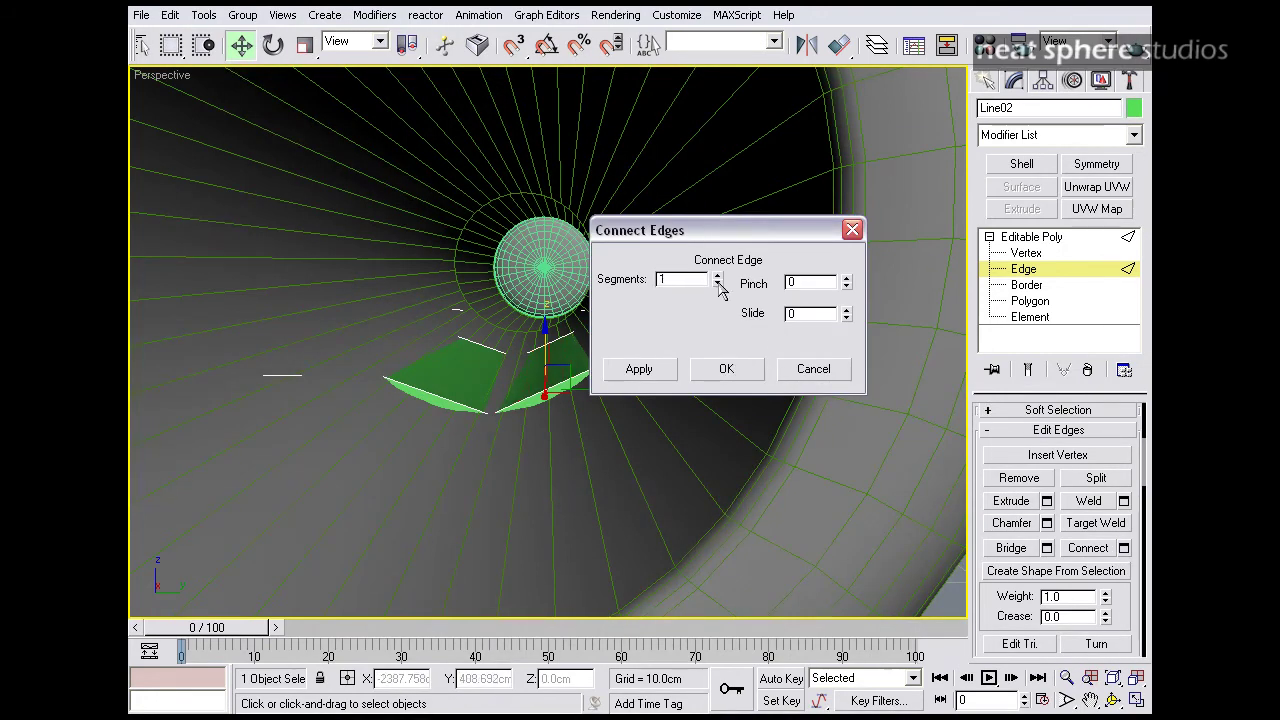
pyautogui.click(709, 378)
# - Move the new lengthwise edge to Y 1.834 cm and Z 24.15 cm so it sinks into the tube wall
pyautogui.scroll(1, 612, 385)
pyautogui.keyDown('alt'); pyautogui.moveTo(594, 382); pyautogui.dragTo(623, 374, button='middle'); pyautogui.keyUp('alt')
pyautogui.scroll(4, 612, 385)
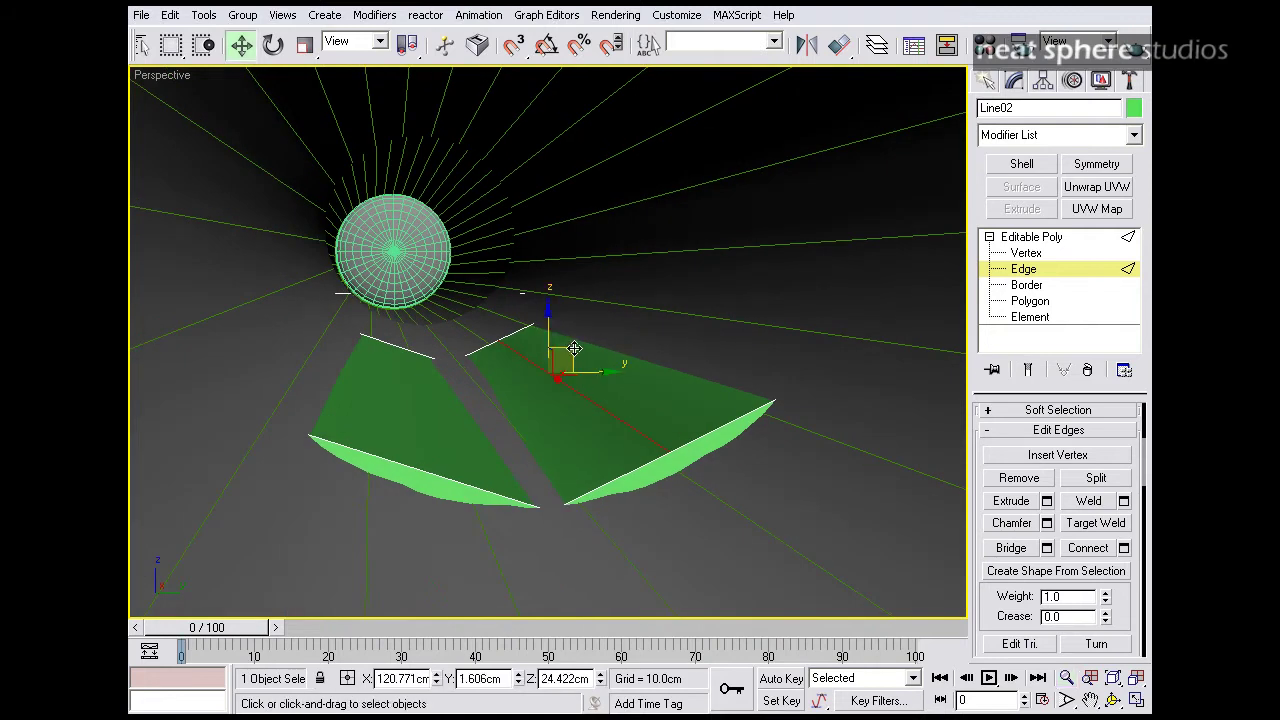
pyautogui.moveTo(574, 348); pyautogui.dragTo(579, 364)
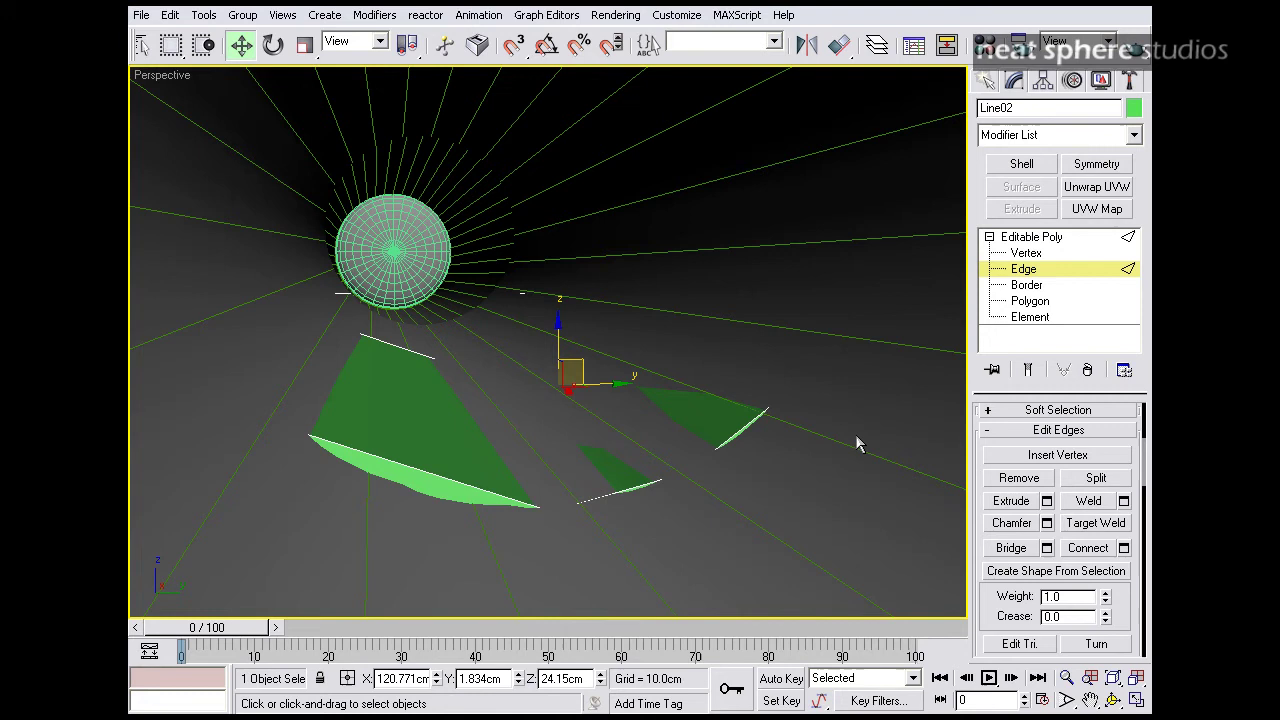
# - Connect the two end edges of the top strip on the negative Y side with 1 segment and lower the new edge into the tube wall
pyautogui.click(389, 345)
pyautogui.keyDown('ctrl'); pyautogui.click(414, 461); pyautogui.keyUp('ctrl')
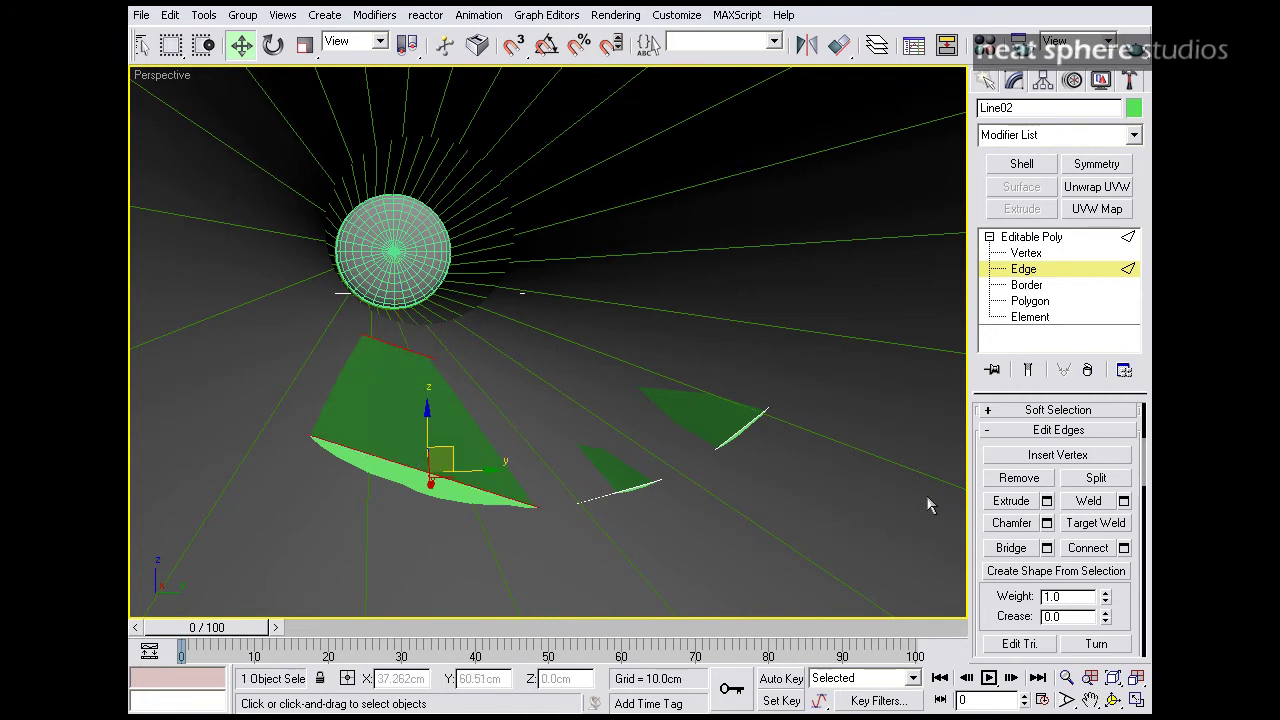
pyautogui.click(1124, 548)
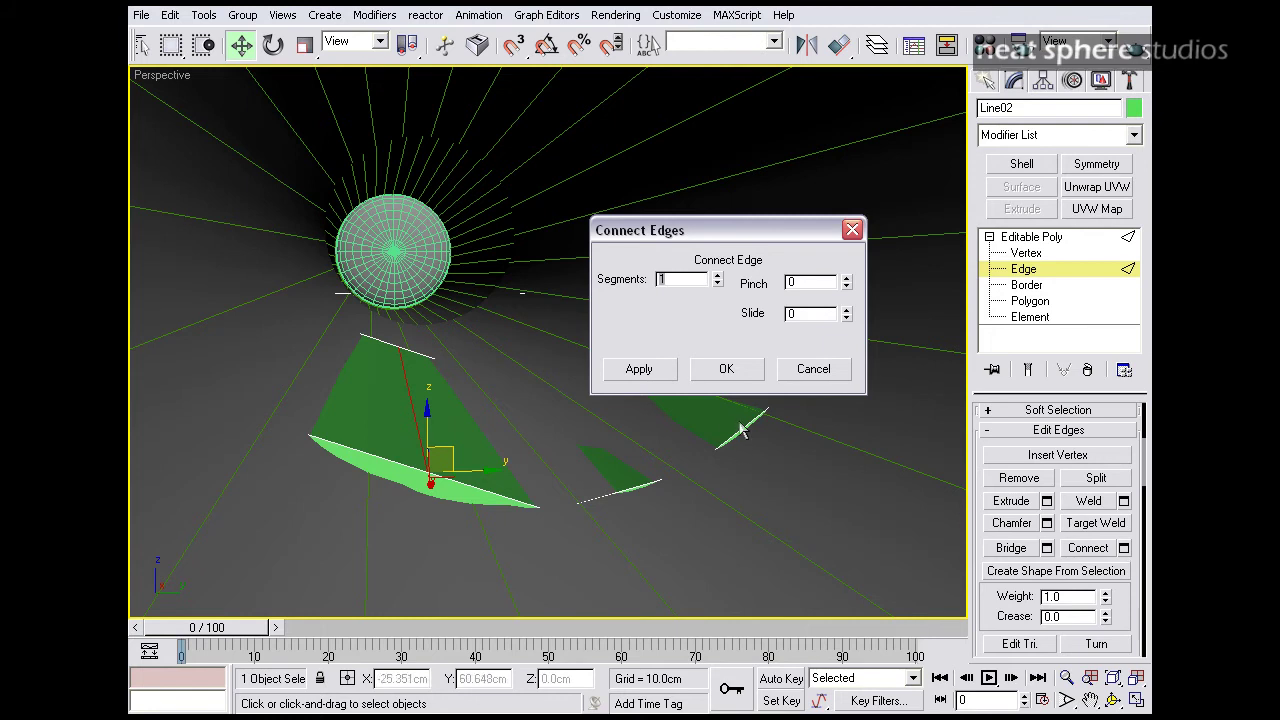
pyautogui.click(740, 370)
pyautogui.moveTo(427, 361); pyautogui.dragTo(427, 373)
pyautogui.keyDown('ctrl'); pyautogui.keyDown('alt'); pyautogui.moveTo(545, 368); pyautogui.dragTo(562, 402, button='middle'); pyautogui.keyUp('alt'); pyautogui.keyUp('ctrl')
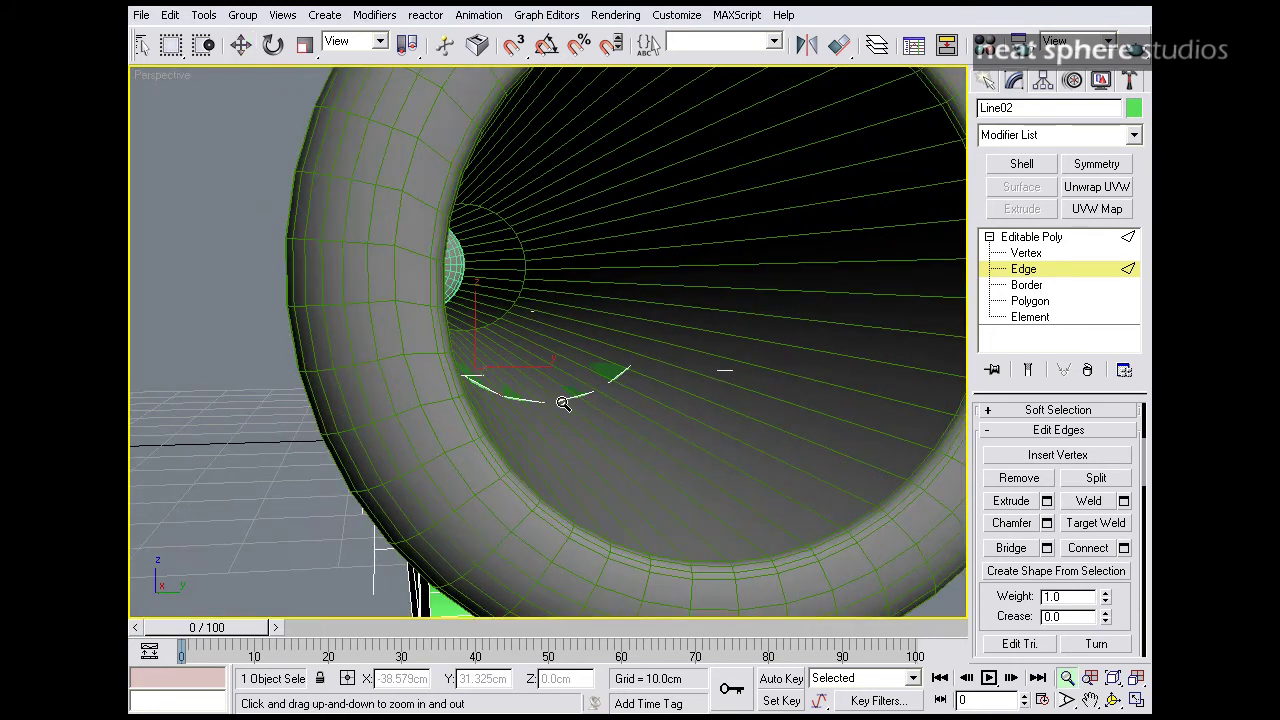
# - Lower the ten inner vertices of the block's curved top together to Z 24.099 cm, then leave vertex editing
pyautogui.press('F3')
pyautogui.moveTo(642, 425)
pyautogui.keyDown('alt'); pyautogui.mouseDown(button='middle')
pyautogui.moveTo(625, 421)
pyautogui.moveTo(643, 423)
pyautogui.mouseUp(button='middle'); pyautogui.keyUp('alt')
pyautogui.click(1023, 252)
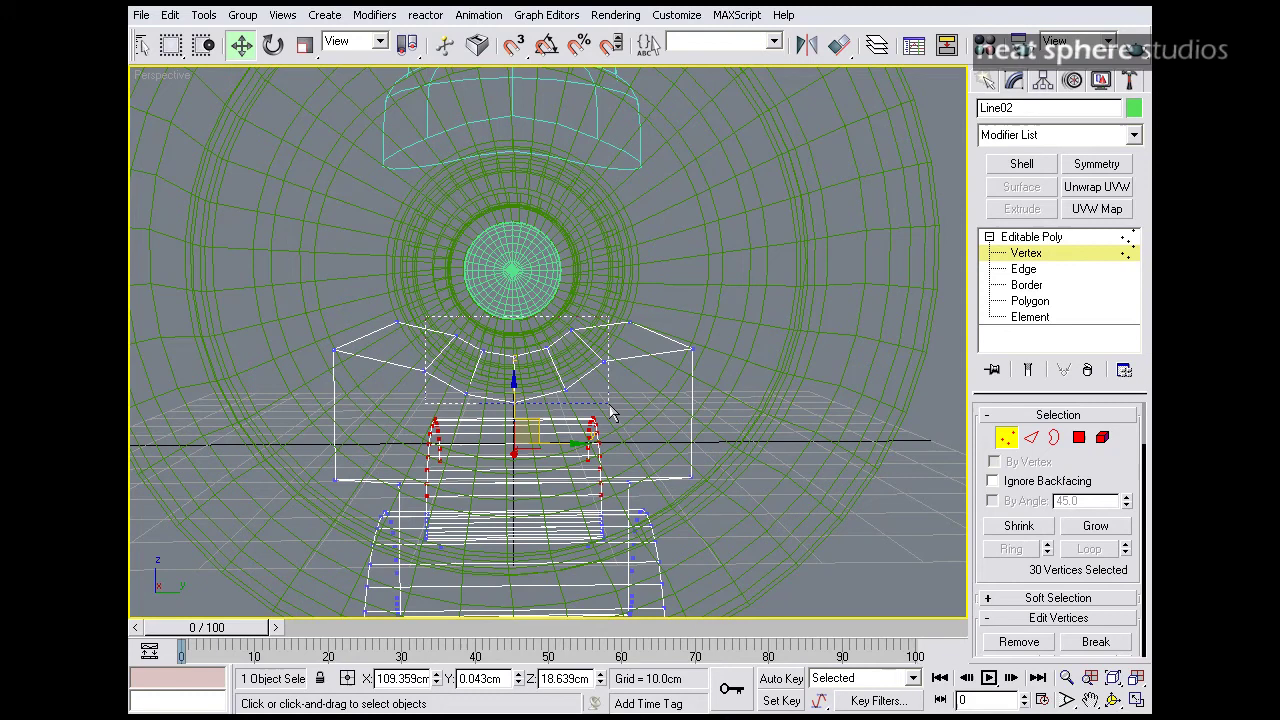
pyautogui.moveTo(440, 322); pyautogui.dragTo(613, 414)
pyautogui.keyDown('ctrl'); pyautogui.click(427, 368); pyautogui.keyUp('ctrl')
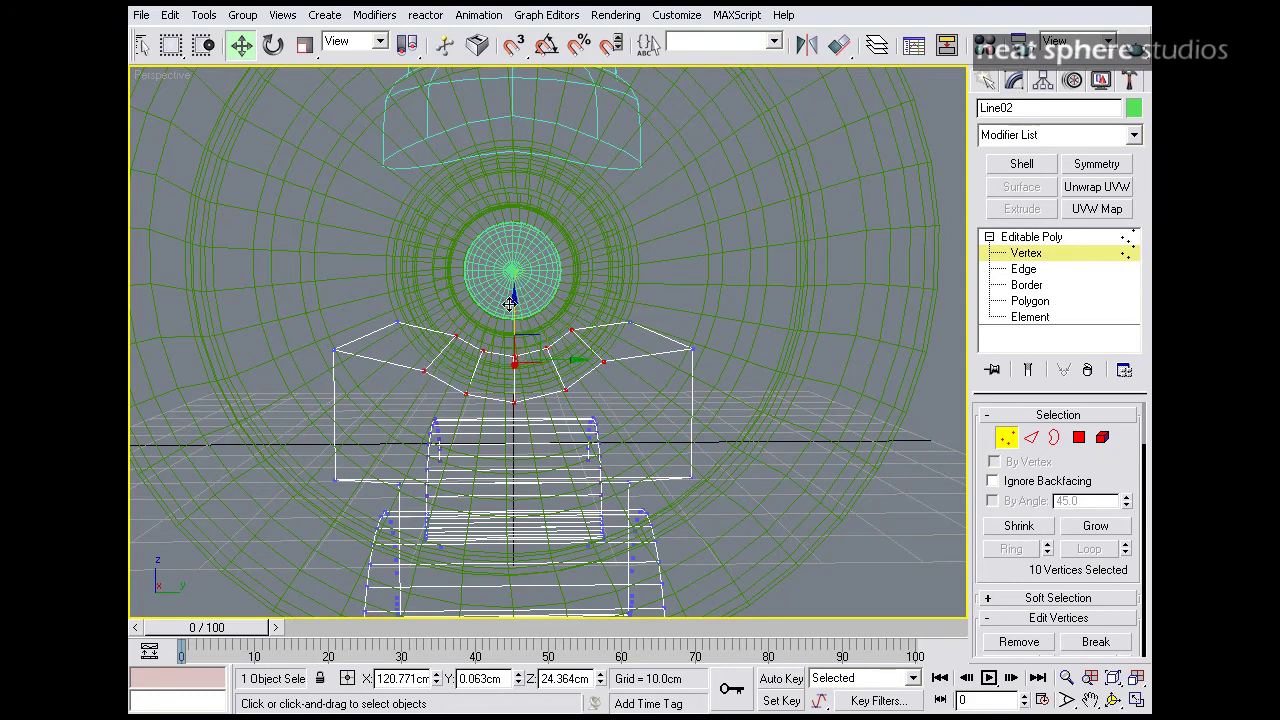
pyautogui.moveTo(514, 308); pyautogui.dragTo(514, 312)
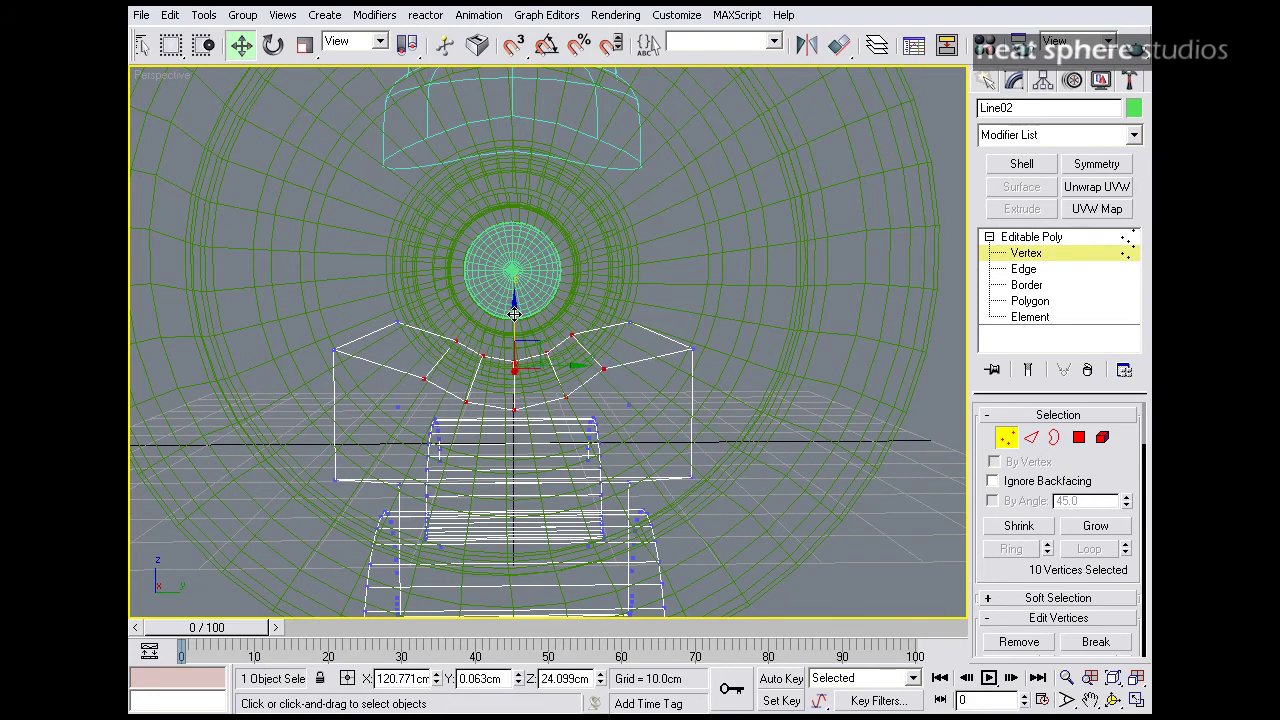
pyautogui.press('F3')
pyautogui.moveTo(488, 368)
pyautogui.keyDown('alt'); pyautogui.mouseDown(button='middle')
pyautogui.moveTo(500, 402)
pyautogui.moveTo(564, 381)
pyautogui.moveTo(652, 398)
pyautogui.moveTo(643, 405)
pyautogui.mouseUp(button='middle'); pyautogui.keyUp('alt')
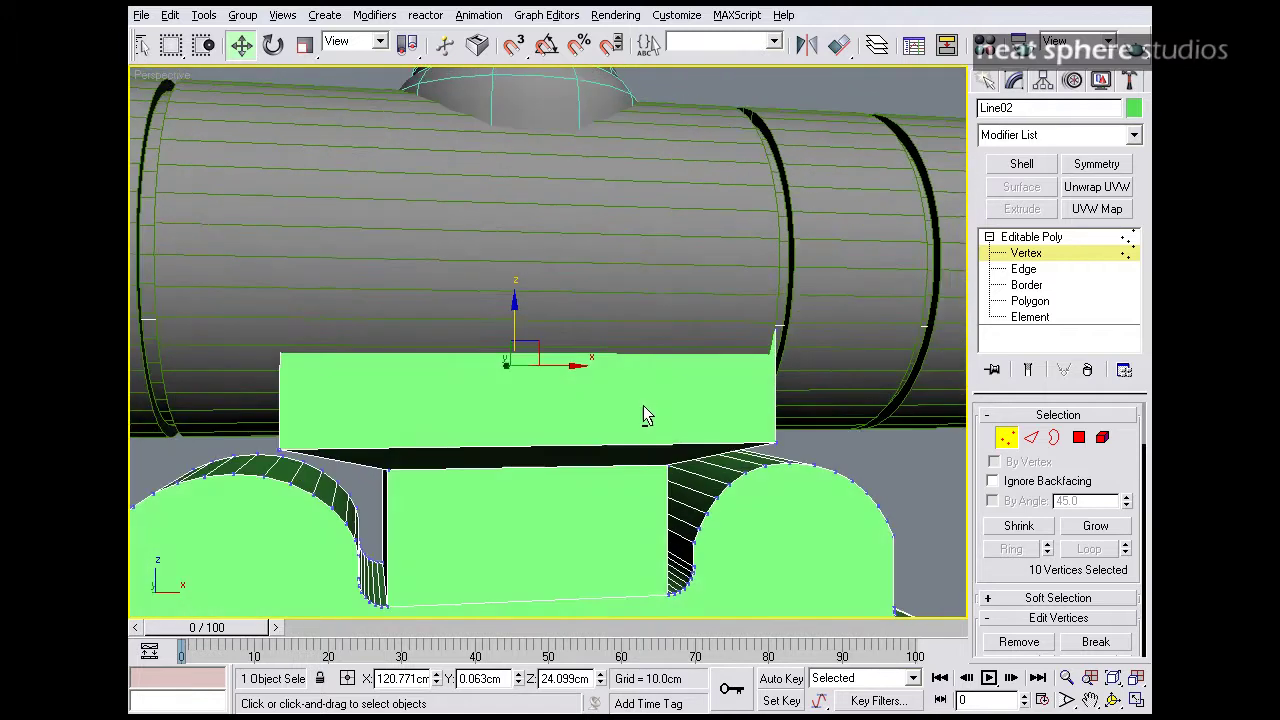
pyautogui.hotkey('alt', 'z')
pyautogui.moveTo(611, 351); pyautogui.dragTo(615, 378)
pyautogui.keyDown('alt'); pyautogui.moveTo(616, 378); pyautogui.dragTo(353, 394, button='middle'); pyautogui.keyUp('alt')
pyautogui.click(1012, 438)
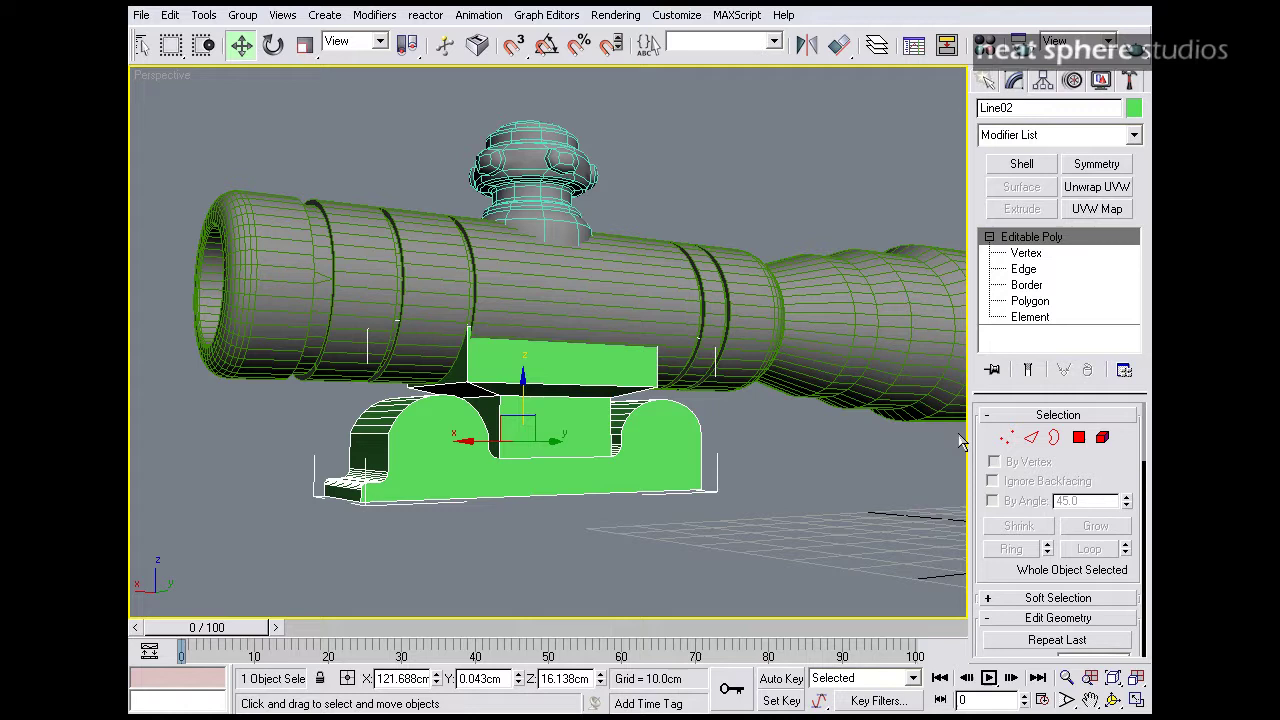
# - Move the whole mount along X to about 119.4 cm so its top block clears the groove in the scope tube
pyautogui.hotkey('alt', 'z')
pyautogui.moveTo(528, 422); pyautogui.dragTo(511, 391)
pyautogui.keyDown('alt'); pyautogui.moveTo(511, 391); pyautogui.dragTo(479, 394, button='middle'); pyautogui.keyUp('alt')
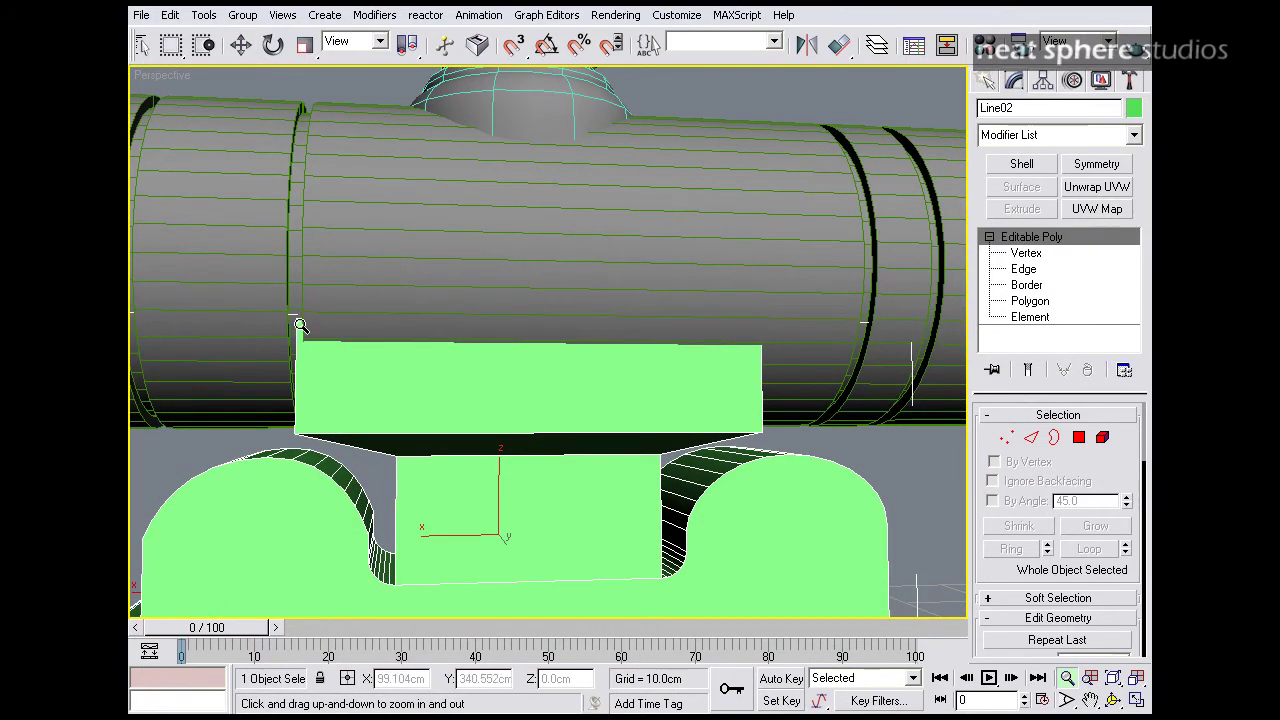
pyautogui.scroll(-6, 517, 346)
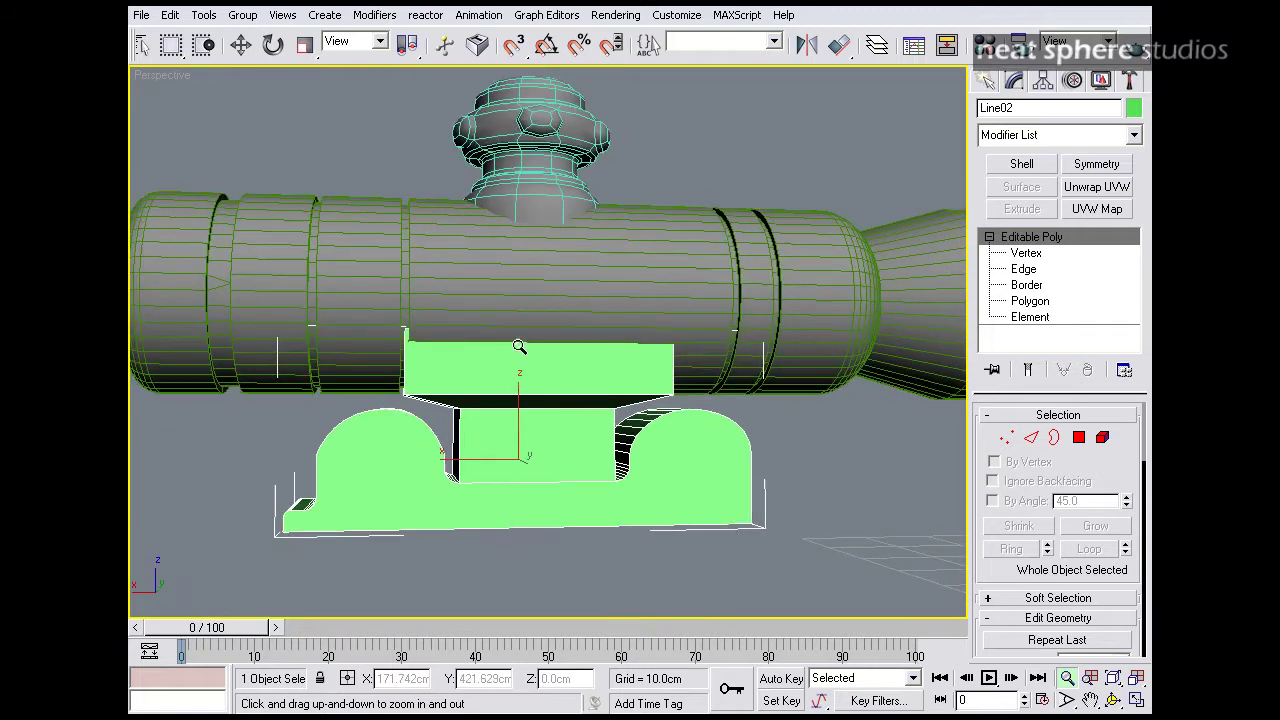
pyautogui.press('w')
pyautogui.moveTo(472, 462); pyautogui.dragTo(504, 464)
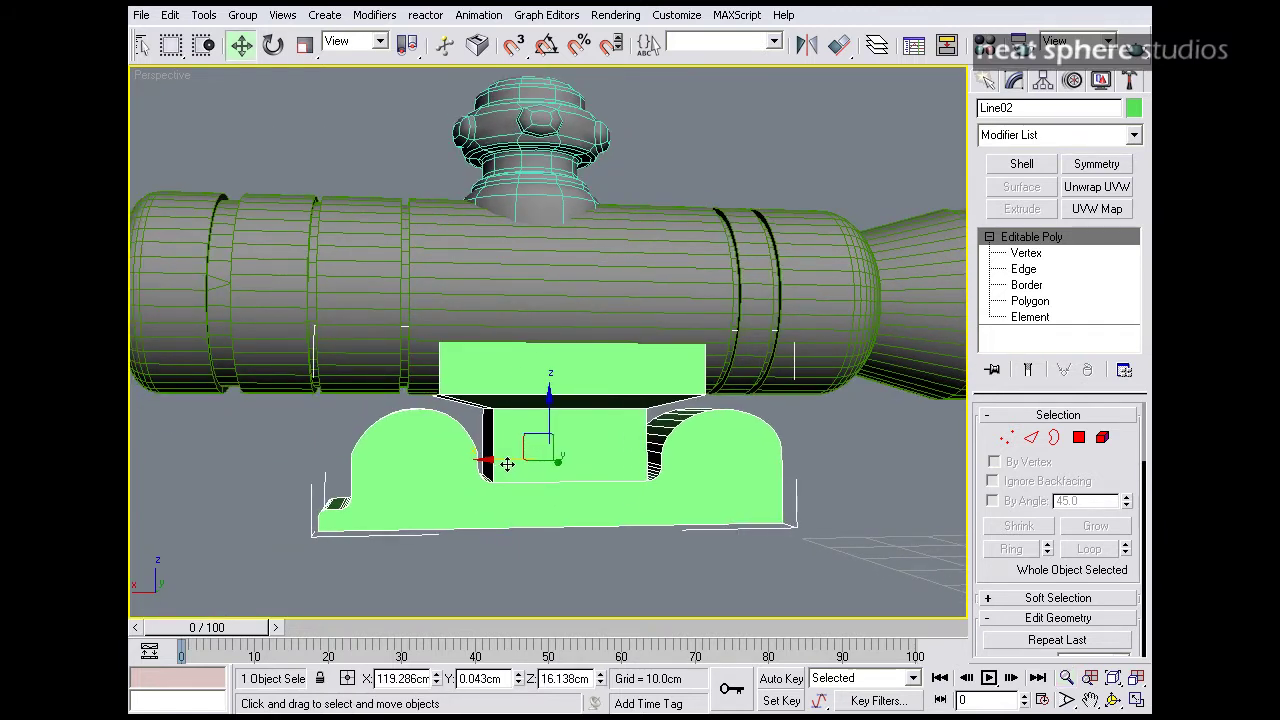
pyautogui.keyDown('alt'); pyautogui.moveTo(508, 463); pyautogui.dragTo(530, 459, button='middle'); pyautogui.keyUp('alt')
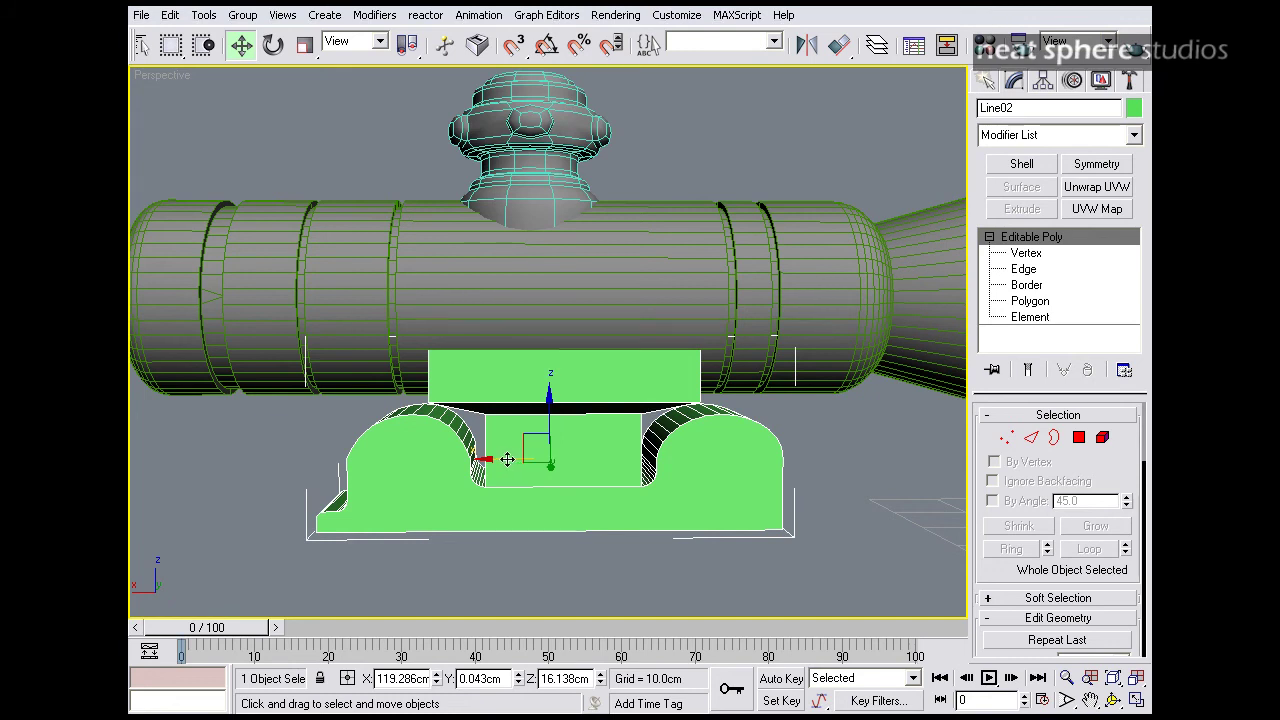
# - Shift the scope's adjustment turret about 2.37 cm in negative X, and hide the grid in the front view to compare with the reference
pyautogui.click(543, 171)
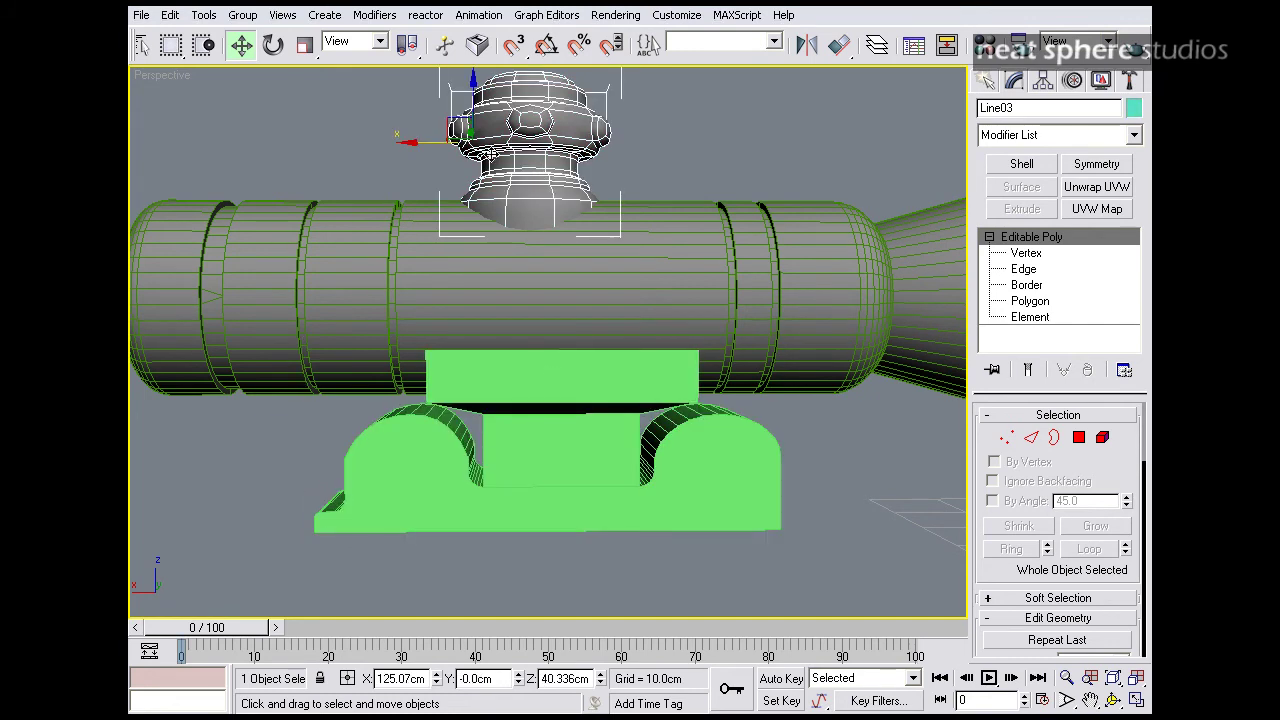
pyautogui.moveTo(425, 145); pyautogui.dragTo(460, 147)
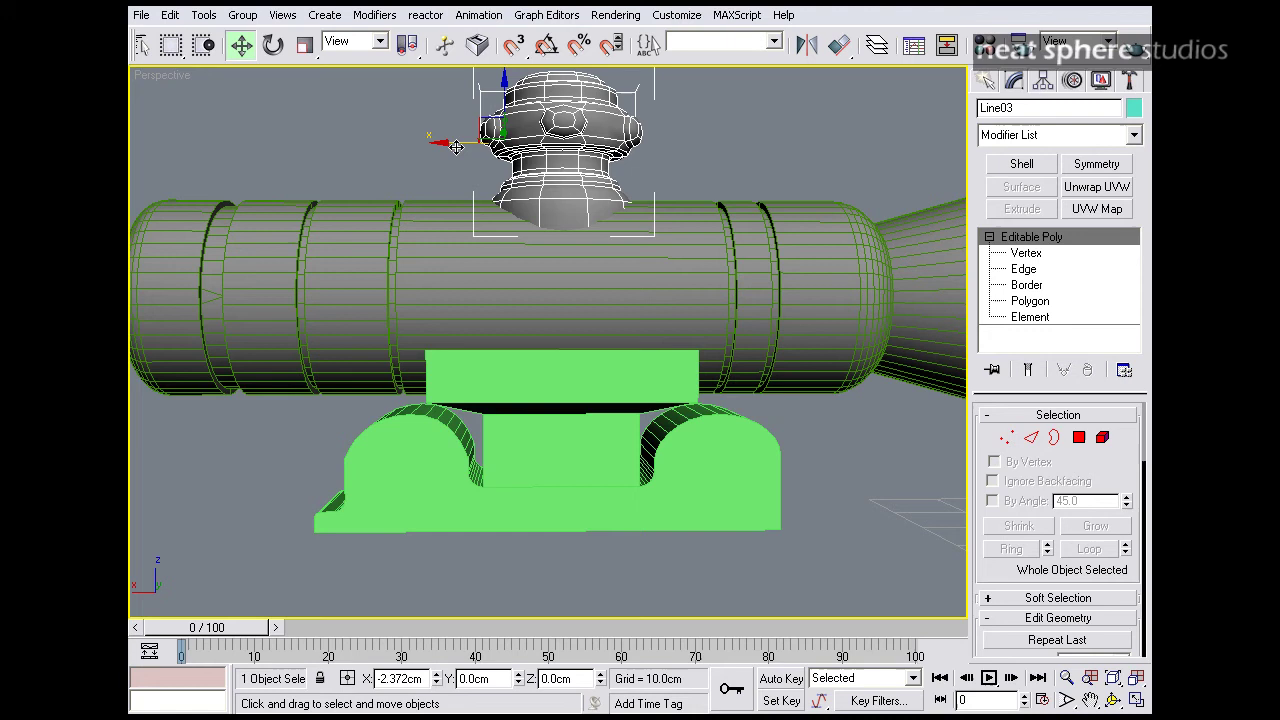
pyautogui.keyDown('alt'); pyautogui.moveTo(405, 362); pyautogui.dragTo(765, 366, button='middle'); pyautogui.keyUp('alt')
pyautogui.hotkey('alt', 'w')
pyautogui.hotkey('alt', 'z')
pyautogui.moveTo(748, 200); pyautogui.dragTo(726, 316)
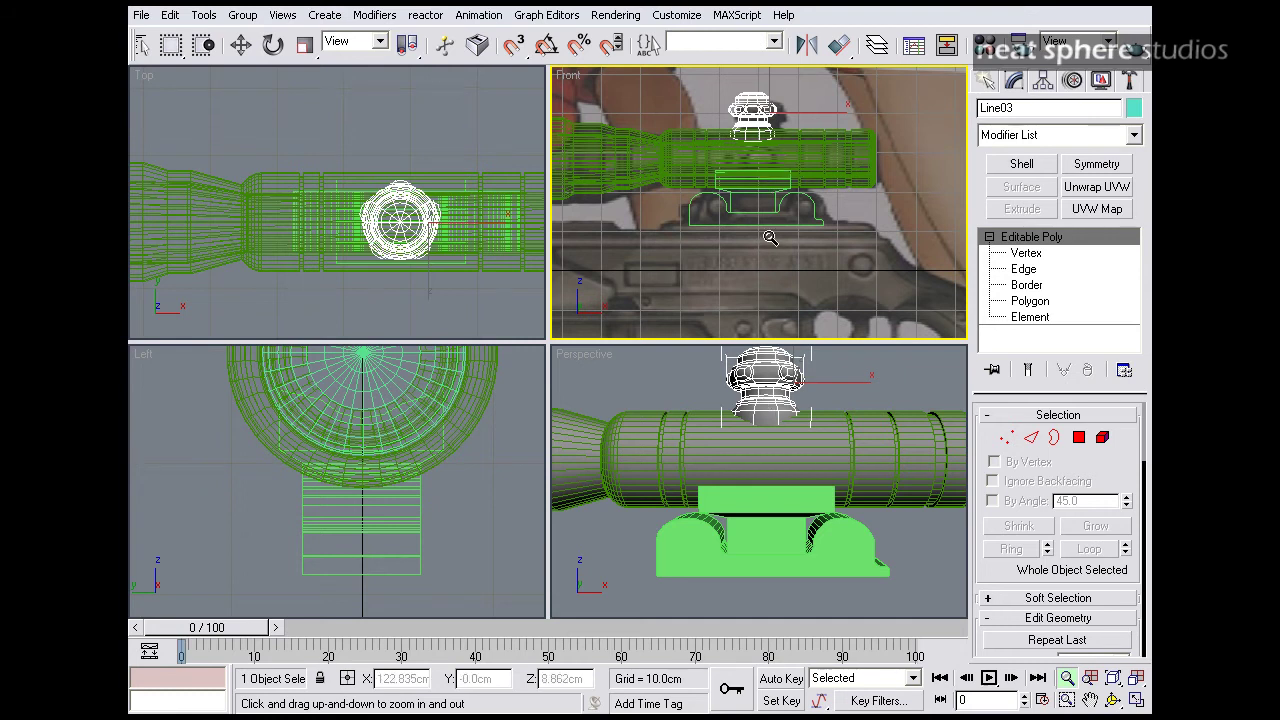
pyautogui.press('g')
pyautogui.moveTo(784, 408); pyautogui.dragTo(849, 447, button='middle')
pyautogui.press('w')
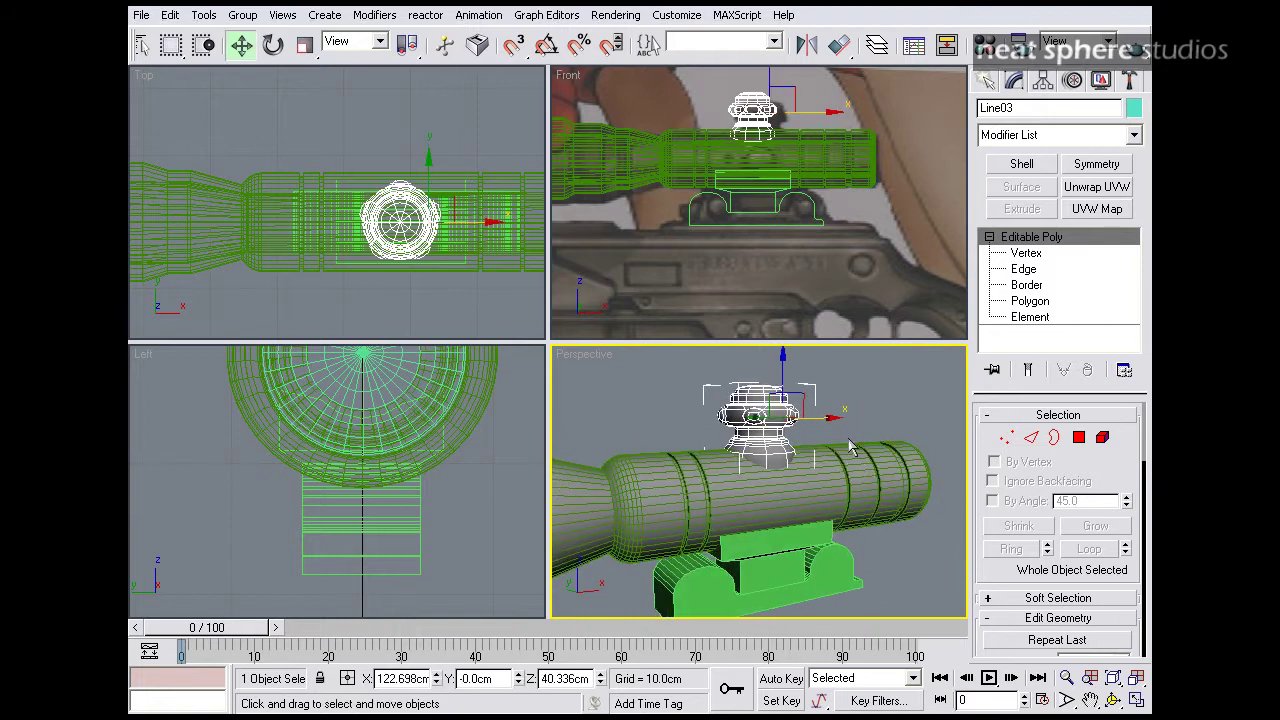
# - Unhide all hidden objects in the scene and bring the mount into close view
pyautogui.rightClick(797, 420)
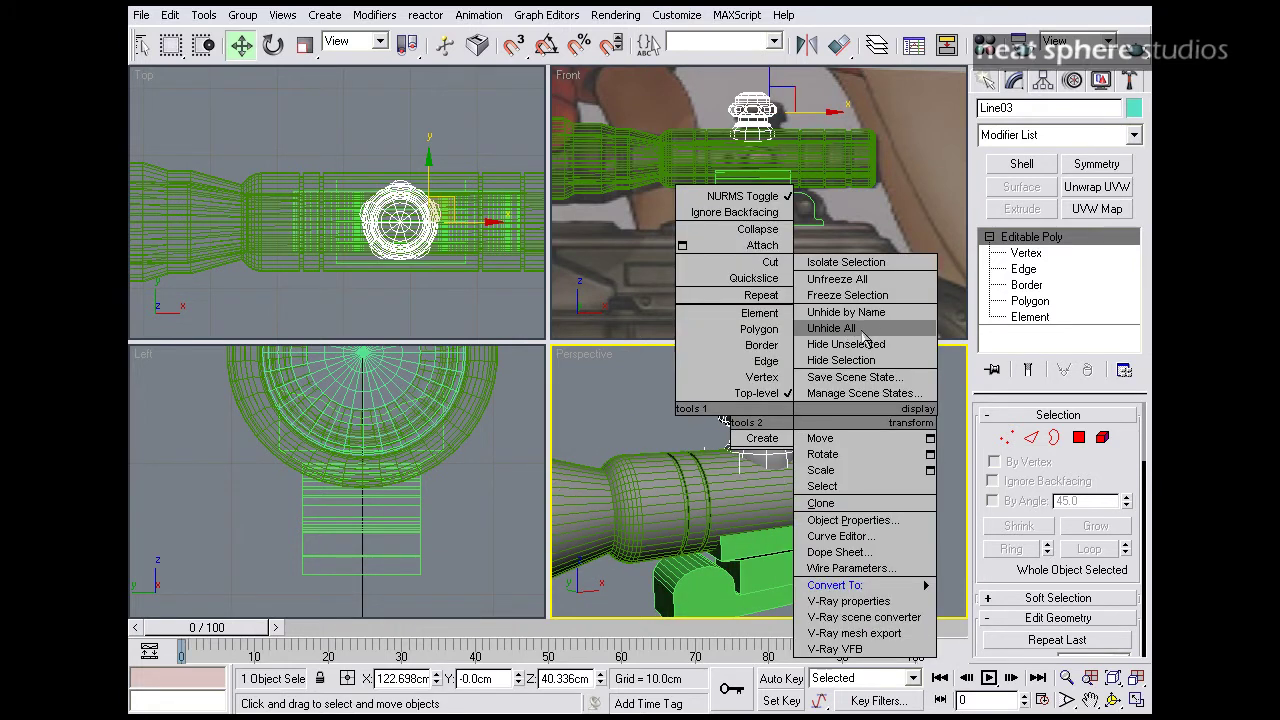
pyautogui.click(831, 328)
pyautogui.keyDown('alt'); pyautogui.moveTo(769, 487); pyautogui.dragTo(820, 480, button='middle'); pyautogui.keyUp('alt')
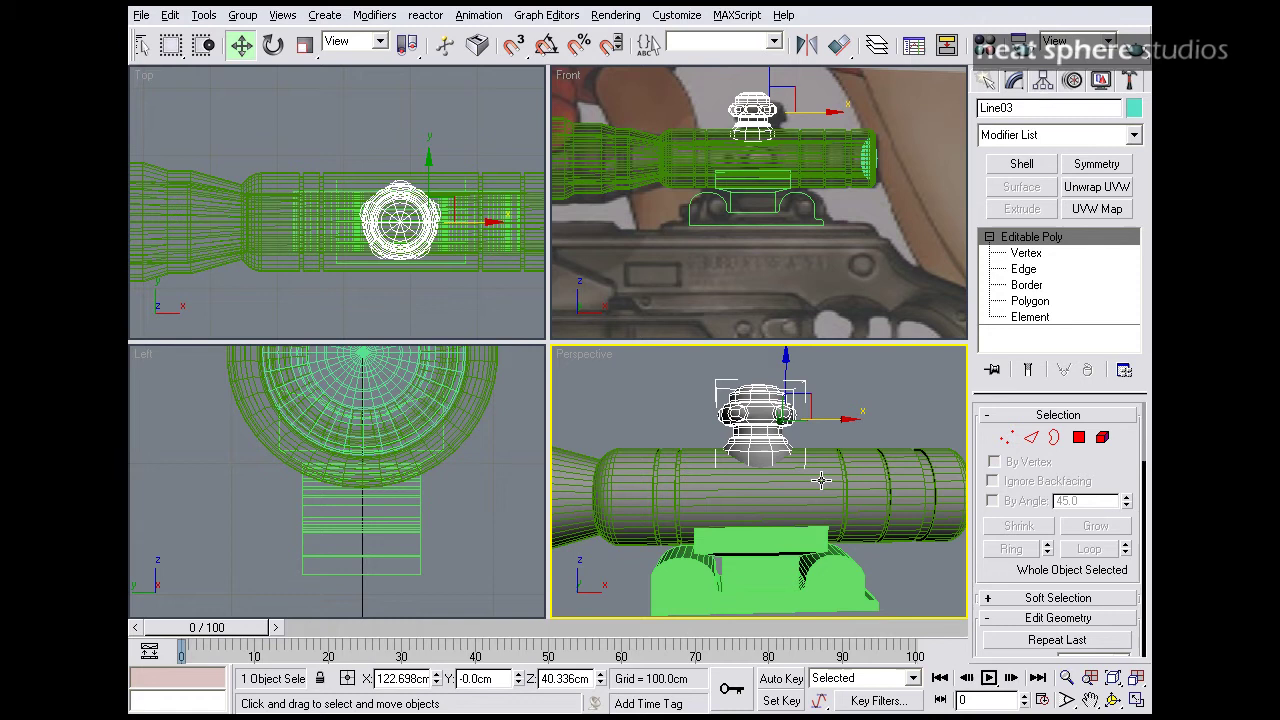
pyautogui.hotkey('alt', 'z')
pyautogui.moveTo(812, 448); pyautogui.dragTo(808, 466)
pyautogui.hotkey('alt', 'w')
pyautogui.moveTo(560, 542); pyautogui.dragTo(617, 466, button='middle')
pyautogui.moveTo(617, 466); pyautogui.dragTo(628, 451)
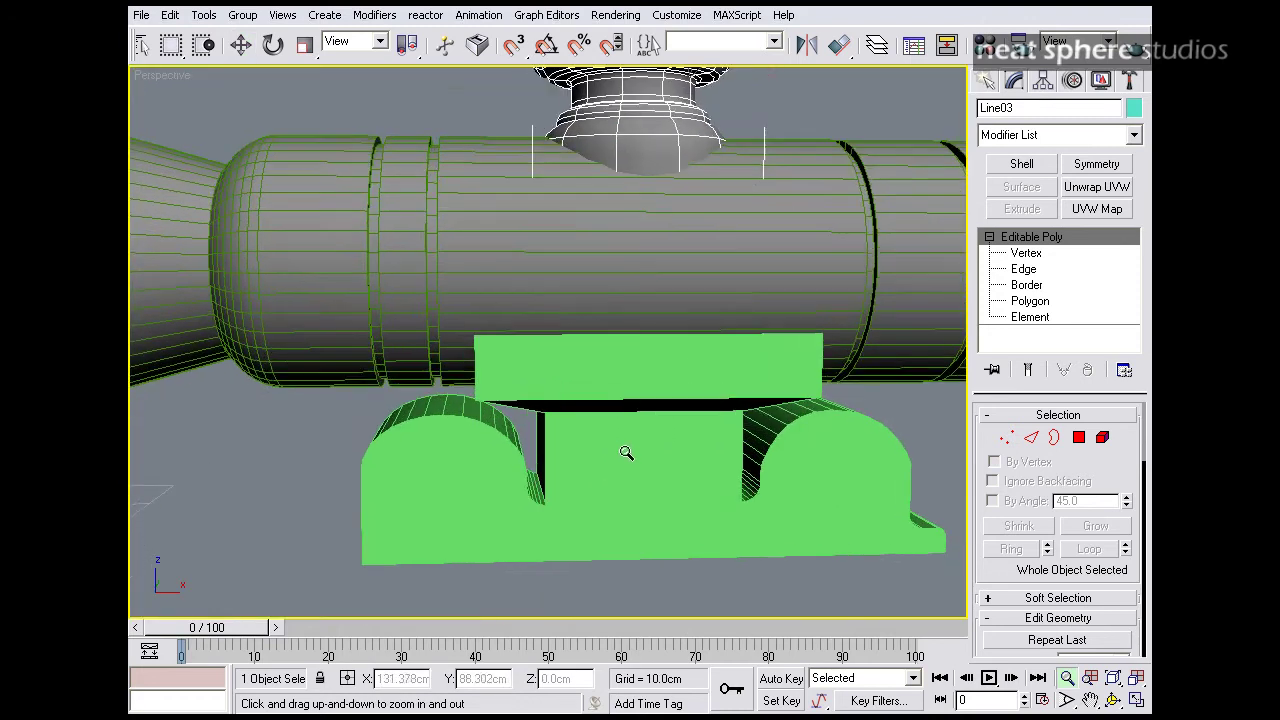
pyautogui.keyDown('alt'); pyautogui.moveTo(603, 457); pyautogui.dragTo(726, 449, button='middle'); pyautogui.keyUp('alt')
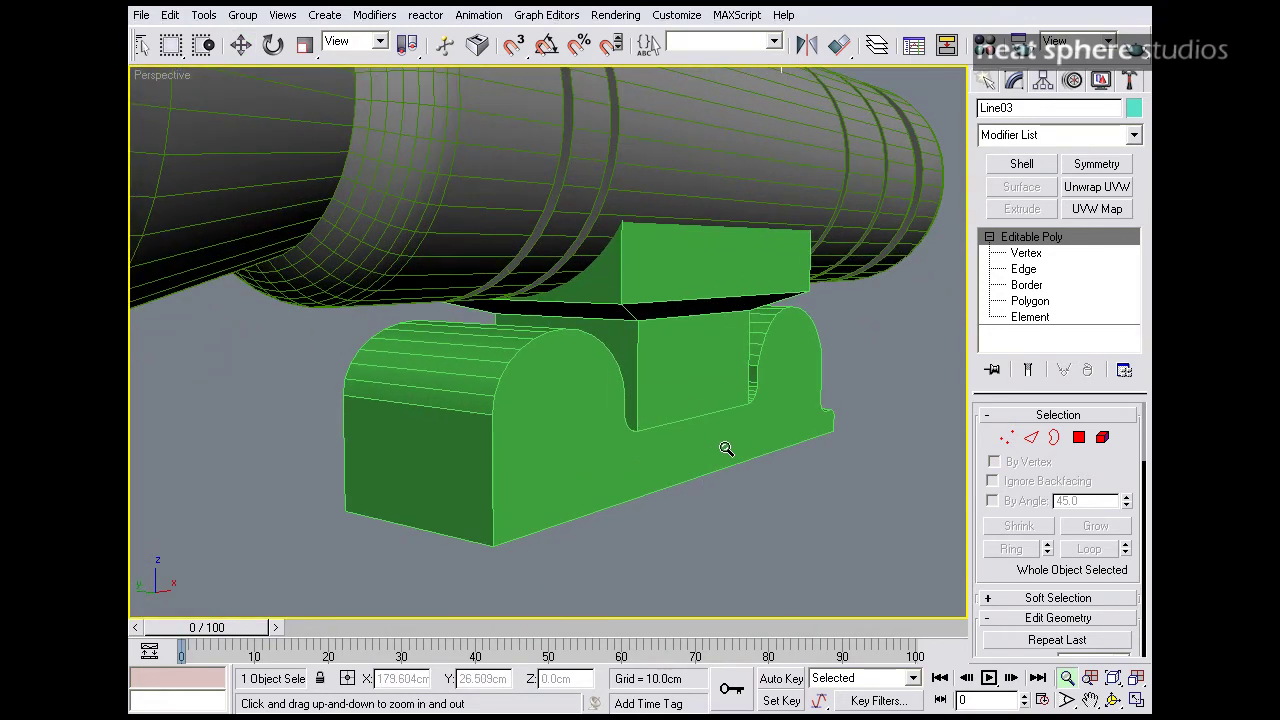
# - On the mount's front side face, cut an edge from each lower corner of the center block down to the bottom edge
pyautogui.press('w')
pyautogui.click(686, 454)
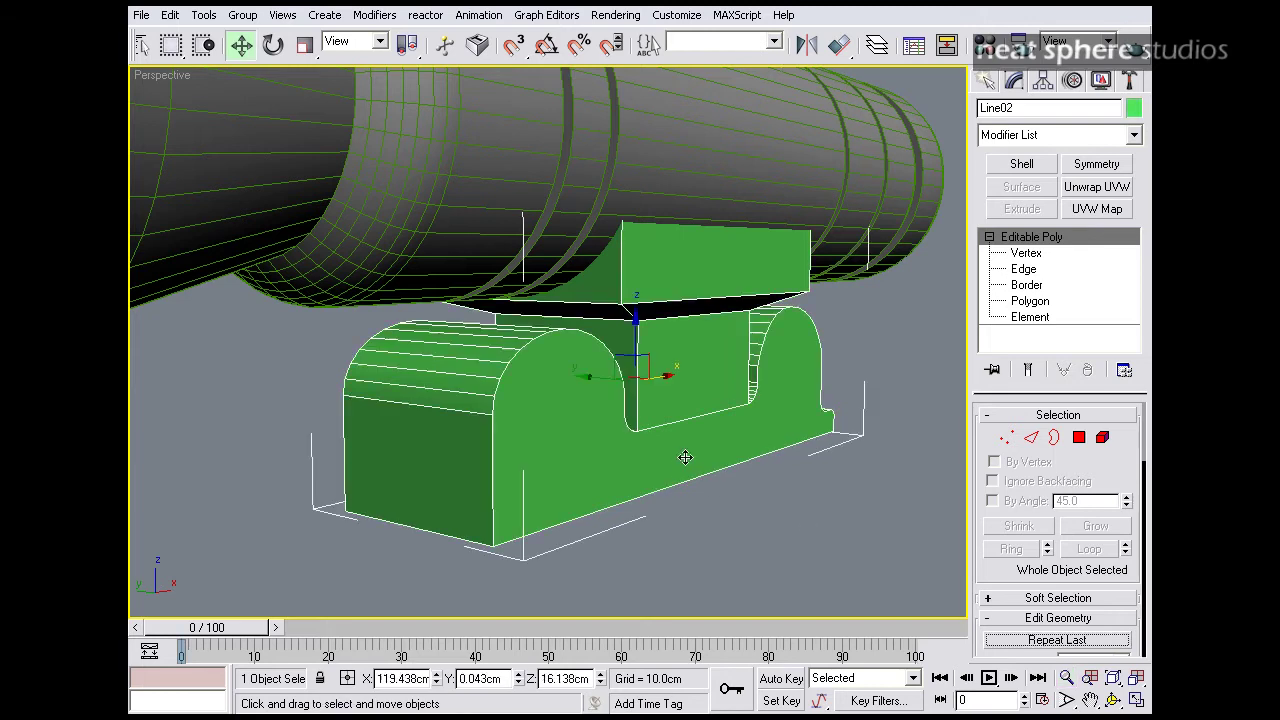
pyautogui.keyDown('alt'); pyautogui.moveTo(806, 525); pyautogui.dragTo(712, 534, button='middle'); pyautogui.keyUp('alt')
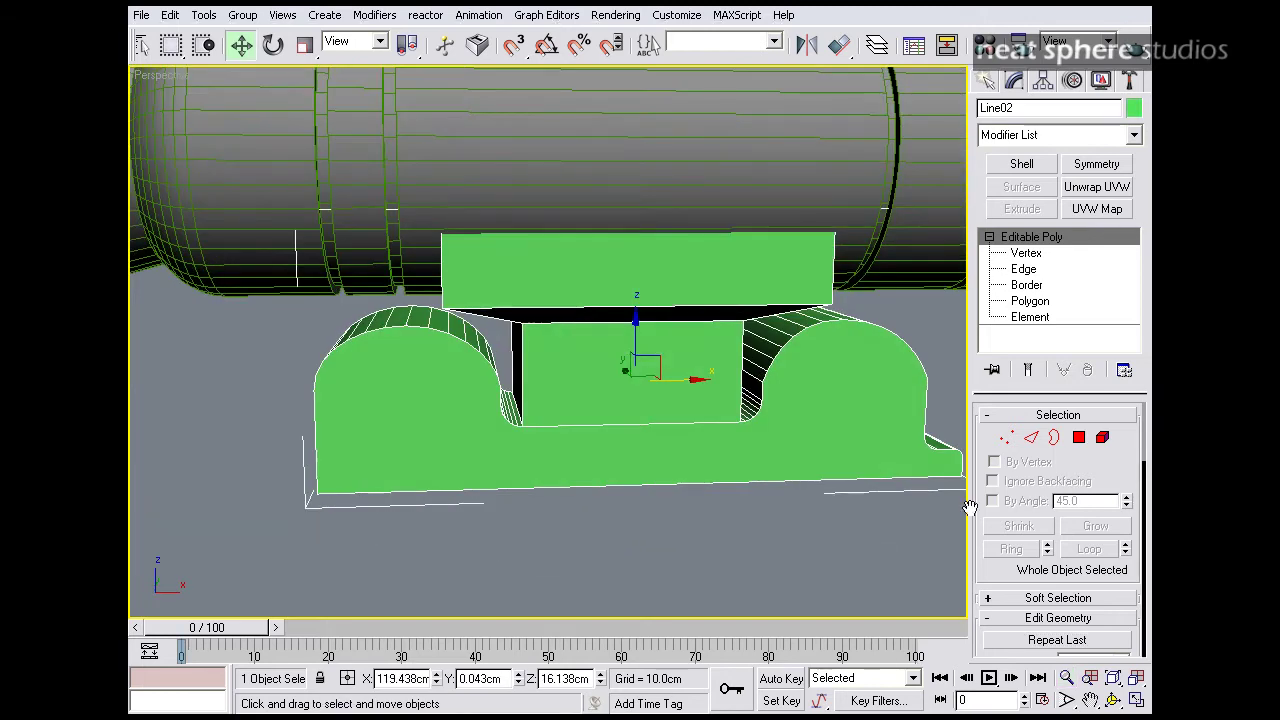
pyautogui.click(1012, 447)
pyautogui.scroll(5, 655, 476)
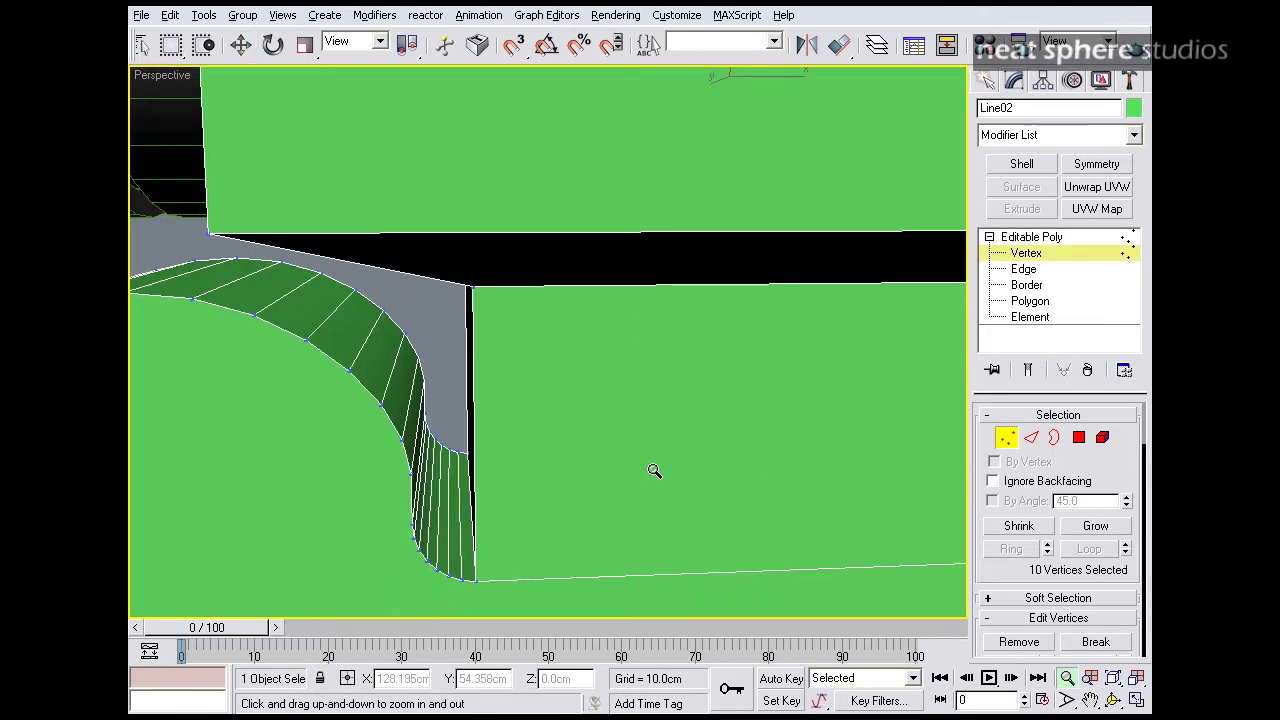
pyautogui.moveTo(745, 545); pyautogui.dragTo(711, 480, button='middle')
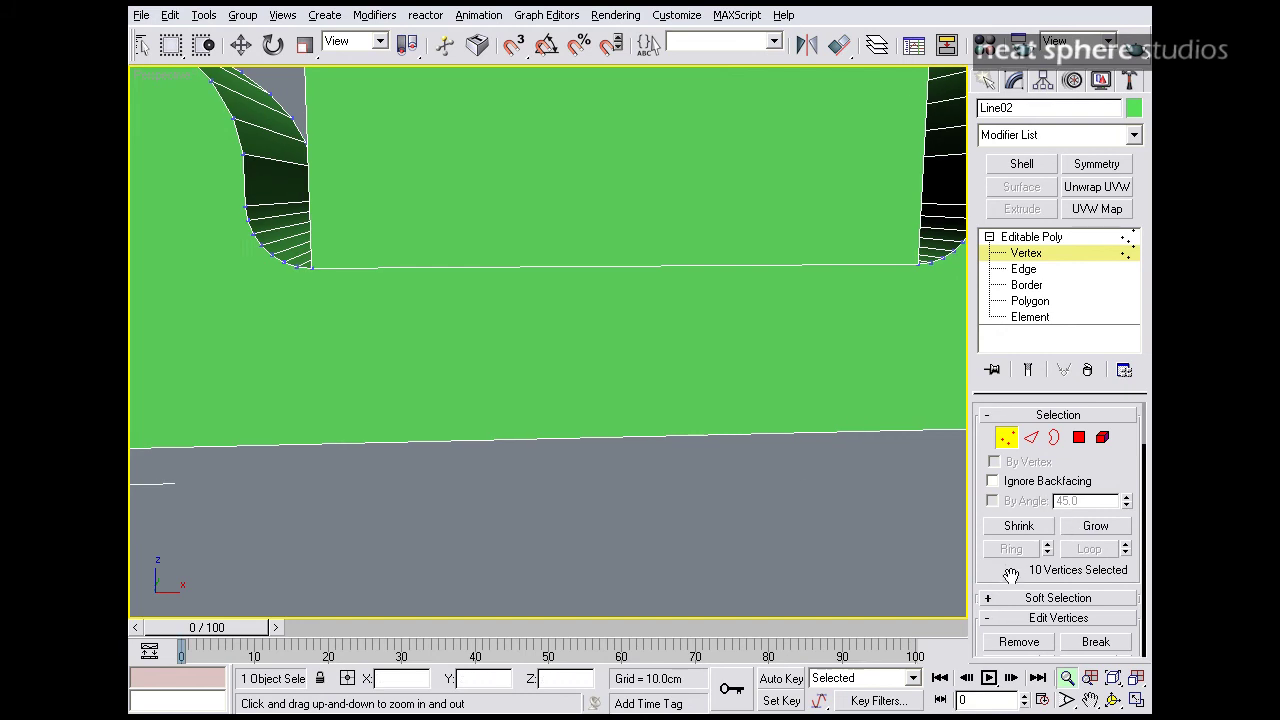
pyautogui.scroll(-5, 1011, 575)
pyautogui.scroll(-2, 1125, 612)
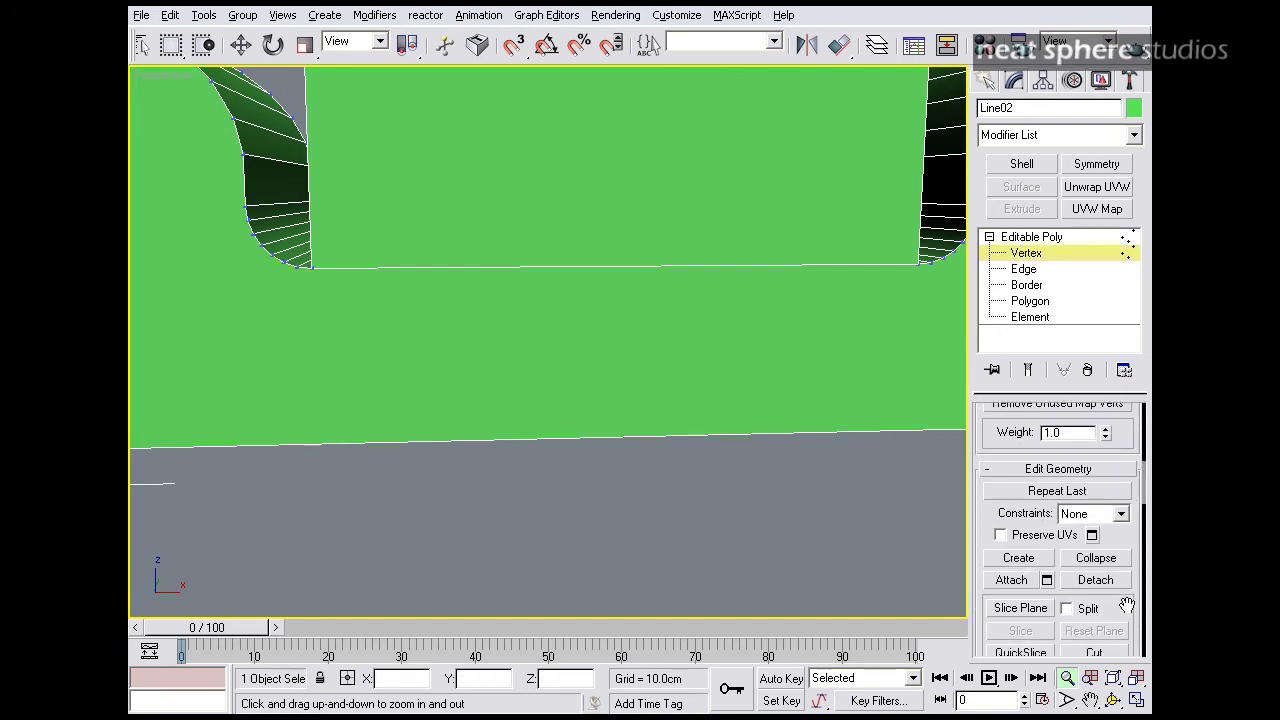
pyautogui.click(1095, 652)
pyautogui.click(918, 268)
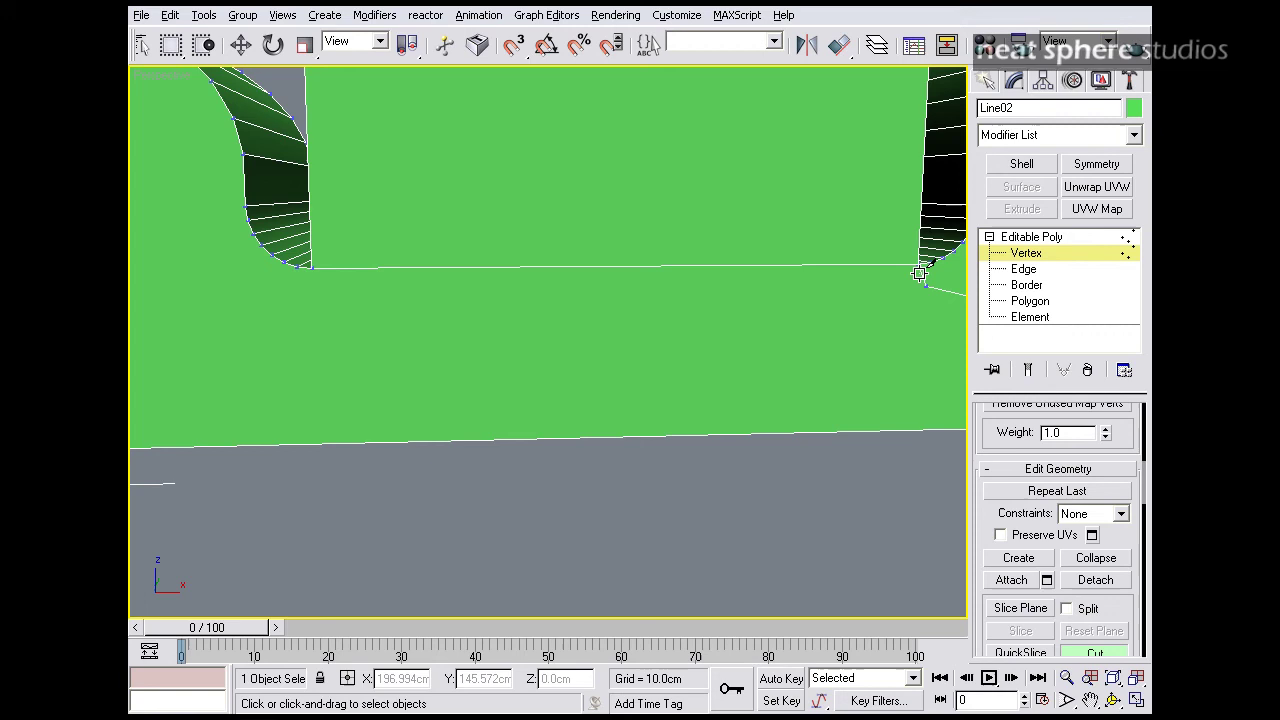
pyautogui.click(308, 268)
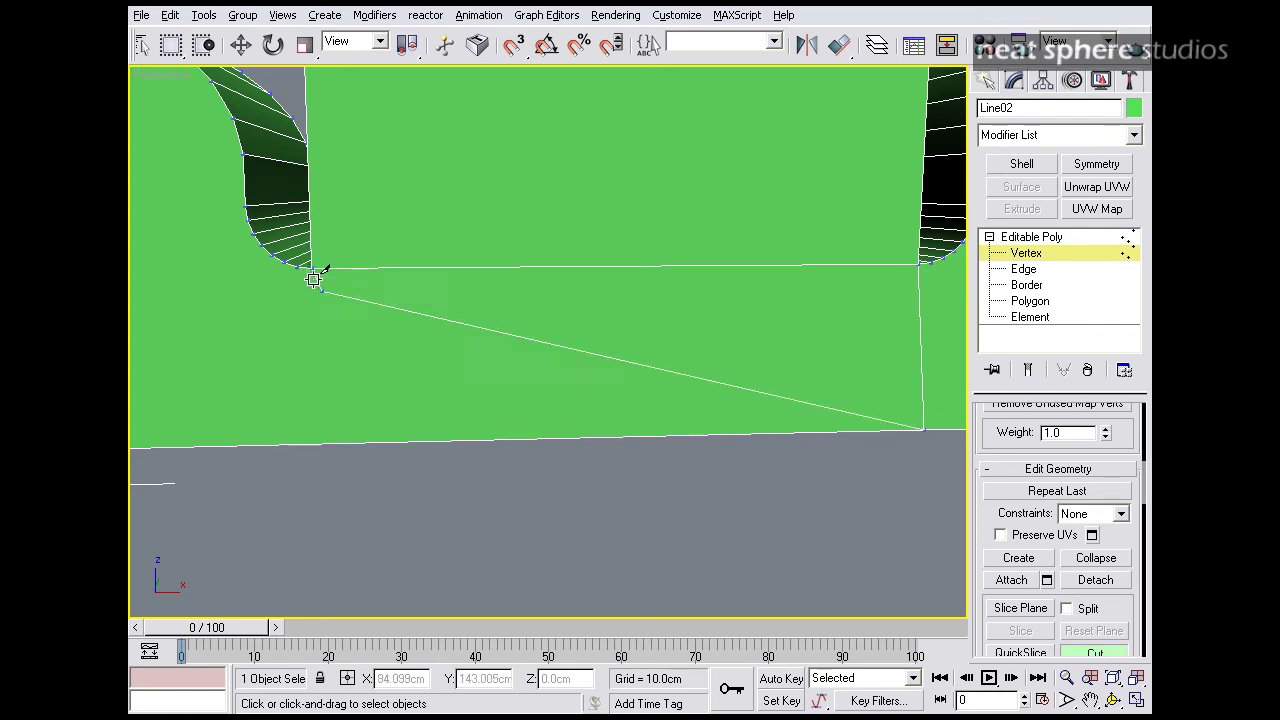
pyautogui.click(318, 443)
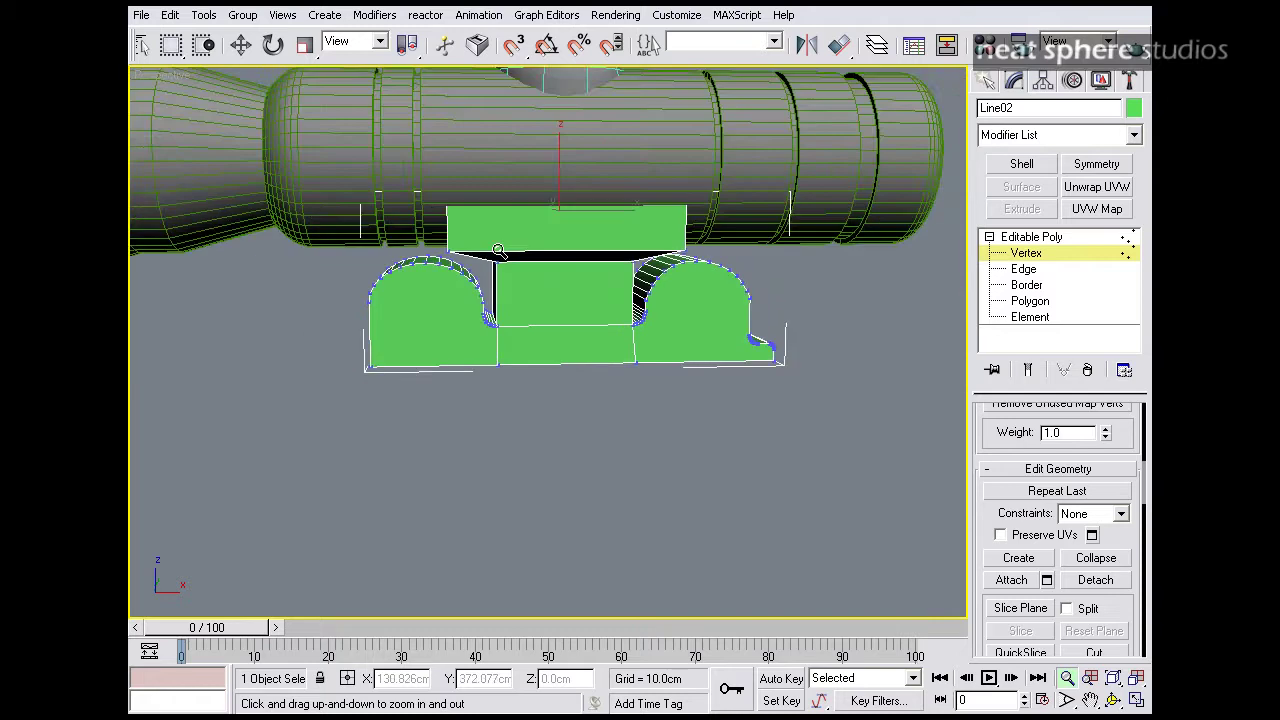
# - Cut matching edges on the mount's opposite side face from both lower corners of the center block to the bottom edge
pyautogui.keyDown('alt'); pyautogui.moveTo(700, 320); pyautogui.dragTo(597, 466, button='middle'); pyautogui.keyUp('alt')
pyautogui.moveTo(597, 466); pyautogui.dragTo(557, 426)
pyautogui.rightClick(343, 338)
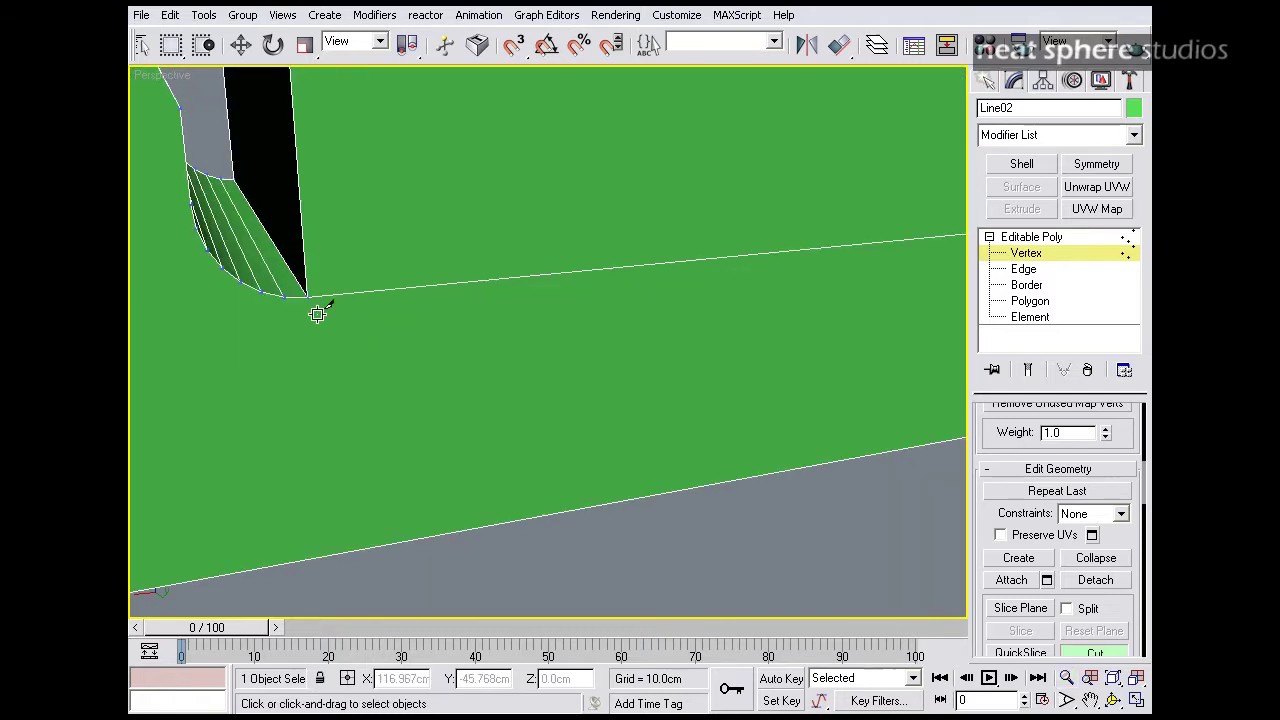
pyautogui.click(308, 296)
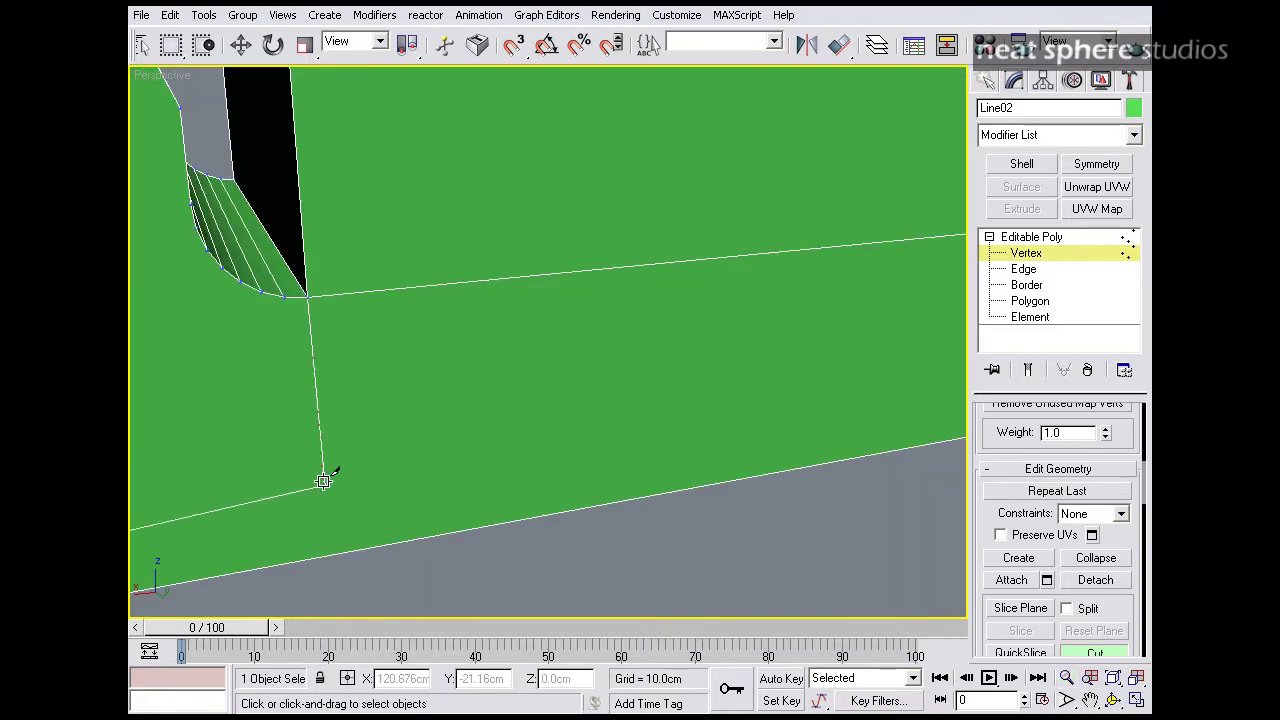
pyautogui.click(318, 556)
pyautogui.rightClick(407, 534)
pyautogui.moveTo(790, 441); pyautogui.dragTo(250, 462, button='middle')
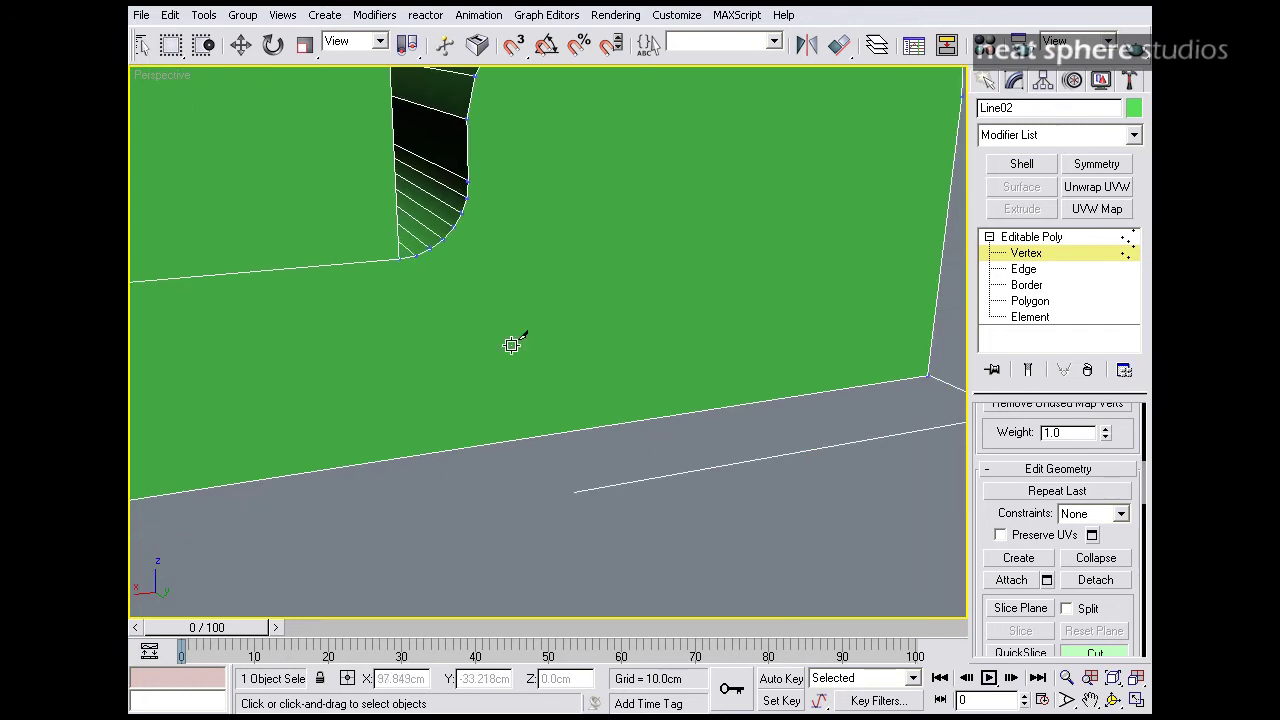
pyautogui.click(398, 260)
pyautogui.click(411, 456)
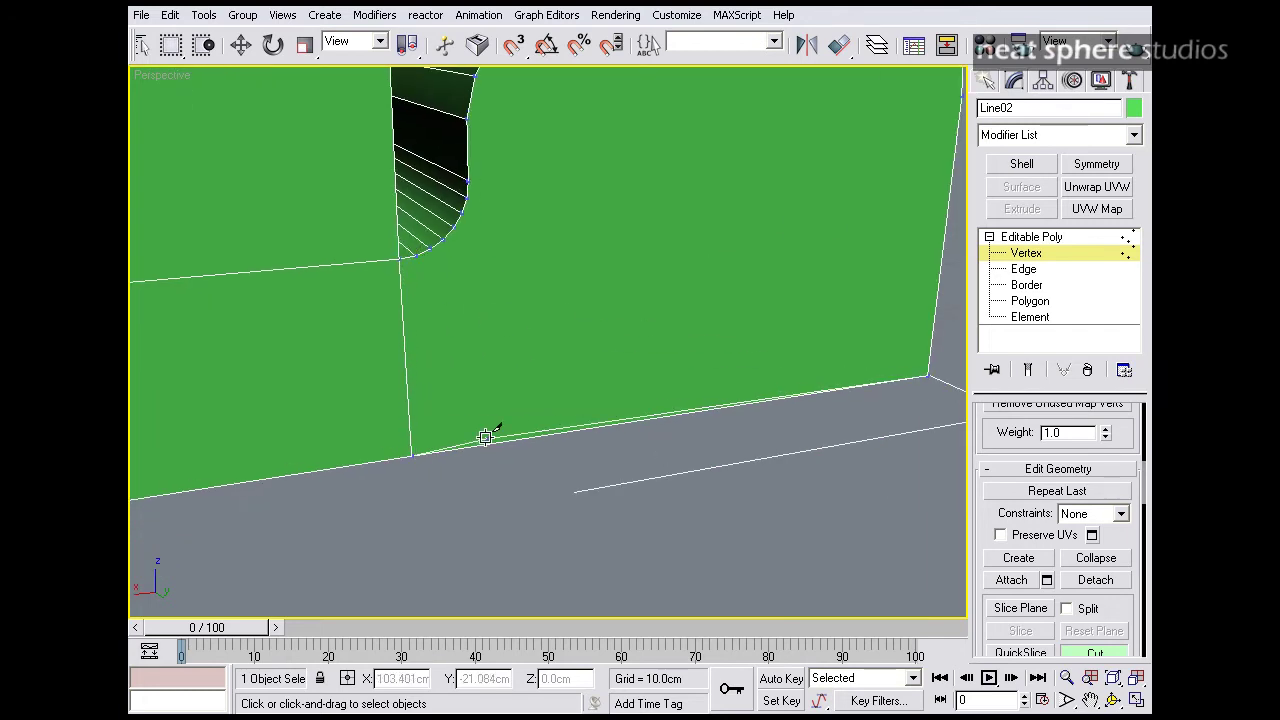
pyautogui.rightClick(500, 425)
# - In the front view, move the lower cut vertices under the center block's positive-X corner along X to straighten the edge vertically
pyautogui.hotkey('alt', 'w')
pyautogui.middleClick(408, 387)
pyautogui.middleClick(709, 267)
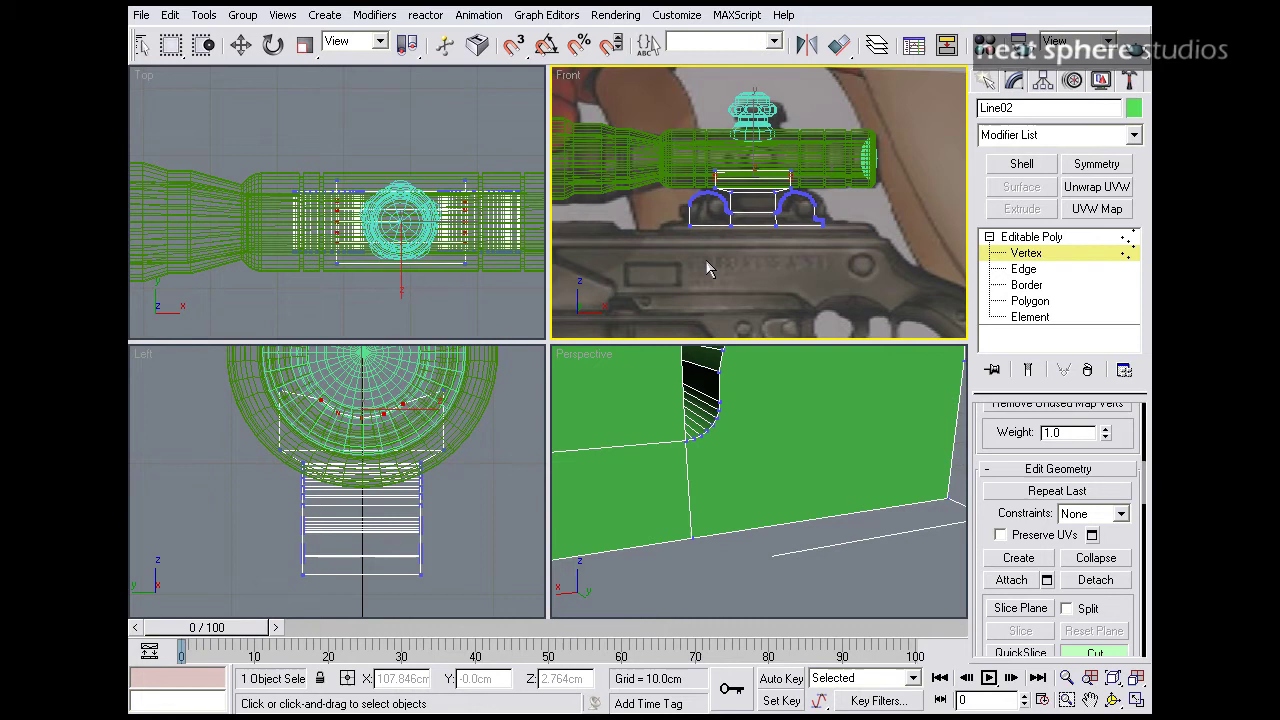
pyautogui.moveTo(742, 232); pyautogui.dragTo(733, 210, button='middle')
pyautogui.scroll(3, 734, 212)
pyautogui.hotkey('alt', 'w')
pyautogui.scroll(3, 700, 260)
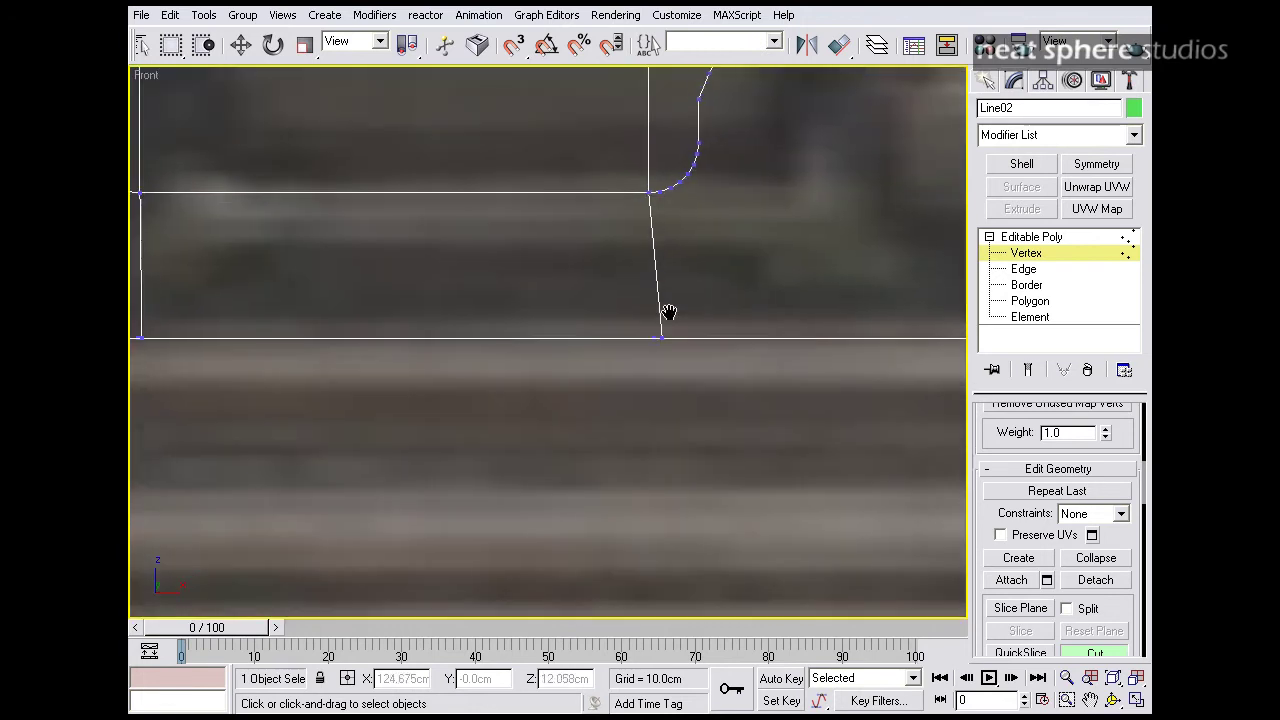
pyautogui.press('w')
pyautogui.moveTo(703, 300); pyautogui.dragTo(643, 364)
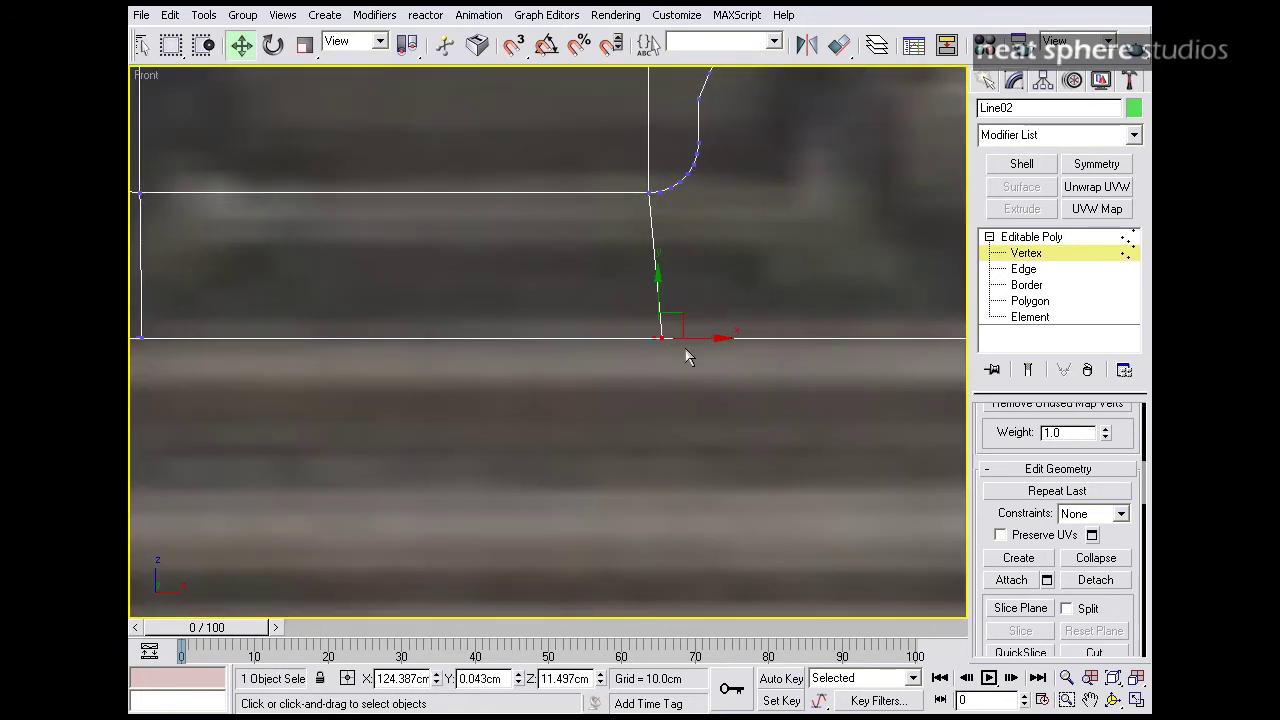
pyautogui.scroll(2, 729, 349)
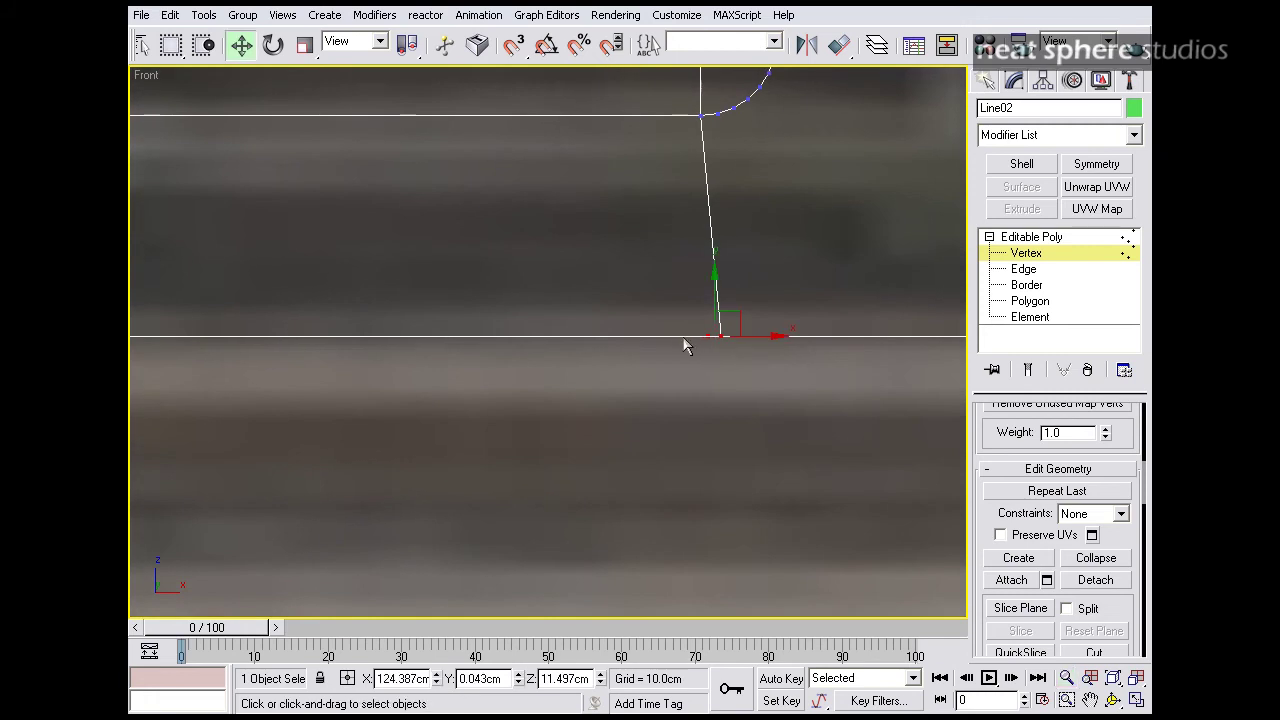
pyautogui.click(708, 338)
pyautogui.moveTo(708, 338); pyautogui.dragTo(745, 337)
# - Move the lower cut vertices beneath the center block's negative-X corner along X until that edge is vertical too
pyautogui.moveTo(300, 413); pyautogui.dragTo(781, 418, button='middle')
pyautogui.moveTo(417, 384); pyautogui.dragTo(607, 413, button='middle')
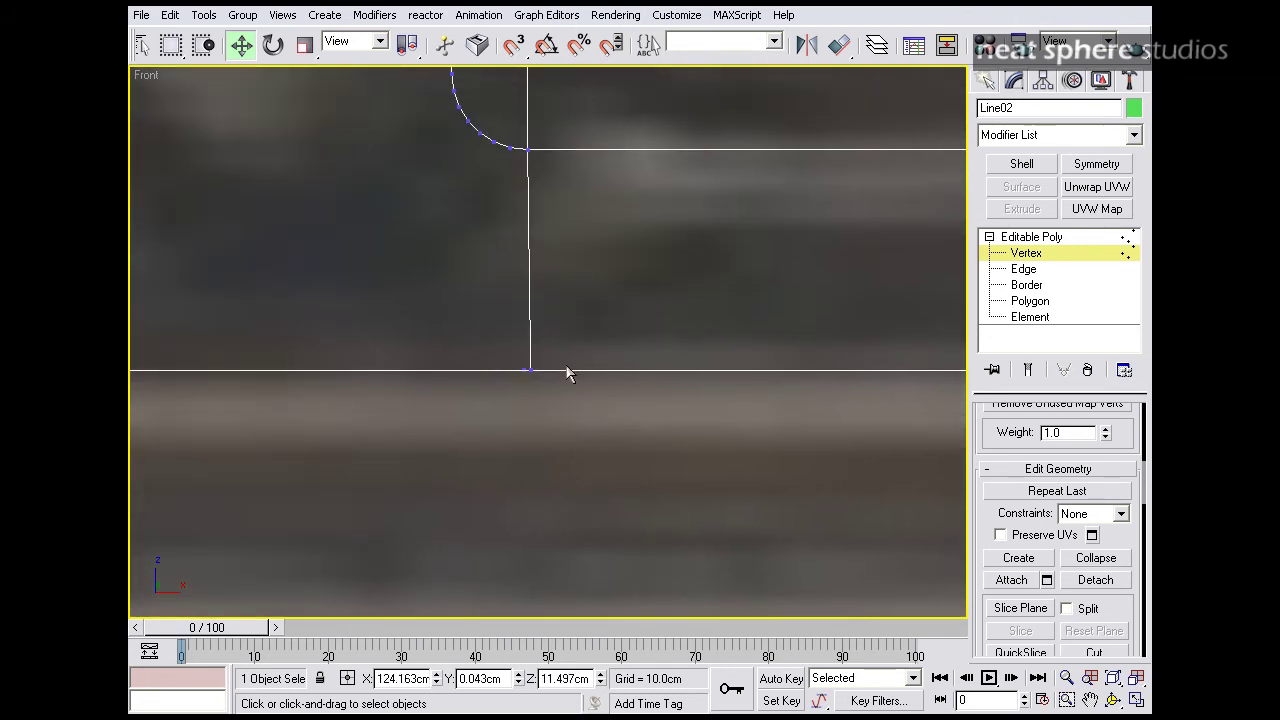
pyautogui.moveTo(532, 397); pyautogui.dragTo(566, 397, button='middle')
pyautogui.scroll(2, 566, 397)
pyautogui.click(569, 397)
pyautogui.moveTo(613, 399); pyautogui.dragTo(628, 399)
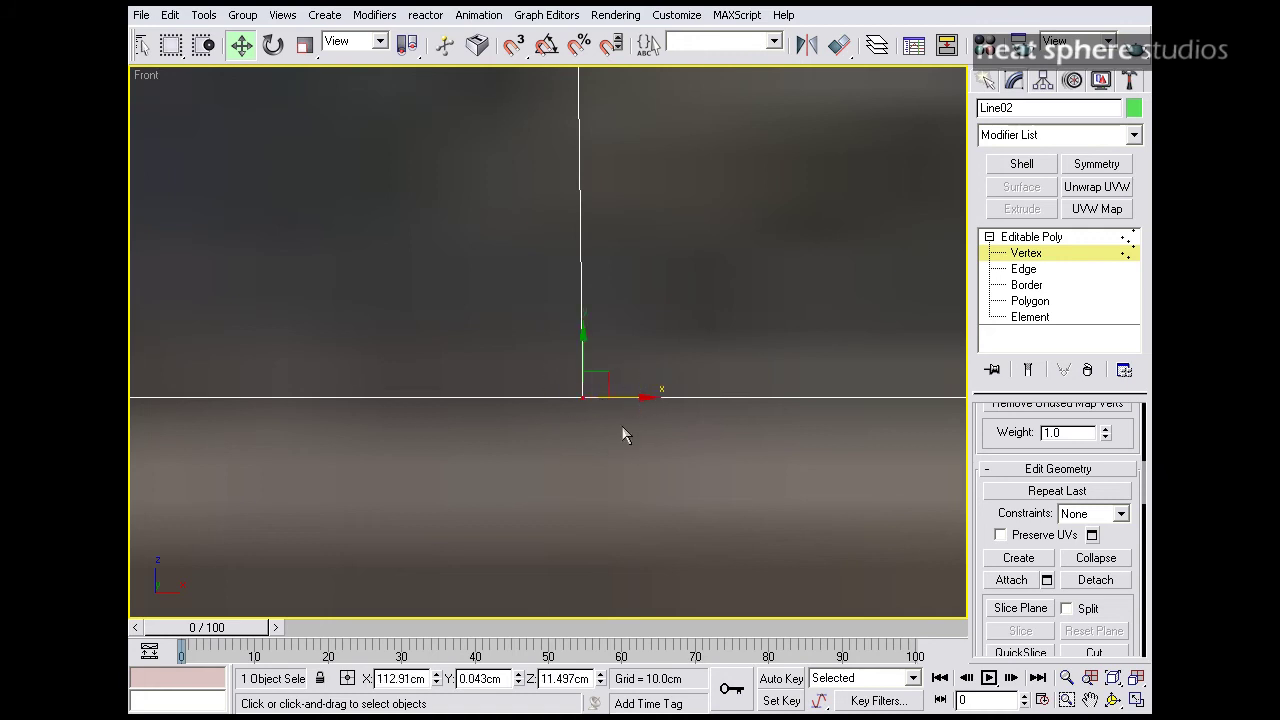
pyautogui.moveTo(622, 428); pyautogui.dragTo(622, 404, button='middle')
pyautogui.moveTo(620, 372); pyautogui.dragTo(617, 372)
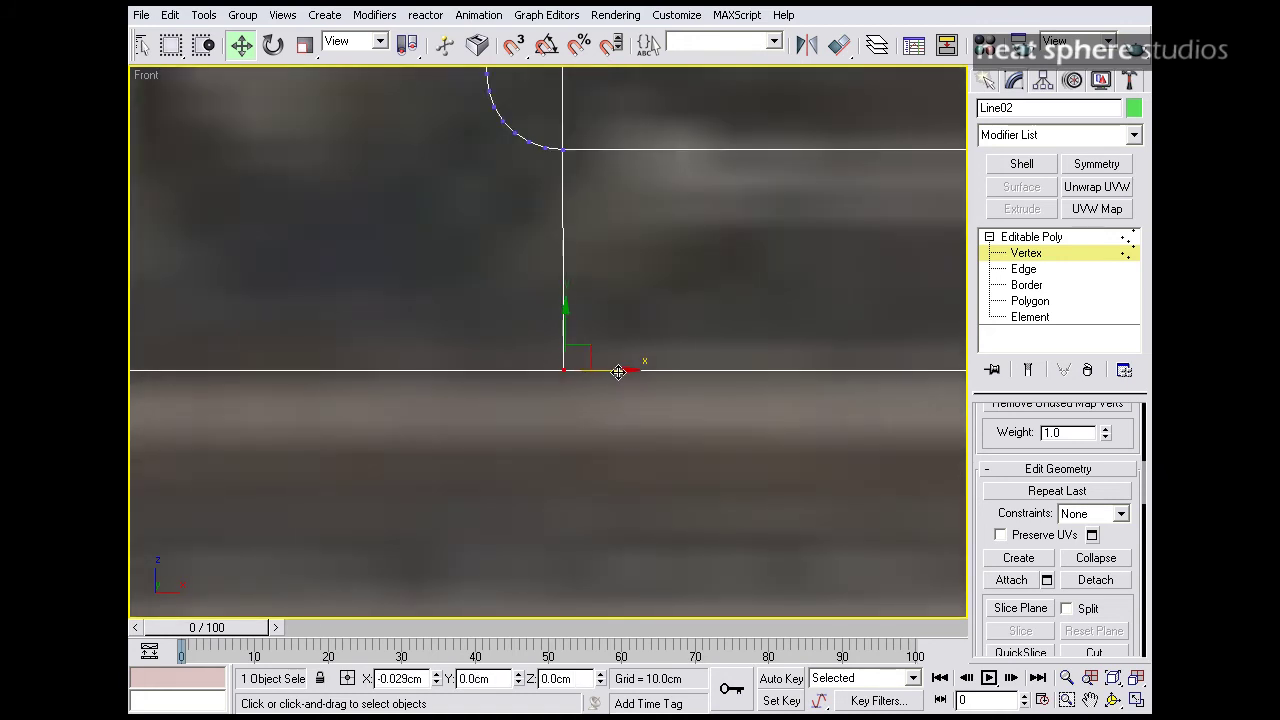
# - In the perspective view, inset the three polygons of the mount base's side face together by about 0.4 cm
pyautogui.scroll(-5, 717, 393)
pyautogui.hotkey('alt', 'w')
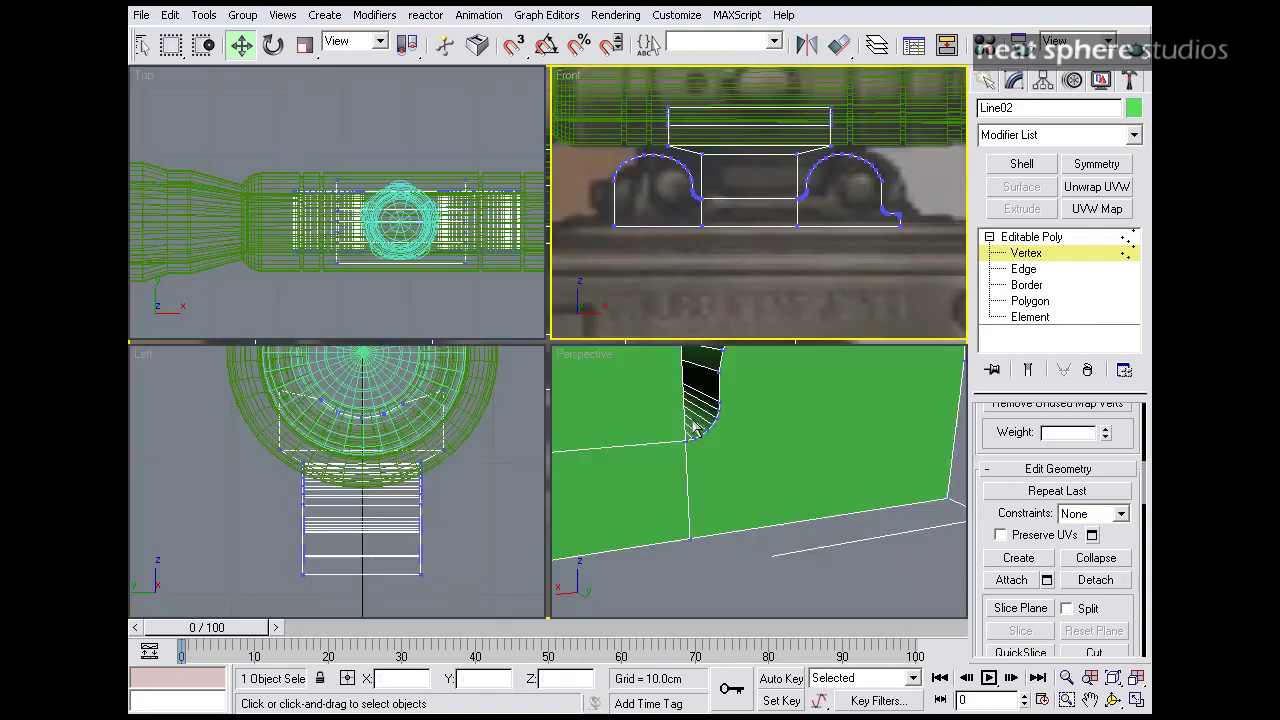
pyautogui.click(800, 548)
pyautogui.hotkey('alt', 'w')
pyautogui.hotkey('alt', 'z')
pyautogui.scroll(-6, 660, 335)
pyautogui.scroll(2, 460, 340)
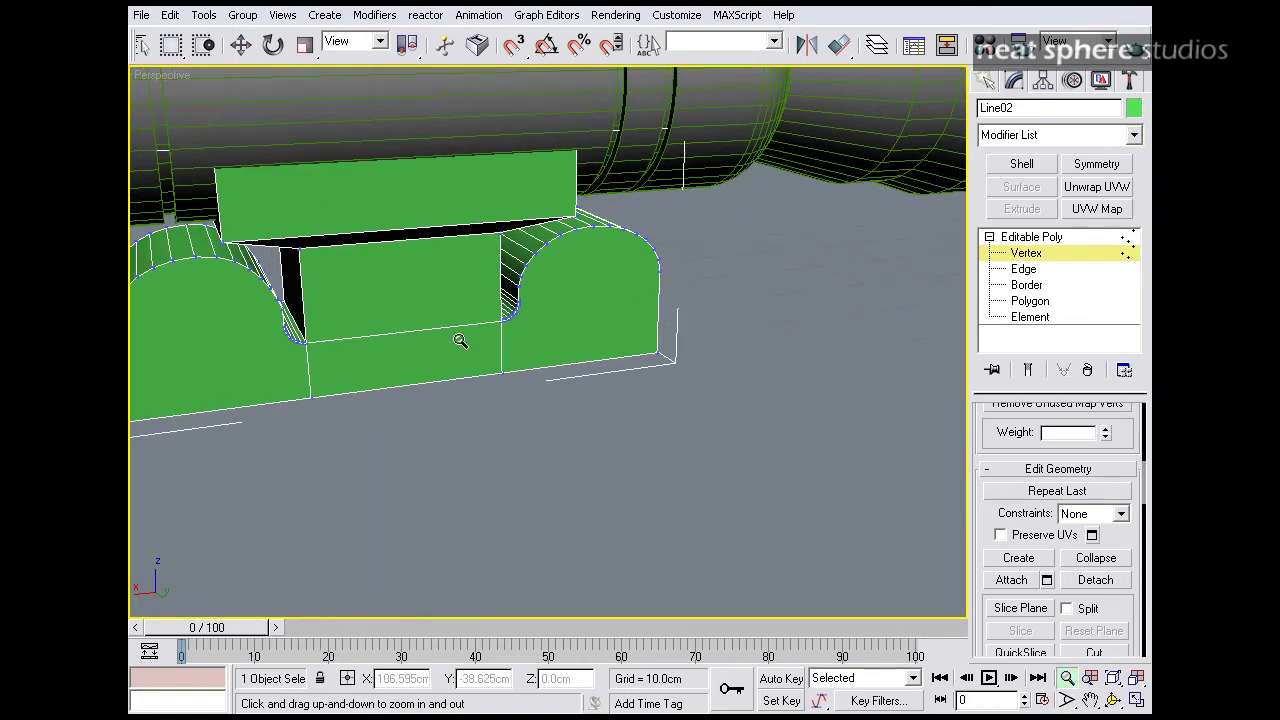
pyautogui.moveTo(460, 340); pyautogui.dragTo(700, 350, button='middle')
pyautogui.moveTo(760, 394); pyautogui.dragTo(582, 359, button='middle')
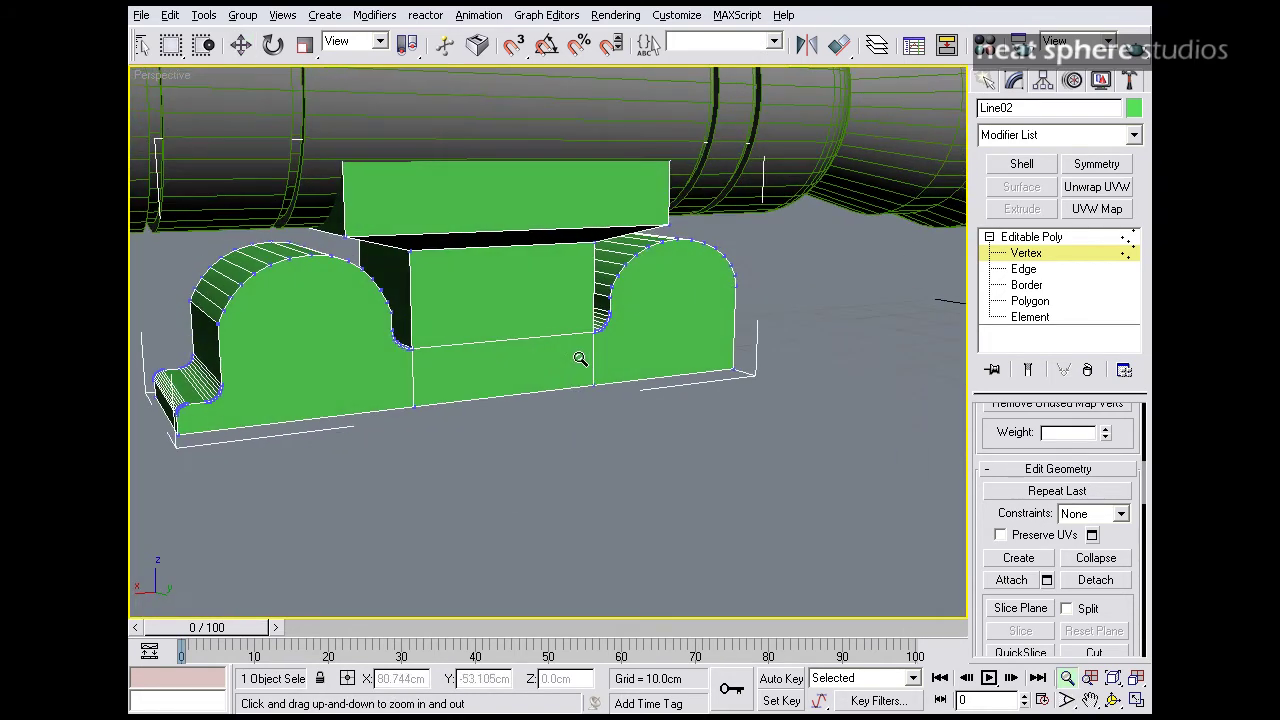
pyautogui.click(1030, 301)
pyautogui.press('w')
pyautogui.click(690, 312)
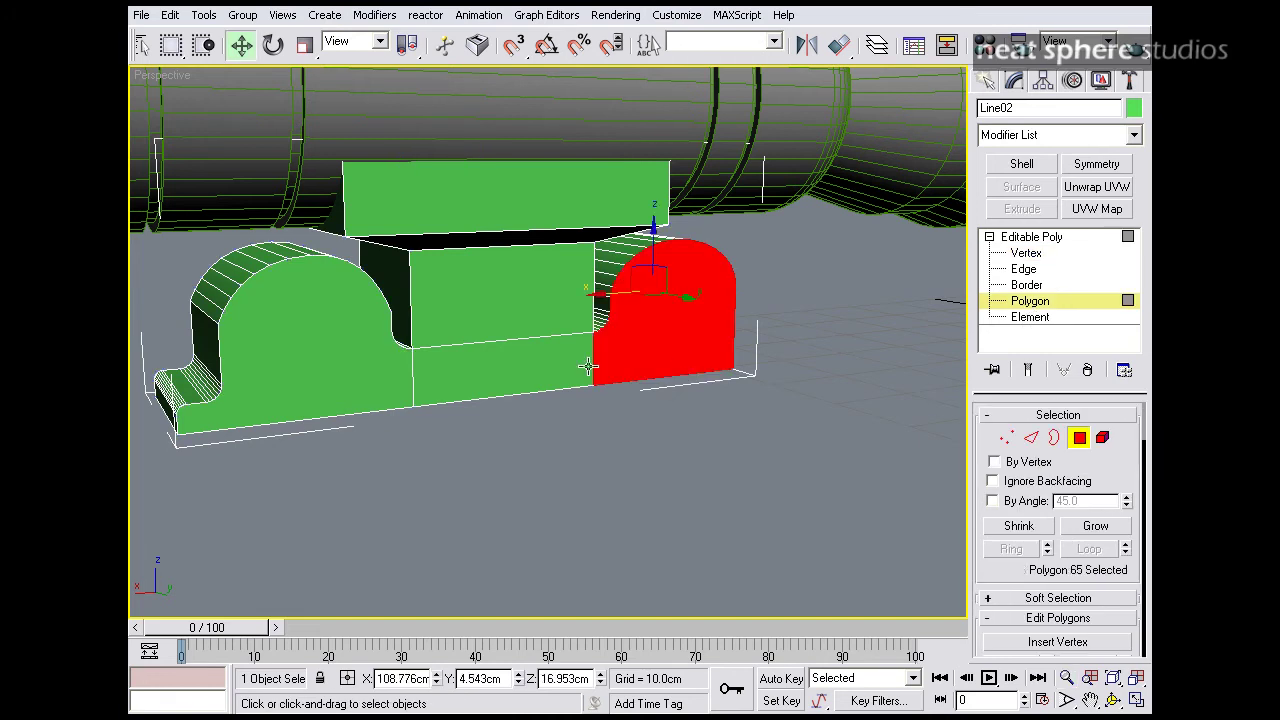
pyautogui.keyDown('ctrl'); pyautogui.click(509, 390); pyautogui.keyUp('ctrl')
pyautogui.keyDown('ctrl'); pyautogui.click(330, 361); pyautogui.keyUp('ctrl')
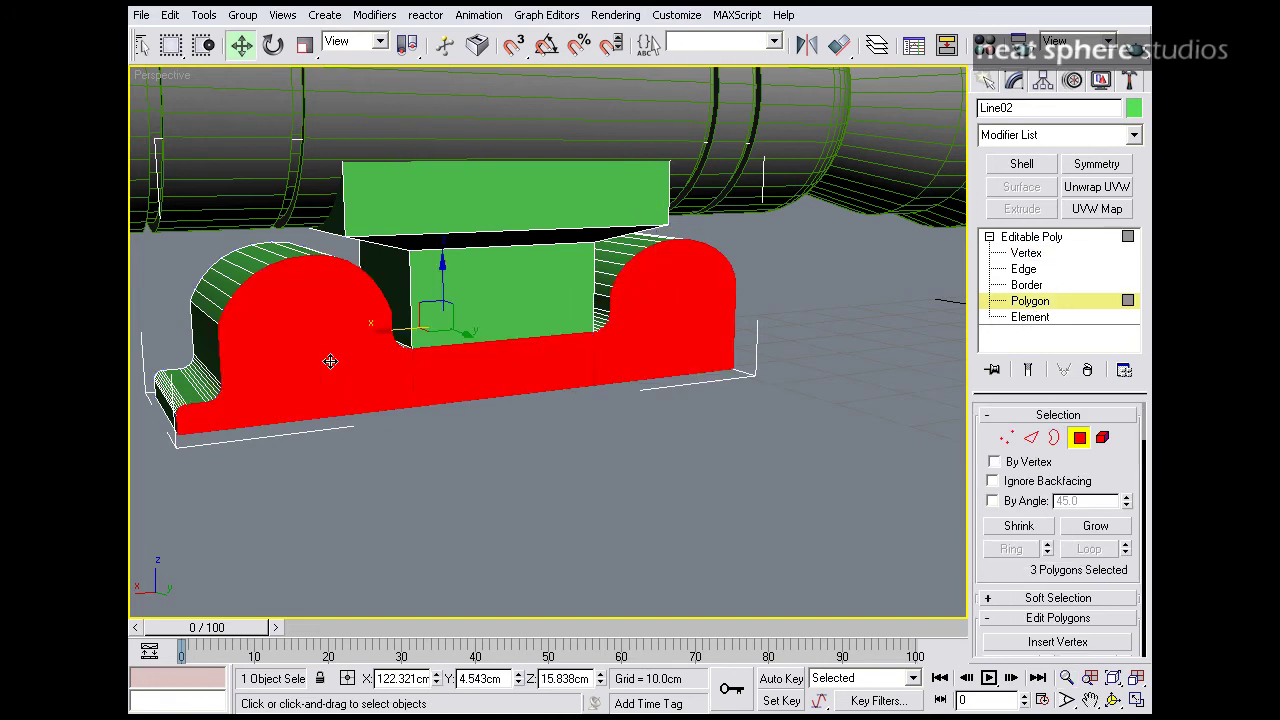
pyautogui.scroll(-3, 1036, 572)
pyautogui.click(1088, 563)
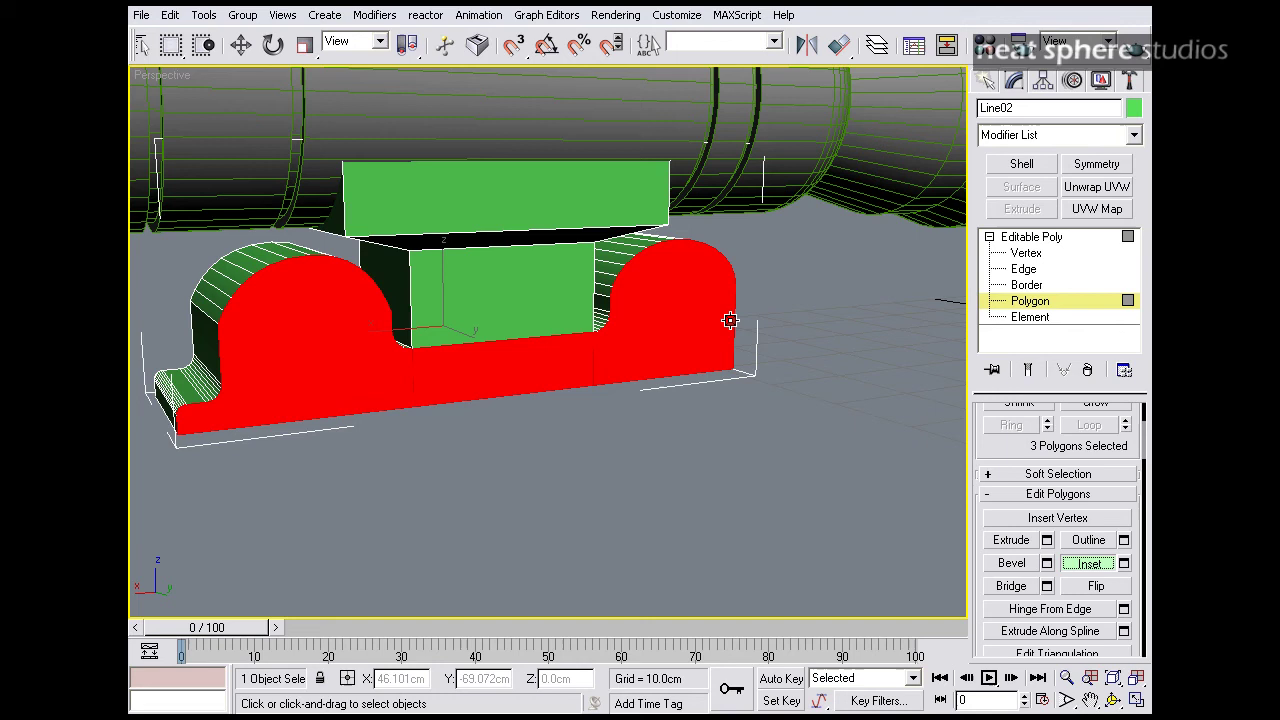
pyautogui.moveTo(717, 306); pyautogui.dragTo(719, 311)
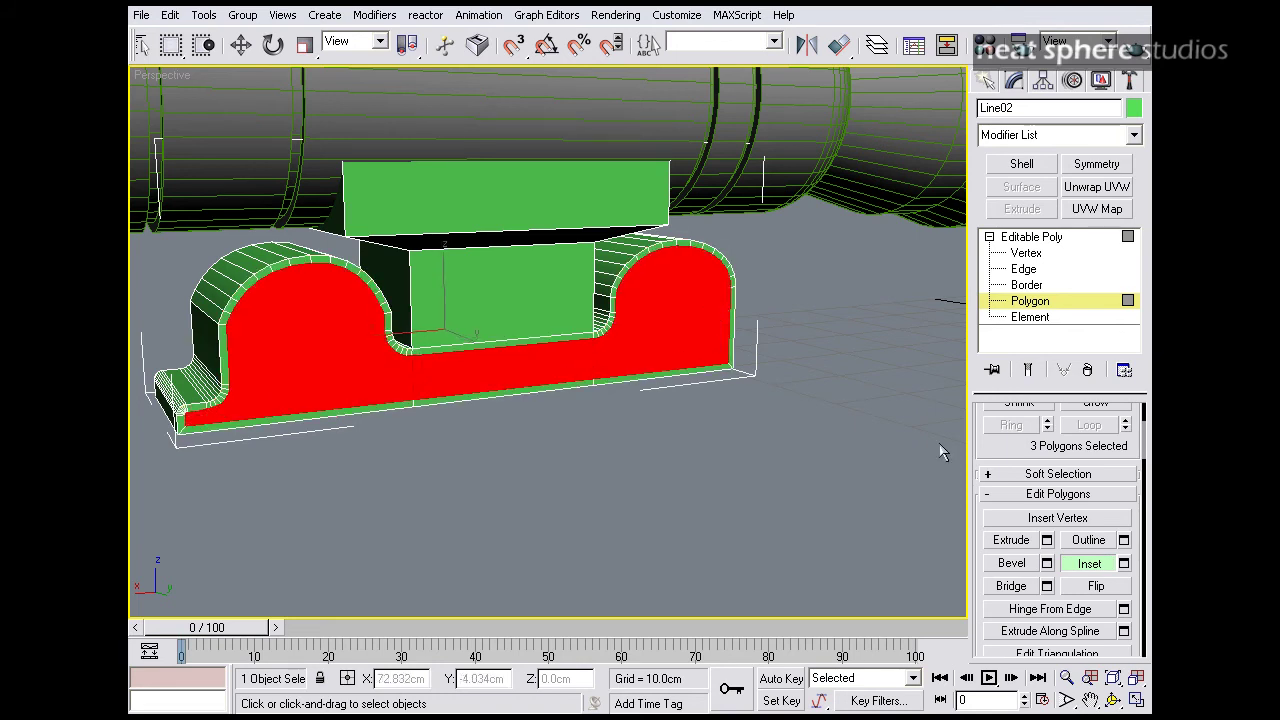
# - Try a freehand extrusion of the three inset side-face polygons
pyautogui.click(1011, 541)
pyautogui.keyDown('alt'); pyautogui.moveTo(531, 332); pyautogui.dragTo(600, 360, button='middle'); pyautogui.keyUp('alt')
pyautogui.hotkey('alt', 'z')
pyautogui.moveTo(600, 360); pyautogui.dragTo(576, 351)
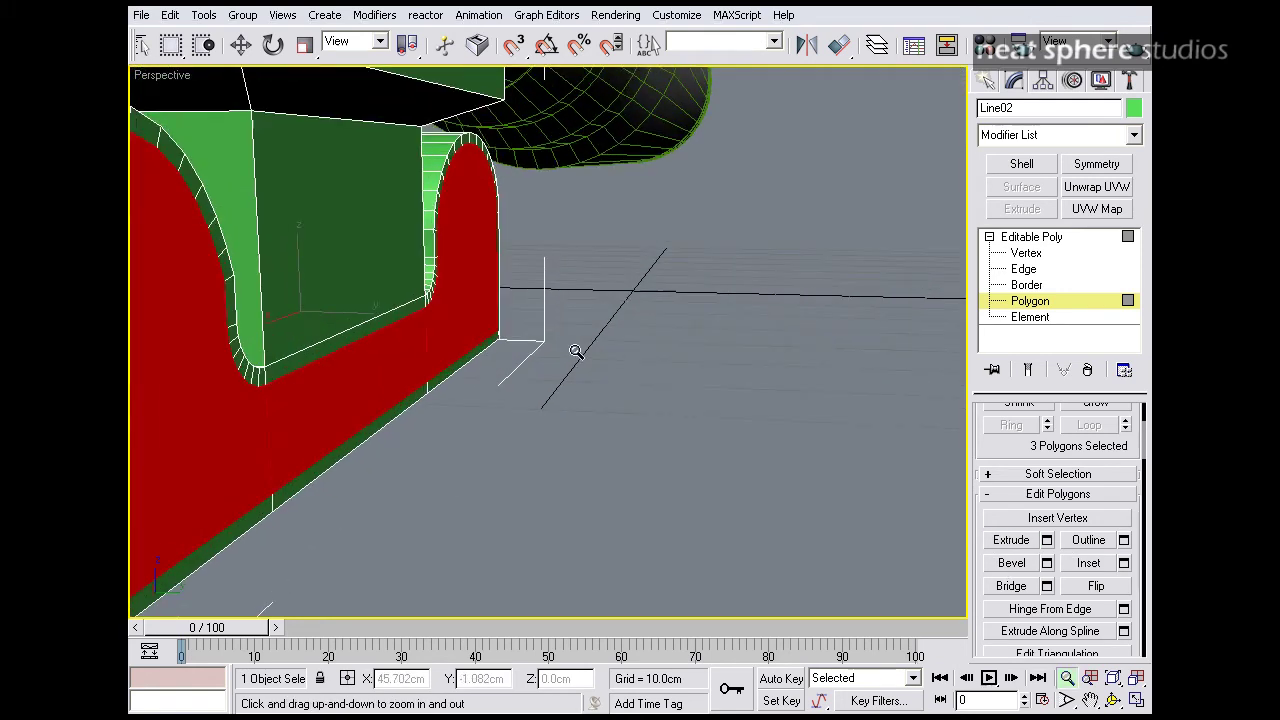
pyautogui.keyDown('alt'); pyautogui.moveTo(503, 343); pyautogui.dragTo(540, 321, button='middle'); pyautogui.keyUp('alt')
pyautogui.moveTo(548, 312); pyautogui.dragTo(568, 345)
pyautogui.rightClick(568, 357)
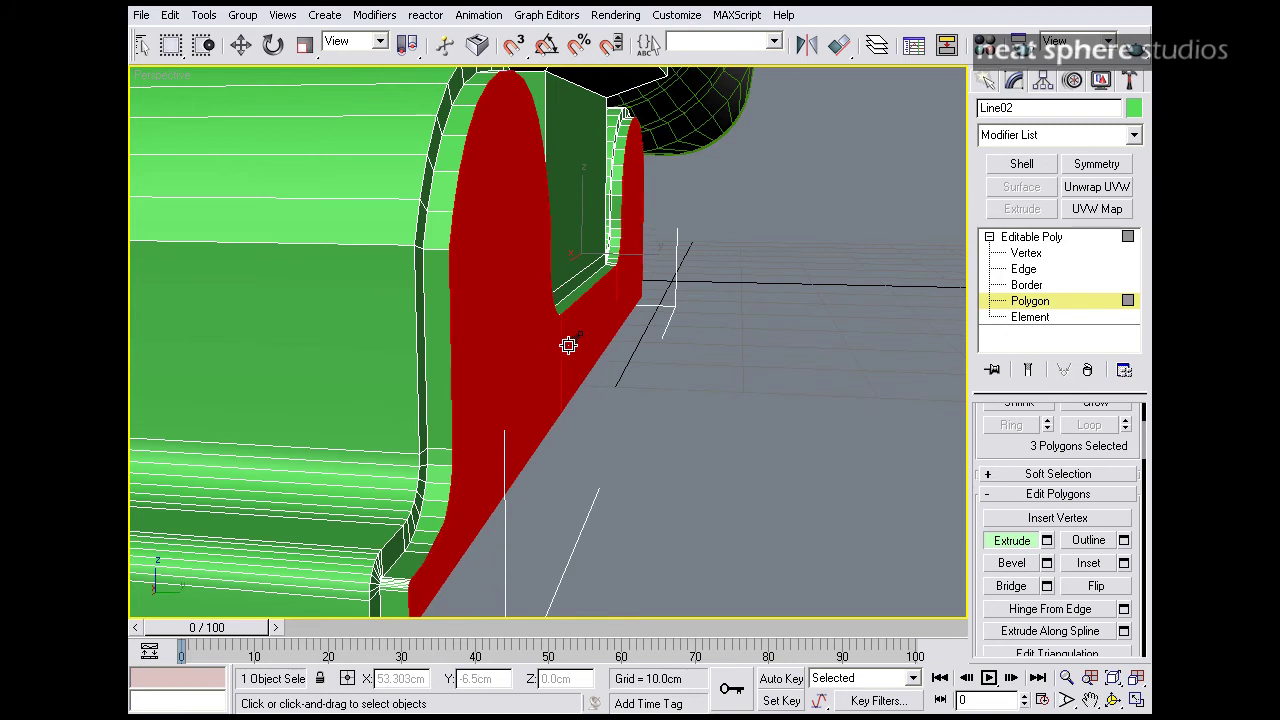
pyautogui.hotkey('ctrl', 'z')
pyautogui.hotkey('ctrl', 'z')
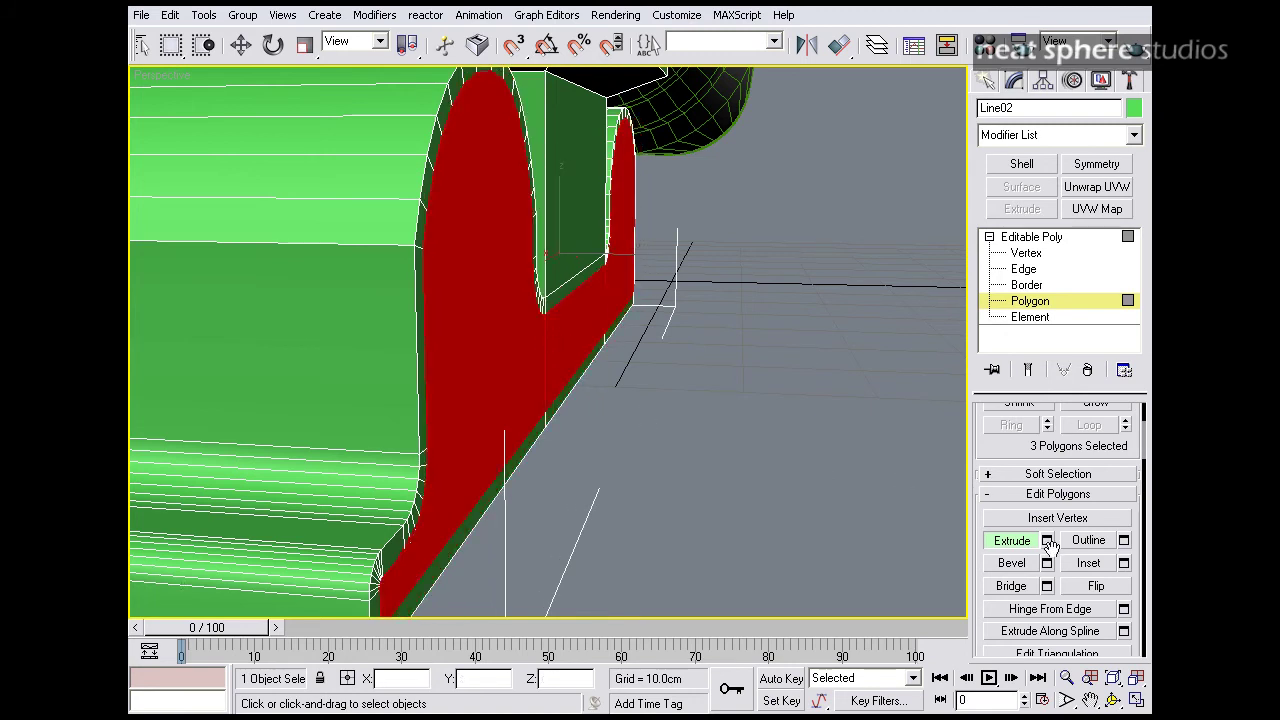
# - Extrude the three inset side-face polygons outward as a group by 0.128 cm
pyautogui.click(1047, 541)
pyautogui.moveTo(826, 284); pyautogui.dragTo(826, 289)
pyautogui.click(757, 345)
pyautogui.keyDown('alt'); pyautogui.moveTo(743, 351); pyautogui.dragTo(772, 462, button='middle'); pyautogui.keyUp('alt')
pyautogui.click(1047, 563)
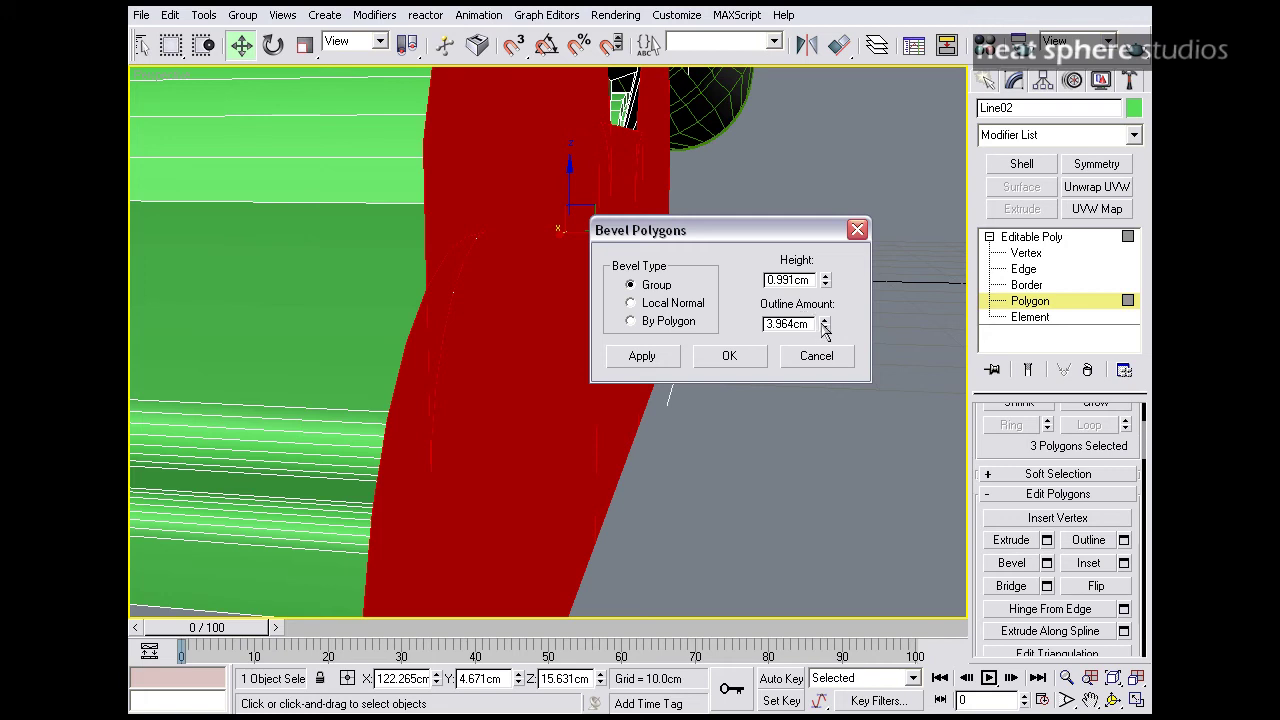
pyautogui.moveTo(824, 330); pyautogui.dragTo(807, 424)
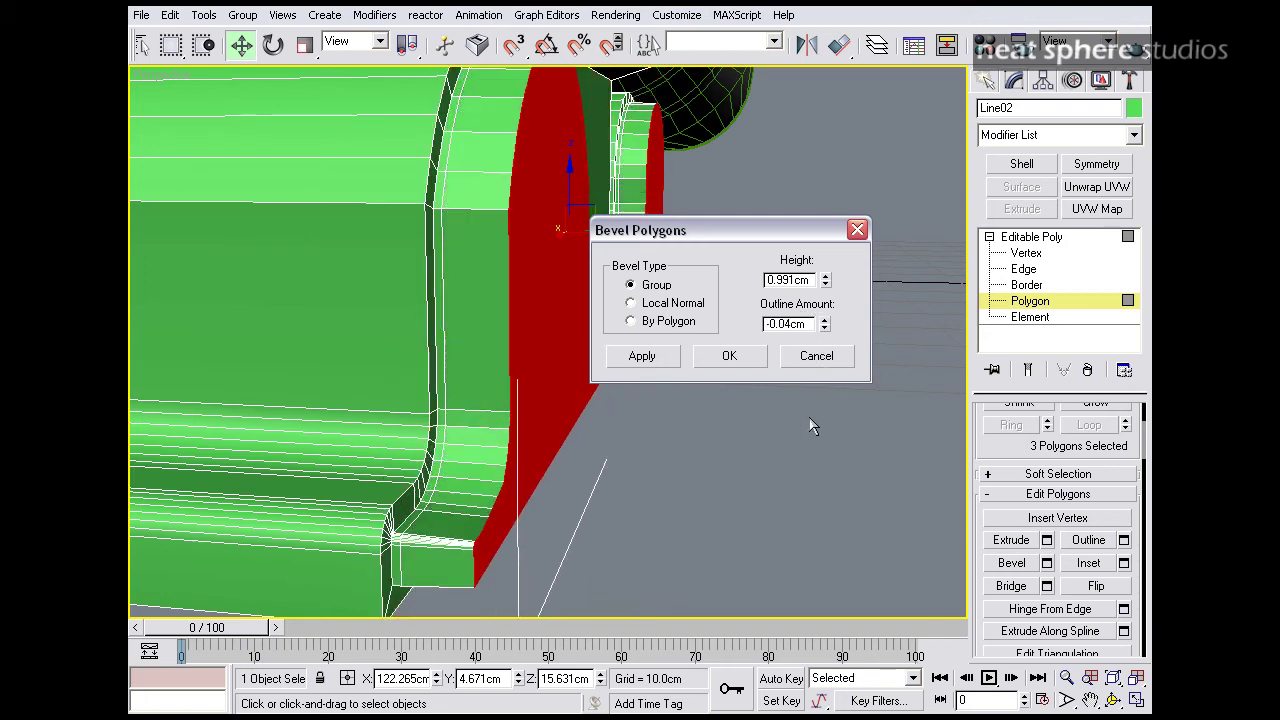
pyautogui.moveTo(826, 287); pyautogui.dragTo(800, 370)
pyautogui.moveTo(820, 327); pyautogui.dragTo(818, 340)
pyautogui.keyDown('alt'); pyautogui.moveTo(783, 396); pyautogui.dragTo(742, 444, button='middle'); pyautogui.keyUp('alt')
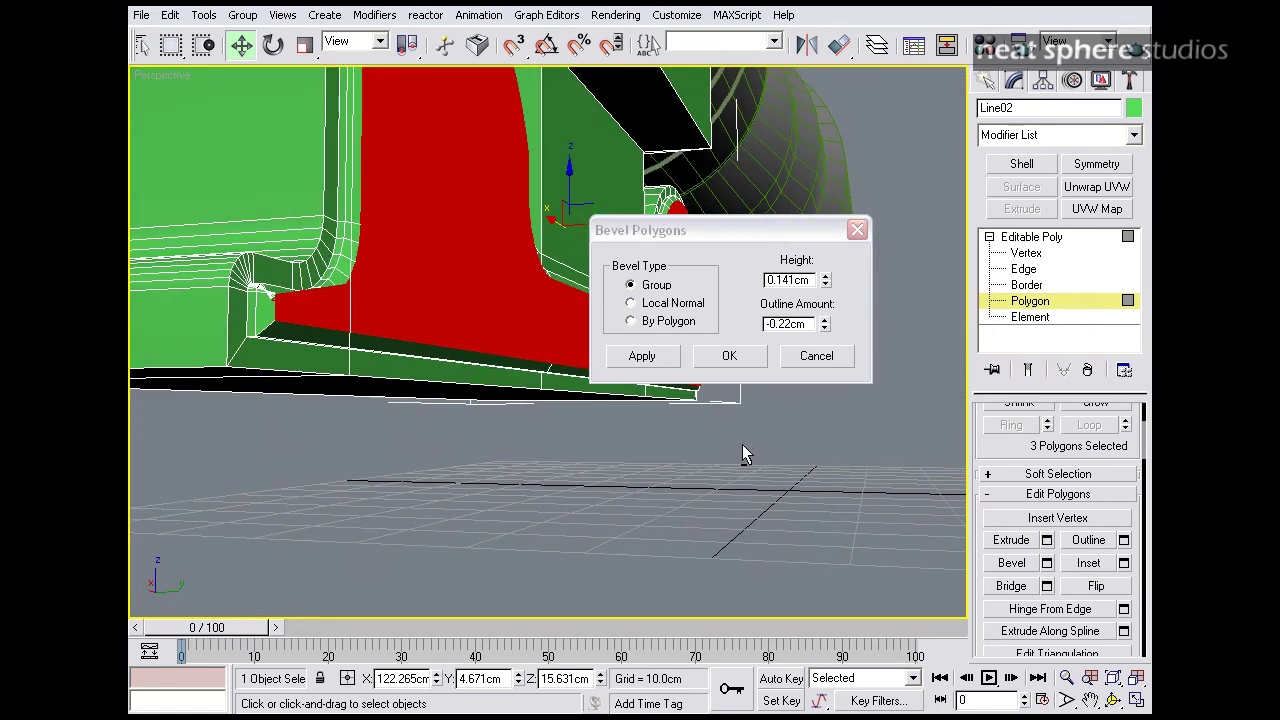
pyautogui.hotkey('alt', 'z')
pyautogui.moveTo(366, 372); pyautogui.dragTo(365, 352)
pyautogui.moveTo(366, 352); pyautogui.dragTo(455, 365, button='middle')
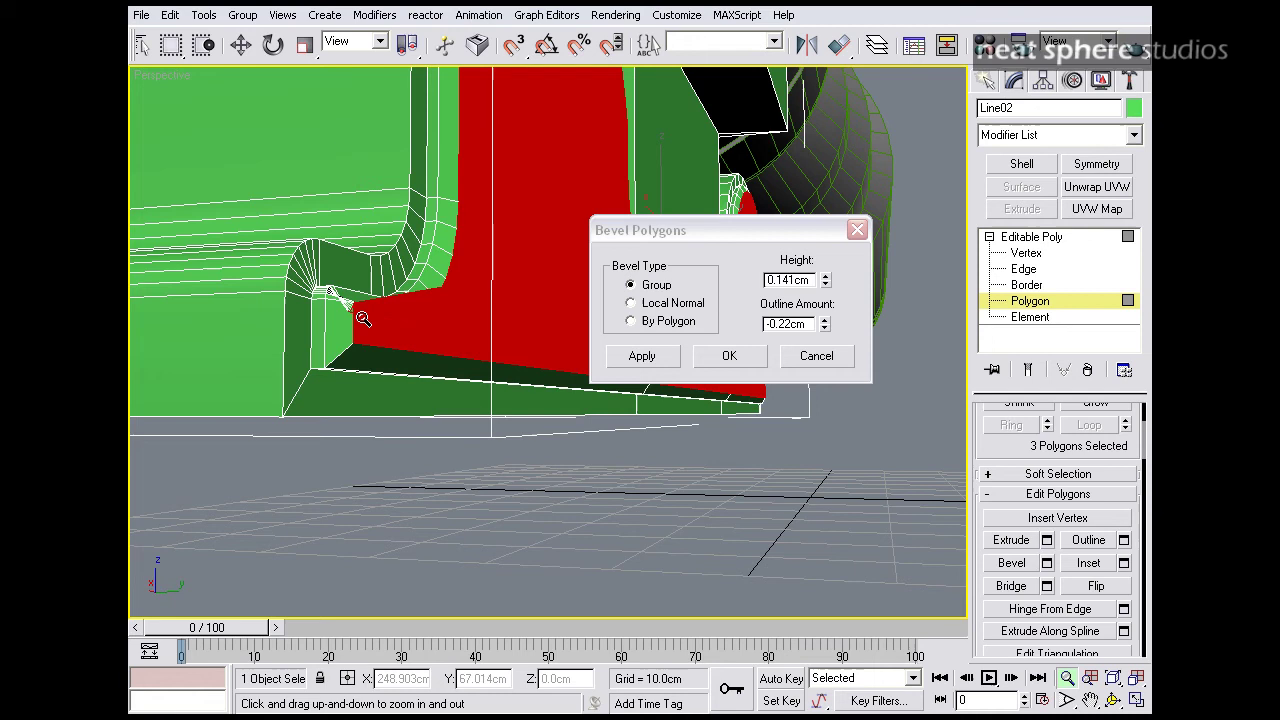
pyautogui.click(805, 353)
# - Move the extruded side-face polygons slightly outward along Y and clear the polygon selection
pyautogui.keyDown('alt'); pyautogui.moveTo(791, 350); pyautogui.dragTo(791, 329, button='middle'); pyautogui.keyUp('alt')
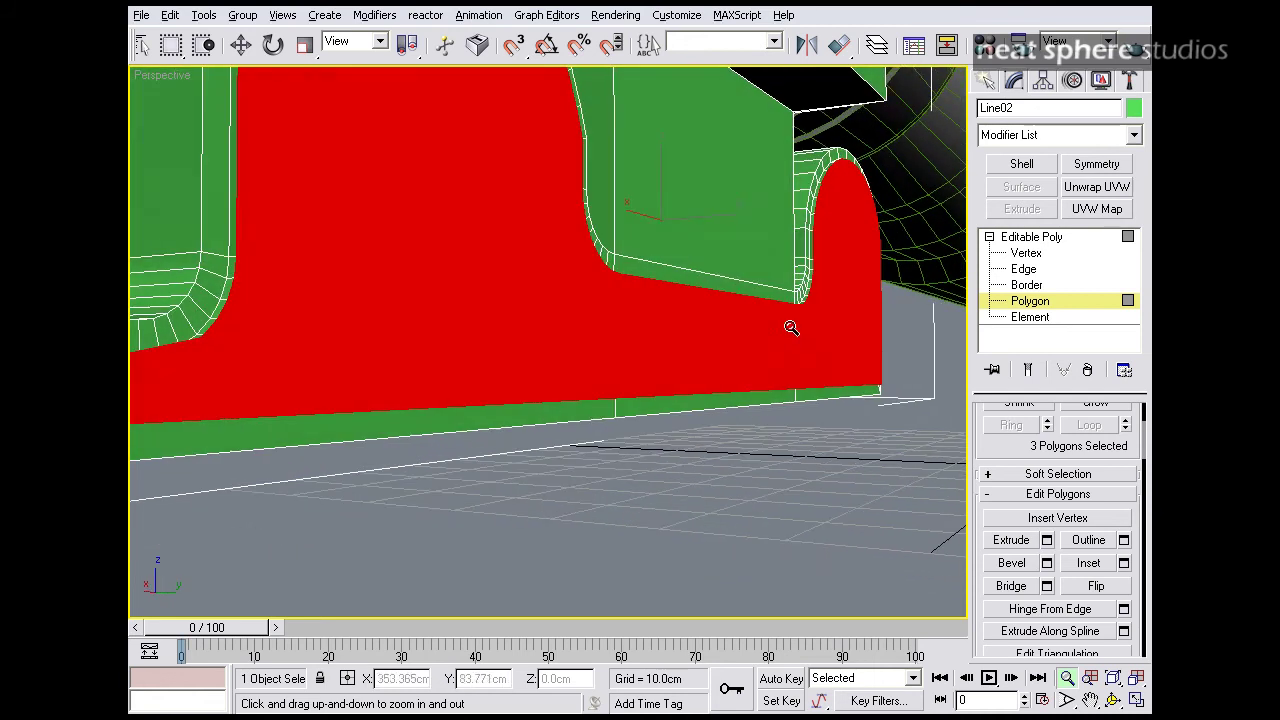
pyautogui.moveTo(769, 257); pyautogui.dragTo(767, 275)
pyautogui.keyDown('alt'); pyautogui.moveTo(781, 276); pyautogui.dragTo(789, 340, button='middle'); pyautogui.keyUp('alt')
pyautogui.scroll(4, 800, 330)
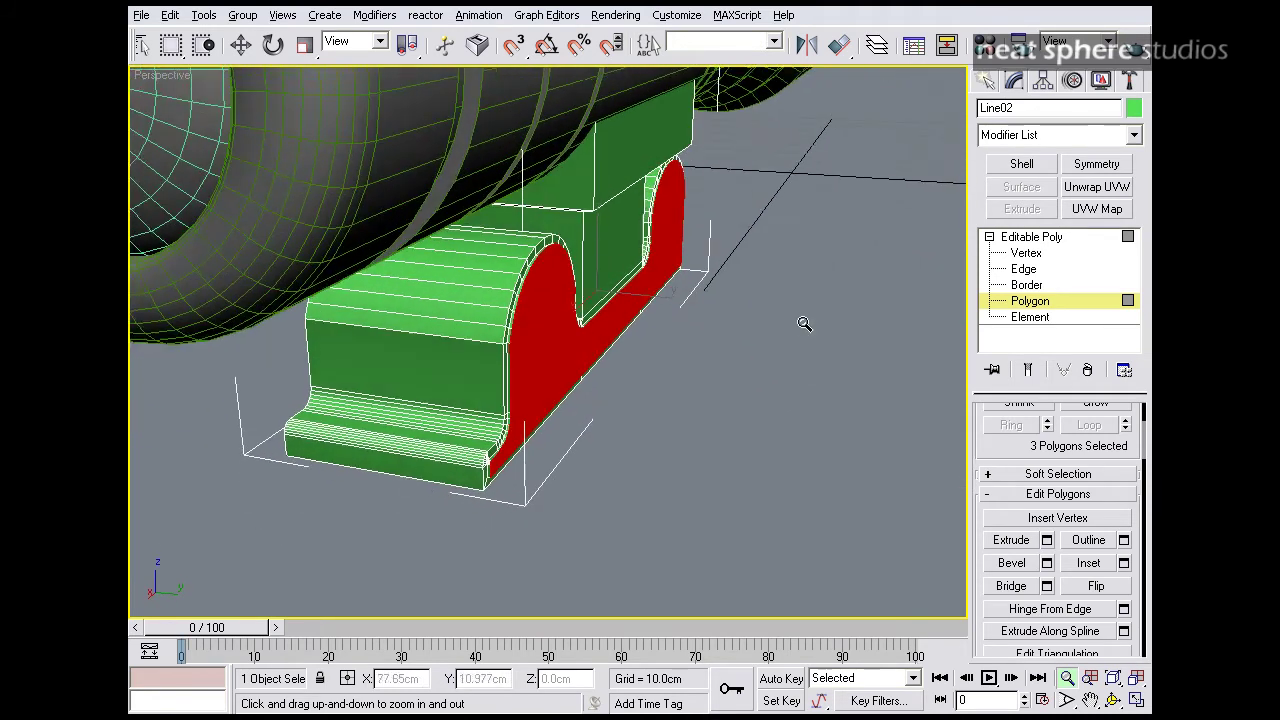
pyautogui.rightClick(666, 272)
pyautogui.click(673, 257)
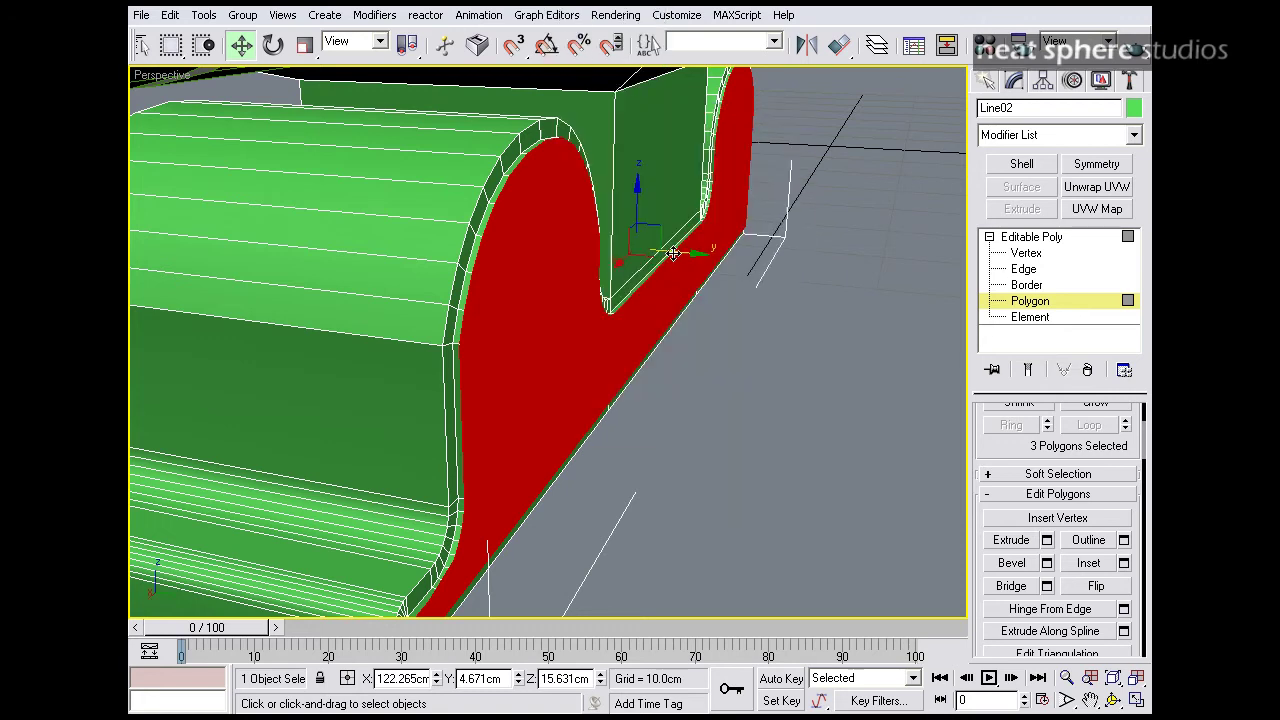
pyautogui.moveTo(680, 252); pyautogui.dragTo(682, 254)
pyautogui.click(751, 334)
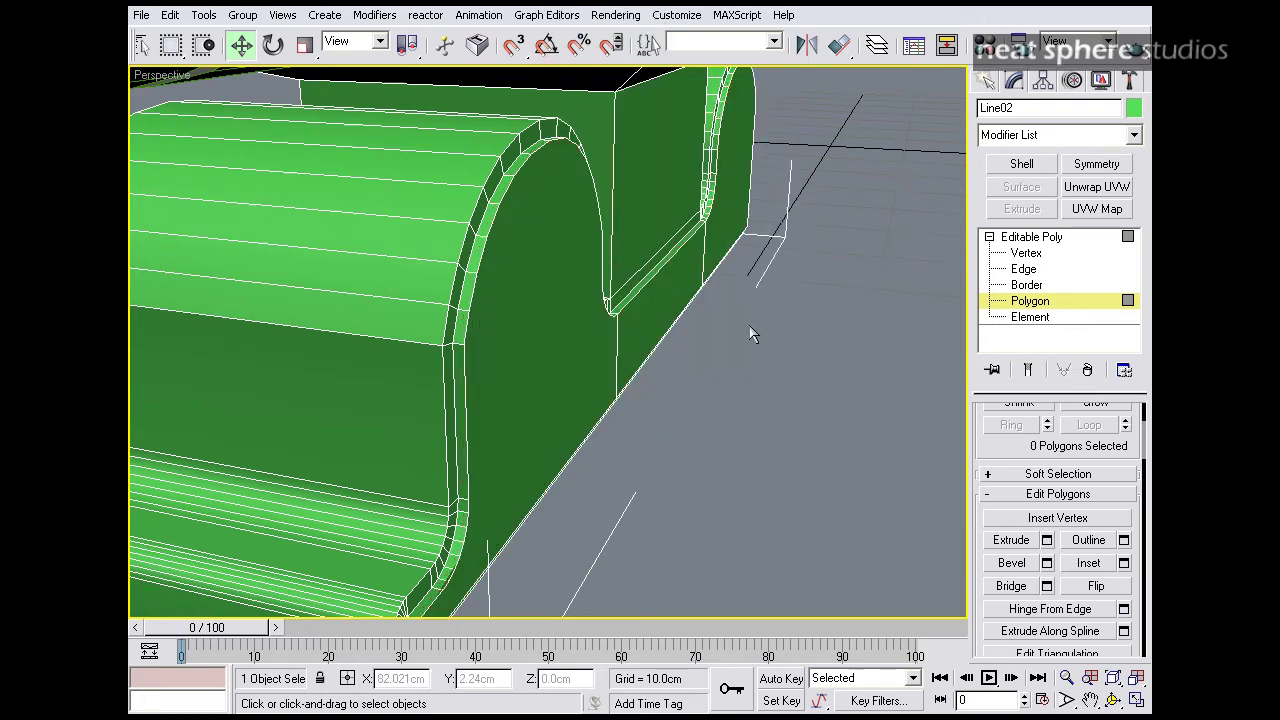
# - Inset the three polygons of the base's opposite side face as a group by 0.396 cm
pyautogui.scroll(-3, 763, 240)
pyautogui.keyDown('alt'); pyautogui.moveTo(763, 240); pyautogui.dragTo(342, 271, button='middle'); pyautogui.keyUp('alt')
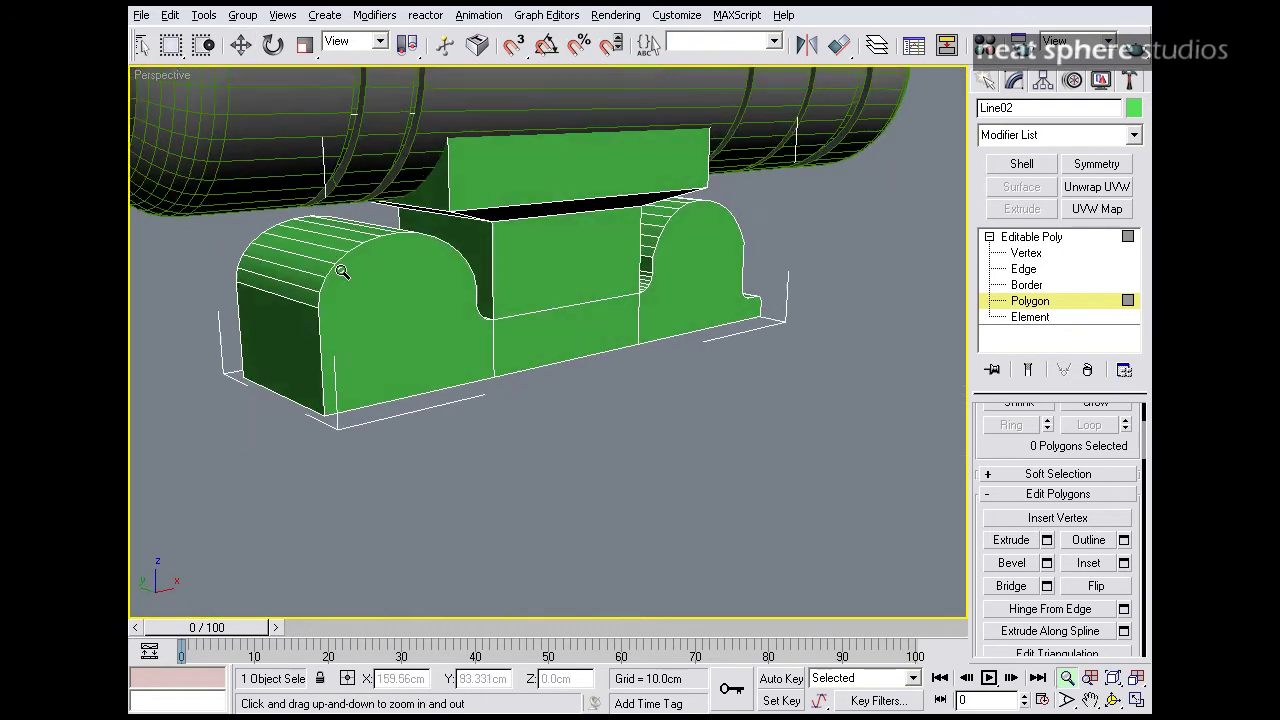
pyautogui.press('w')
pyautogui.click(713, 275)
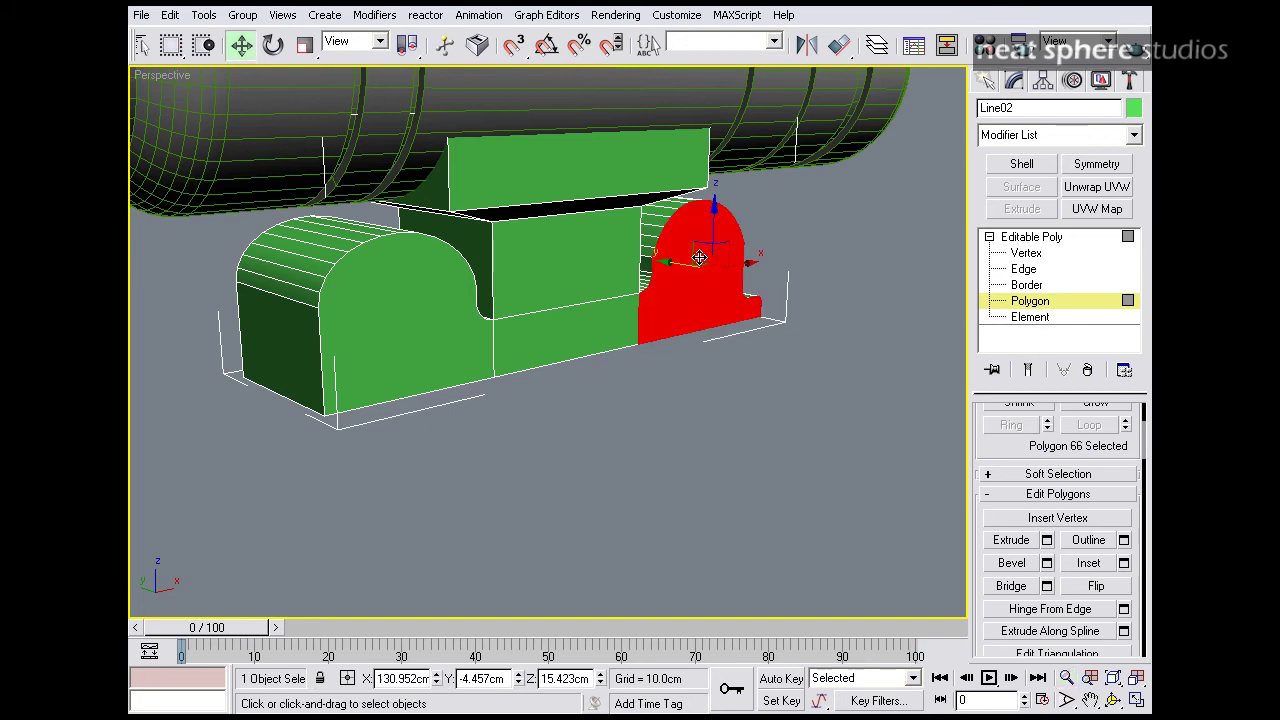
pyautogui.keyDown('ctrl'); pyautogui.click(583, 323); pyautogui.keyUp('ctrl')
pyautogui.keyDown('ctrl'); pyautogui.click(433, 326); pyautogui.keyUp('ctrl')
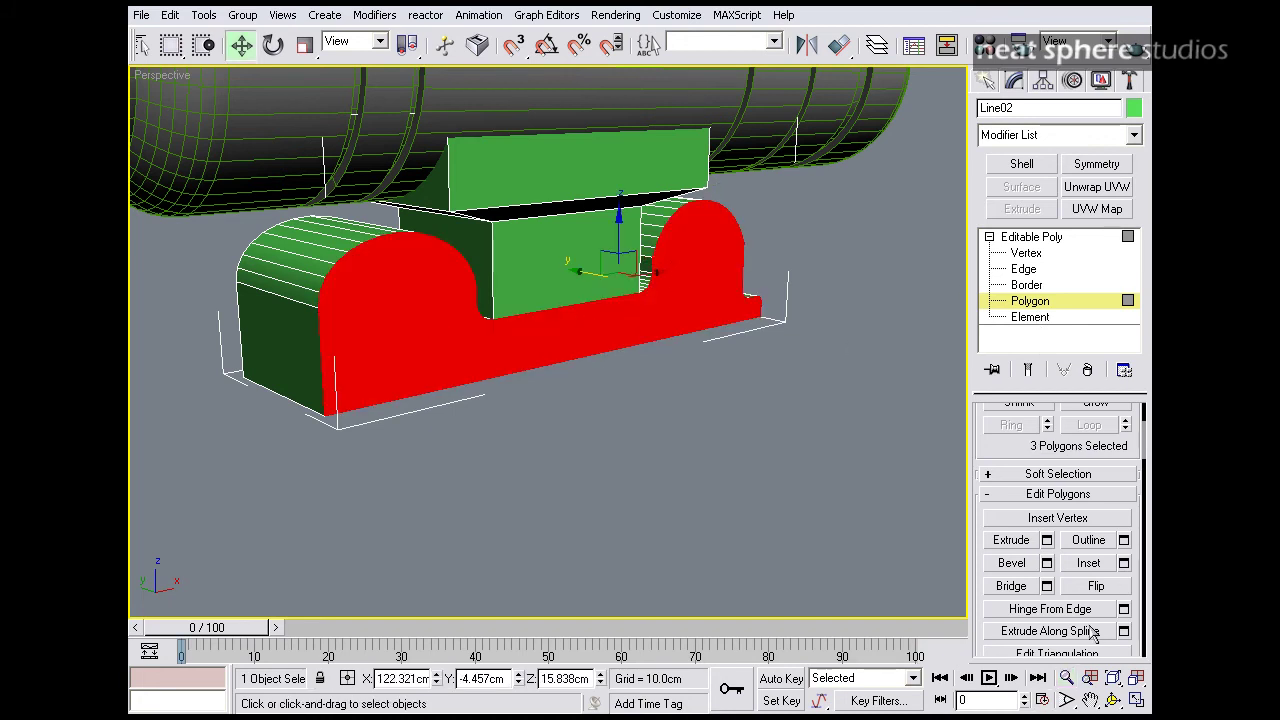
pyautogui.click(1089, 564)
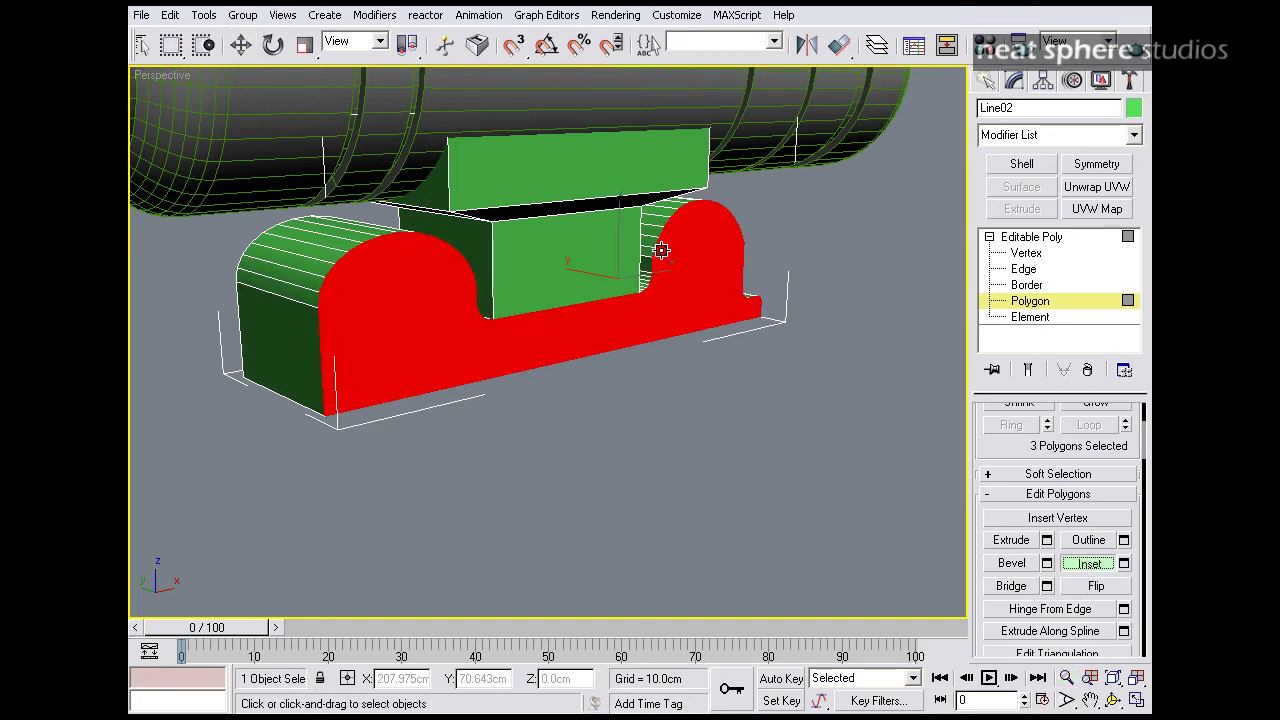
pyautogui.click(1124, 563)
pyautogui.click(728, 339)
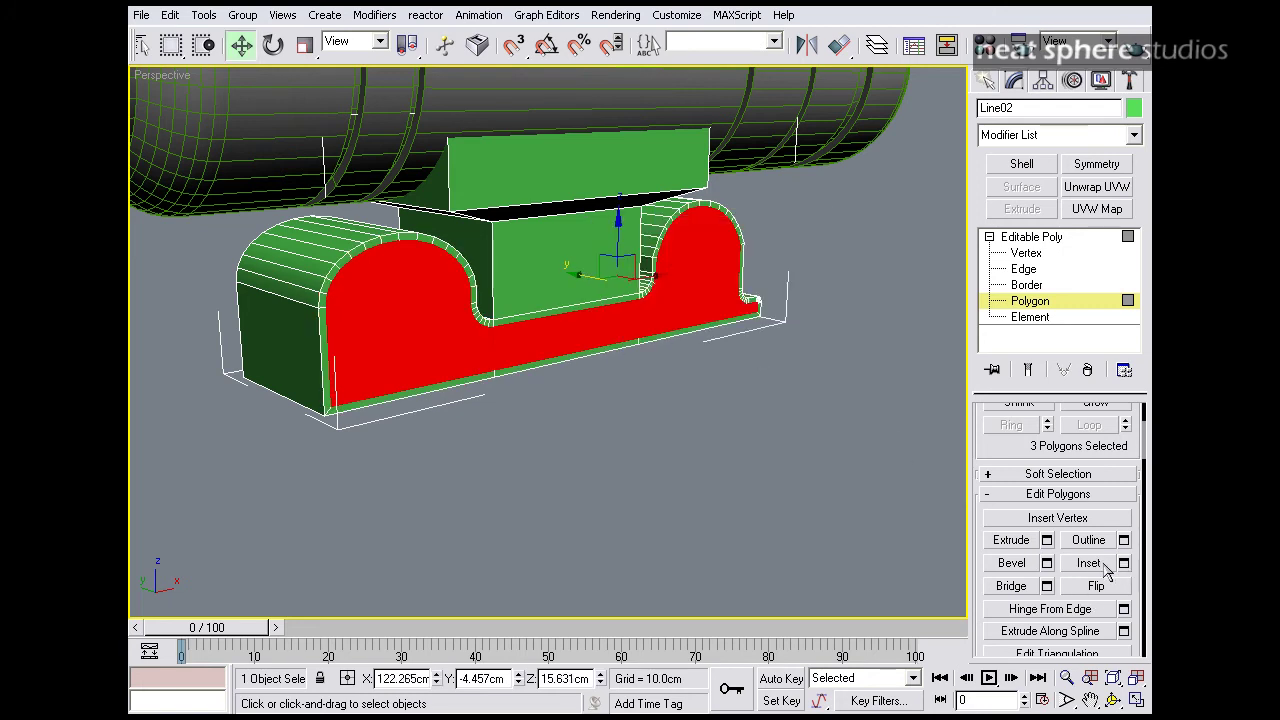
pyautogui.scroll(3, 658, 323)
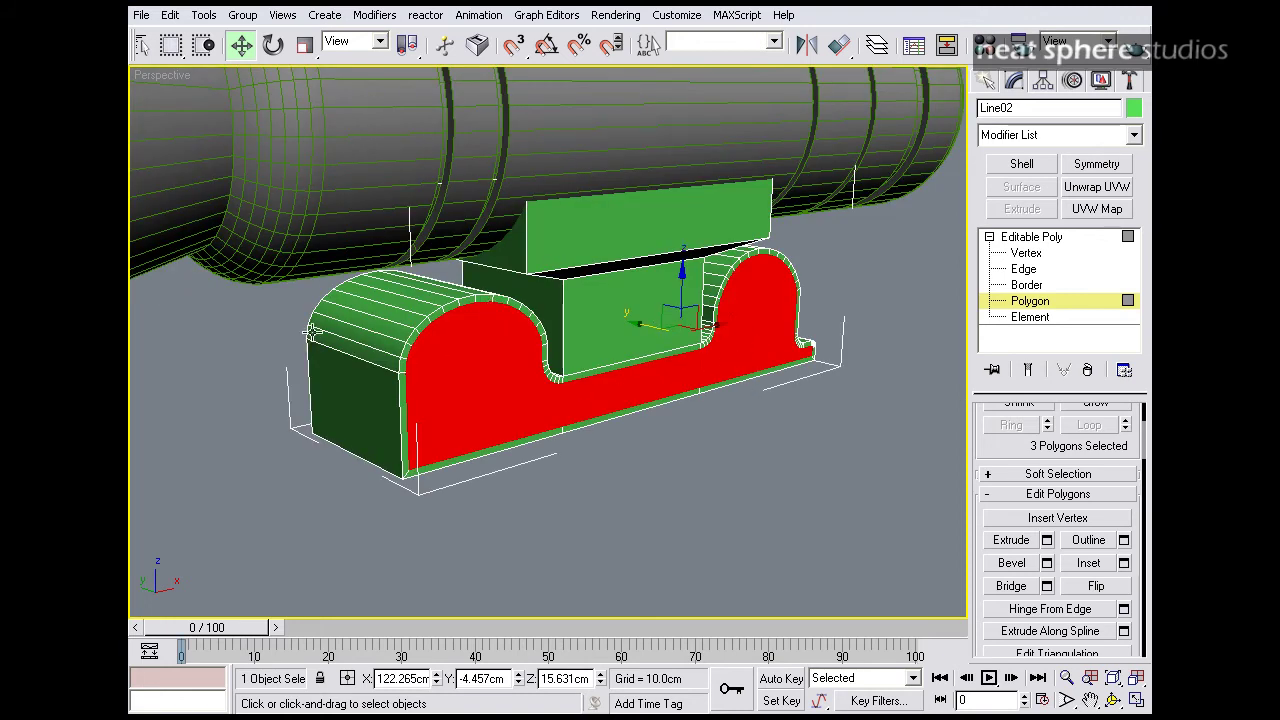
pyautogui.click(1124, 563)
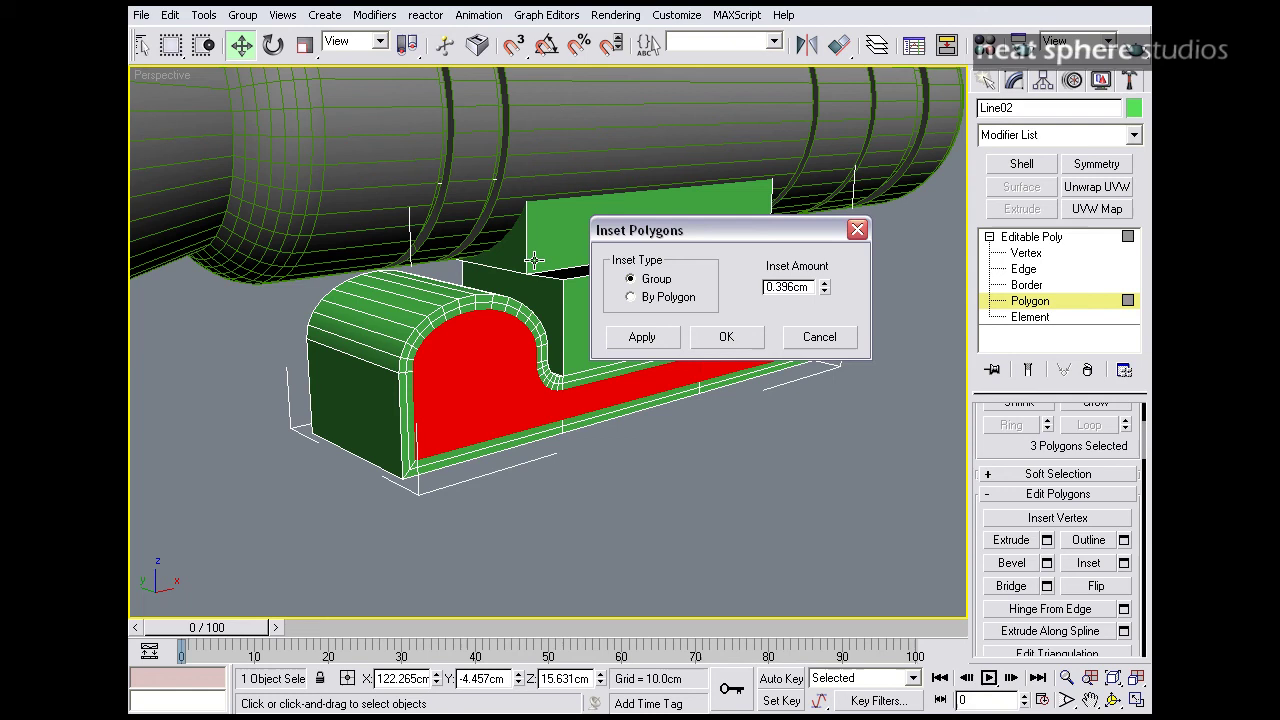
pyautogui.click(808, 342)
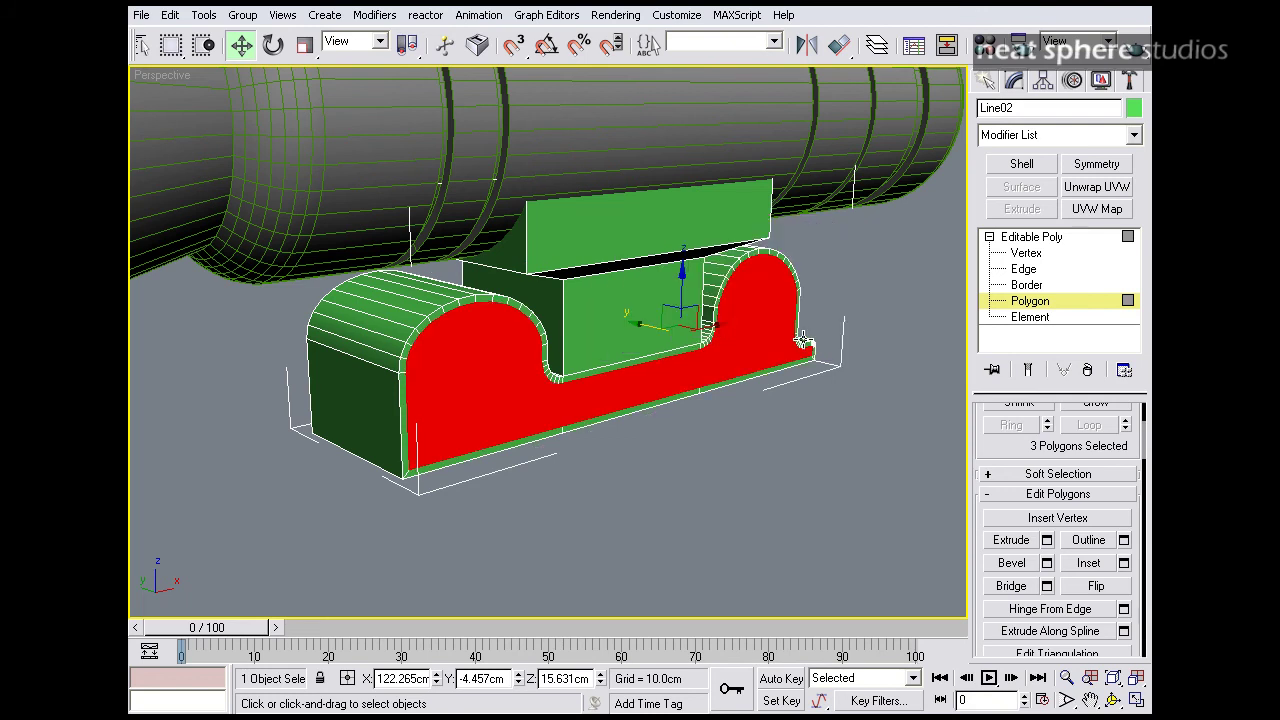
# - Extrude the three inset polygons of the base's opposite side face outward as a group by 0.338 cm, and clear the polygon selection
pyautogui.click(1047, 540)
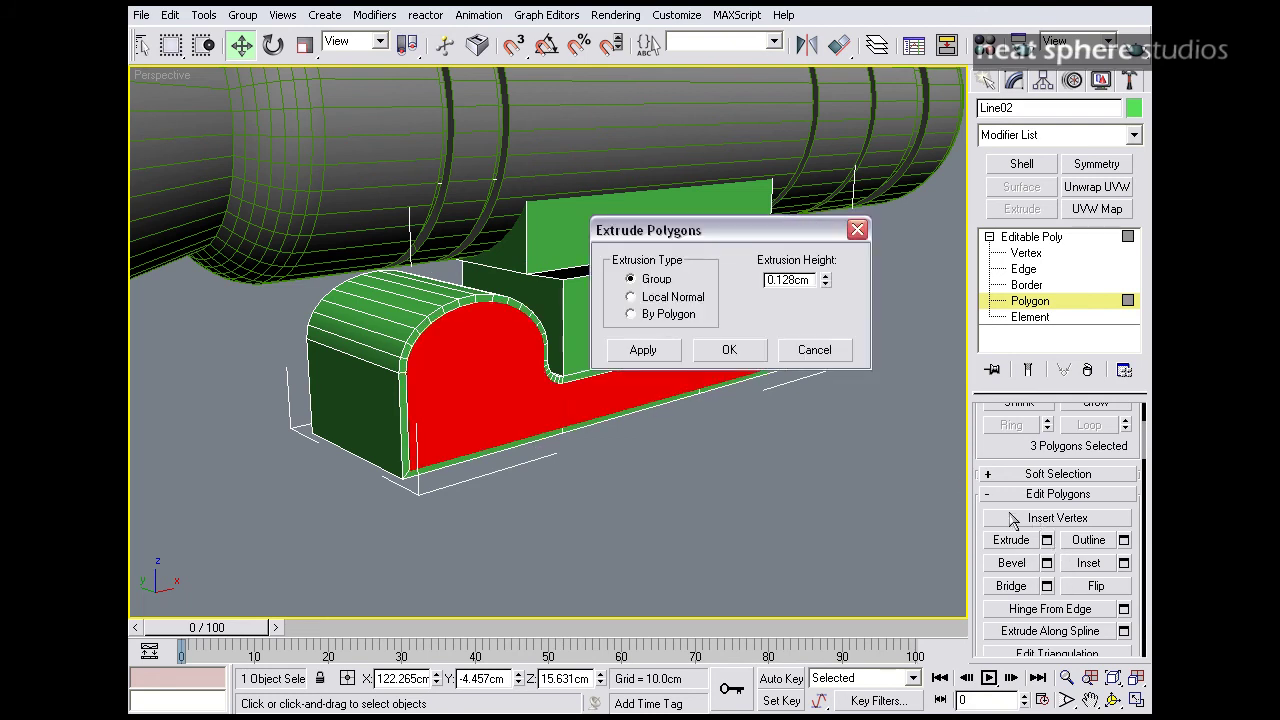
pyautogui.keyDown('alt'); pyautogui.moveTo(507, 438); pyautogui.dragTo(637, 460, button='middle'); pyautogui.keyUp('alt')
pyautogui.hotkey('alt', 'z')
pyautogui.moveTo(637, 460); pyautogui.dragTo(643, 446)
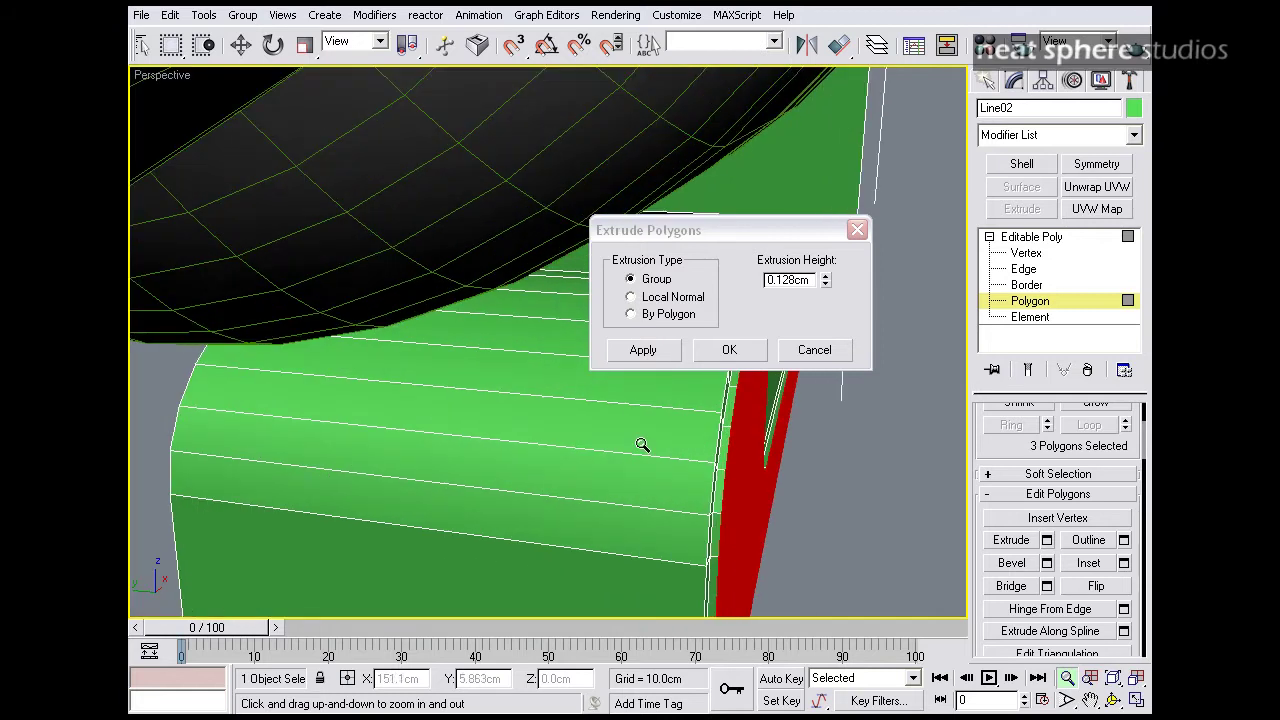
pyautogui.moveTo(852, 456); pyautogui.dragTo(714, 457, button='middle')
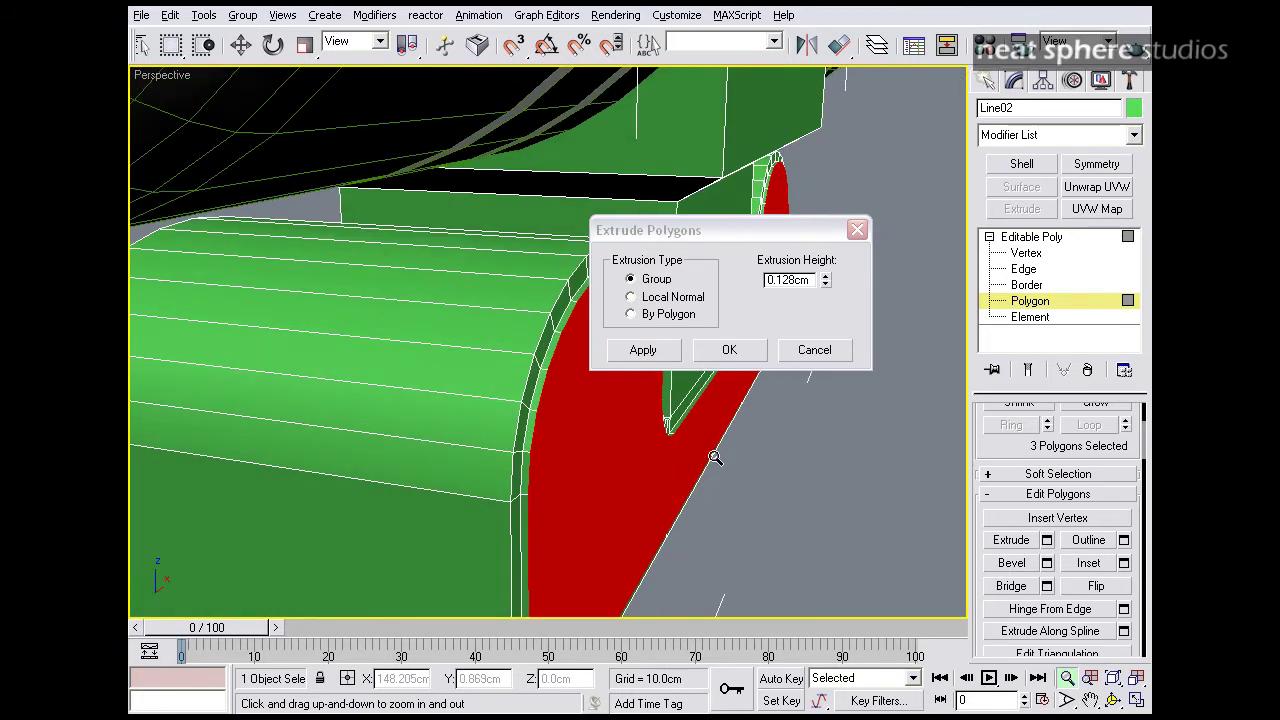
pyautogui.moveTo(826, 278); pyautogui.dragTo(825, 252)
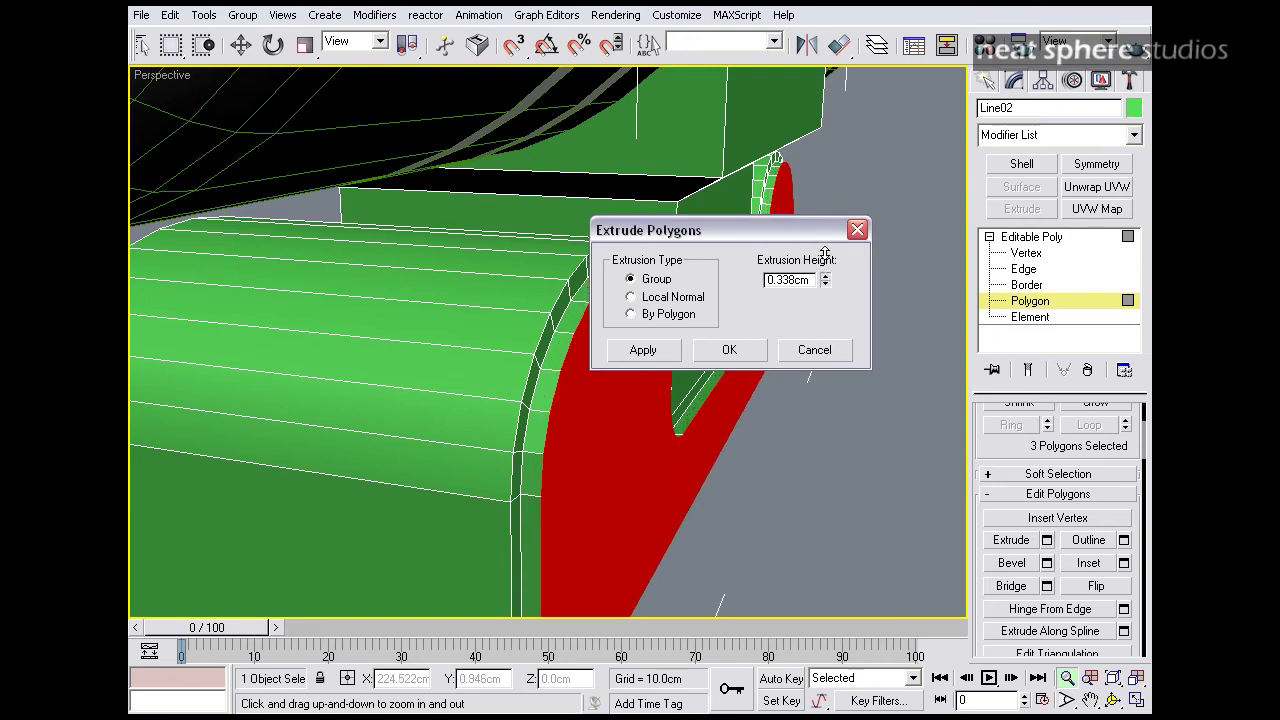
pyautogui.click(724, 354)
pyautogui.scroll(-5, 738, 315)
pyautogui.rightClick(748, 302)
pyautogui.click(773, 318)
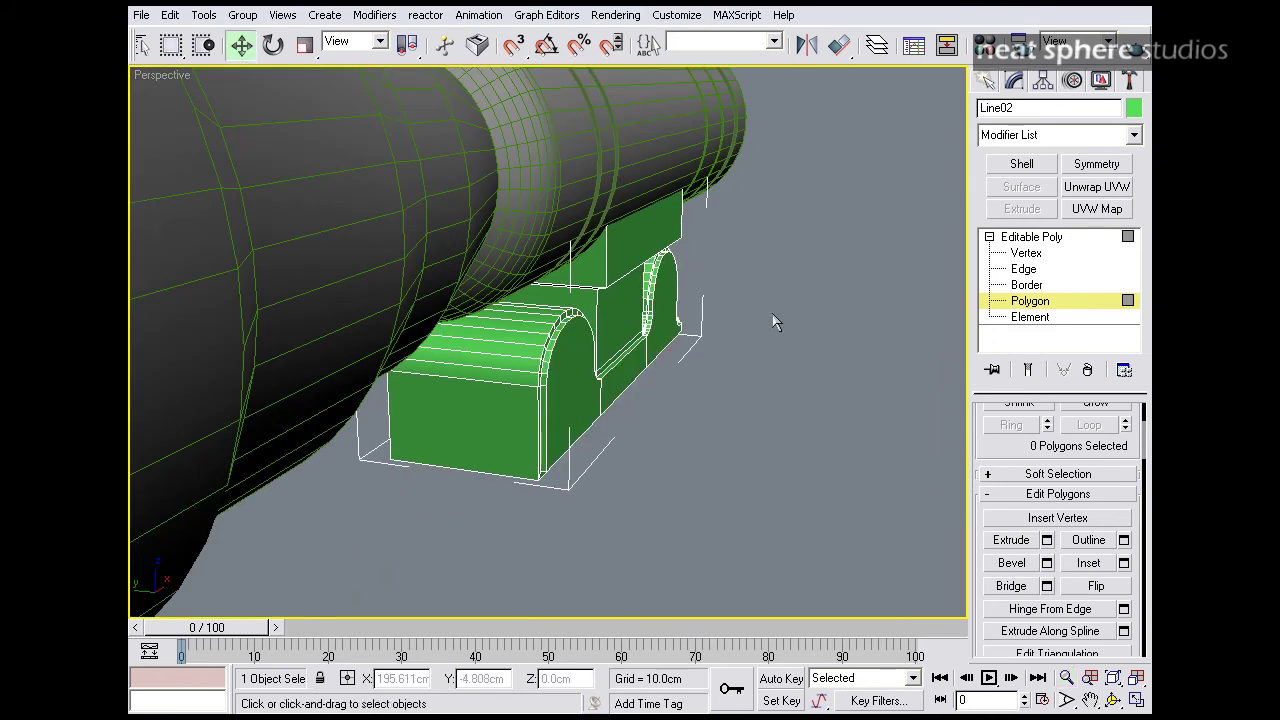
# - Create a GeoSphere hemisphere with a radius of about 2.487 cm, centred in the base's rounded hump next to the stepped foot
pyautogui.keyDown('alt'); pyautogui.moveTo(773, 318); pyautogui.dragTo(673, 343, button='middle'); pyautogui.keyUp('alt')
pyautogui.scroll(-3, 673, 352)
pyautogui.hotkey('alt', 'w')
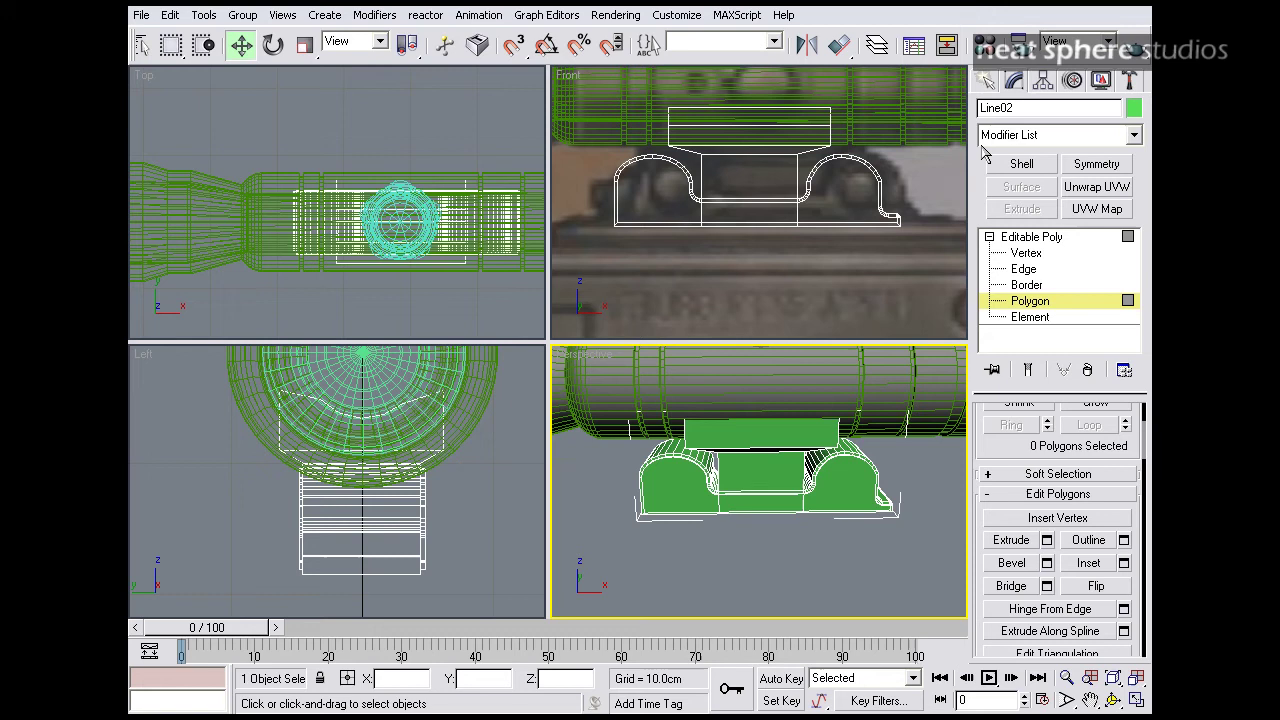
pyautogui.click(988, 81)
pyautogui.click(992, 114)
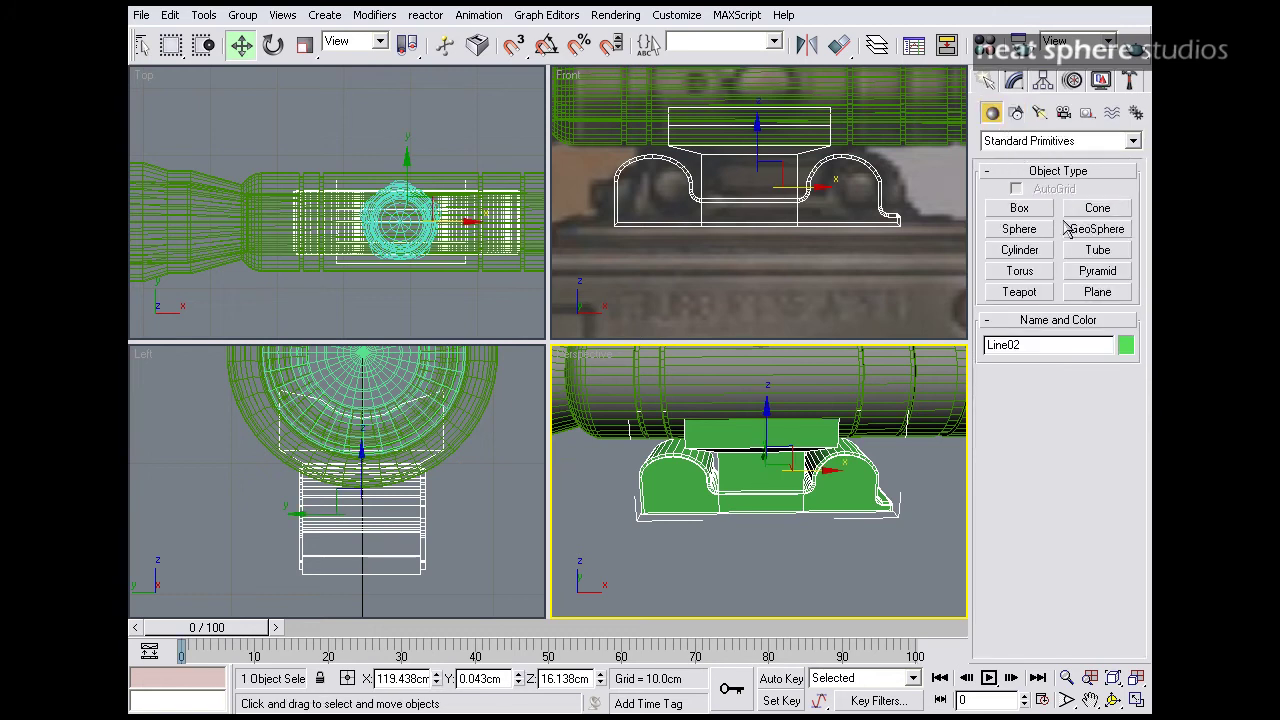
pyautogui.click(1078, 231)
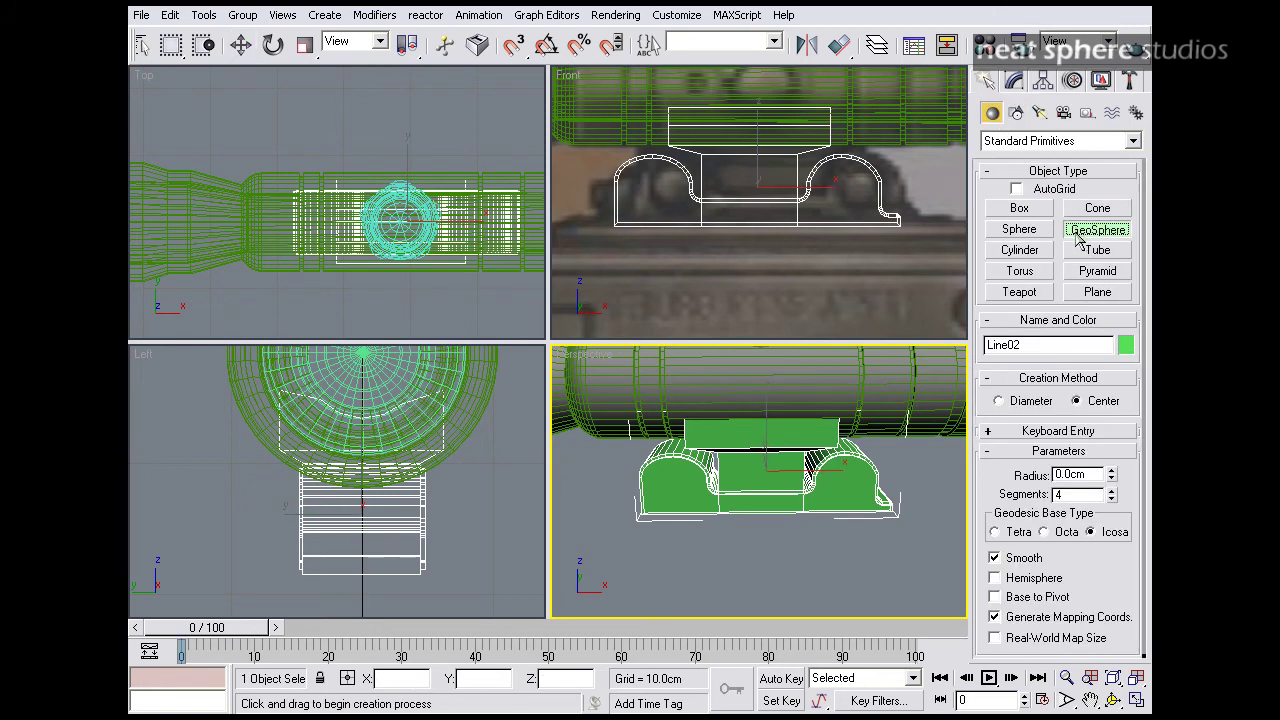
pyautogui.scroll(5, 860, 208)
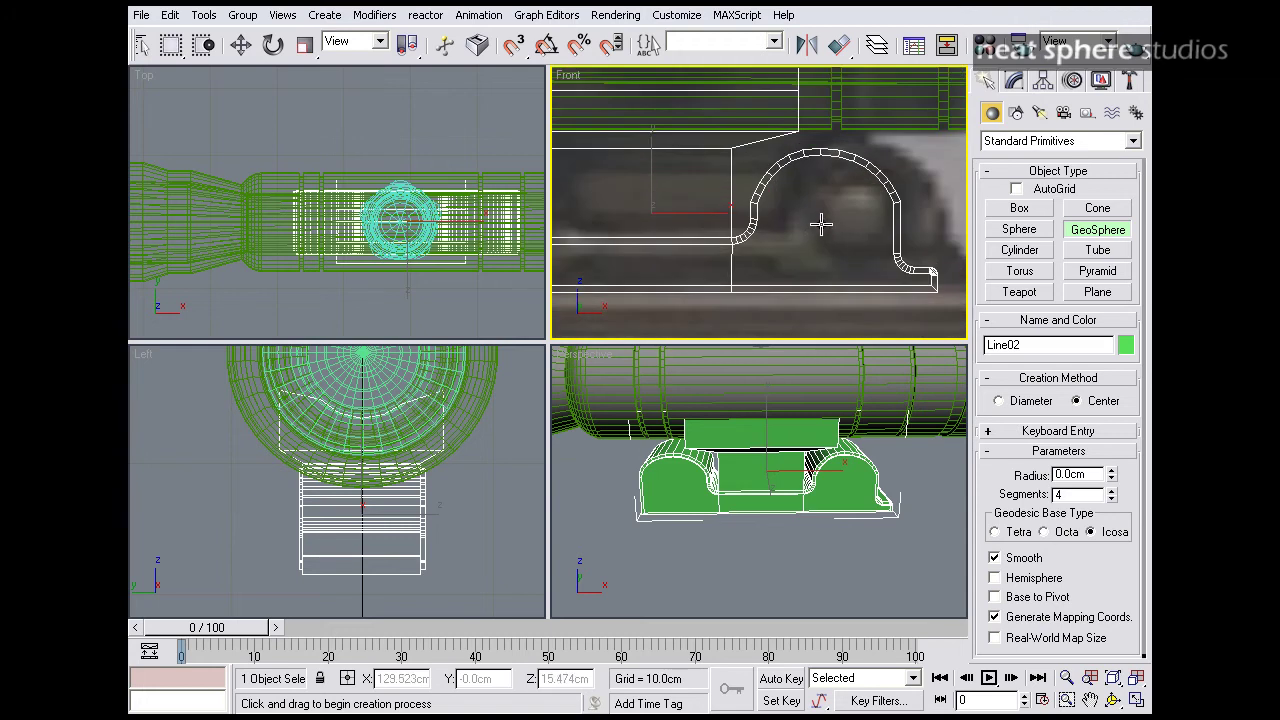
pyautogui.moveTo(818, 206); pyautogui.dragTo(845, 240)
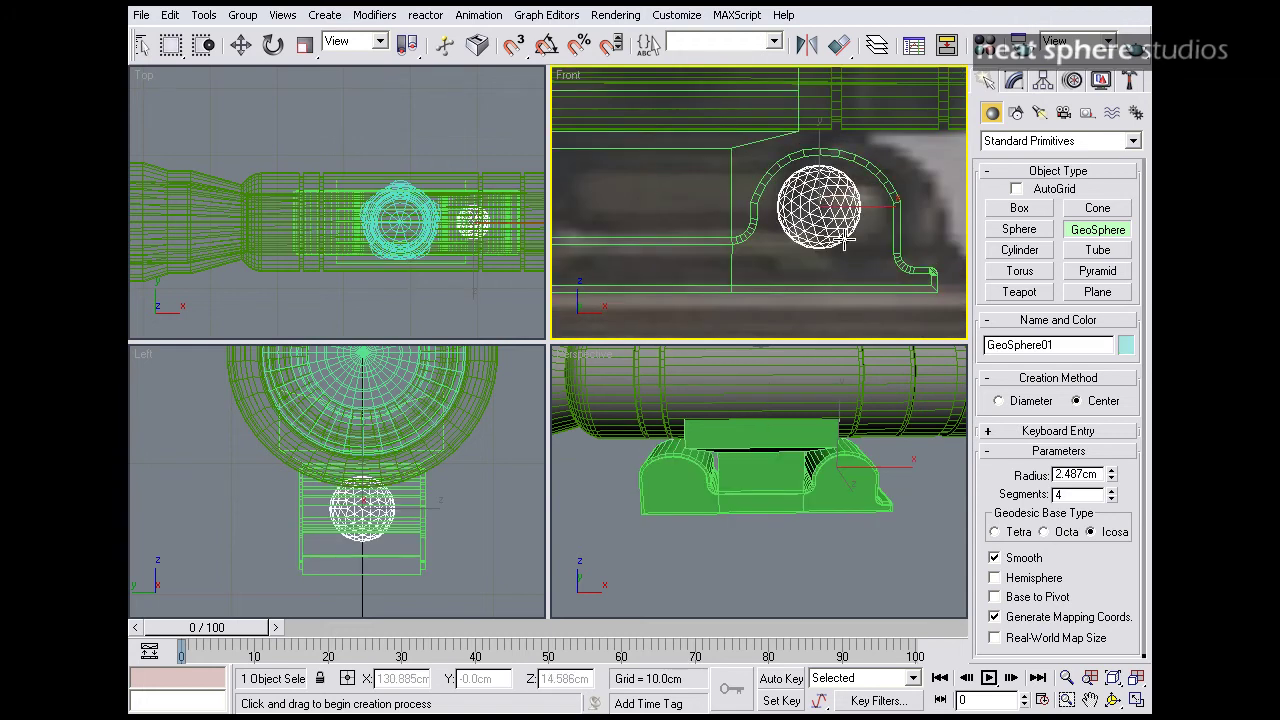
pyautogui.click(995, 578)
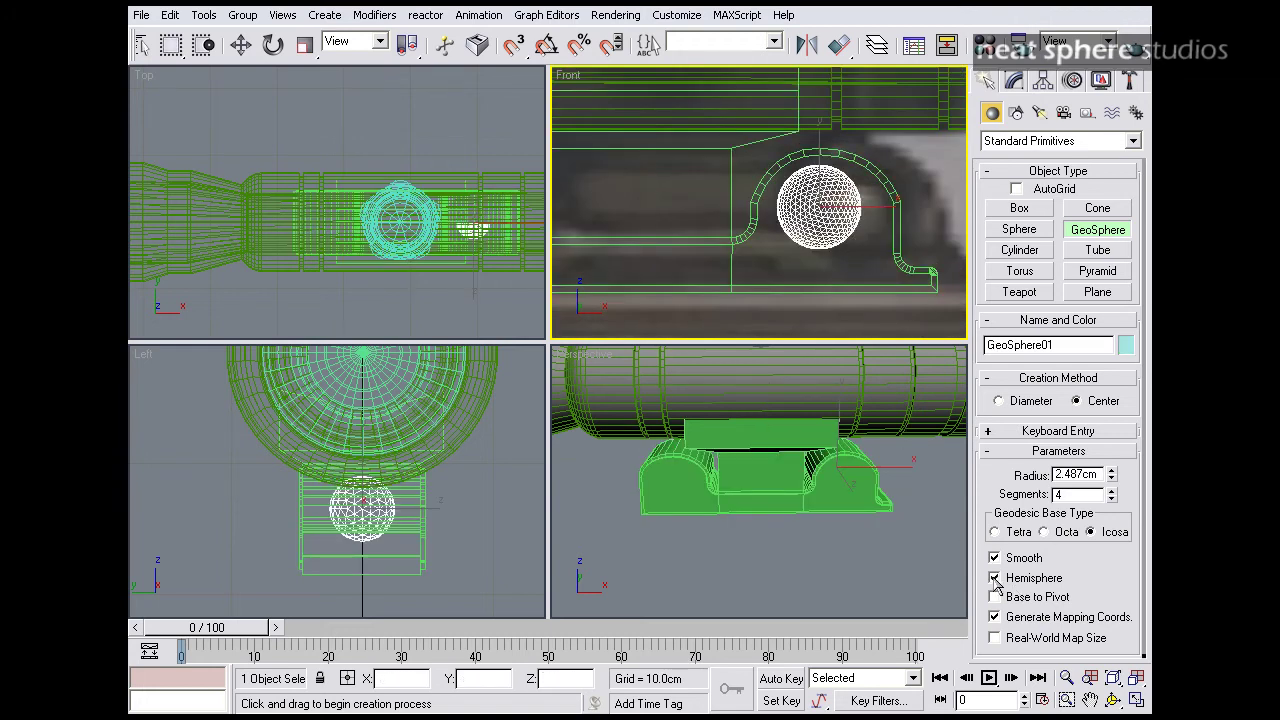
# - Move the hemisphere along Y out of the base, to the side face its dome points towards
pyautogui.rightClick(758, 447)
pyautogui.hotkey('alt', 'w')
pyautogui.keyDown('alt'); pyautogui.moveTo(520, 335); pyautogui.dragTo(791, 354, button='middle'); pyautogui.keyUp('alt')
pyautogui.press('w')
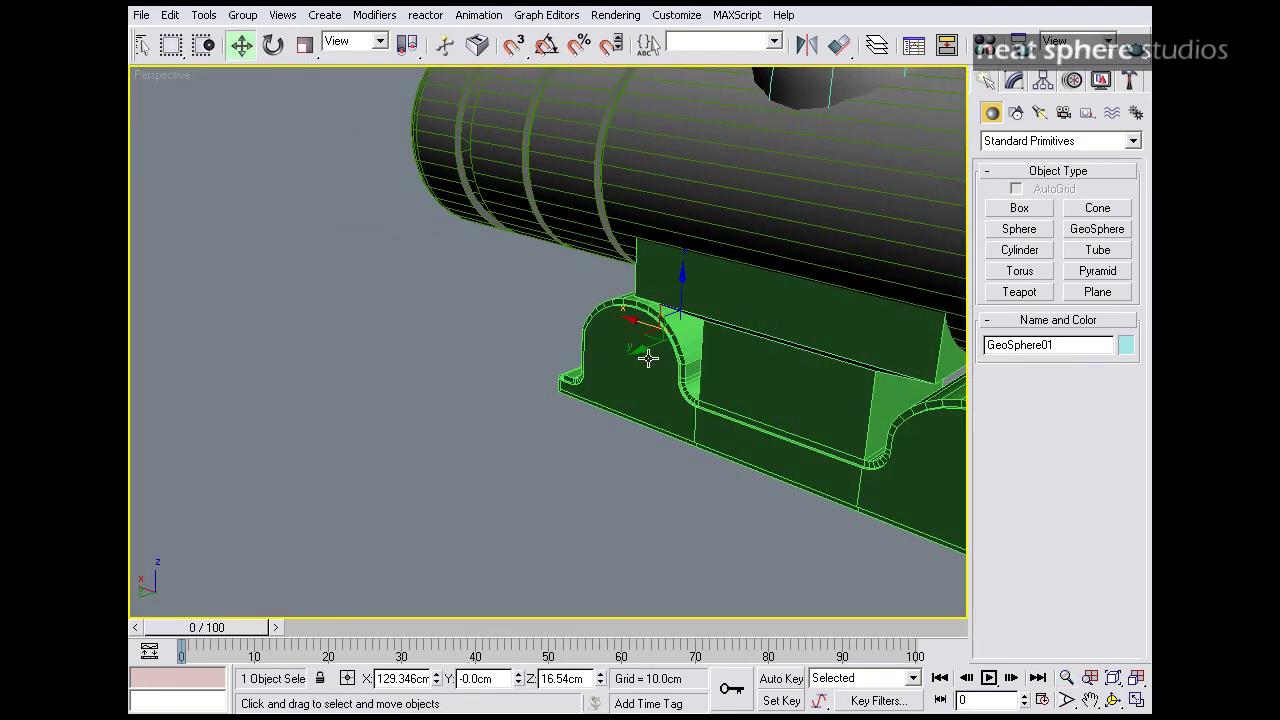
pyautogui.moveTo(641, 349); pyautogui.dragTo(570, 376)
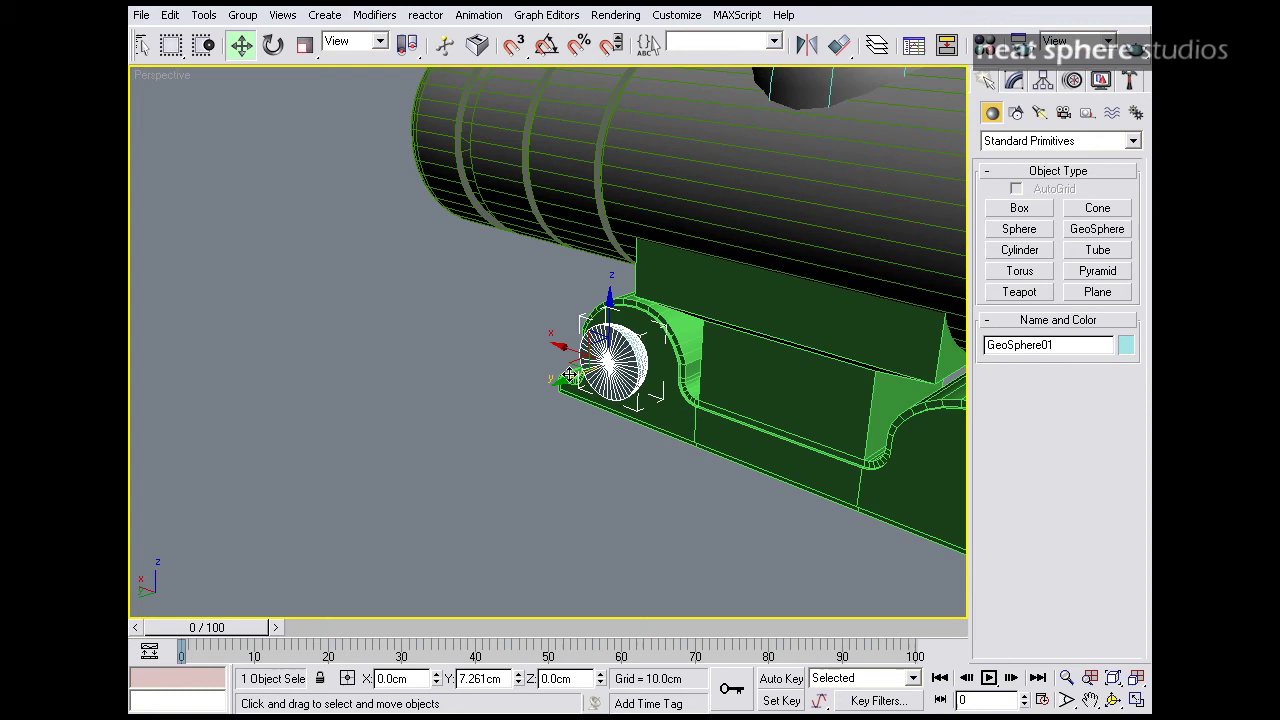
pyautogui.keyDown('alt'); pyautogui.moveTo(537, 365); pyautogui.dragTo(812, 354, button='middle'); pyautogui.keyUp('alt')
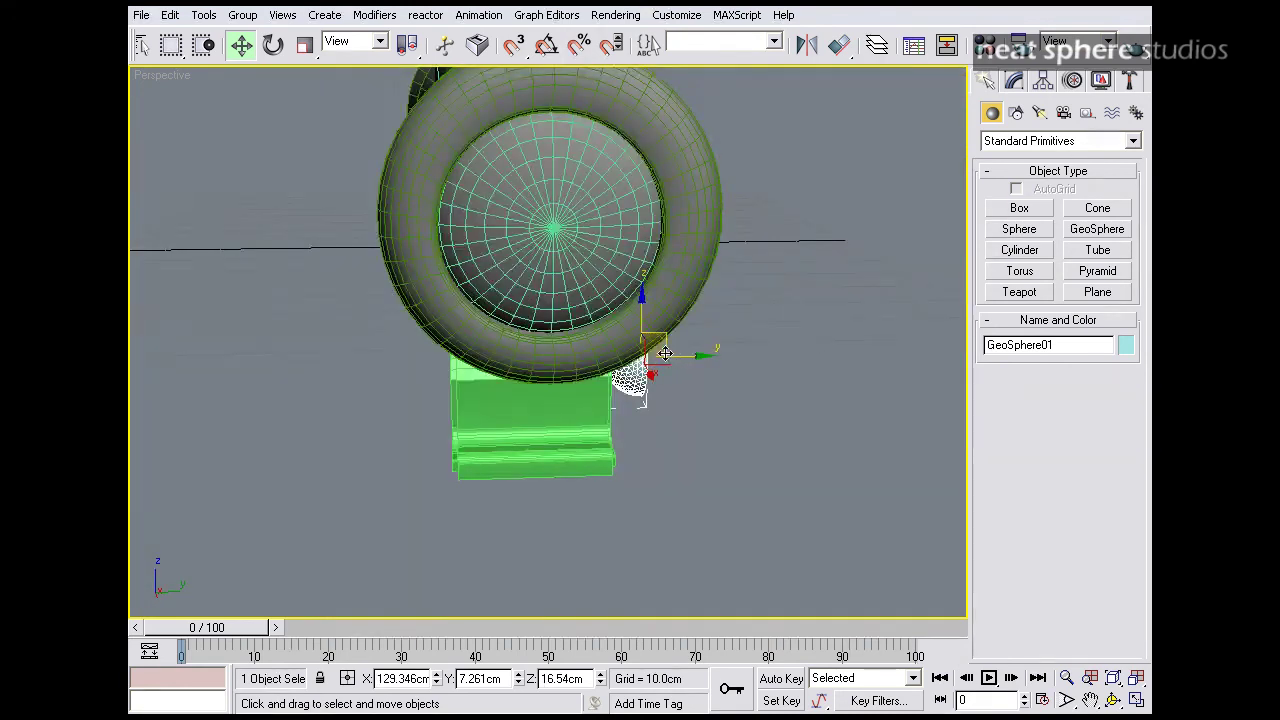
pyautogui.moveTo(699, 353); pyautogui.dragTo(497, 367)
# - Flatten the hemisphere's dome by scaling its depth to about 50%
pyautogui.hotkey('alt', 'z')
pyautogui.scroll(6, 495, 378)
pyautogui.keyDown('alt'); pyautogui.moveTo(494, 380); pyautogui.dragTo(650, 376, button='middle'); pyautogui.keyUp('alt')
pyautogui.moveTo(330, 355); pyautogui.dragTo(498, 345, button='middle')
pyautogui.scroll(4, 538, 339)
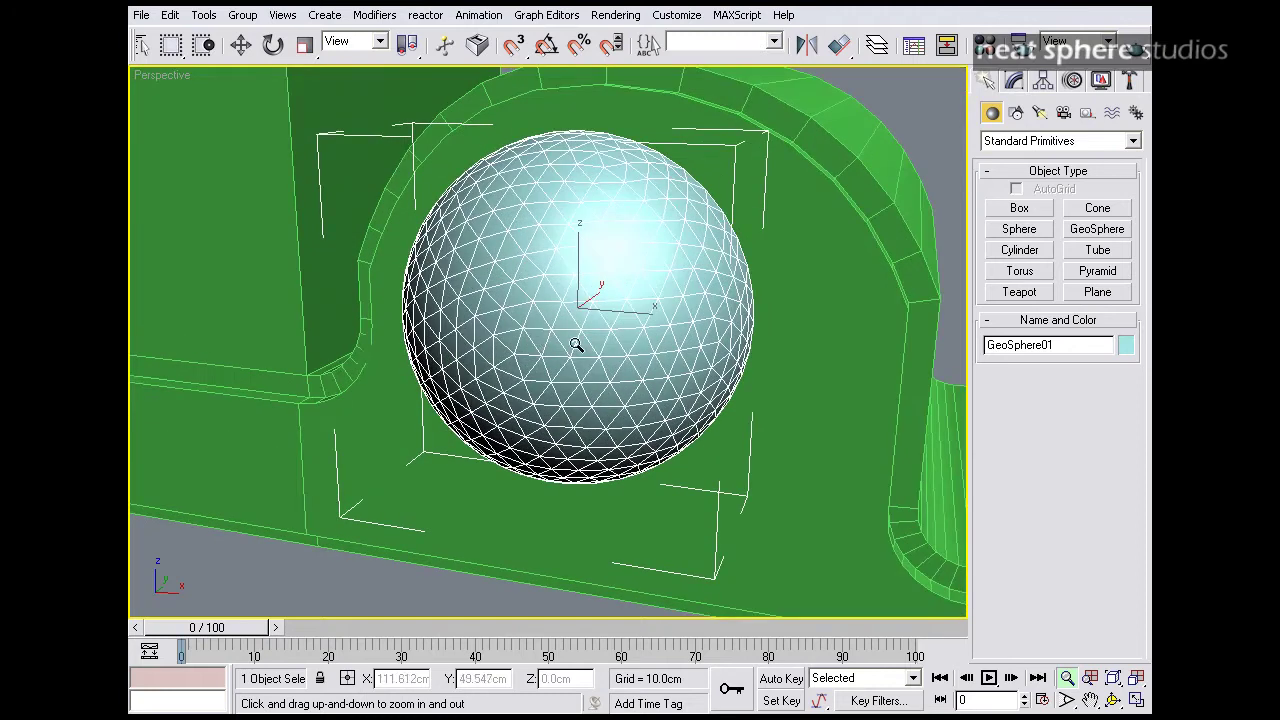
pyautogui.keyDown('alt'); pyautogui.moveTo(579, 346); pyautogui.dragTo(536, 365, button='middle'); pyautogui.keyUp('alt')
pyautogui.press('r')
pyautogui.press('r')
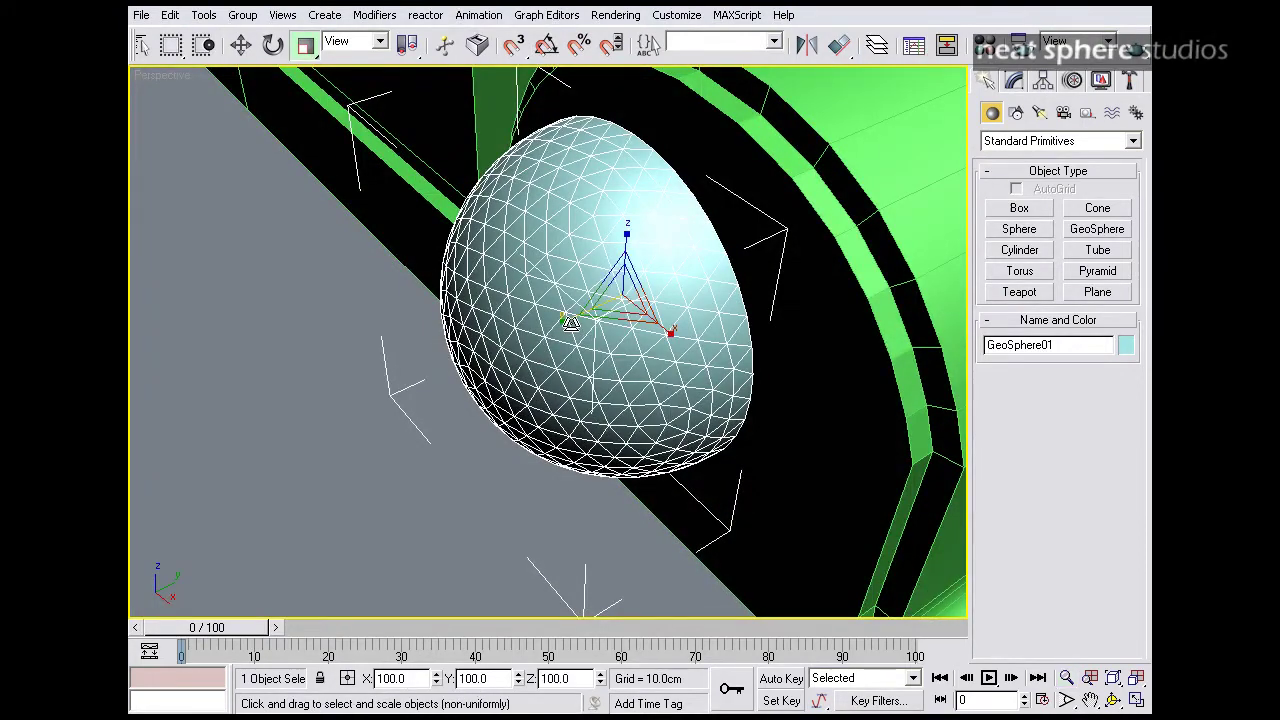
pyautogui.moveTo(577, 323); pyautogui.dragTo(637, 306)
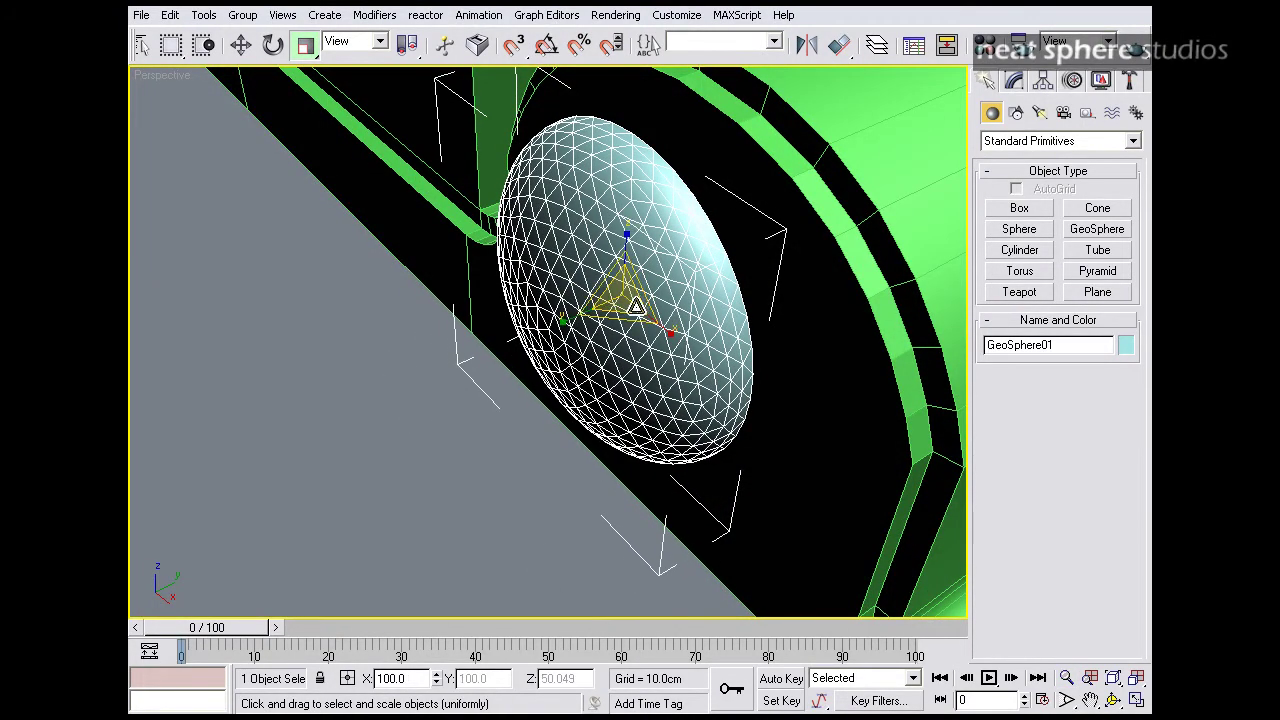
# - Move the flattened hemisphere along Y against the base's raised side panel
pyautogui.keyDown('alt'); pyautogui.moveTo(515, 392); pyautogui.dragTo(728, 367, button='middle'); pyautogui.keyUp('alt')
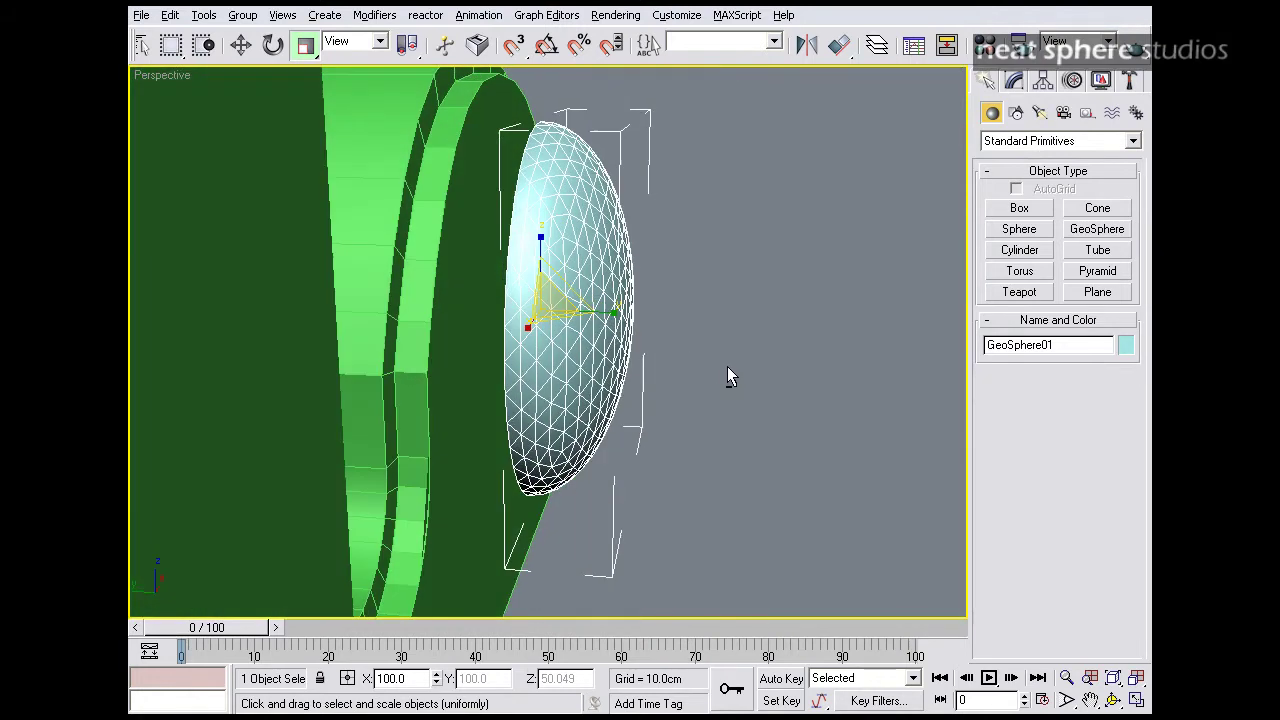
pyautogui.press('w')
pyautogui.moveTo(499, 310); pyautogui.dragTo(453, 308)
pyautogui.keyDown('alt'); pyautogui.moveTo(500, 330); pyautogui.dragTo(482, 374, button='middle'); pyautogui.keyUp('alt')
# - Clone the flattened hemisphere along X as one copy, centred on the base's other rounded hump
pyautogui.hotkey('alt', 'z')
pyautogui.moveTo(530, 288); pyautogui.dragTo(511, 329)
pyautogui.moveTo(426, 351); pyautogui.dragTo(620, 366, button='middle')
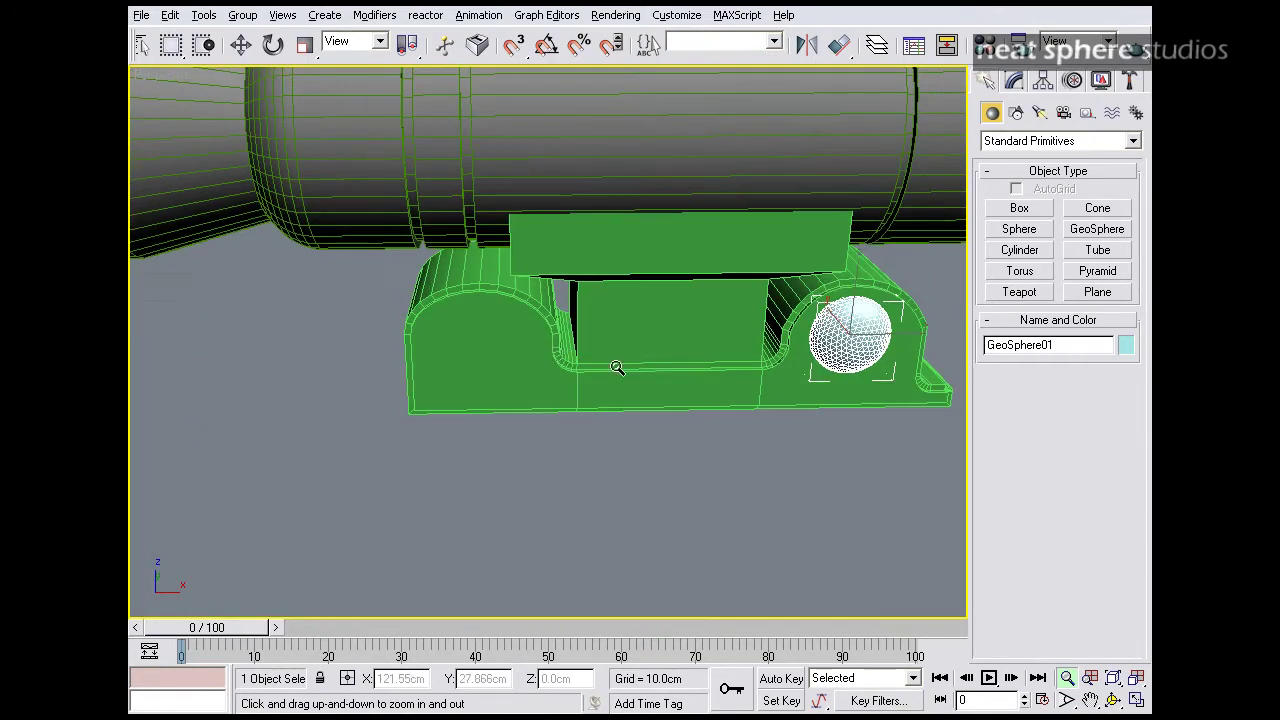
pyautogui.press('w')
pyautogui.keyDown('shift'); pyautogui.moveTo(908, 337); pyautogui.dragTo(538, 386); pyautogui.keyUp('shift')
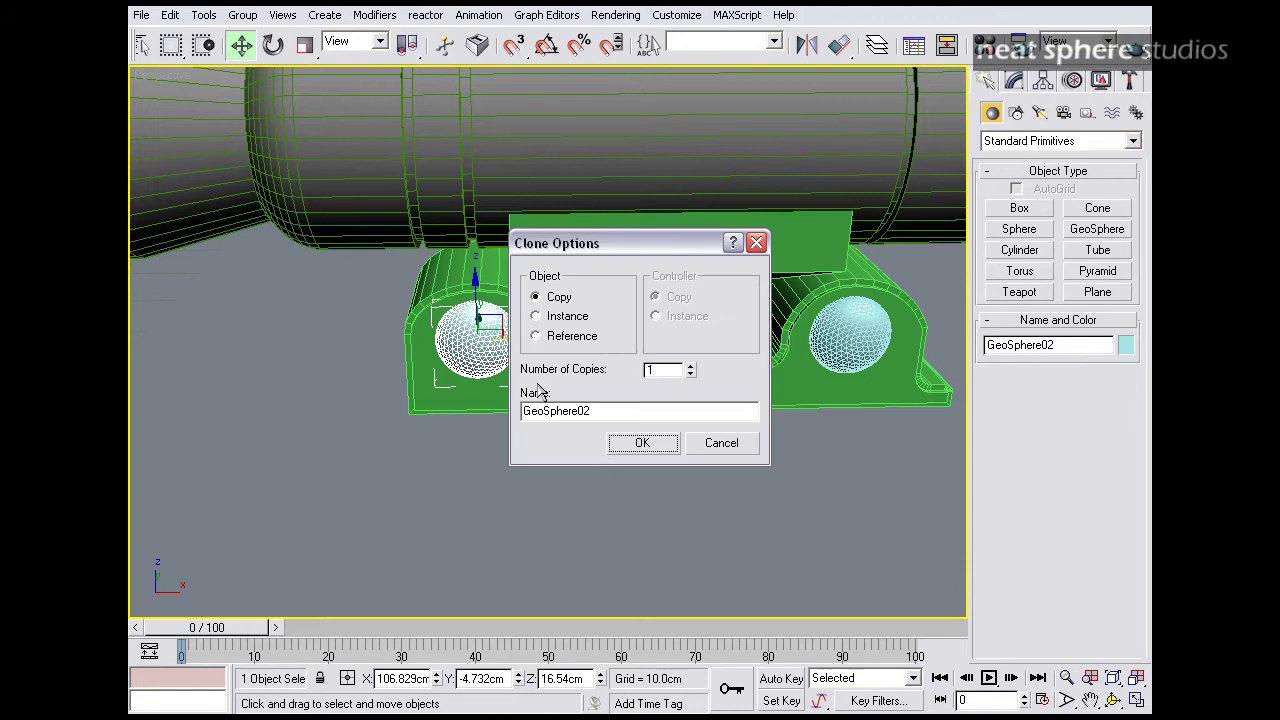
pyautogui.click(641, 443)
# - Clone both hemispheres as copies rotated about the vertical axis with angle snap, so their domes face the mount's opposite side
pyautogui.moveTo(771, 437); pyautogui.dragTo(713, 431, button='middle')
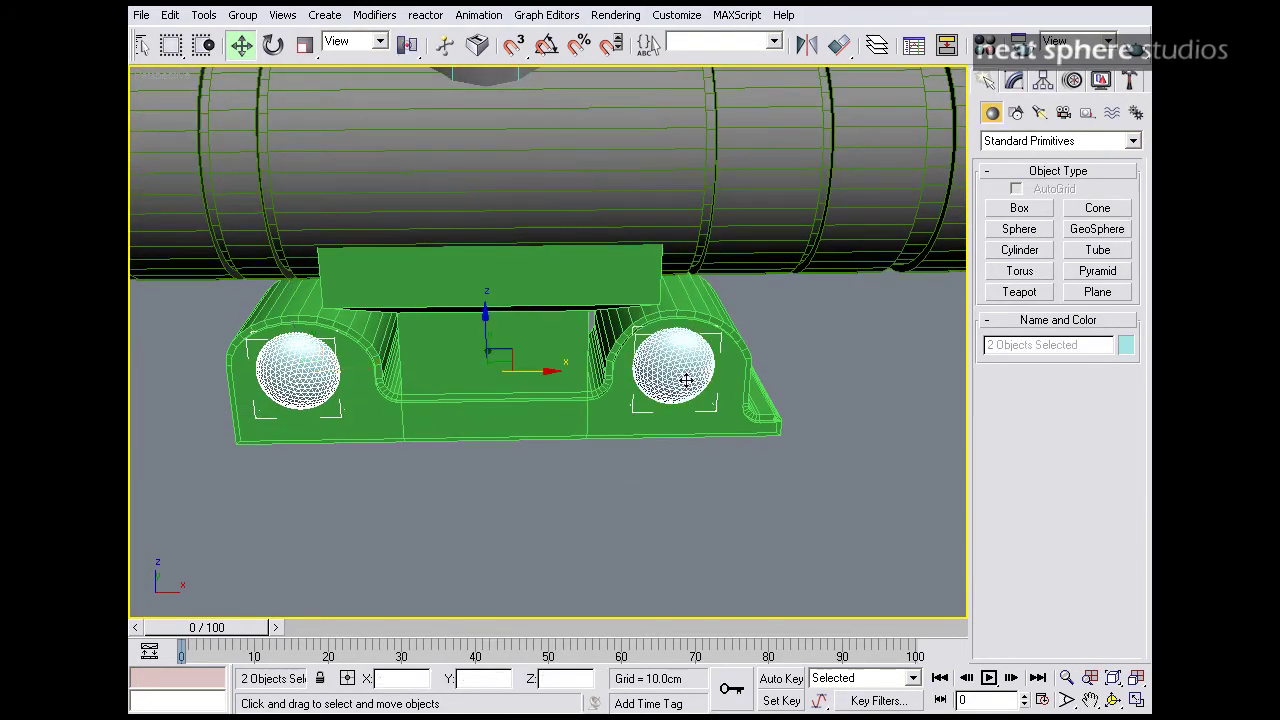
pyautogui.scroll(-5, 686, 380)
pyautogui.press('e')
pyautogui.keyDown('alt'); pyautogui.moveTo(529, 461); pyautogui.dragTo(459, 474, button='middle'); pyautogui.keyUp('alt')
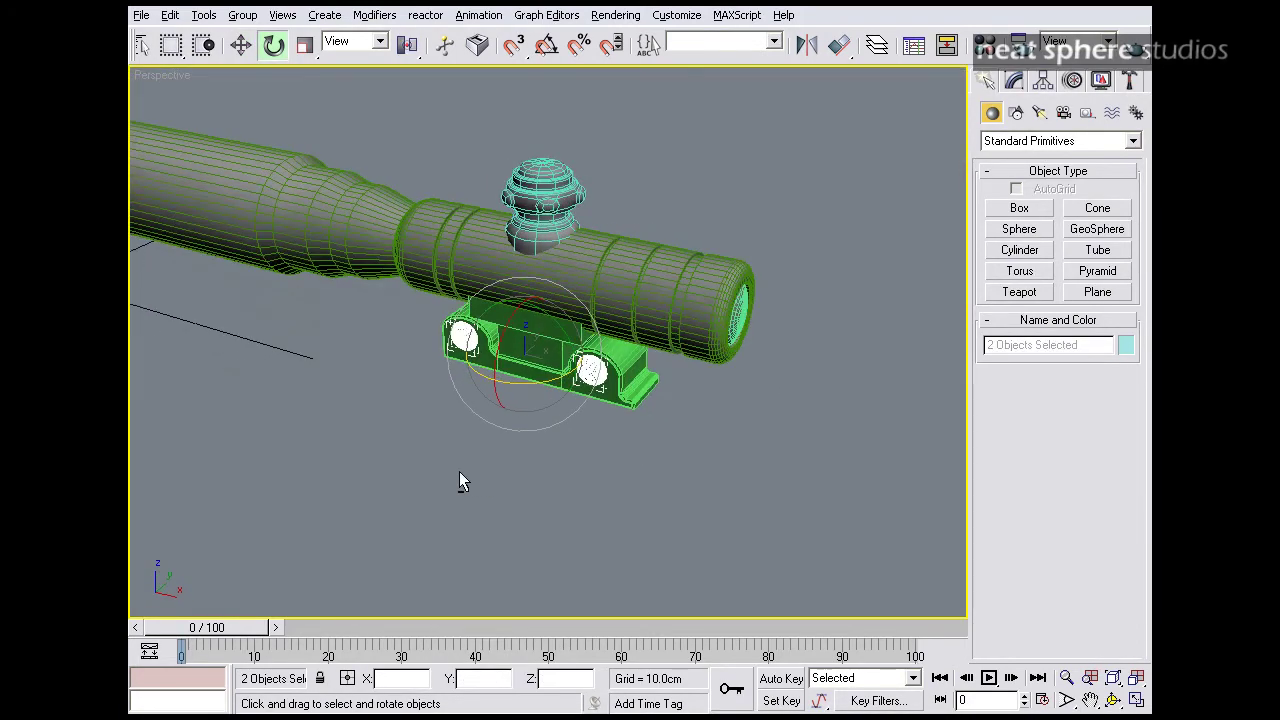
pyautogui.press('a')
pyautogui.moveTo(507, 387); pyautogui.dragTo(688, 355)
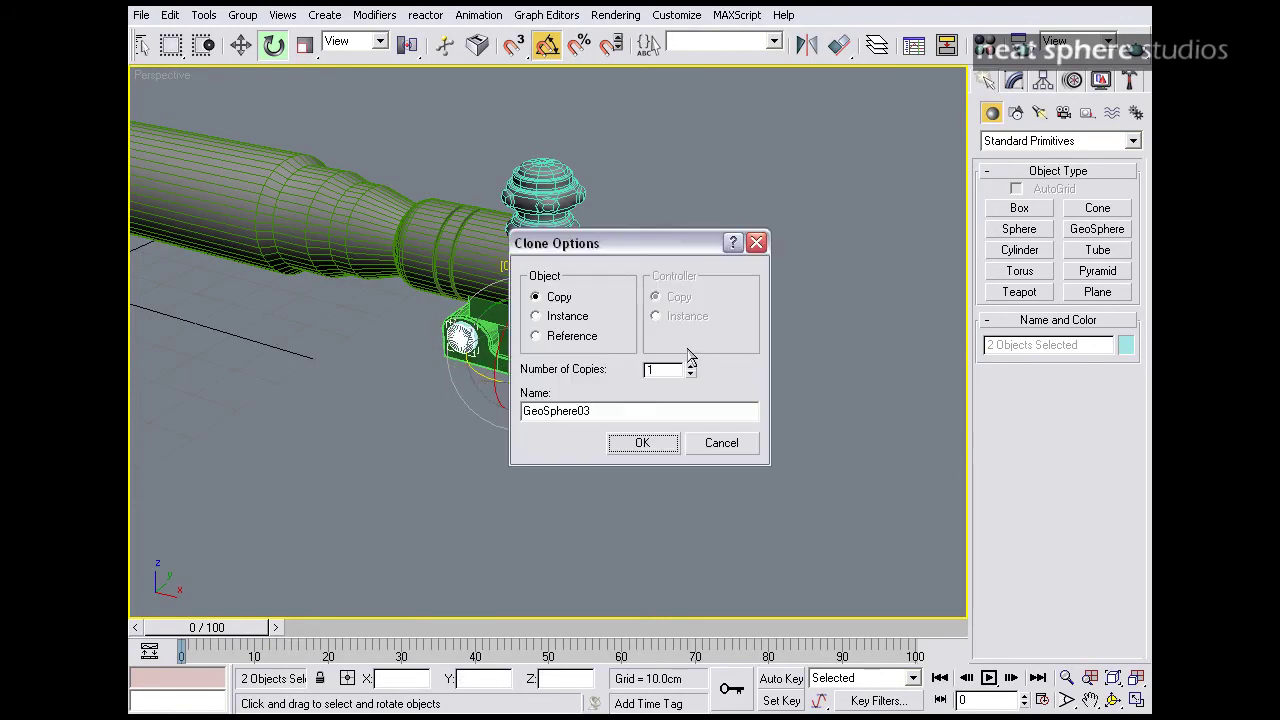
pyautogui.click(615, 446)
# - Move the two copied hemispheres along Y out of the base and seat them against its opposite side panel
pyautogui.press('w')
pyautogui.keyDown('alt'); pyautogui.moveTo(656, 413); pyautogui.dragTo(440, 437, button='middle'); pyautogui.keyUp('alt')
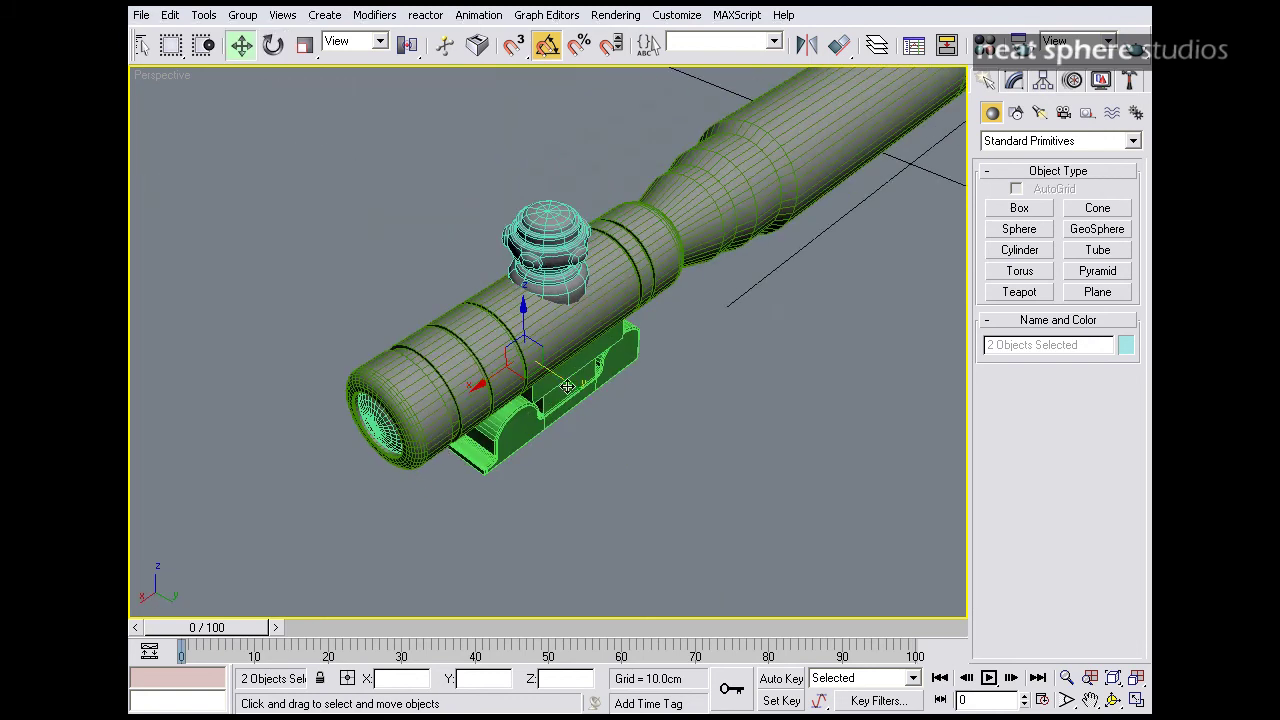
pyautogui.moveTo(567, 386); pyautogui.dragTo(622, 425)
pyautogui.keyDown('ctrl'); pyautogui.keyDown('alt'); pyautogui.moveTo(614, 480); pyautogui.dragTo(614, 438, button='middle'); pyautogui.keyUp('alt'); pyautogui.keyUp('ctrl')
pyautogui.moveTo(630, 552); pyautogui.dragTo(602, 487, button='middle')
pyautogui.keyDown('alt'); pyautogui.moveTo(408, 430); pyautogui.dragTo(505, 399, button='middle'); pyautogui.keyUp('alt')
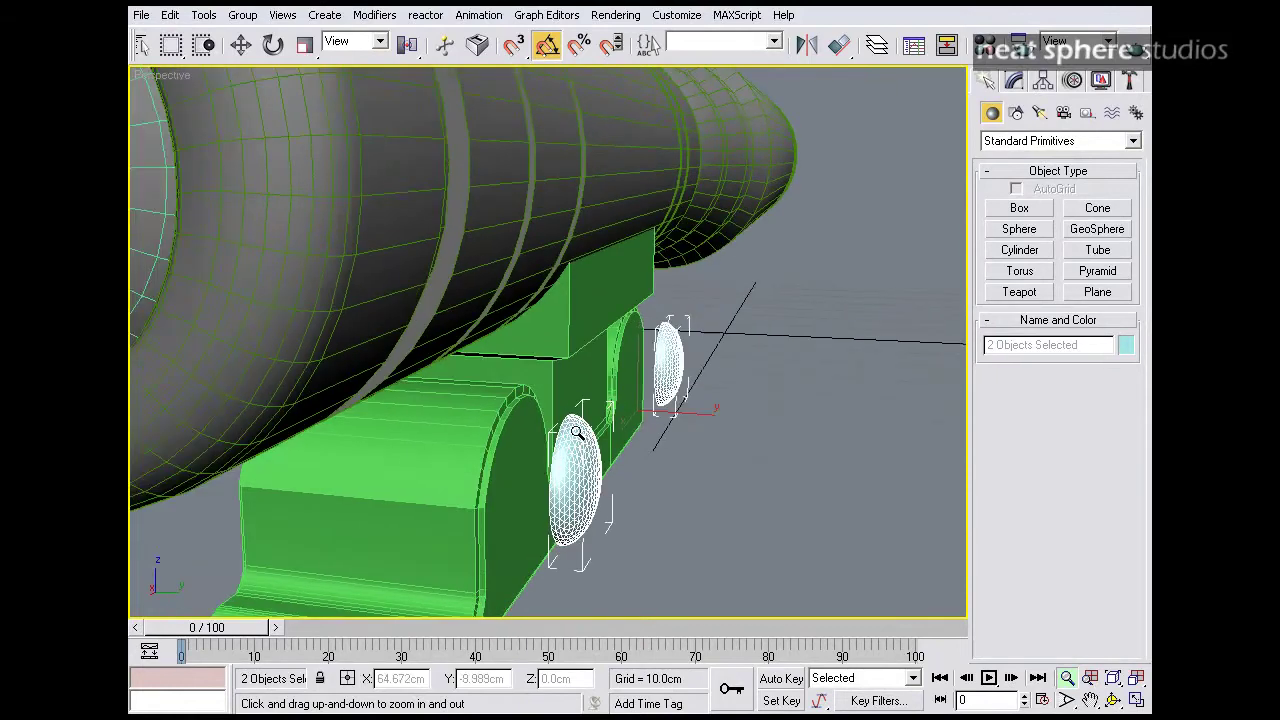
pyautogui.moveTo(577, 432); pyautogui.dragTo(617, 422)
pyautogui.press('w')
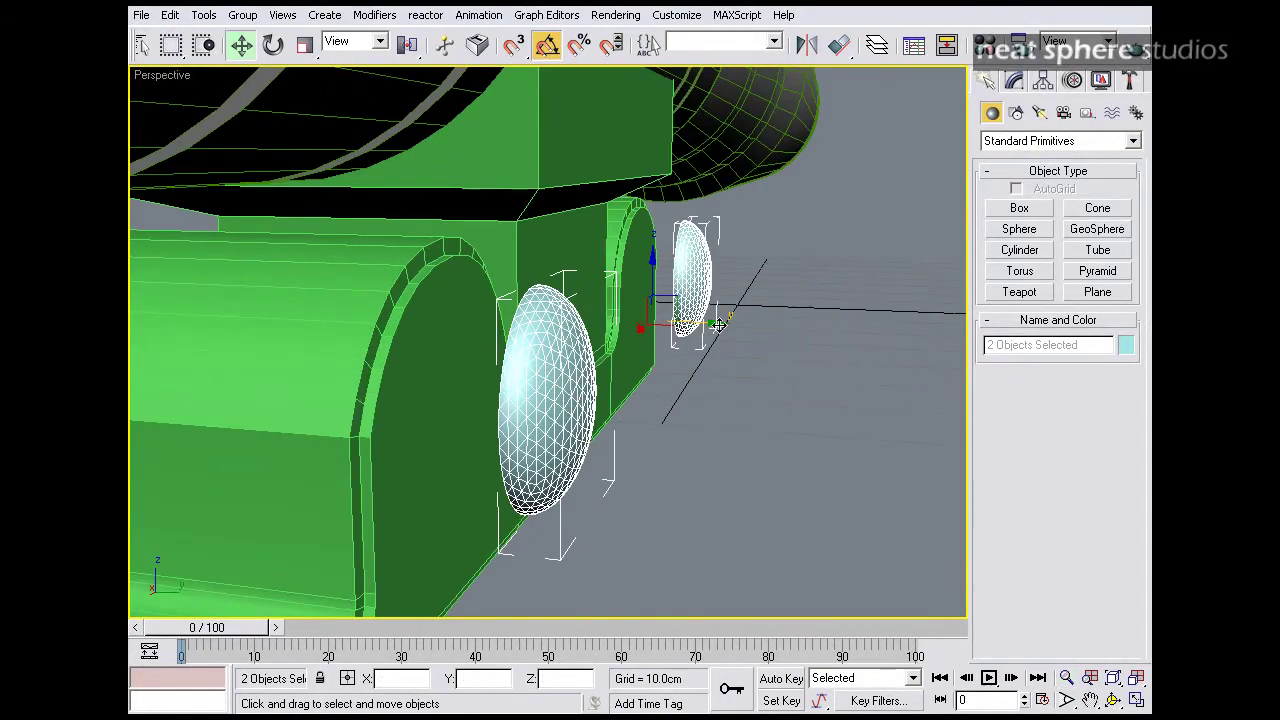
pyautogui.moveTo(718, 325); pyautogui.dragTo(666, 333)
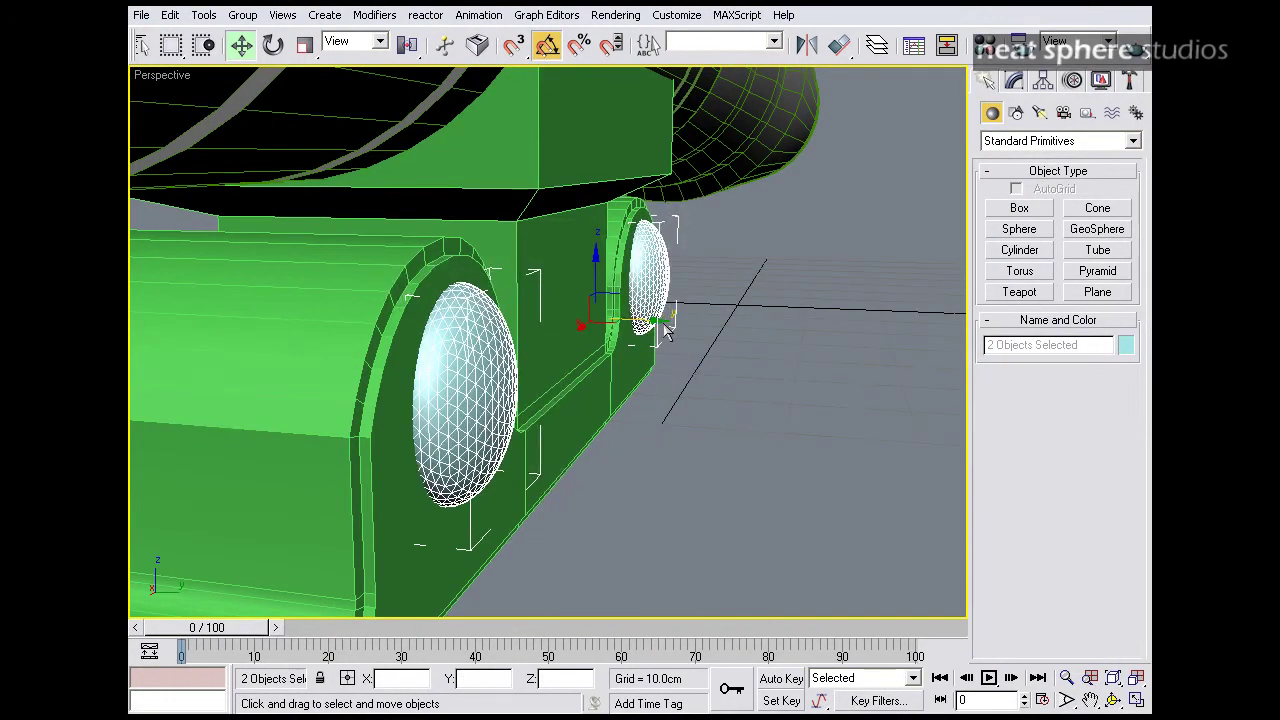
# - Select the scope mount and switch to editing its edges
pyautogui.hotkey('alt', 'z')
pyautogui.moveTo(575, 246); pyautogui.dragTo(573, 284)
pyautogui.keyDown('alt'); pyautogui.moveTo(646, 351); pyautogui.dragTo(577, 352, button='middle'); pyautogui.keyUp('alt')
pyautogui.moveTo(552, 387); pyautogui.dragTo(551, 370)
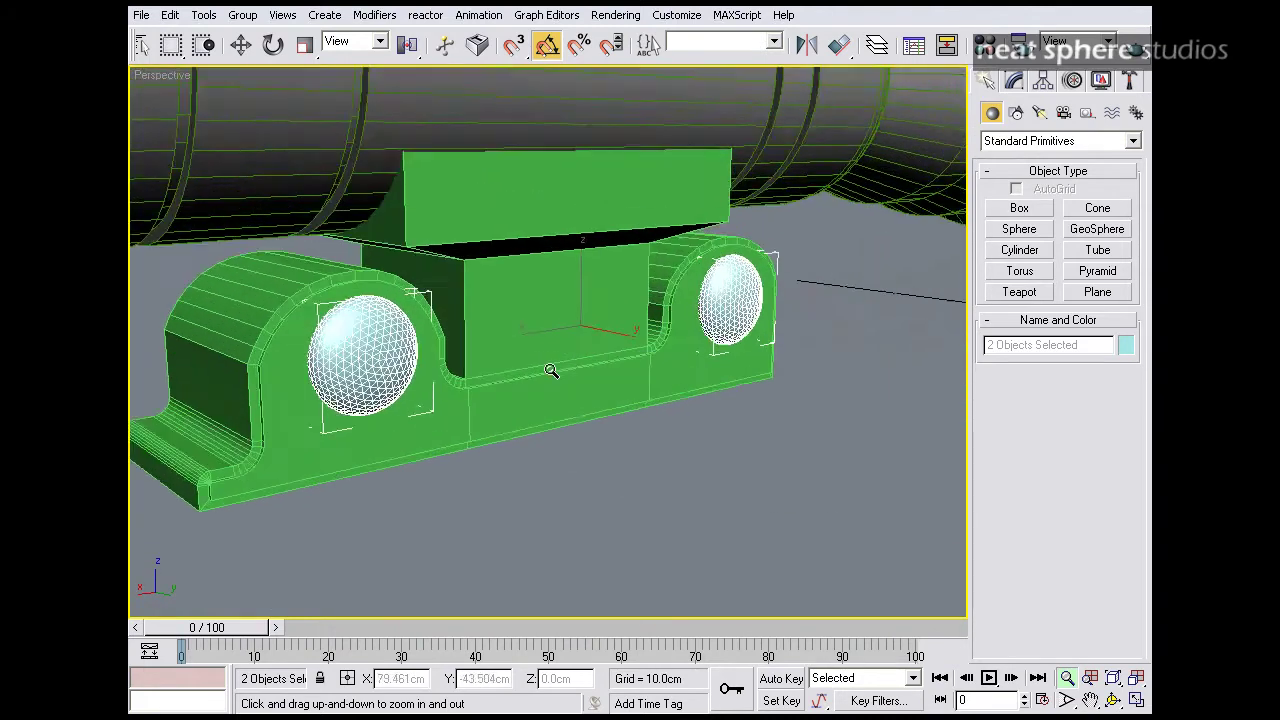
pyautogui.scroll(6, 551, 371)
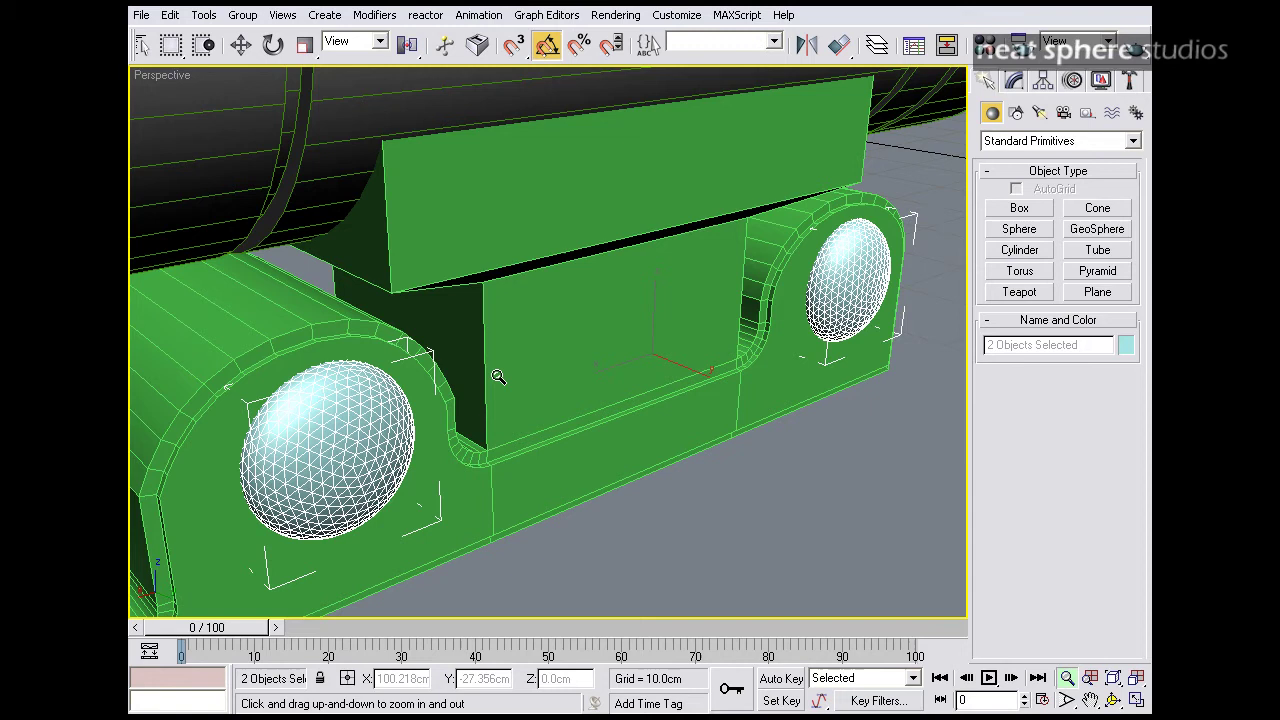
pyautogui.press('w')
pyautogui.click(706, 252)
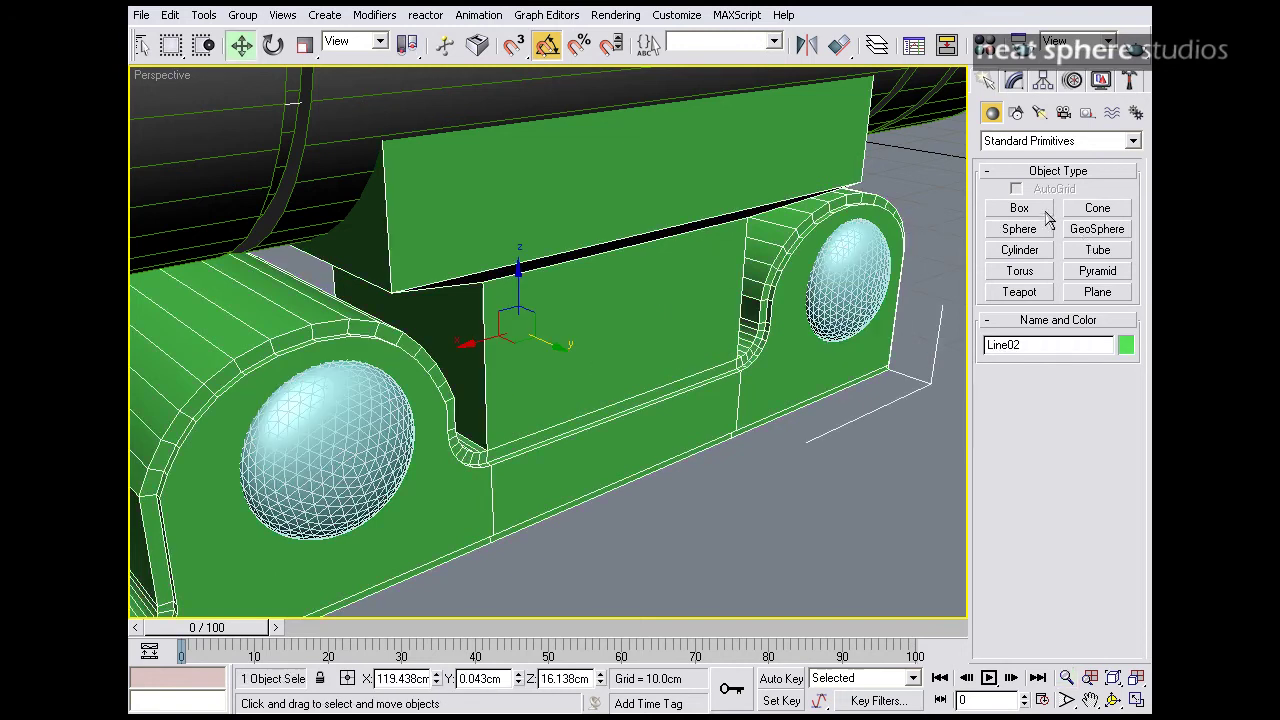
pyautogui.click(1018, 80)
pyautogui.click(1033, 438)
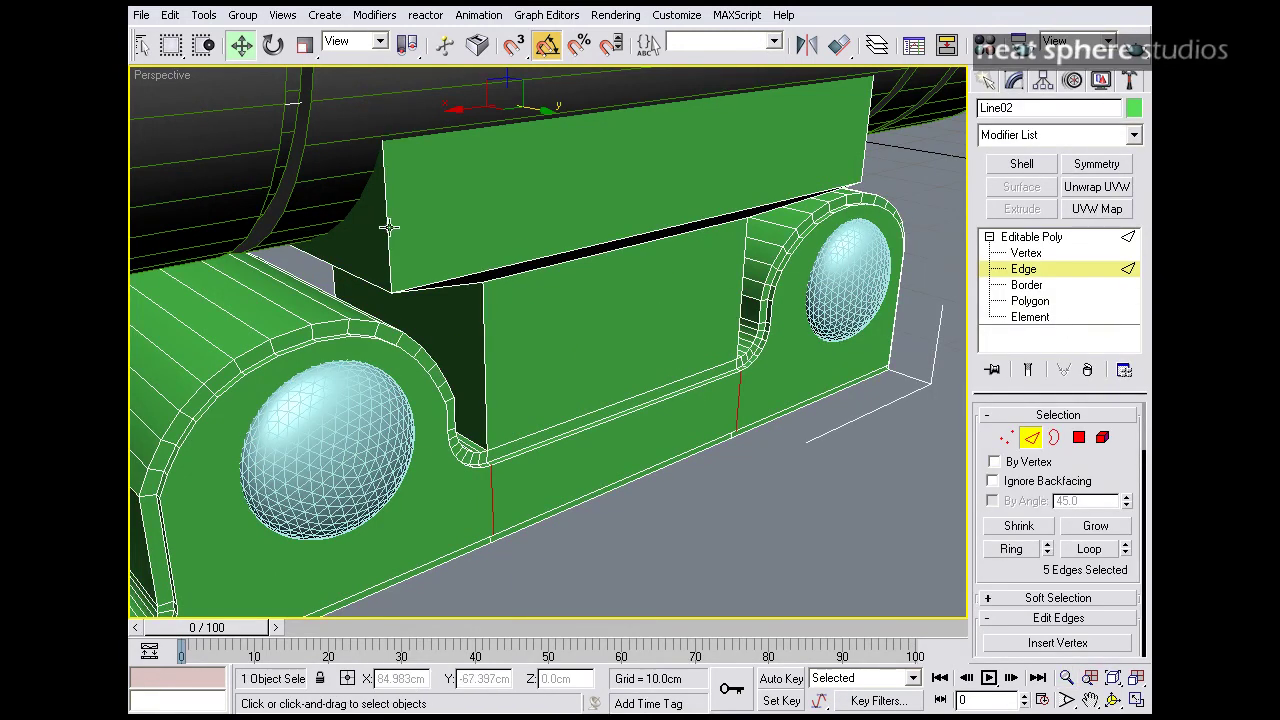
pyautogui.click(386, 226)
pyautogui.keyDown('alt'); pyautogui.moveTo(497, 278); pyautogui.dragTo(442, 296, button='middle'); pyautogui.keyUp('alt')
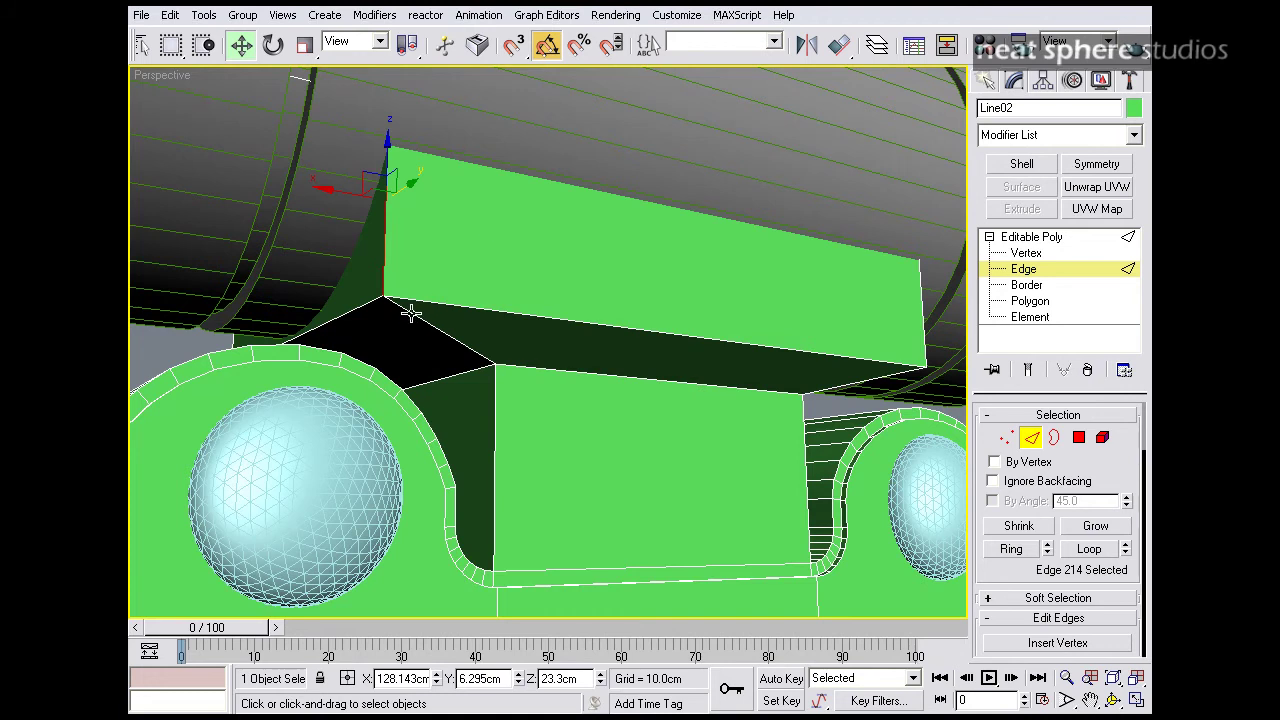
pyautogui.keyDown('ctrl'); pyautogui.click(425, 322); pyautogui.keyUp('ctrl')
pyautogui.keyDown('alt'); pyautogui.click(415, 316); pyautogui.keyUp('alt')
pyautogui.keyDown('ctrl'); pyautogui.click(428, 304); pyautogui.keyUp('ctrl')
pyautogui.keyDown('ctrl'); pyautogui.click(377, 305); pyautogui.keyUp('ctrl')
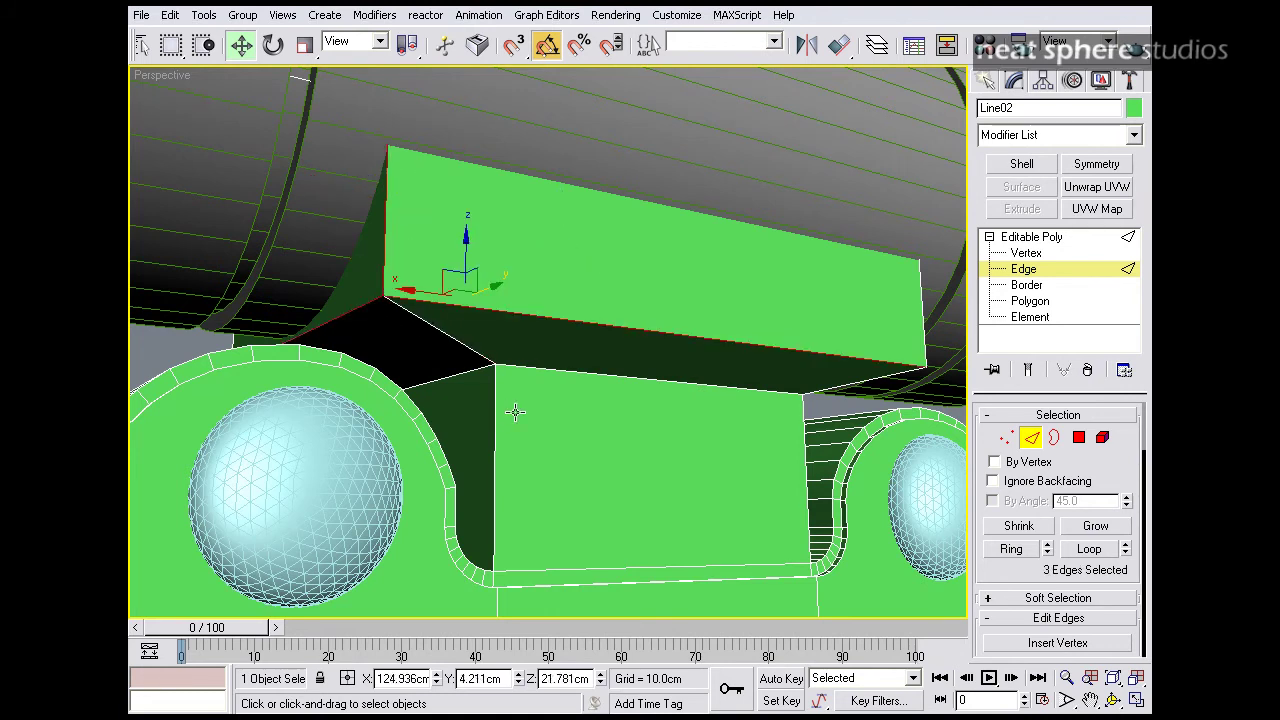
pyautogui.moveTo(834, 371); pyautogui.dragTo(826, 378, button='middle')
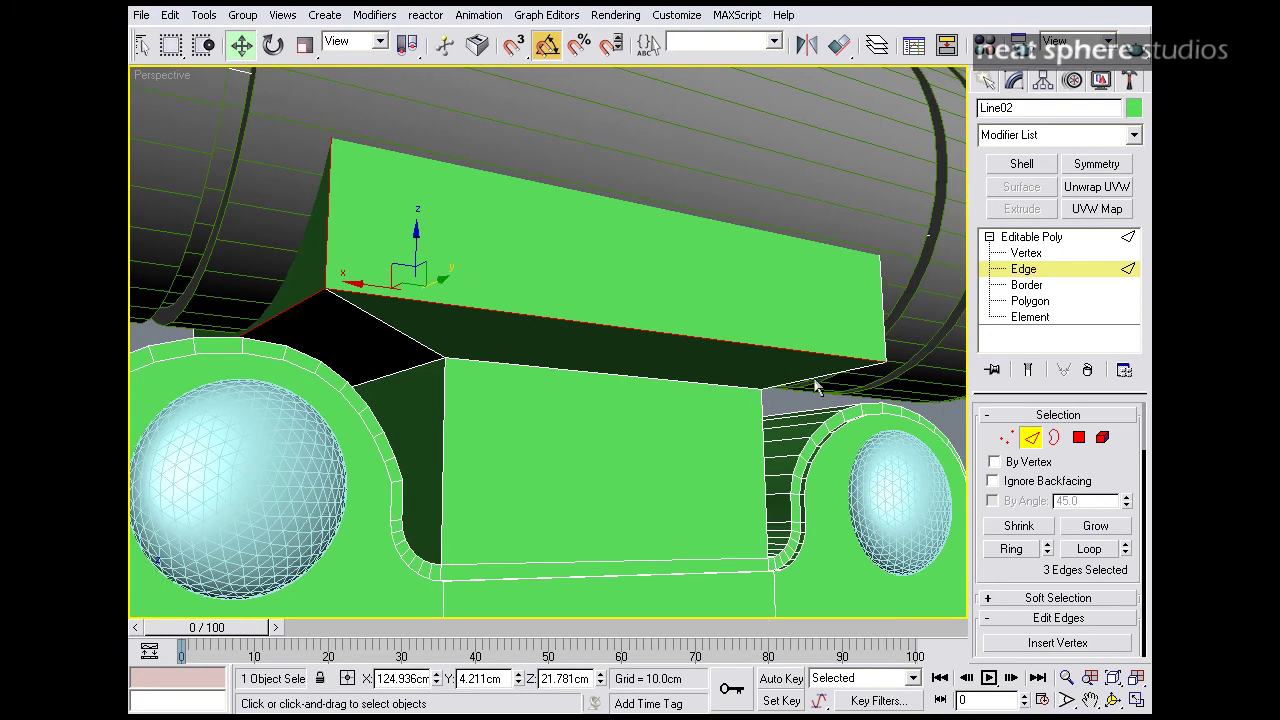
# - Select the edge loop around the upper block's lower rim and chamfer it
pyautogui.click(415, 295)
pyautogui.click(313, 295)
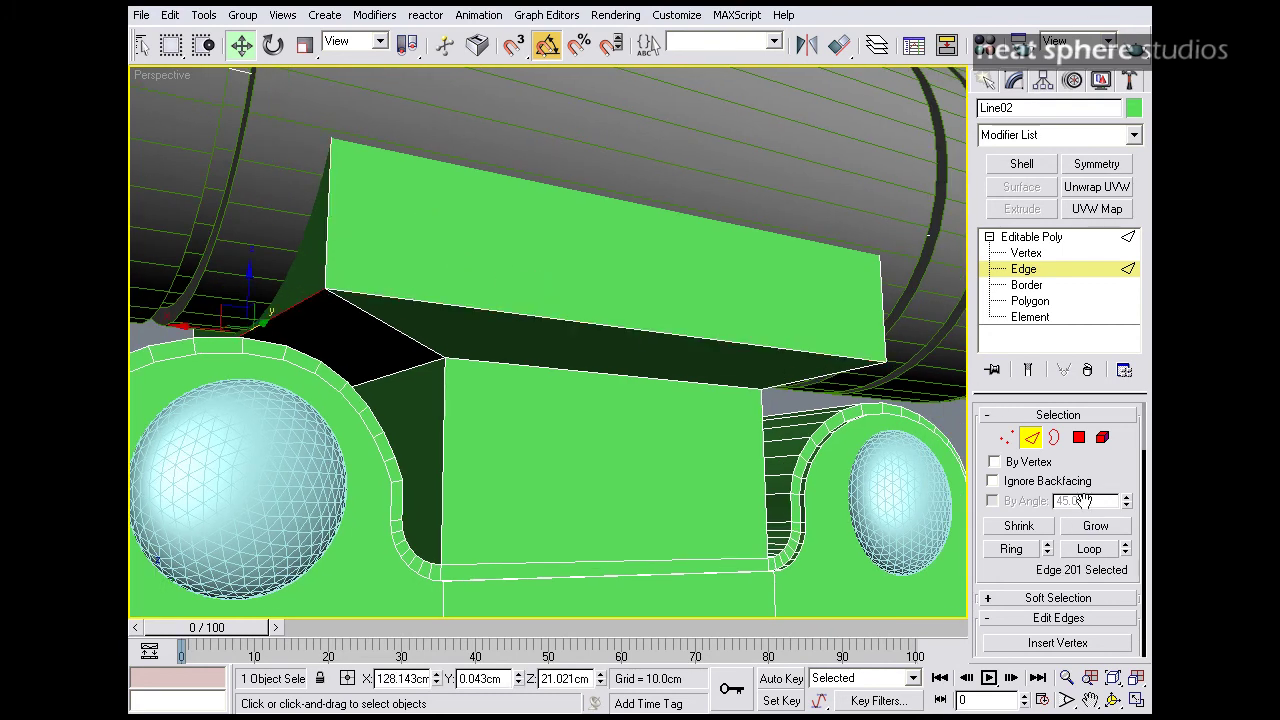
pyautogui.click(1086, 549)
pyautogui.keyDown('alt'); pyautogui.moveTo(890, 460); pyautogui.dragTo(681, 381, button='middle'); pyautogui.keyUp('alt')
pyautogui.moveTo(1015, 584); pyautogui.dragTo(1027, 510)
pyautogui.click(1011, 455)
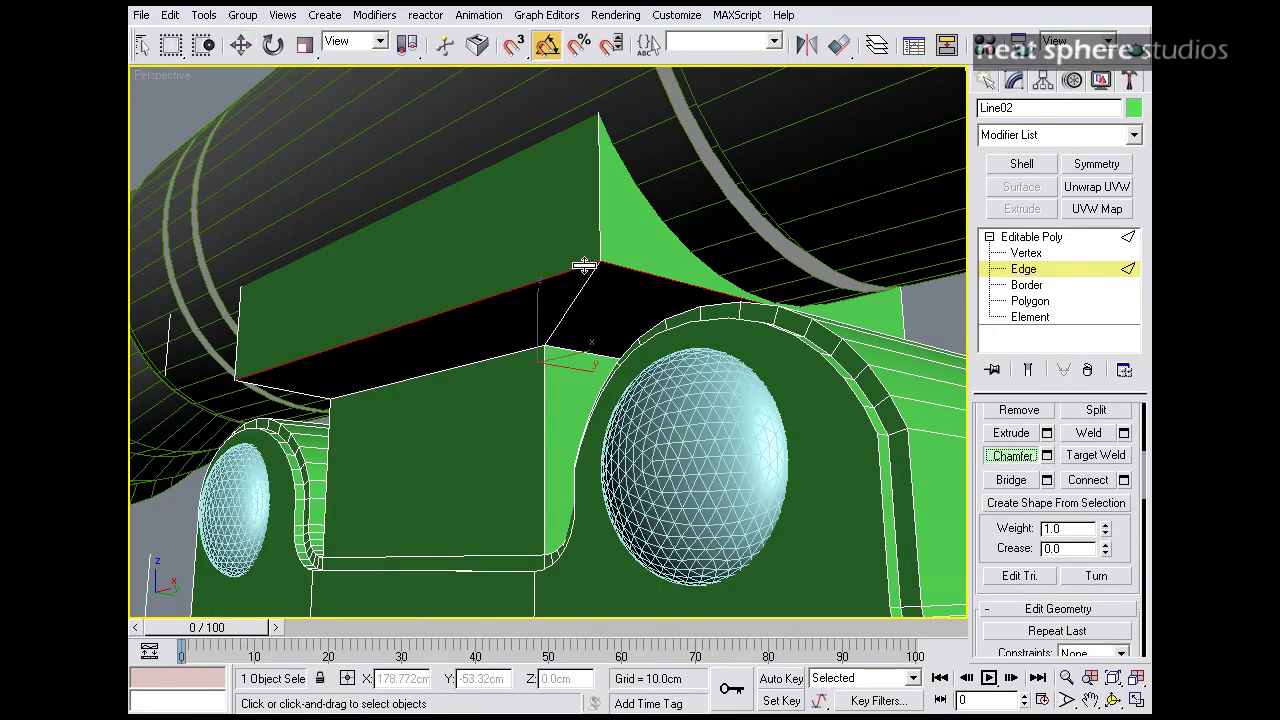
pyautogui.moveTo(586, 264); pyautogui.dragTo(586, 264)
pyautogui.keyDown('alt'); pyautogui.moveTo(588, 277); pyautogui.dragTo(600, 363, button='middle'); pyautogui.keyUp('alt')
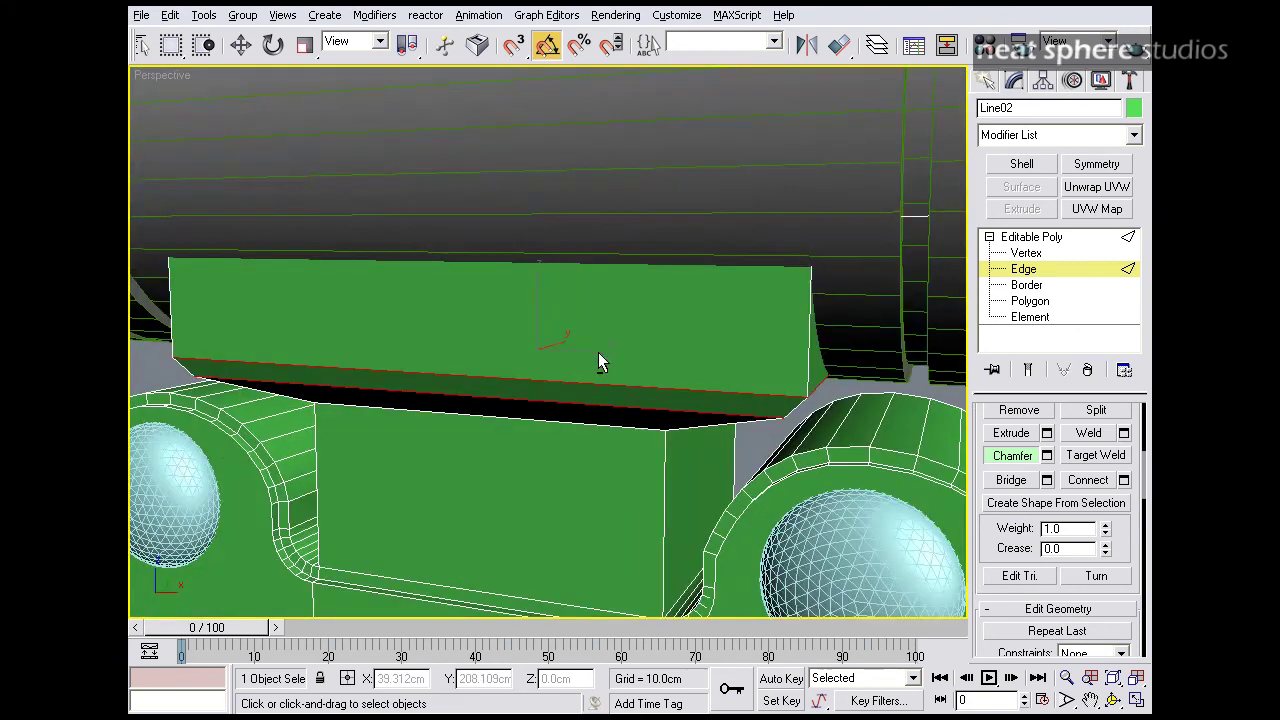
# - Select the vertical corner edges of the narrow neck below the upper block and chamfer them slightly
pyautogui.scroll(2, 602, 364)
pyautogui.moveTo(692, 424); pyautogui.dragTo(683, 390, button='middle')
pyautogui.click(636, 357)
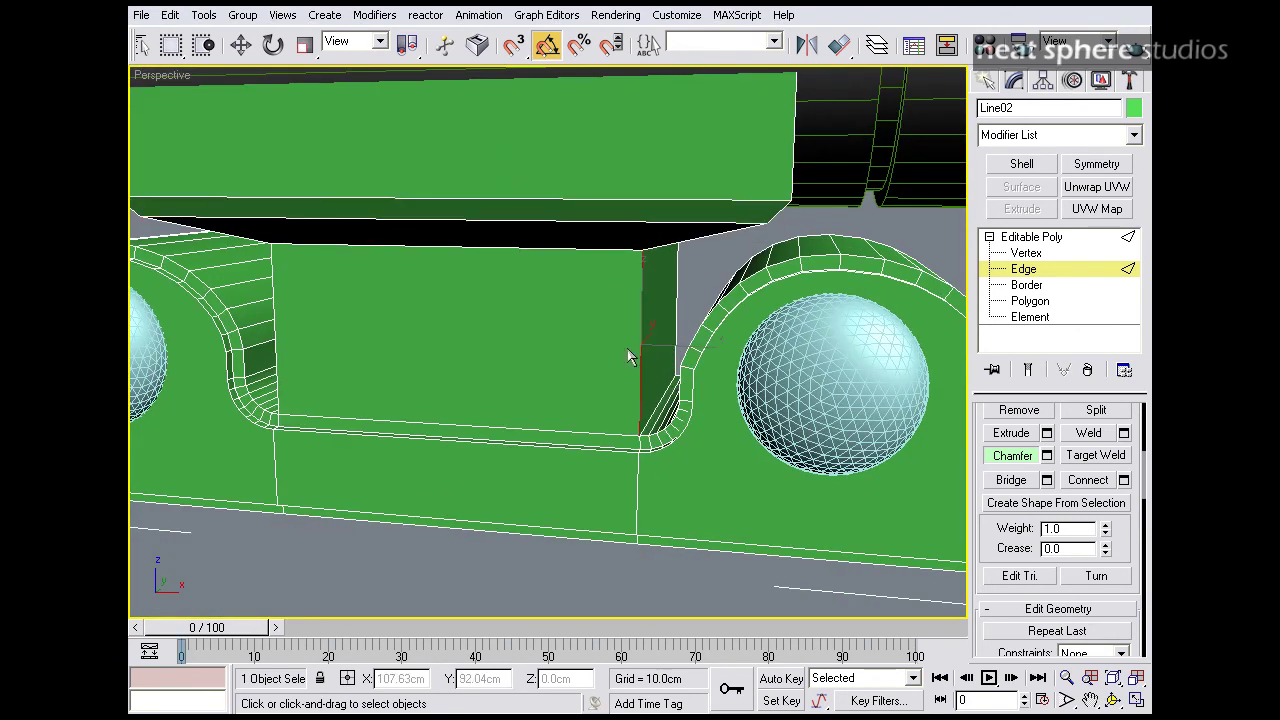
pyautogui.keyDown('ctrl'); pyautogui.click(274, 318); pyautogui.keyUp('ctrl')
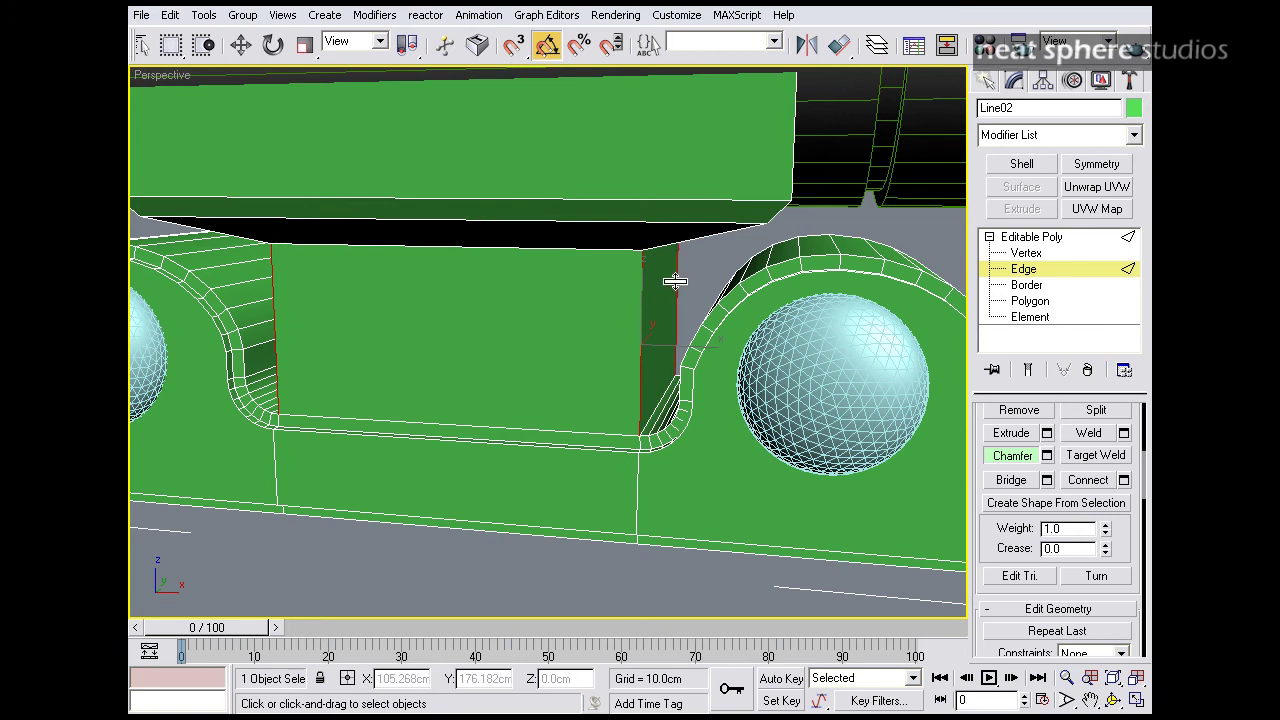
pyautogui.keyDown('alt'); pyautogui.moveTo(674, 277); pyautogui.dragTo(714, 352, button='middle'); pyautogui.keyUp('alt')
pyautogui.moveTo(709, 345); pyautogui.dragTo(710, 344)
# - Chamfer the ring of vertical corner edges on the upper block by 0.224 cm and leave edge editing
pyautogui.keyDown('alt'); pyautogui.moveTo(710, 344); pyautogui.dragTo(591, 332, button='middle'); pyautogui.keyUp('alt')
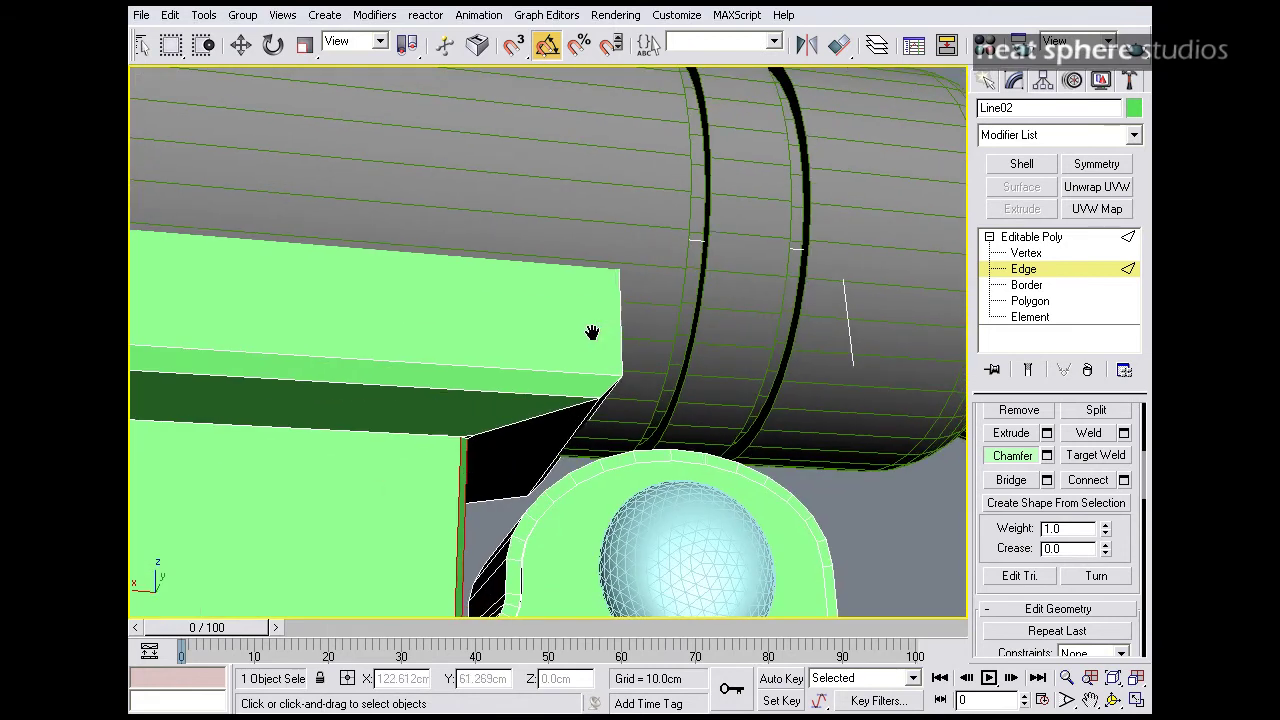
pyautogui.click(617, 327)
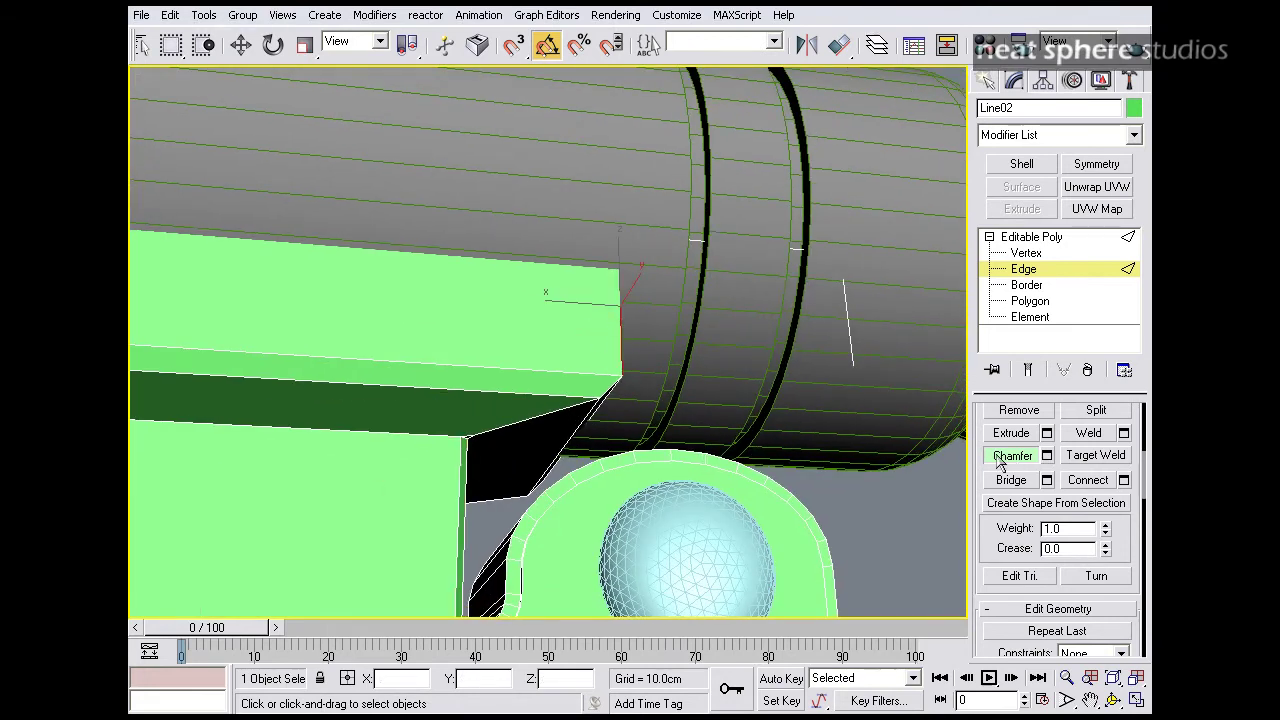
pyautogui.scroll(3, 1000, 470)
pyautogui.click(1012, 553)
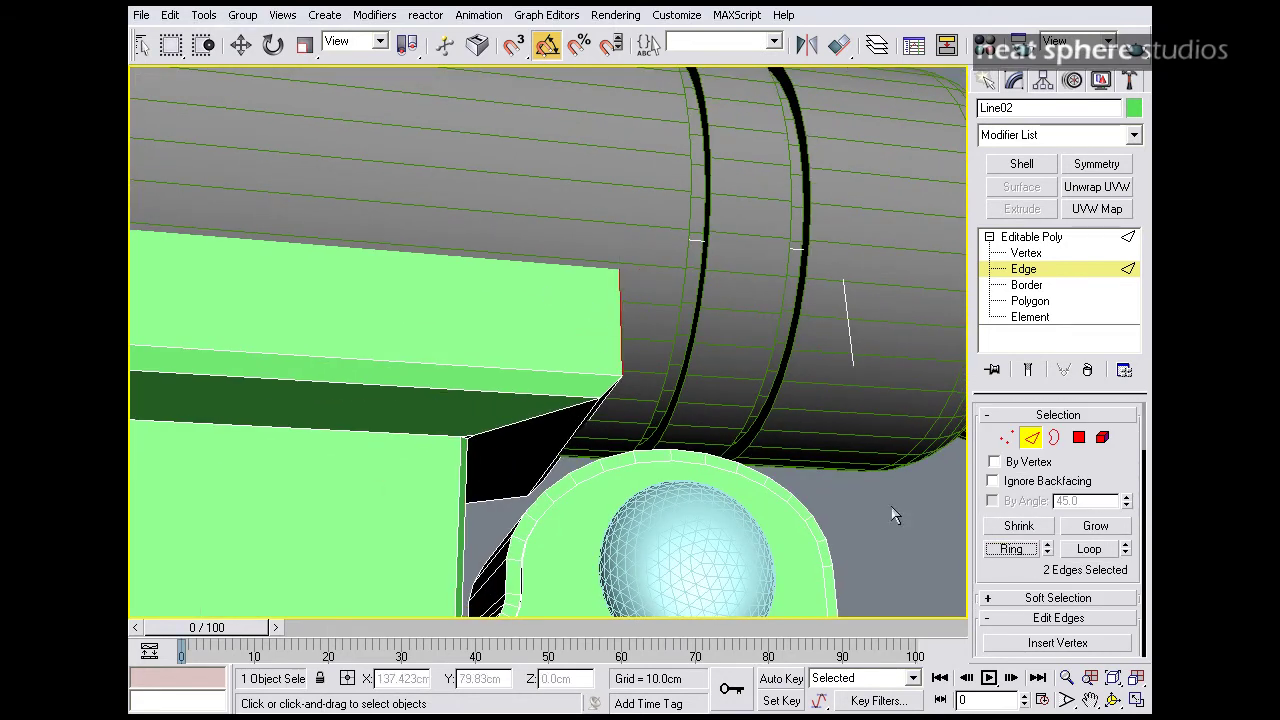
pyautogui.keyDown('alt'); pyautogui.moveTo(378, 432); pyautogui.dragTo(507, 418, button='middle'); pyautogui.keyUp('alt')
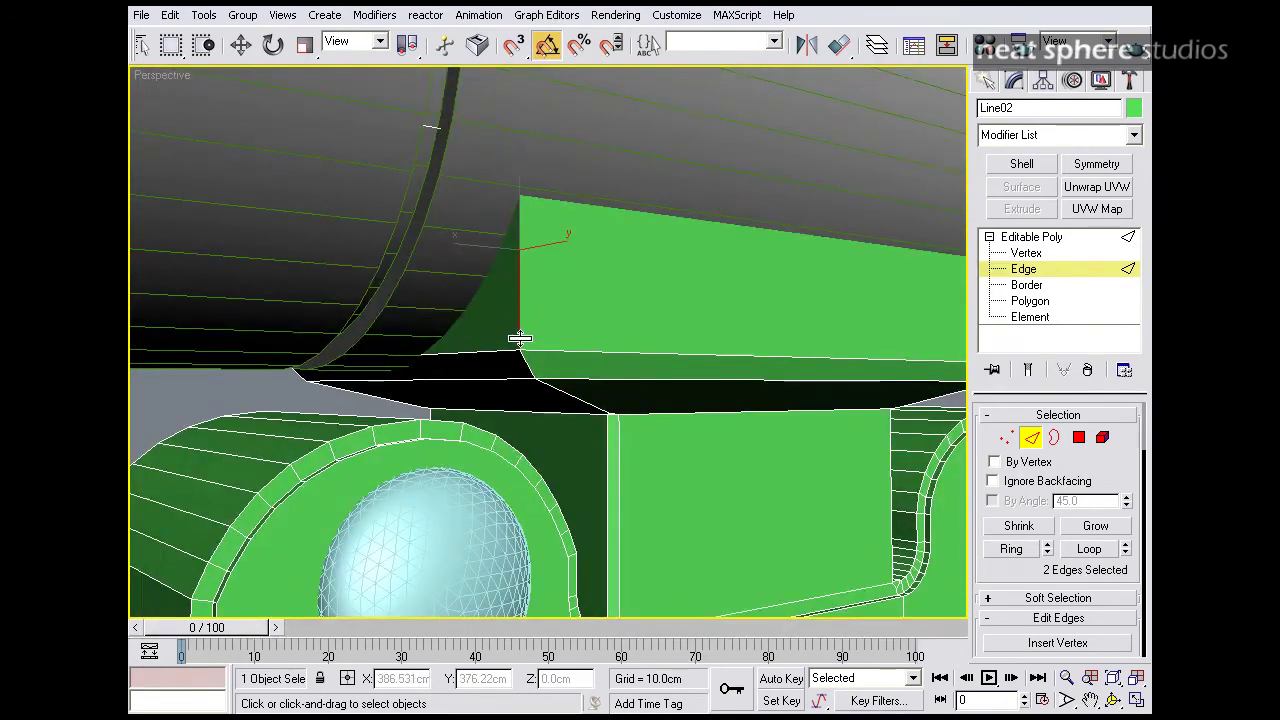
pyautogui.keyDown('shift'); pyautogui.moveTo(519, 332); pyautogui.dragTo(522, 326); pyautogui.keyUp('shift')
pyautogui.hotkey('ctrl', 'z')
pyautogui.scroll(-3, 1033, 510)
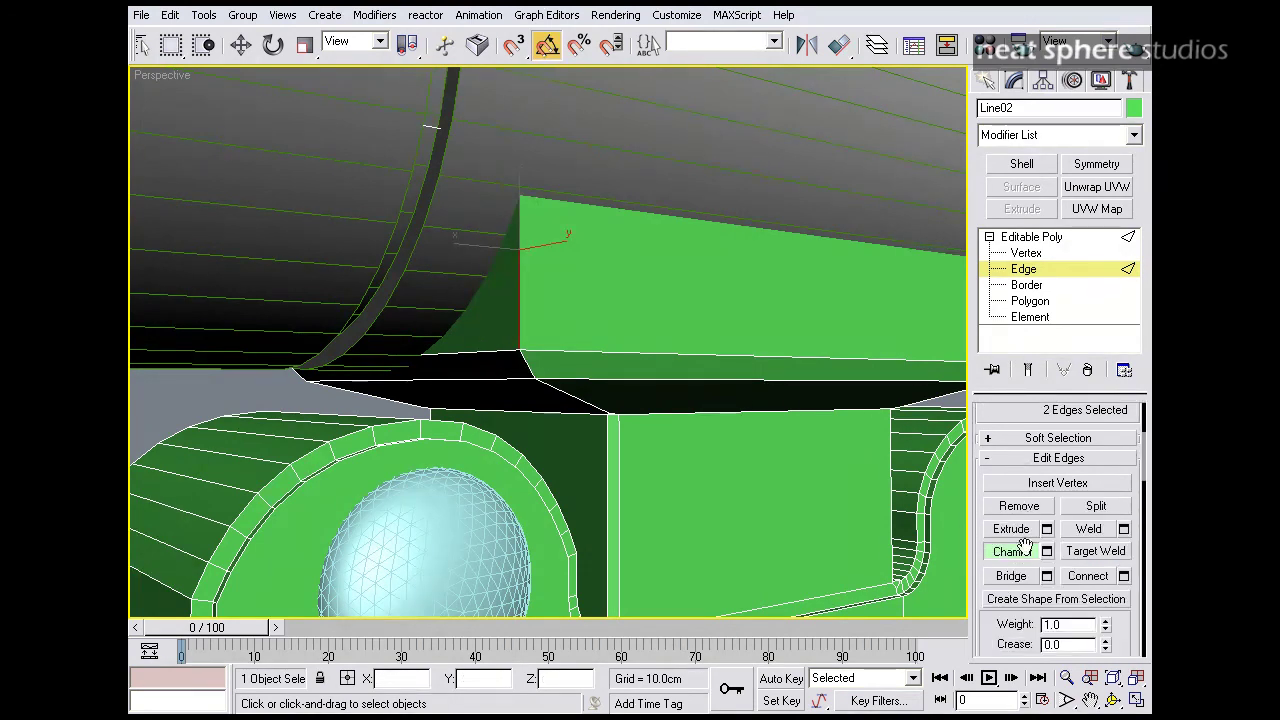
pyautogui.click(1046, 463)
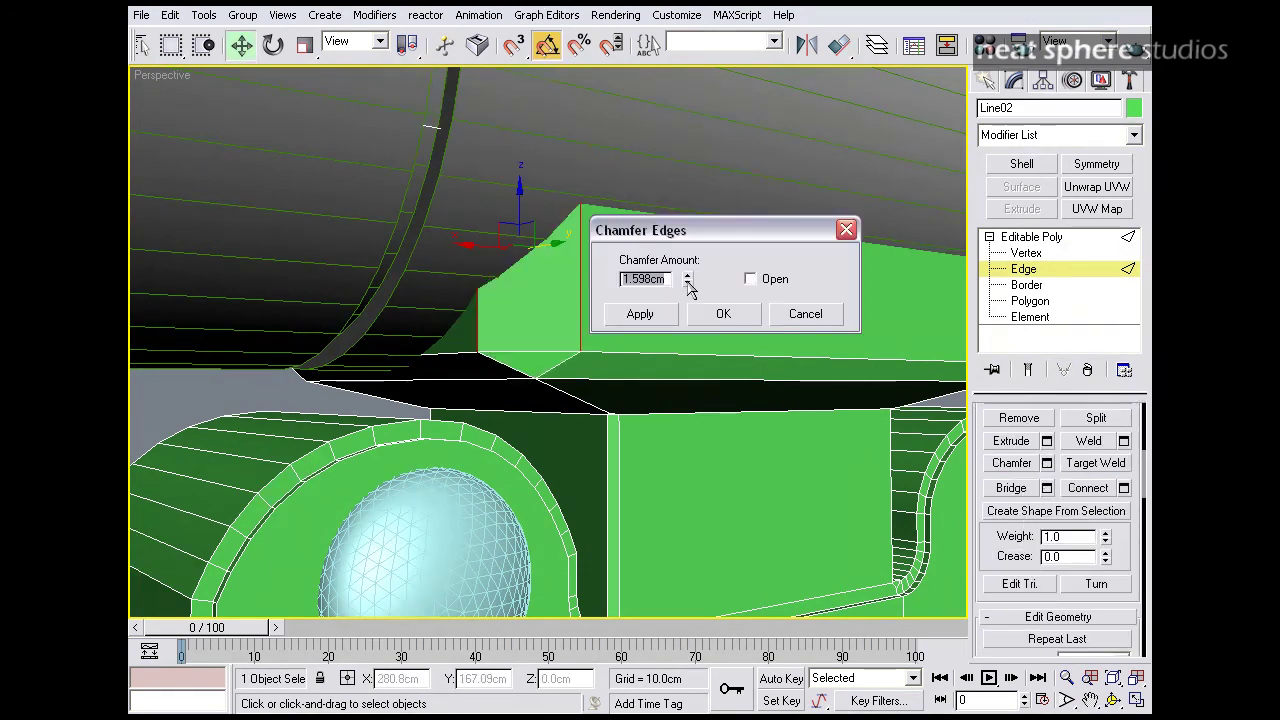
pyautogui.moveTo(688, 284); pyautogui.dragTo(671, 365)
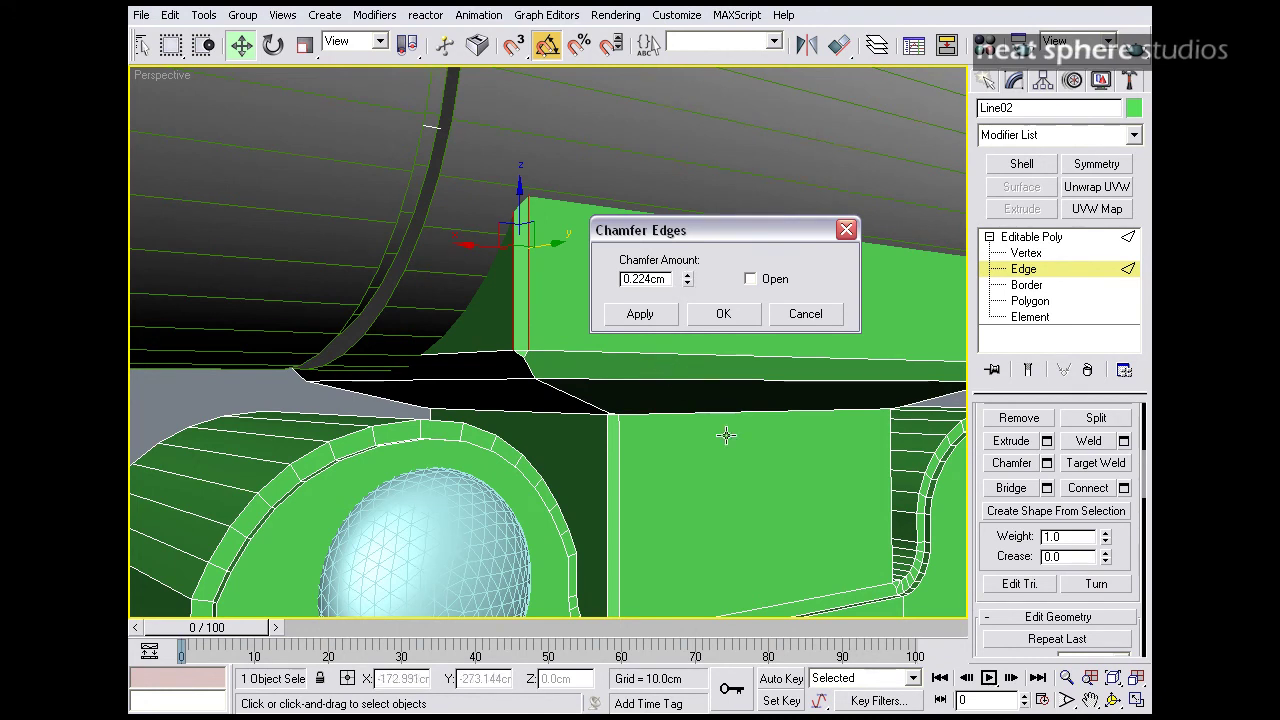
pyautogui.keyDown('alt'); pyautogui.moveTo(727, 434); pyautogui.dragTo(727, 320, button='middle'); pyautogui.keyUp('alt')
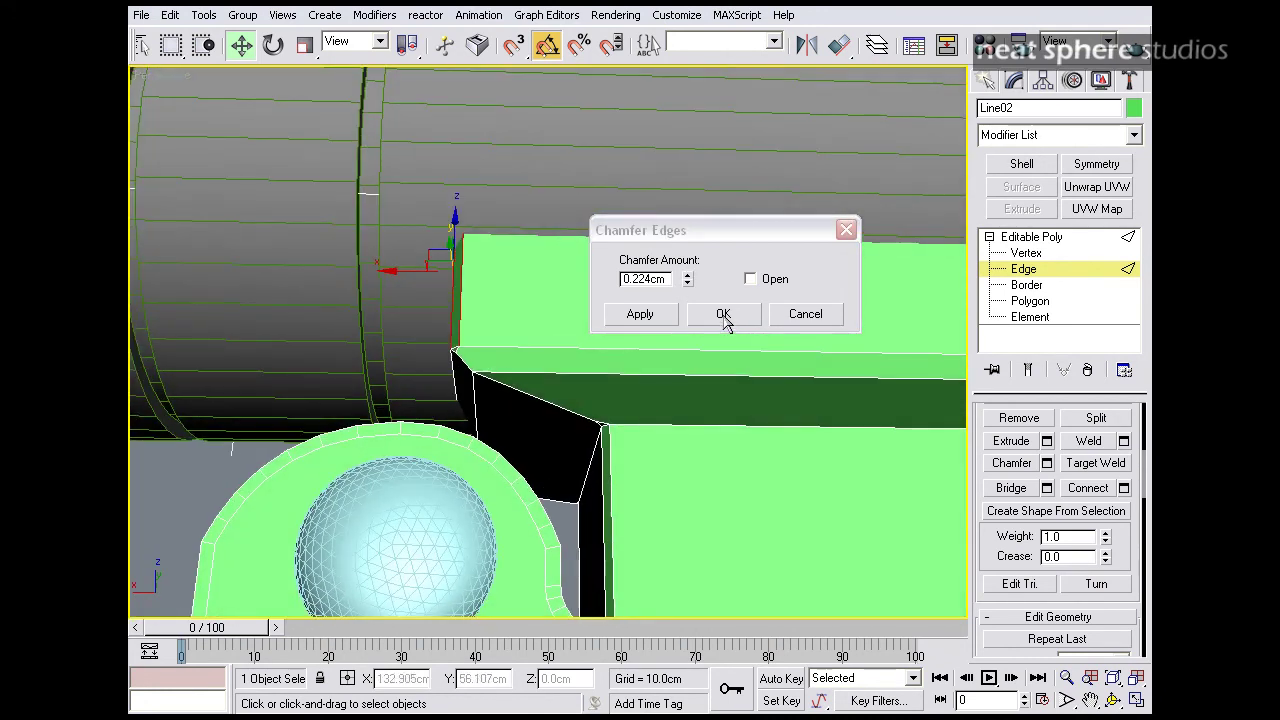
pyautogui.click(723, 314)
pyautogui.click(1024, 269)
# - Select the mount with its four hemispheres and assign them the 01 - Default material
pyautogui.hotkey('alt', 'z')
pyautogui.scroll(-5, 622, 270)
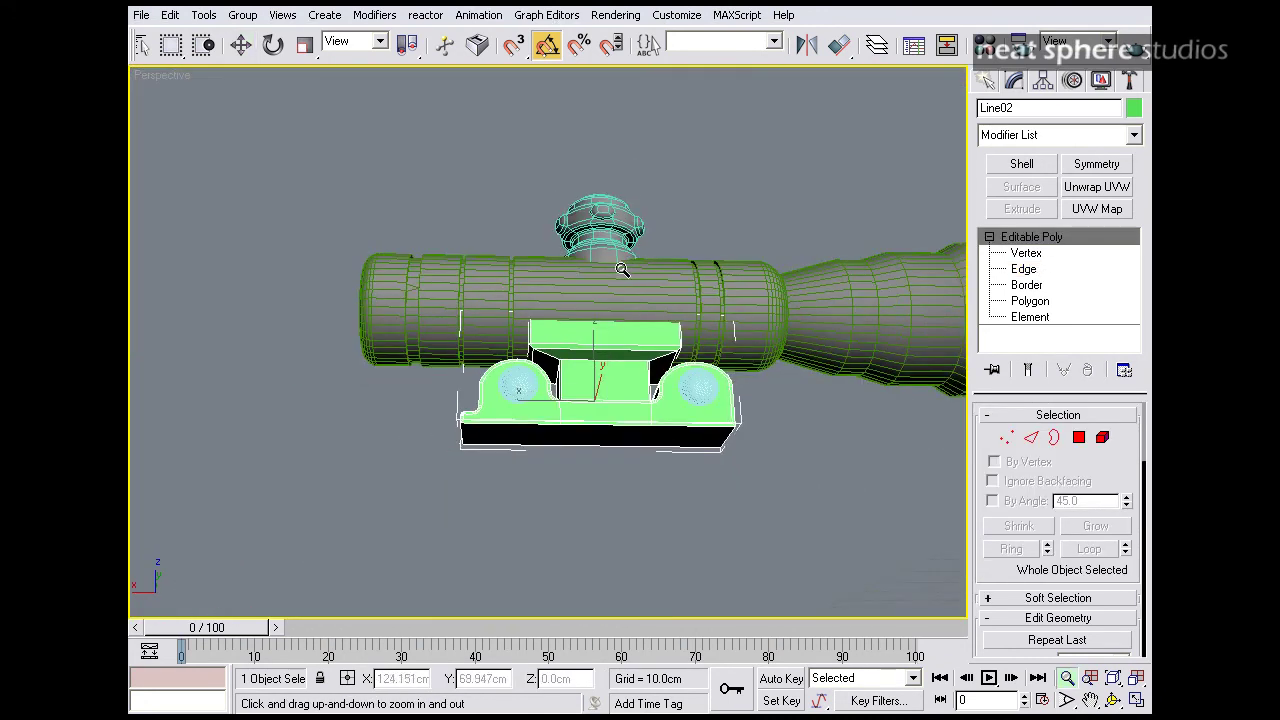
pyautogui.press('w')
pyautogui.click(834, 417)
pyautogui.keyDown('alt'); pyautogui.moveTo(632, 342); pyautogui.dragTo(671, 377, button='middle'); pyautogui.keyUp('alt')
pyautogui.moveTo(681, 505); pyautogui.dragTo(670, 422, button='middle')
pyautogui.press('q')
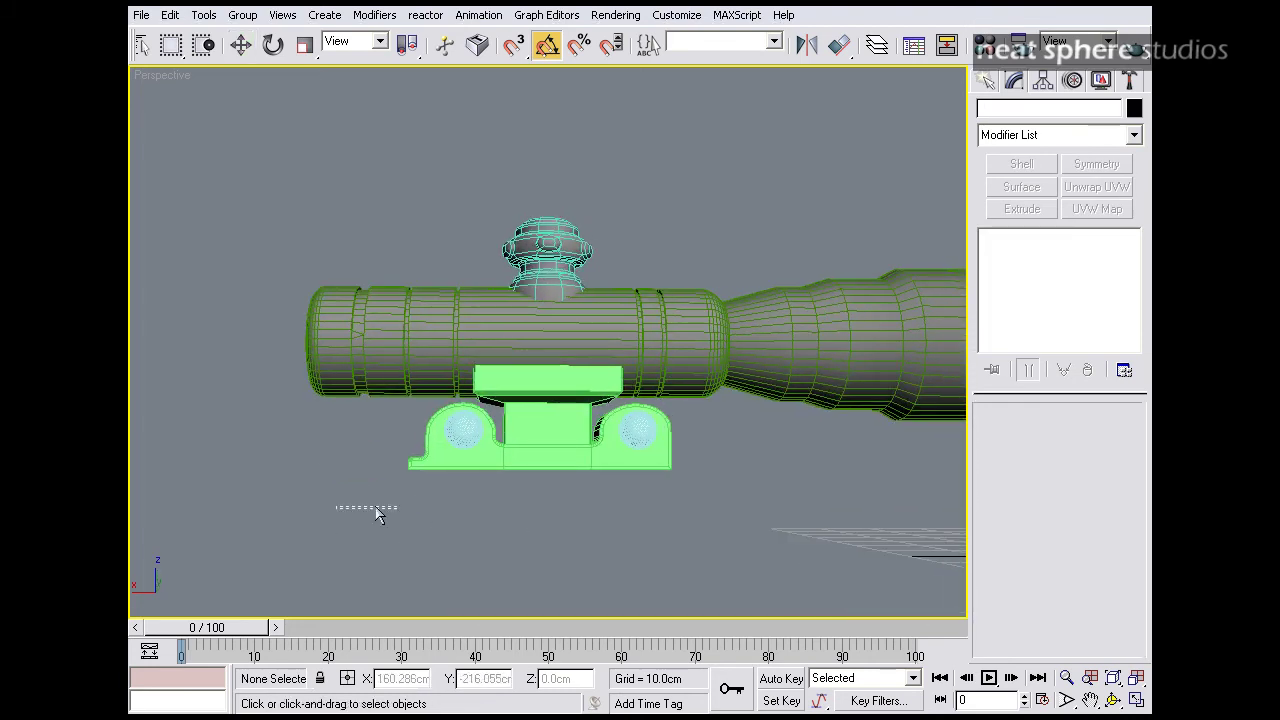
pyautogui.moveTo(377, 509); pyautogui.dragTo(711, 423)
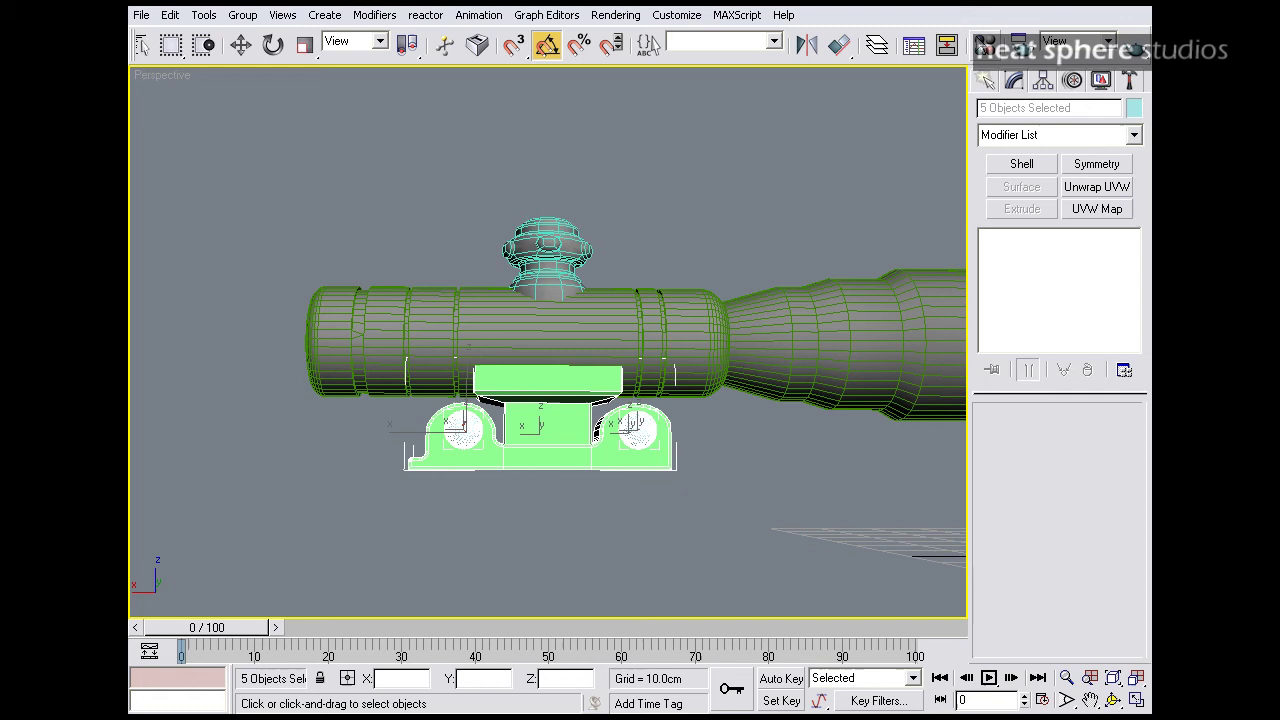
pyautogui.click(985, 45)
pyautogui.click(841, 268)
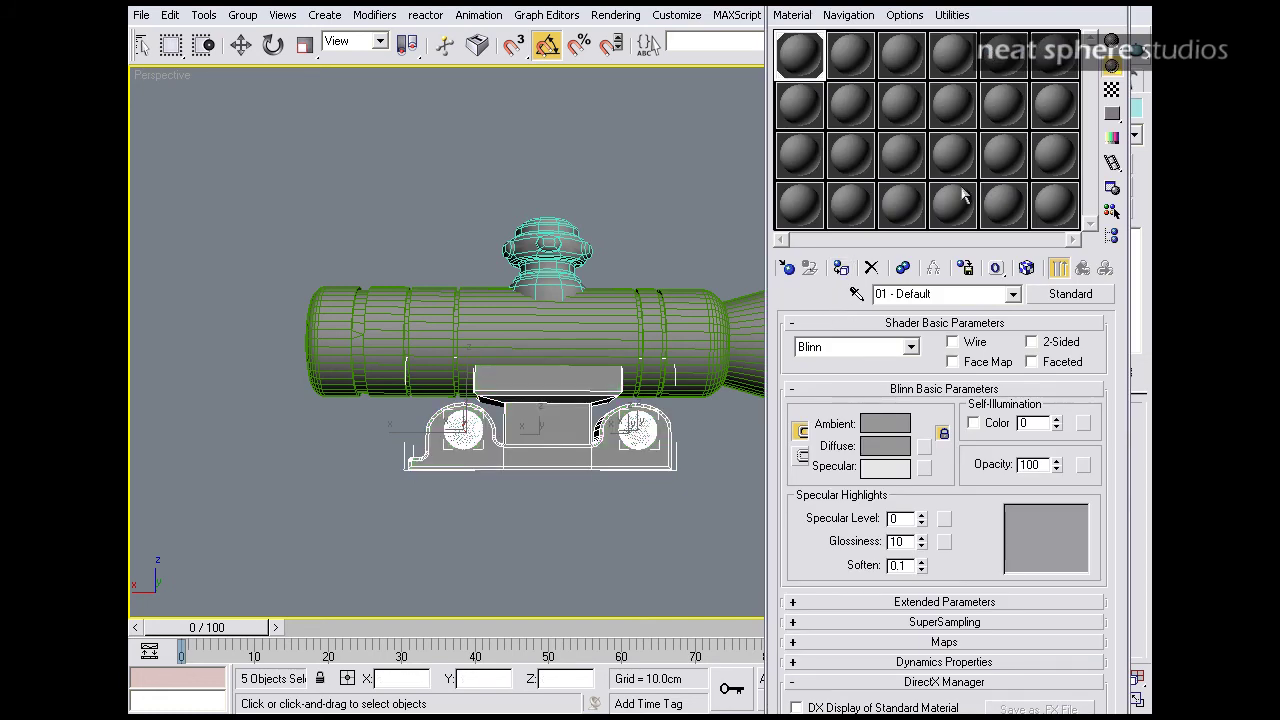
pyautogui.click(1117, 3)
# - Clear the selection and turn off the edged-faces display in the perspective view
pyautogui.click(733, 440)
pyautogui.press('F4')
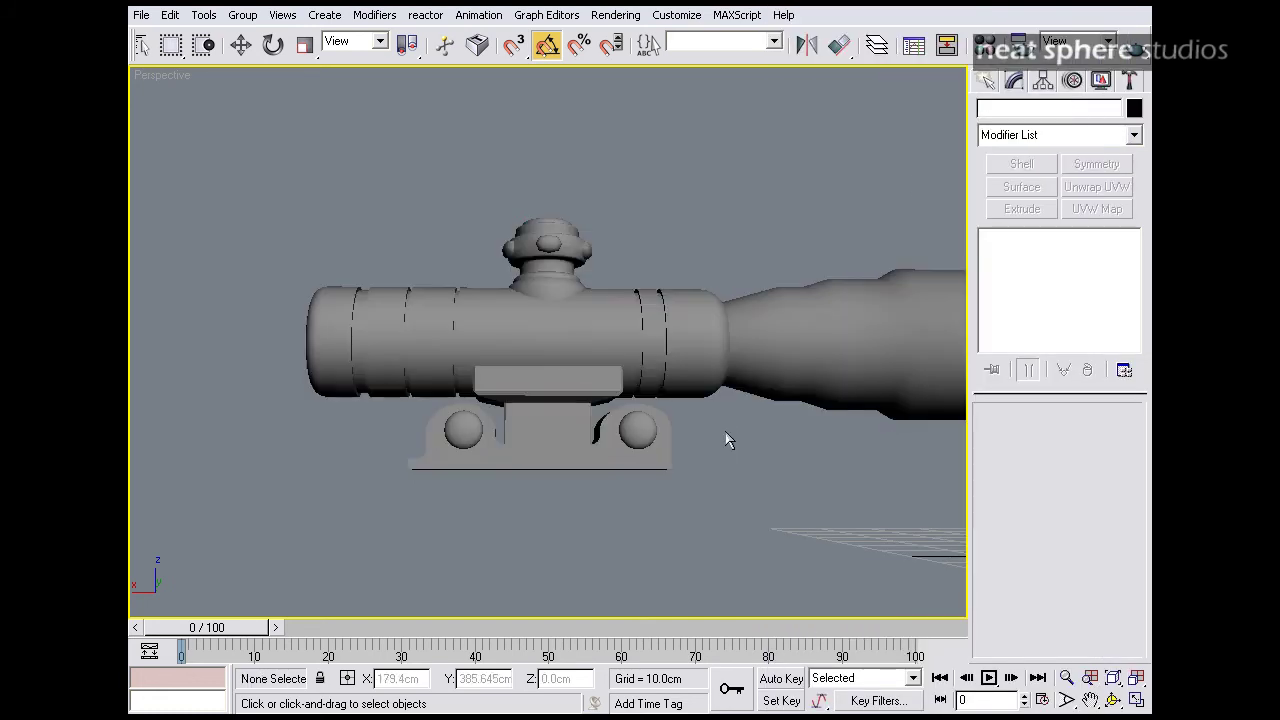
pyautogui.moveTo(583, 390); pyautogui.dragTo(784, 505, button='middle')
# - Select the whole mount element and auto smooth it with a 45-degree threshold
pyautogui.click(598, 488)
pyautogui.hotkey('alt', 'z')
pyautogui.moveTo(784, 505); pyautogui.dragTo(791, 480)
pyautogui.moveTo(791, 480); pyautogui.dragTo(926, 428, button='middle')
pyautogui.moveTo(690, 336)
pyautogui.mouseDown()
pyautogui.moveTo(686, 383)
pyautogui.moveTo(680, 347)
pyautogui.mouseUp()
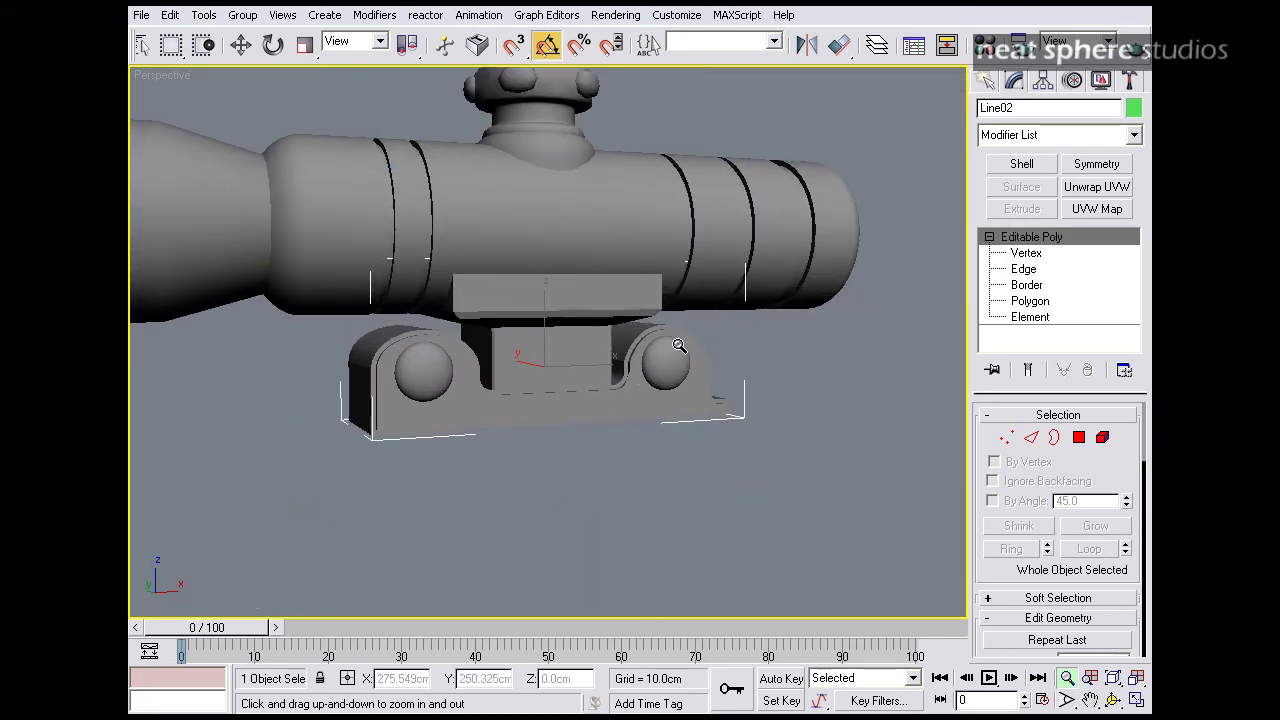
pyautogui.rightClick(538, 437)
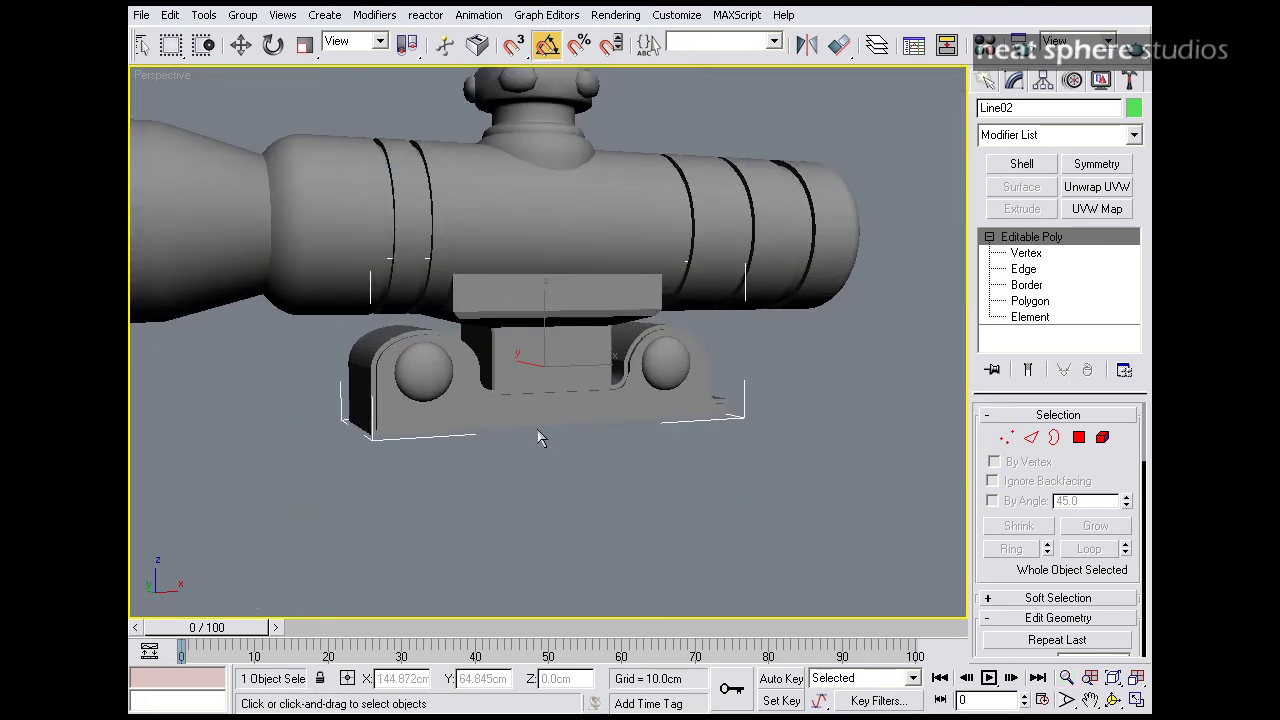
pyautogui.click(1102, 437)
pyautogui.click(589, 393)
pyautogui.scroll(-10, 1005, 450)
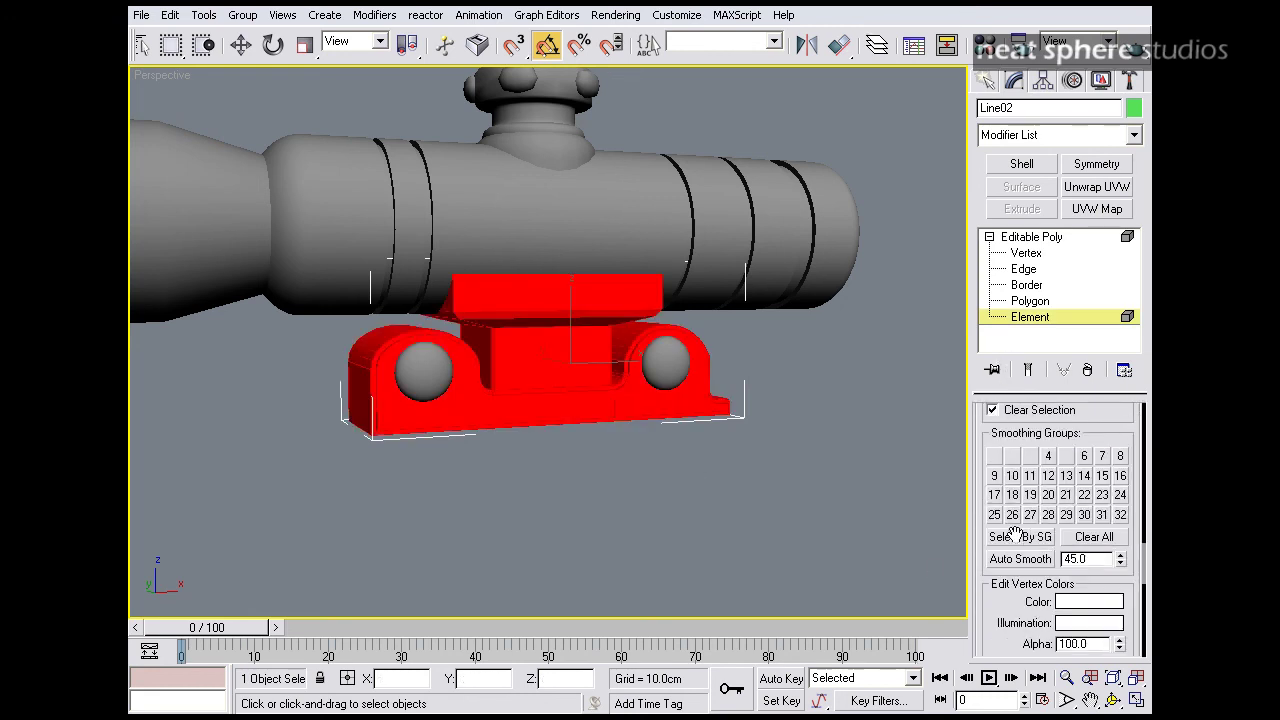
pyautogui.click(1020, 559)
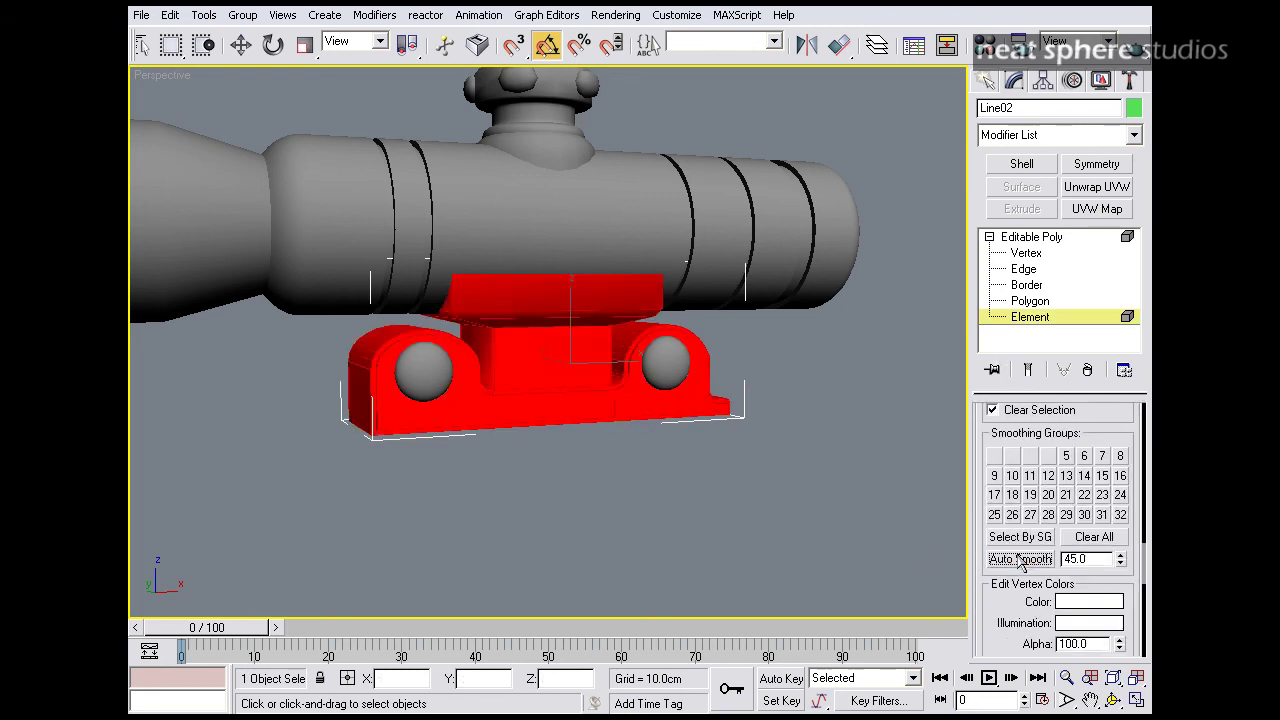
pyautogui.click(1013, 323)
# - Render the perspective view with the entire scope and mount in frame, and close the rendered image
pyautogui.click(815, 432)
pyautogui.keyDown('alt'); pyautogui.moveTo(845, 478); pyautogui.dragTo(803, 500, button='middle'); pyautogui.keyUp('alt')
pyautogui.moveTo(356, 467); pyautogui.dragTo(692, 522, button='middle')
pyautogui.hotkey('alt', 'z')
pyautogui.moveTo(591, 380); pyautogui.dragTo(591, 425)
pyautogui.moveTo(300, 420); pyautogui.dragTo(680, 463, button='middle')
pyautogui.rightClick(694, 457)
pyautogui.click(722, 372)
pyautogui.hotkey('alt', 'z')
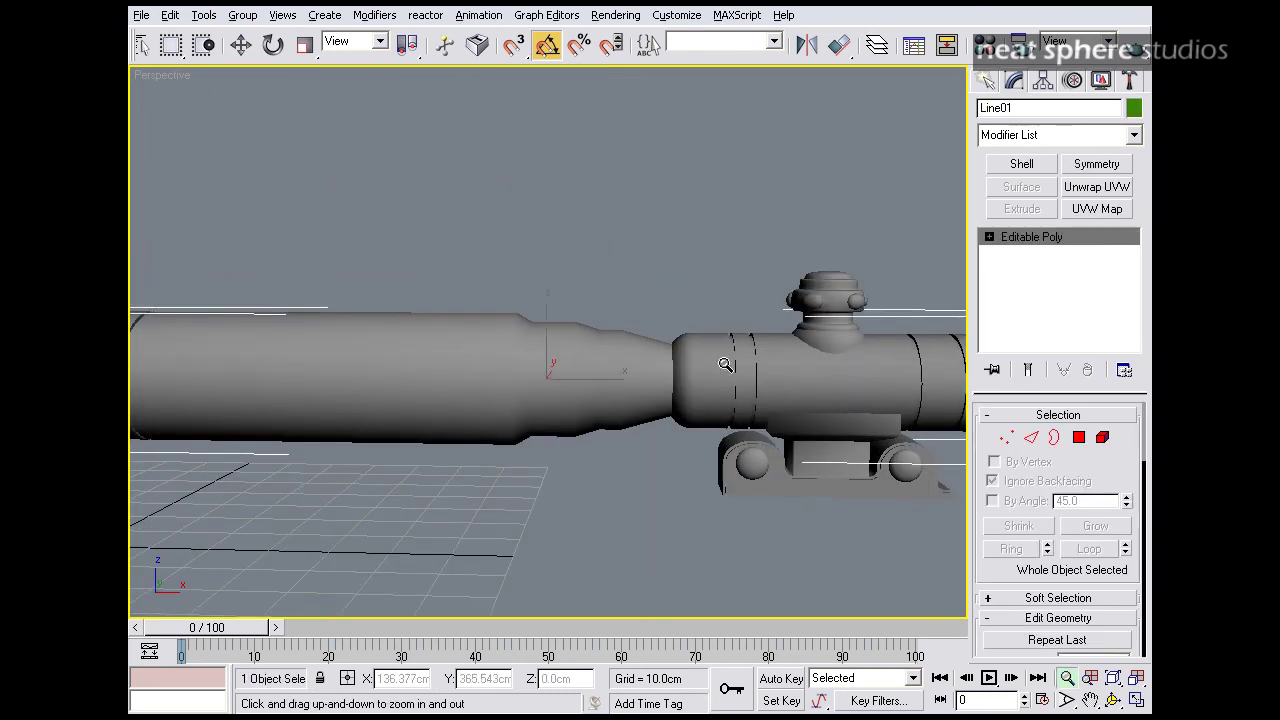
pyautogui.moveTo(725, 364); pyautogui.dragTo(709, 377)
pyautogui.keyDown('alt'); pyautogui.moveTo(709, 377); pyautogui.dragTo(737, 467, button='middle'); pyautogui.keyUp('alt')
pyautogui.moveTo(805, 501); pyautogui.dragTo(777, 493, button='middle')
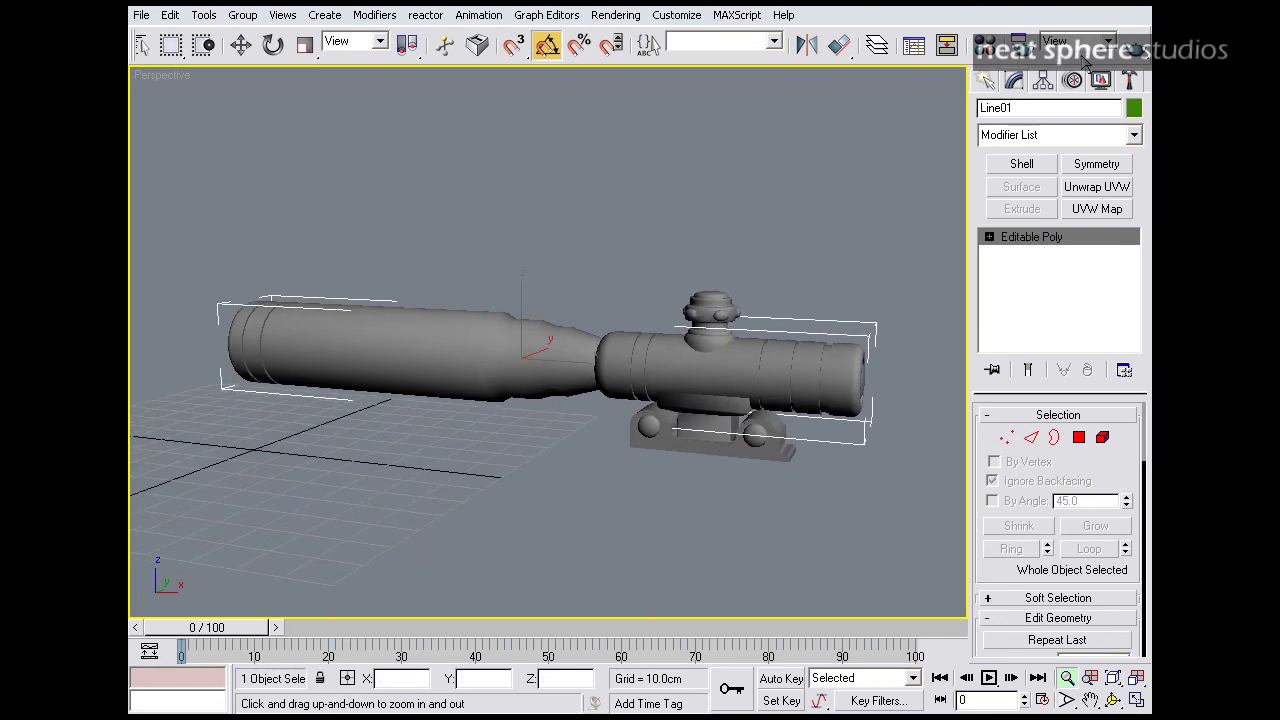
pyautogui.hotkey('shift', 'q')
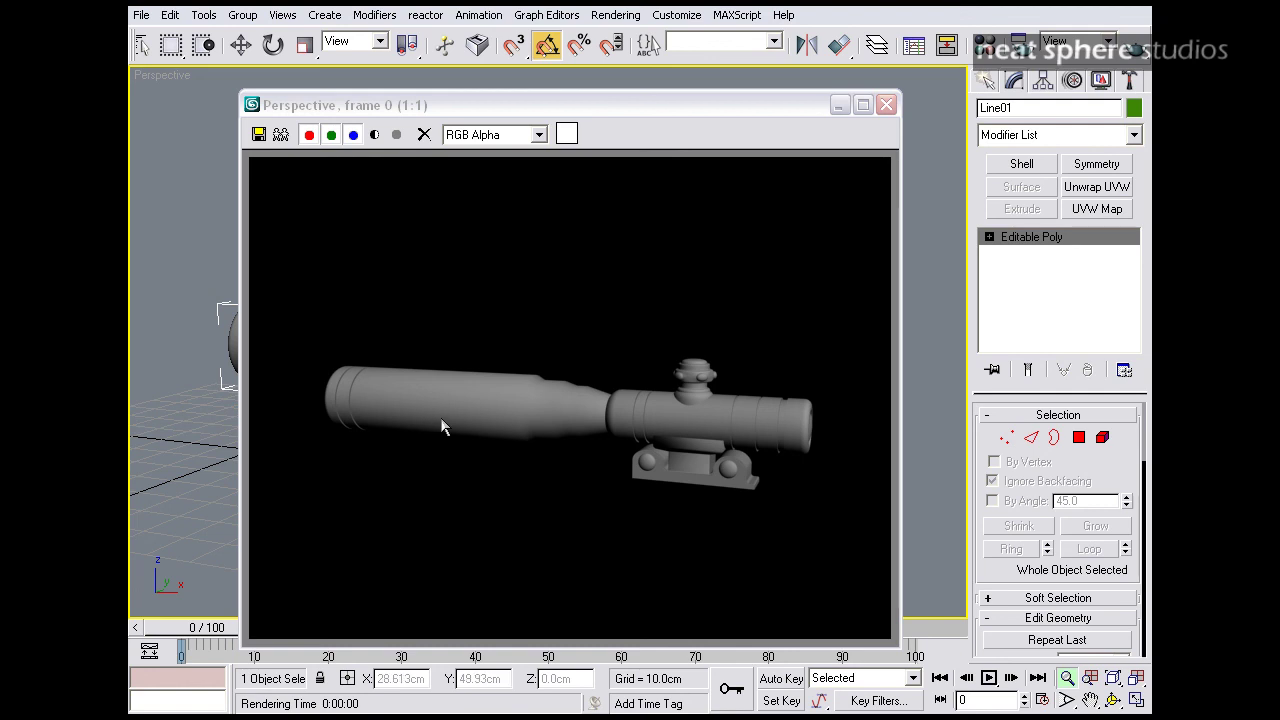
pyautogui.click(886, 105)
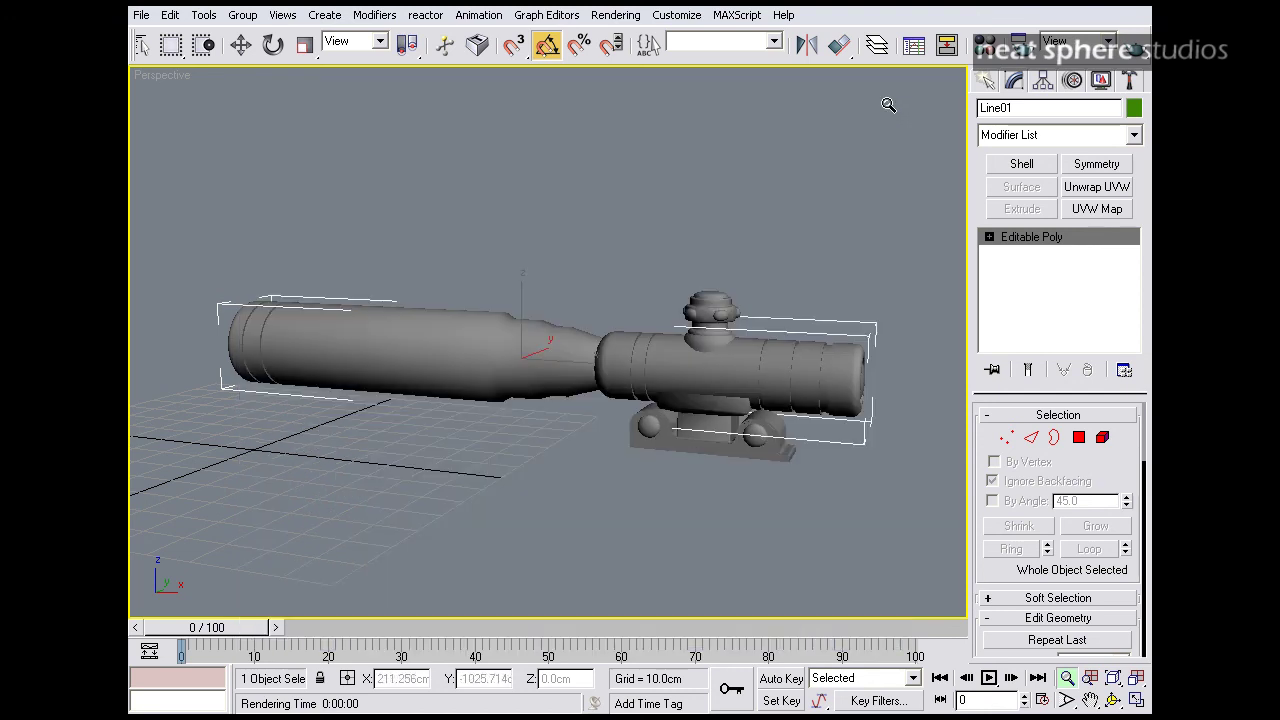
# - Switch to the four-view layout and examine the full rifle reference image in the Front view
pyautogui.click(1137, 701)
pyautogui.click(788, 306)
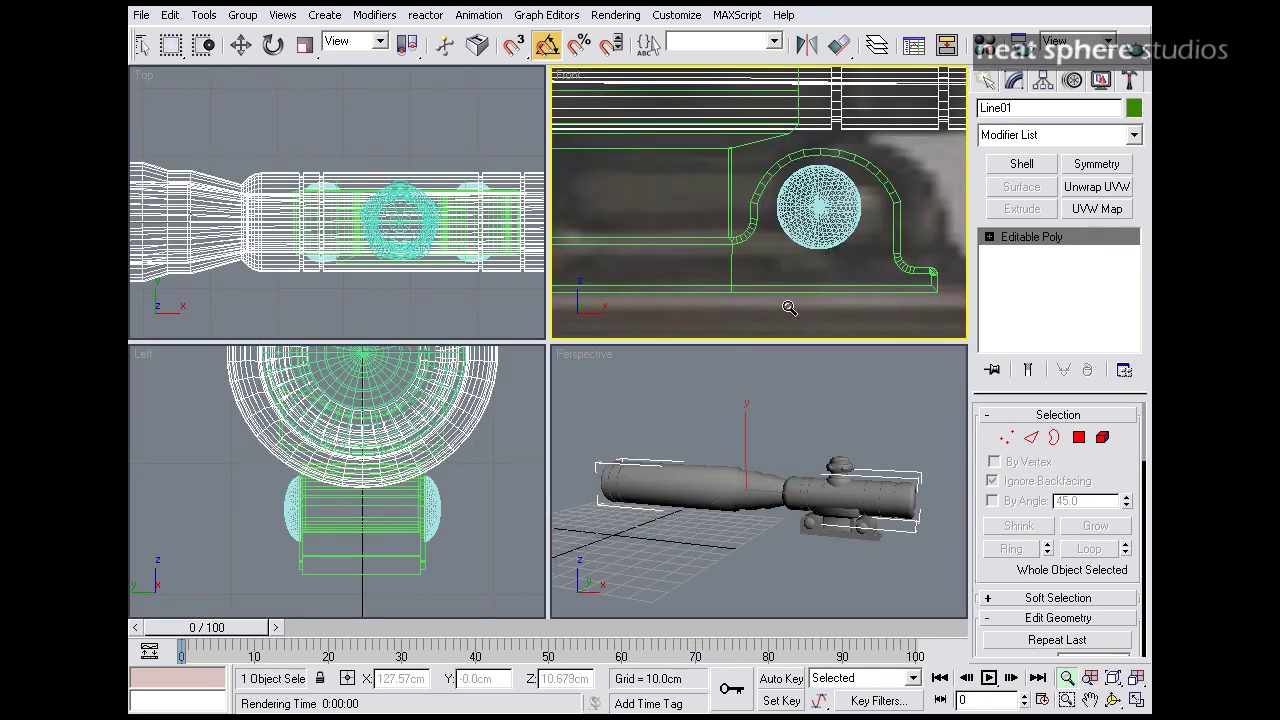
pyautogui.scroll(-8, 788, 305)
pyautogui.scroll(-2, 789, 304)
pyautogui.moveTo(687, 277); pyautogui.dragTo(811, 258, button='middle')
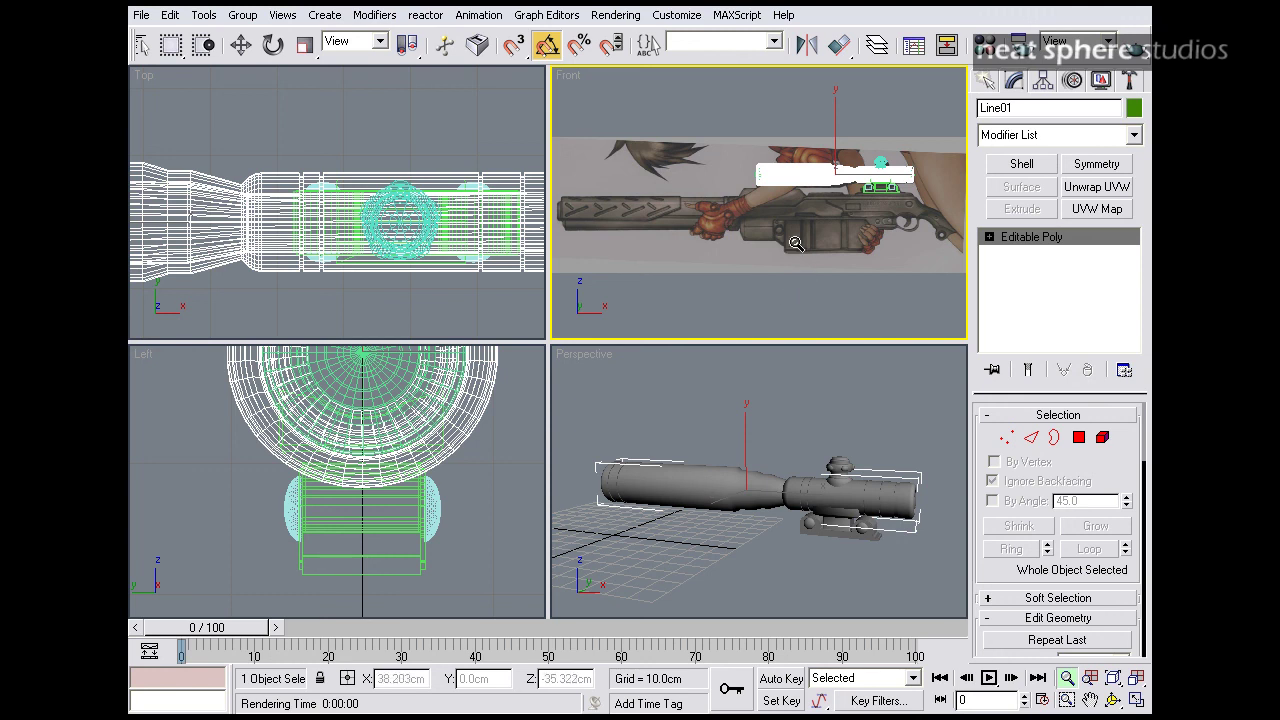
pyautogui.moveTo(874, 263); pyautogui.dragTo(855, 263, button='middle')
pyautogui.moveTo(664, 208); pyautogui.dragTo(684, 211, button='middle')
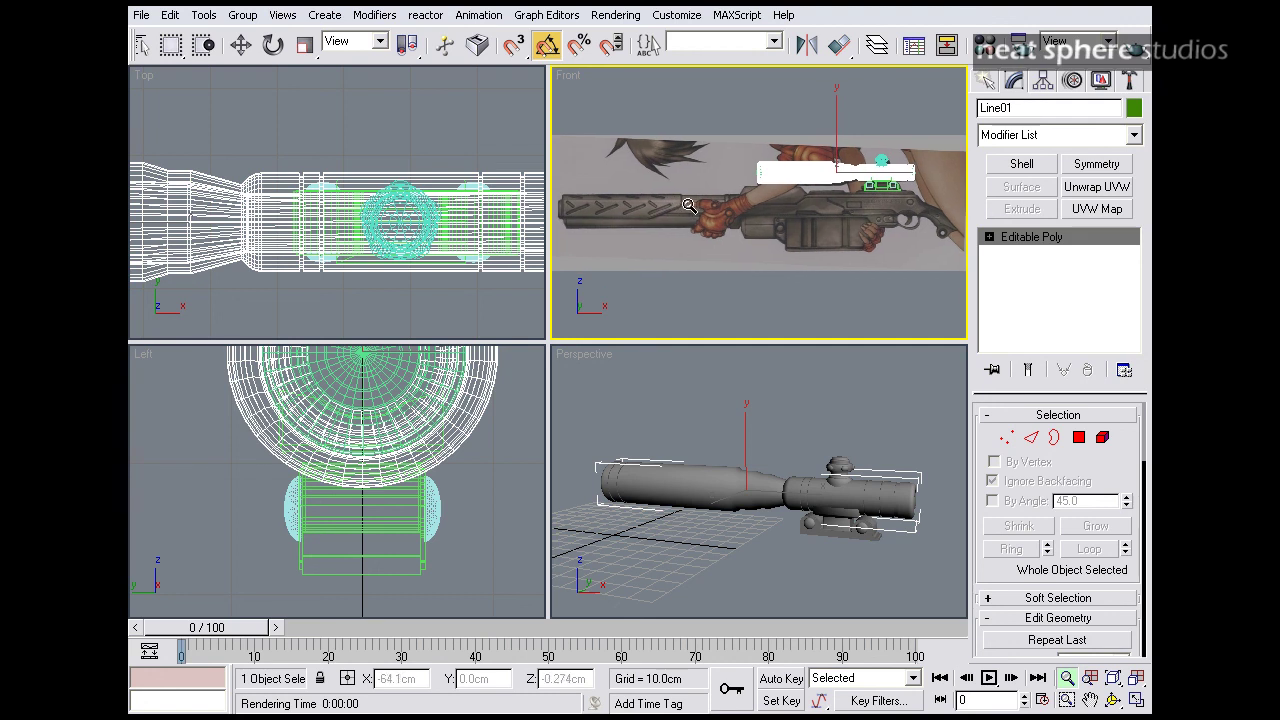
pyautogui.scroll(-1, 691, 209)
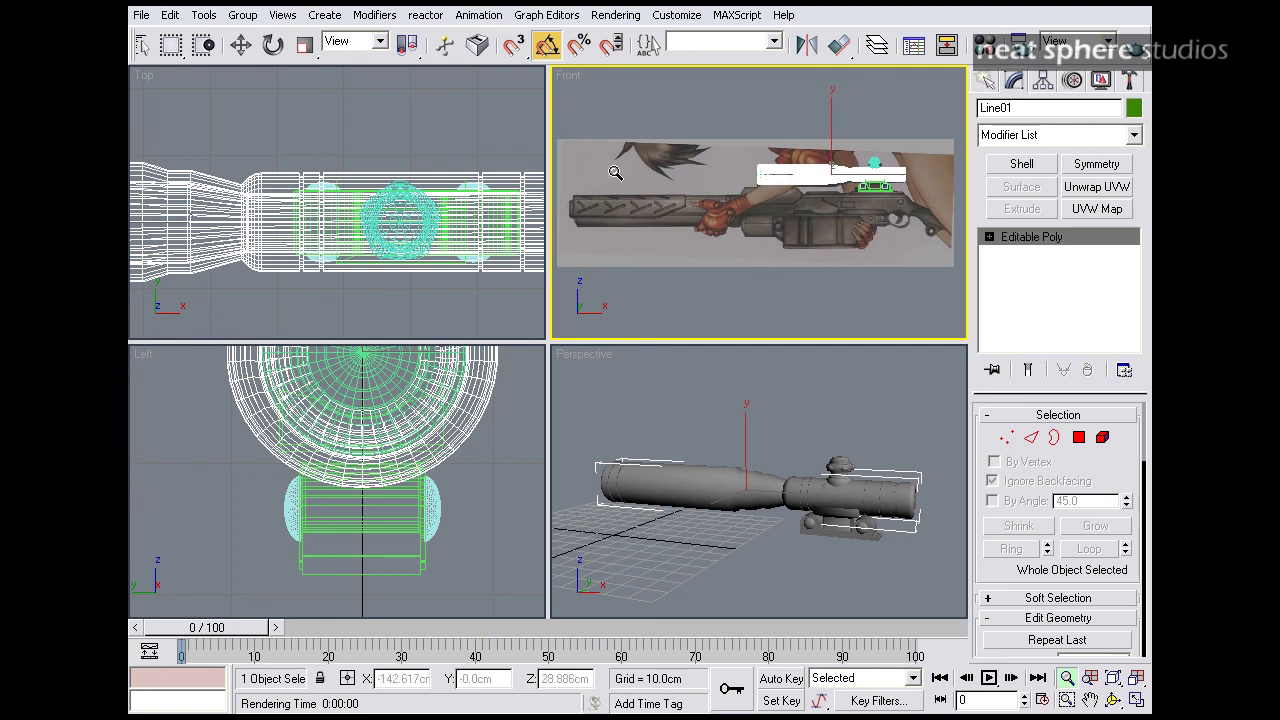